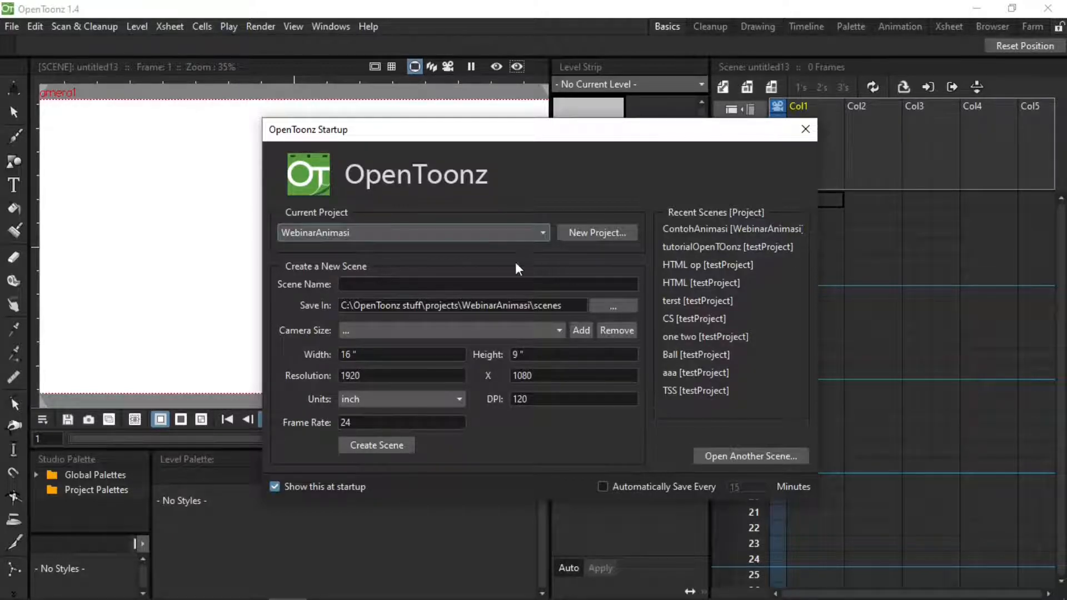
Create a new project named WebinarTrinitas in the project root, keeping the default folder names.
{"action": "left_click", "coordinate": [589, 236]}
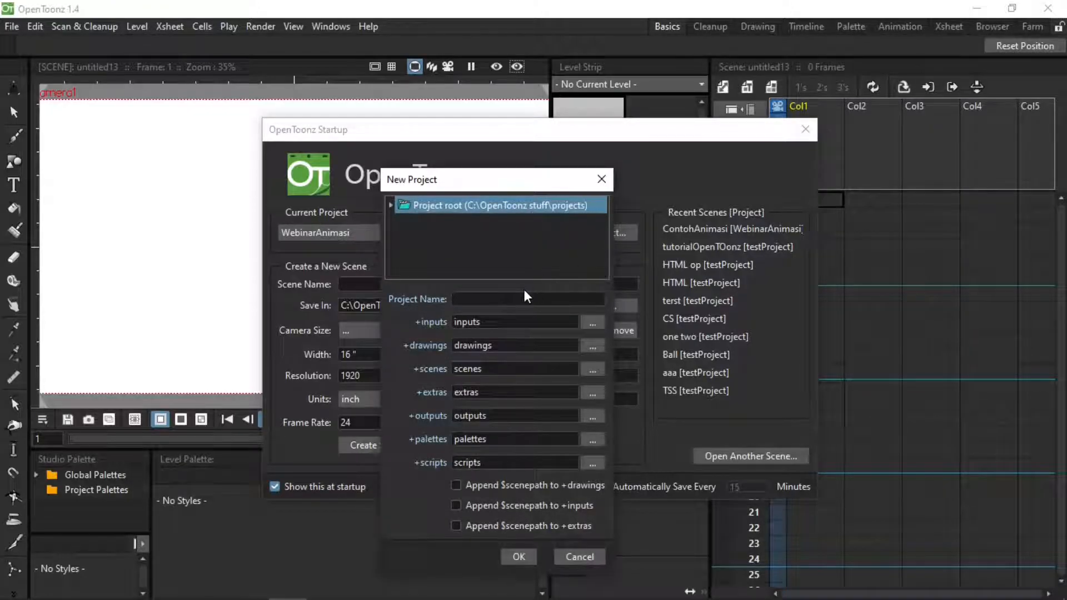
{"action": "left_click_drag", "start_coordinate": [504, 185], "coordinate": [504, 159]}
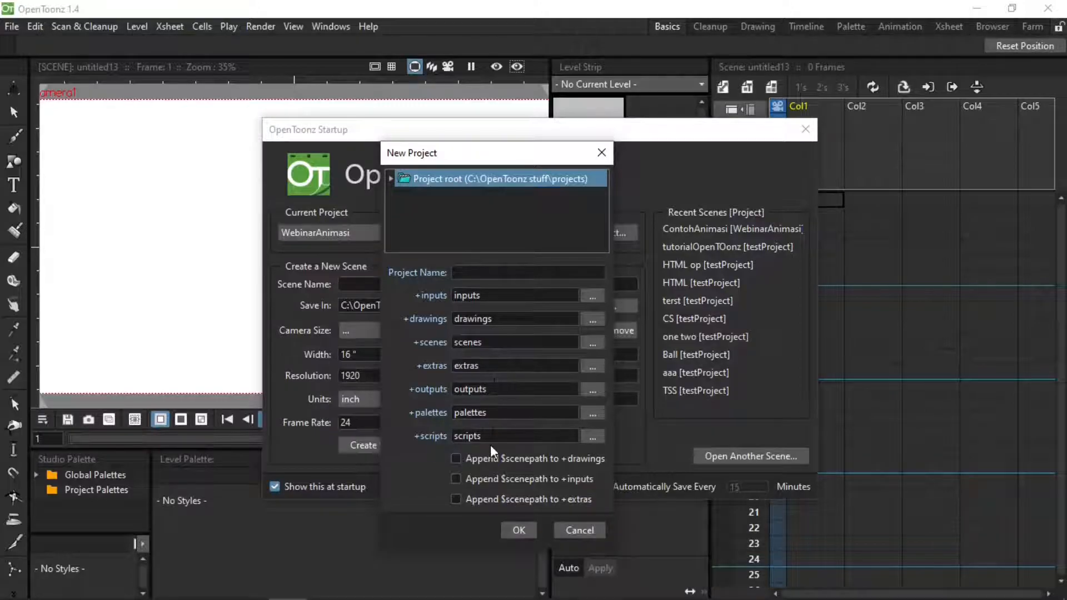
{"action": "left_click", "coordinate": [479, 275]}
{"action": "type", "text": "WebinarTrinitas"}
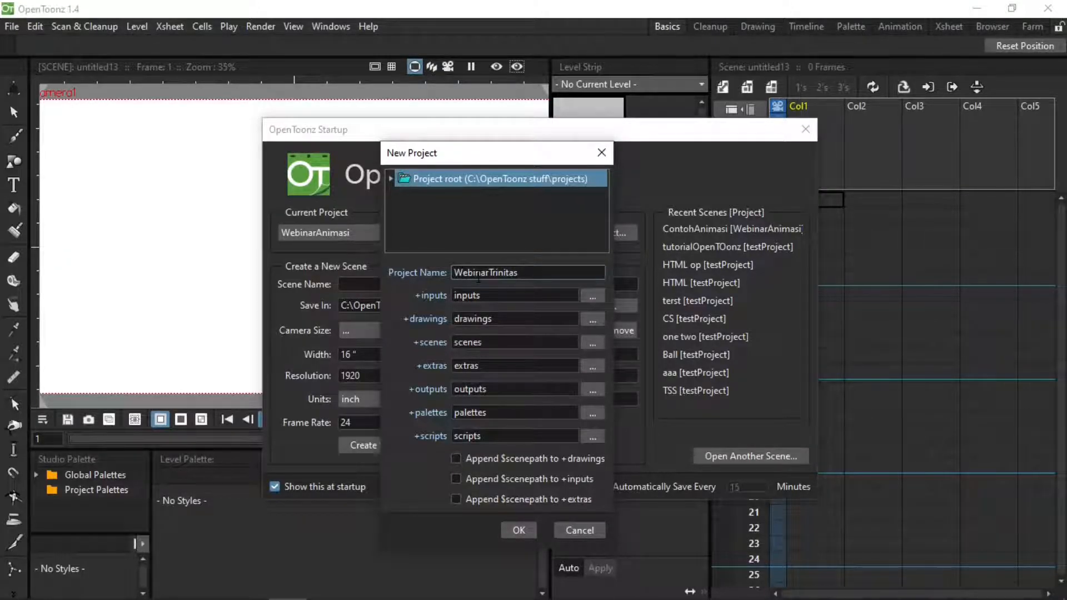
{"action": "left_click", "coordinate": [520, 531]}
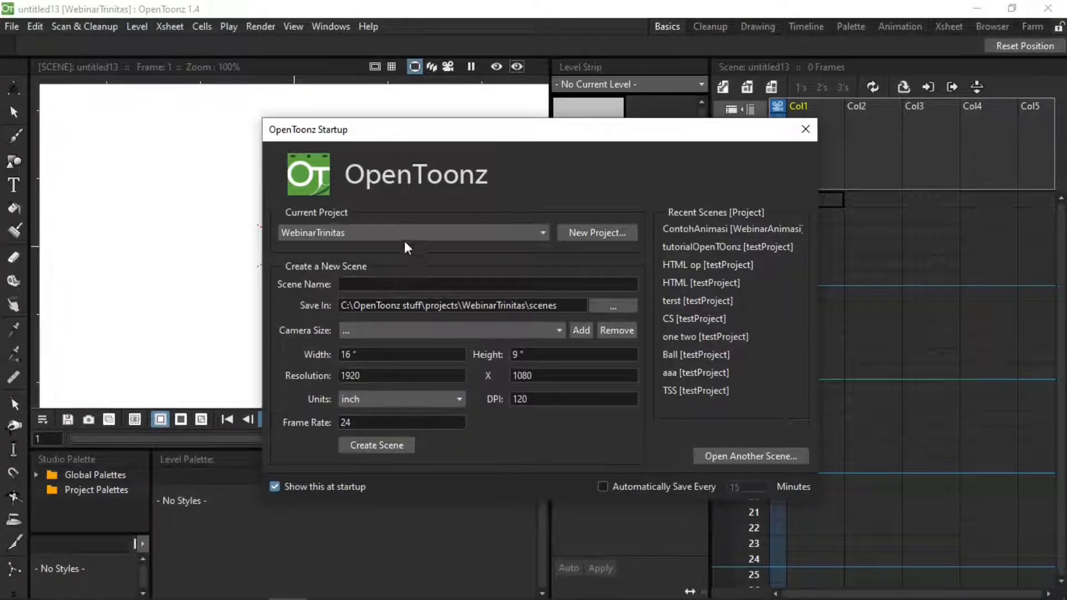
Create a new scene named Scene01 in the WebinarTrinitas project with a frame rate of 24.
{"action": "left_click", "coordinate": [397, 284]}
{"action": "type", "text": "Scene01"}
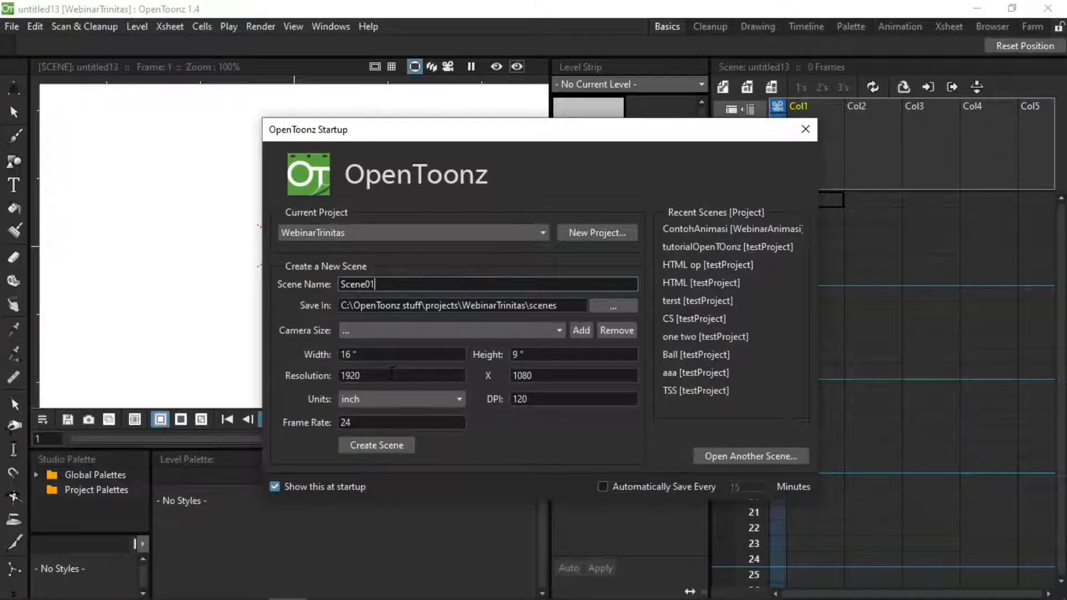
{"action": "left_click", "coordinate": [389, 418]}
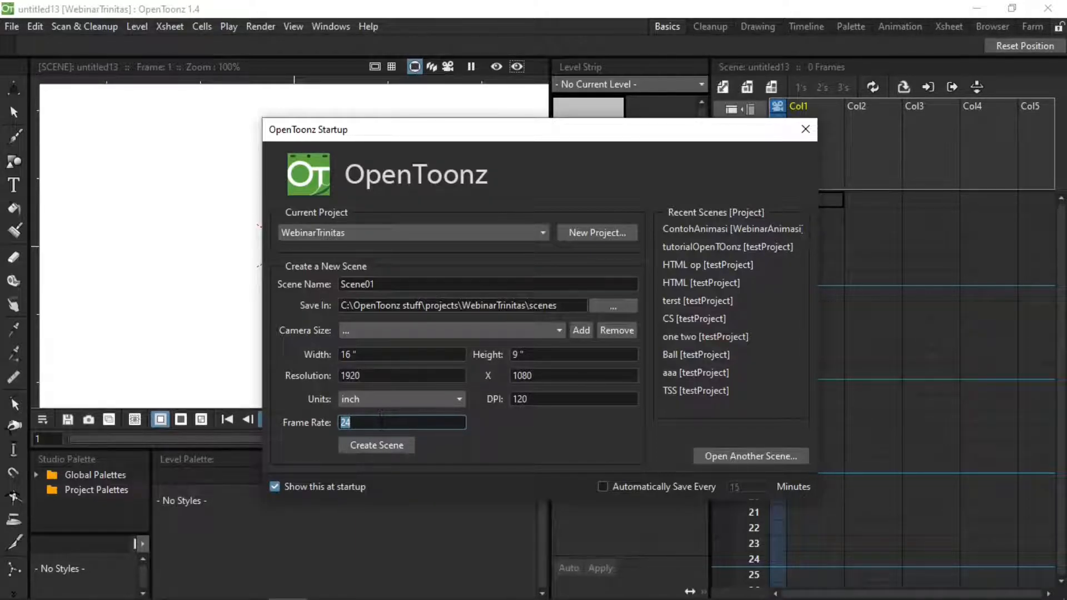
{"action": "left_click", "coordinate": [381, 443]}
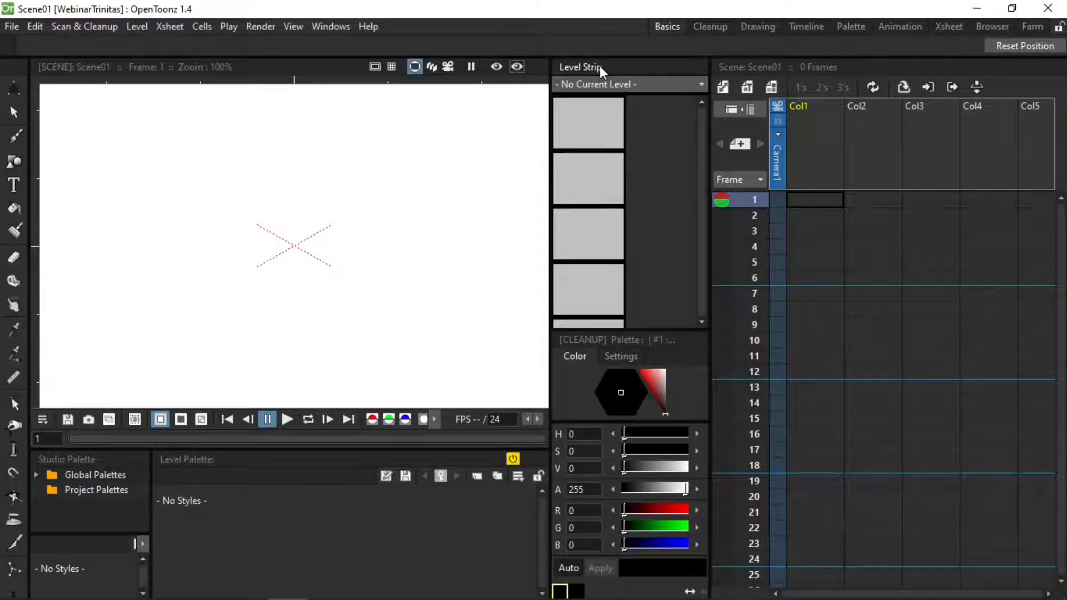
Maximize and restore individual workspace panels, including the Level Palette, to view each one full size.
{"action": "key", "text": "grave"}
{"action": "key", "text": "grave"}
{"action": "key", "text": "grave"}
{"action": "key", "text": "grave"}
{"action": "key", "text": "grave"}
{"action": "key", "text": "grave"}
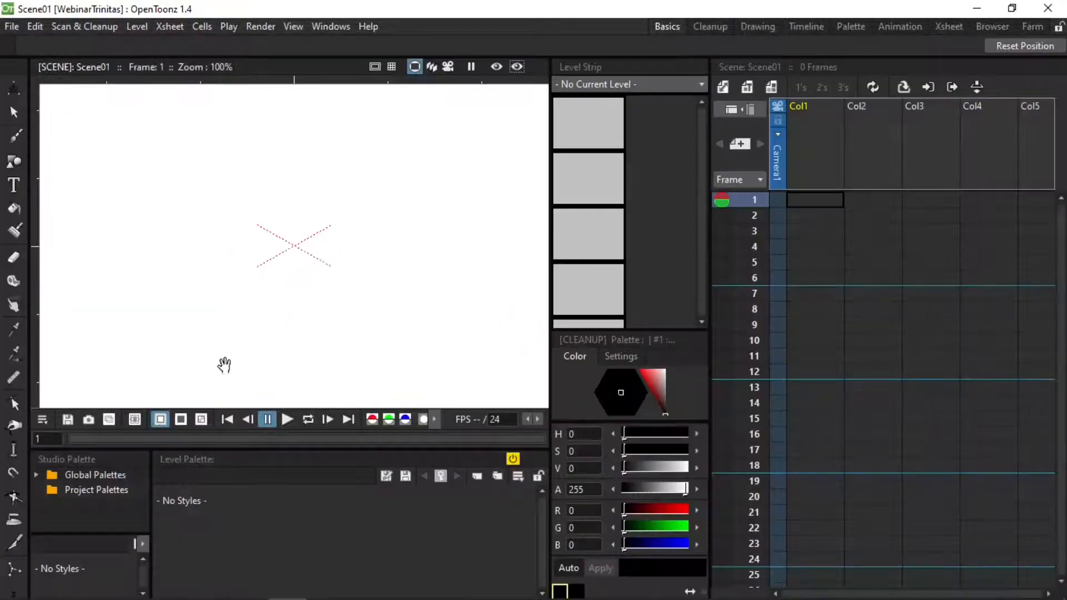
{"action": "key", "text": "grave"}
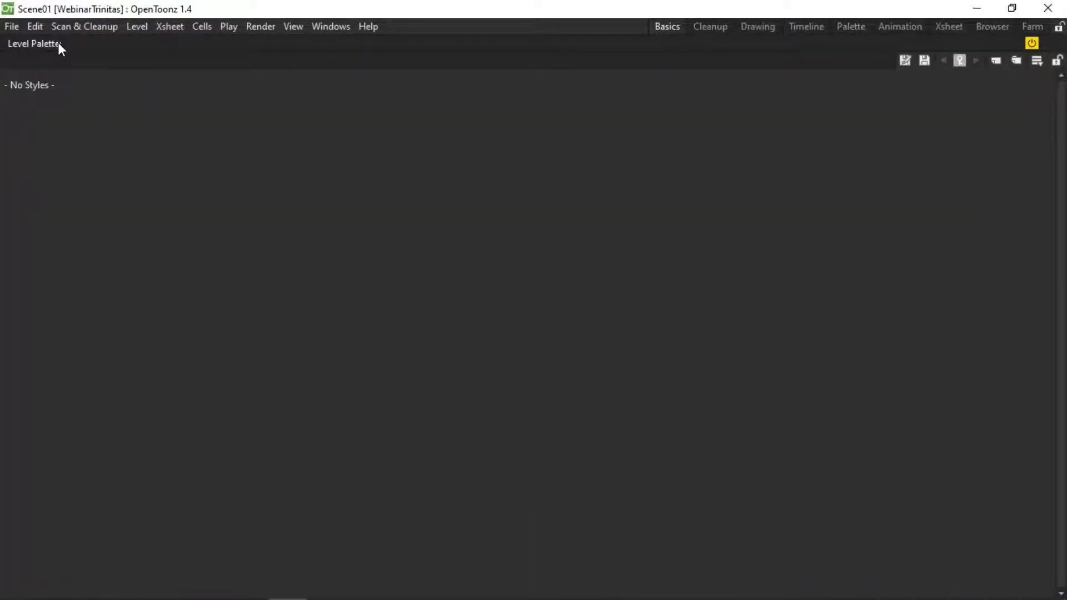
{"action": "key", "text": "grave"}
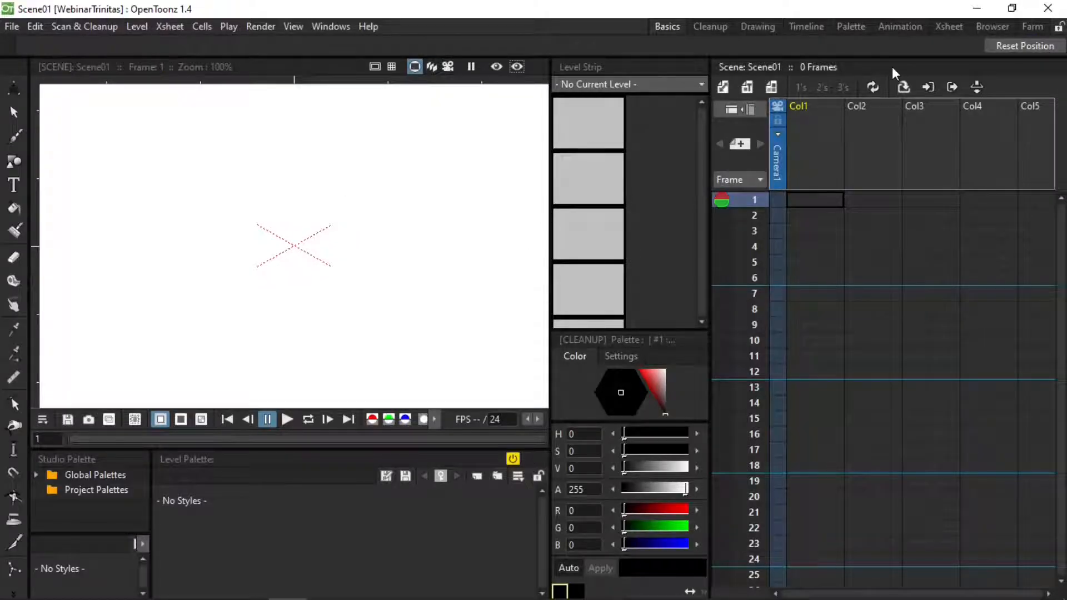
Resize the viewer, Level Strip and Xsheet panels by moving their shared borders, leaving the viewer slightly wider.
{"action": "left_click_drag", "start_coordinate": [796, 65], "coordinate": [1057, 85]}
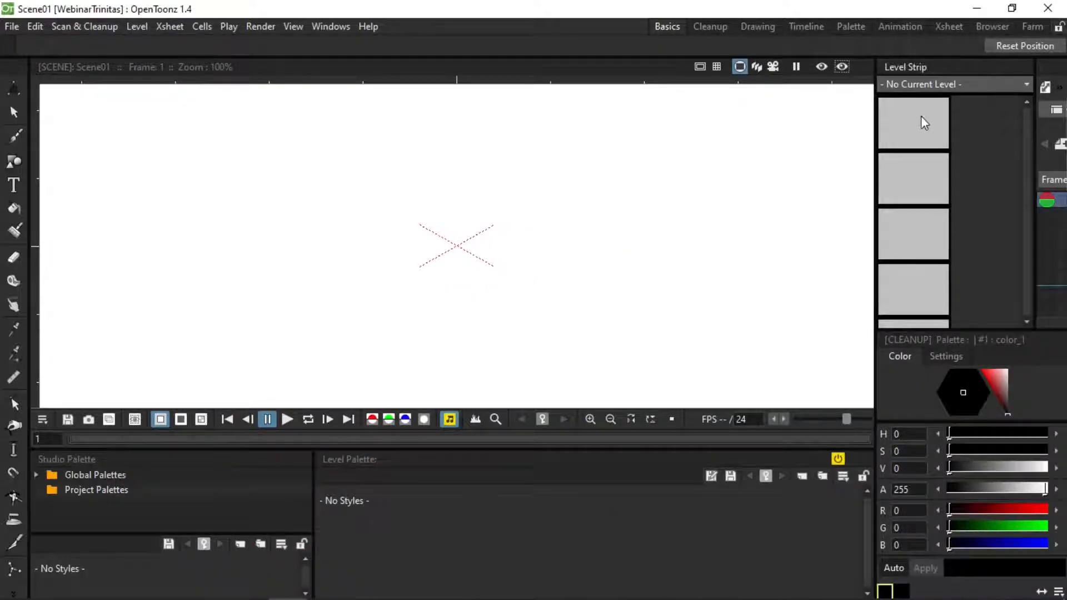
{"action": "left_click_drag", "start_coordinate": [1036, 152], "coordinate": [1012, 161]}
{"action": "left_click_drag", "start_coordinate": [874, 182], "coordinate": [653, 189]}
{"action": "left_click_drag", "start_coordinate": [983, 65], "coordinate": [744, 216]}
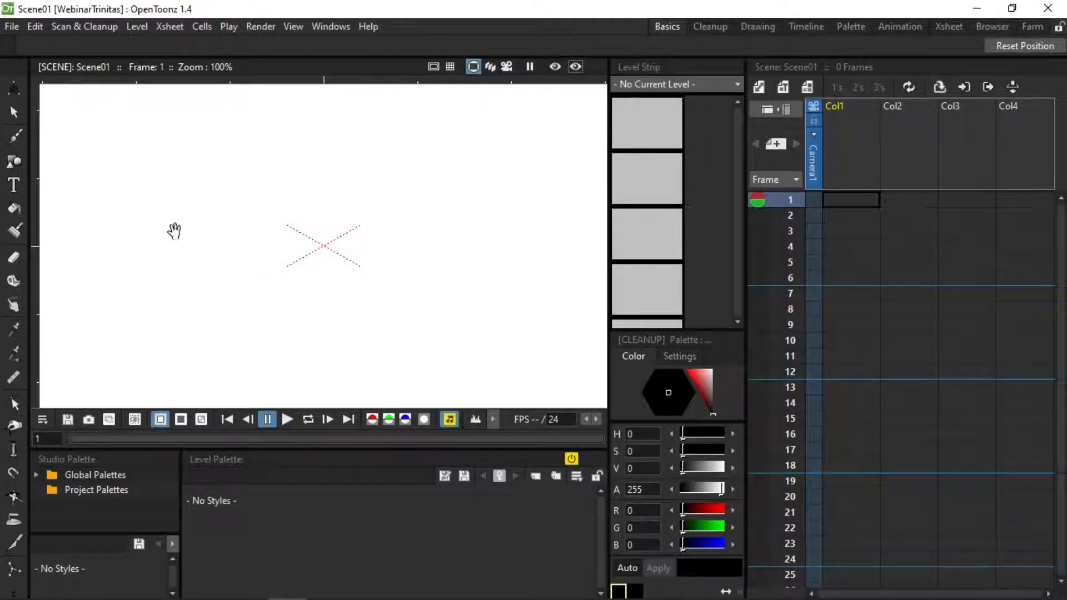
Examine the camera frame in the viewer at several zoom levels and center it at 34% zoom.
{"action": "scroll", "coordinate": [382, 231], "scroll_direction": "down", "scroll_amount": 4}
{"action": "scroll", "coordinate": [382, 231], "scroll_direction": "down", "scroll_amount": 3}
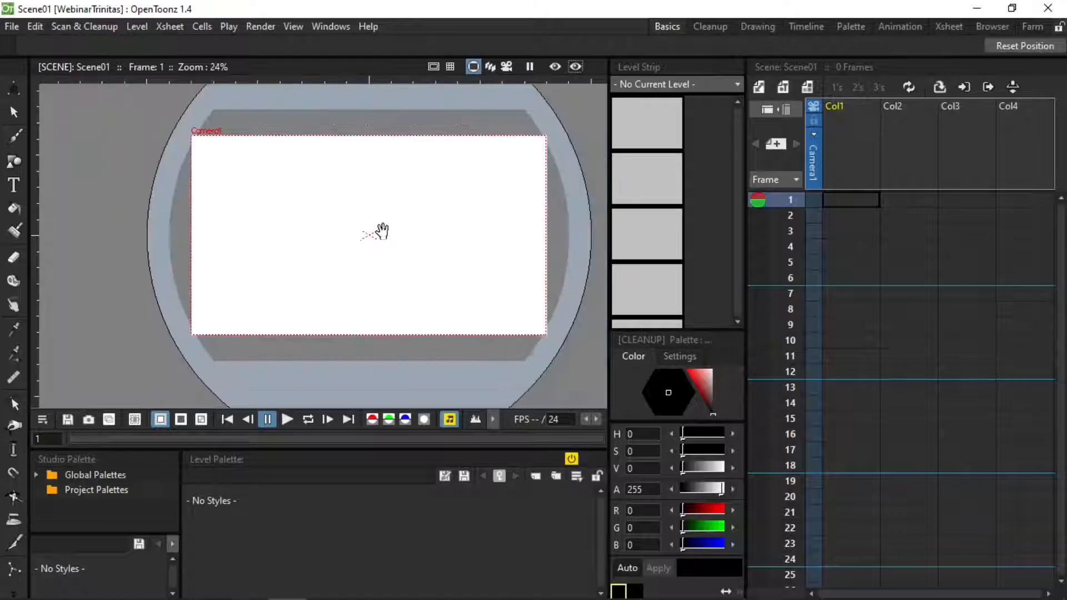
{"action": "scroll", "coordinate": [382, 232], "scroll_direction": "up", "scroll_amount": 3}
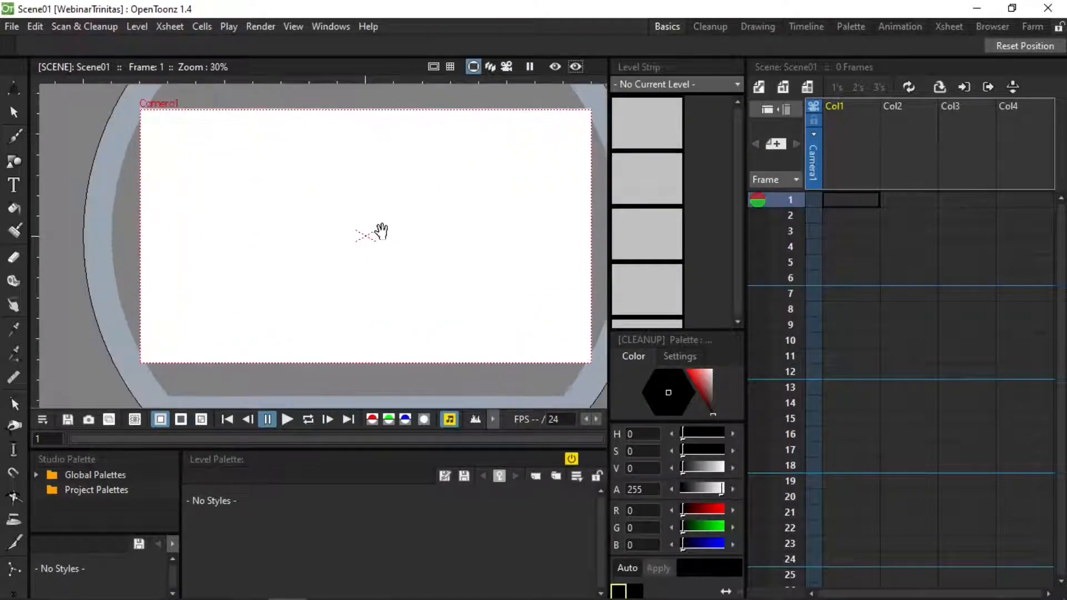
{"action": "scroll", "coordinate": [382, 232], "scroll_direction": "up", "scroll_amount": 2}
{"action": "scroll", "coordinate": [382, 231], "scroll_direction": "down", "scroll_amount": 3}
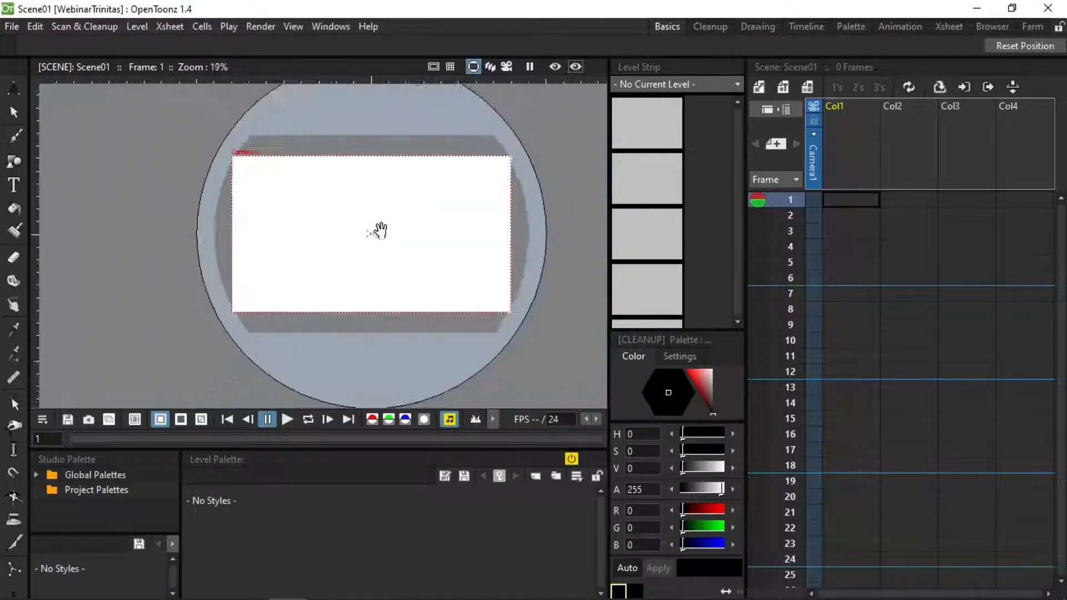
{"action": "scroll", "coordinate": [382, 232], "scroll_direction": "up", "scroll_amount": 2}
{"action": "scroll", "coordinate": [382, 232], "scroll_direction": "down", "scroll_amount": 1}
{"action": "scroll", "coordinate": [382, 232], "scroll_direction": "up", "scroll_amount": 1}
{"action": "scroll", "coordinate": [382, 232], "scroll_direction": "down", "scroll_amount": 2}
{"action": "scroll", "coordinate": [382, 231], "scroll_direction": "up", "scroll_amount": 3}
{"action": "scroll", "coordinate": [382, 231], "scroll_direction": "down", "scroll_amount": 2}
{"action": "scroll", "coordinate": [381, 230], "scroll_direction": "up", "scroll_amount": 3}
{"action": "scroll", "coordinate": [381, 231], "scroll_direction": "down", "scroll_amount": 2}
{"action": "scroll", "coordinate": [381, 230], "scroll_direction": "down", "scroll_amount": 3}
{"action": "scroll", "coordinate": [381, 230], "scroll_direction": "up", "scroll_amount": 3}
{"action": "scroll", "coordinate": [381, 229], "scroll_direction": "down", "scroll_amount": 3}
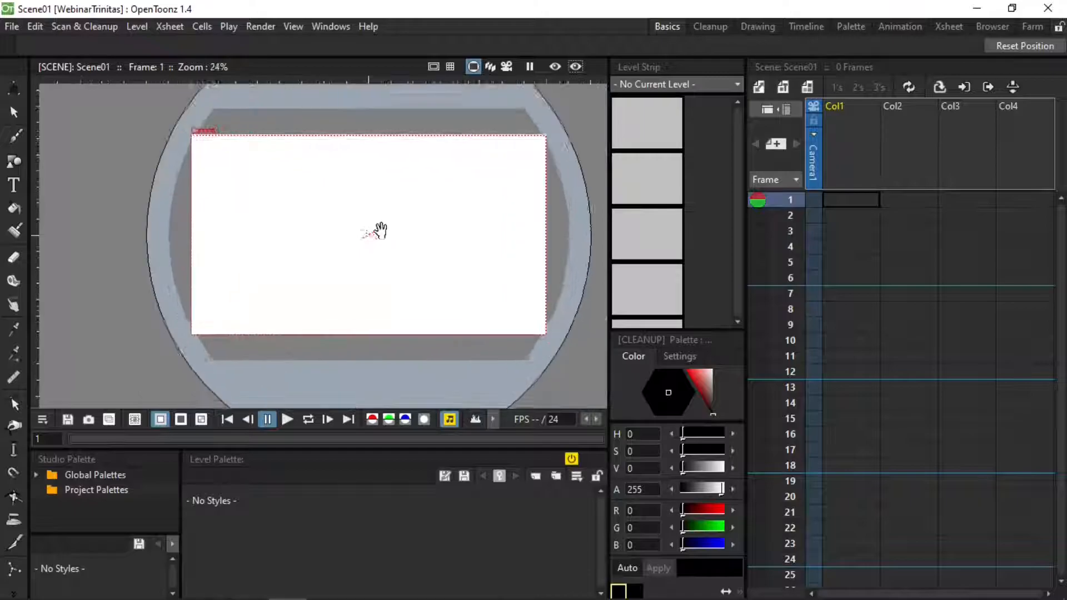
{"action": "scroll", "coordinate": [381, 230], "scroll_direction": "up", "scroll_amount": 5}
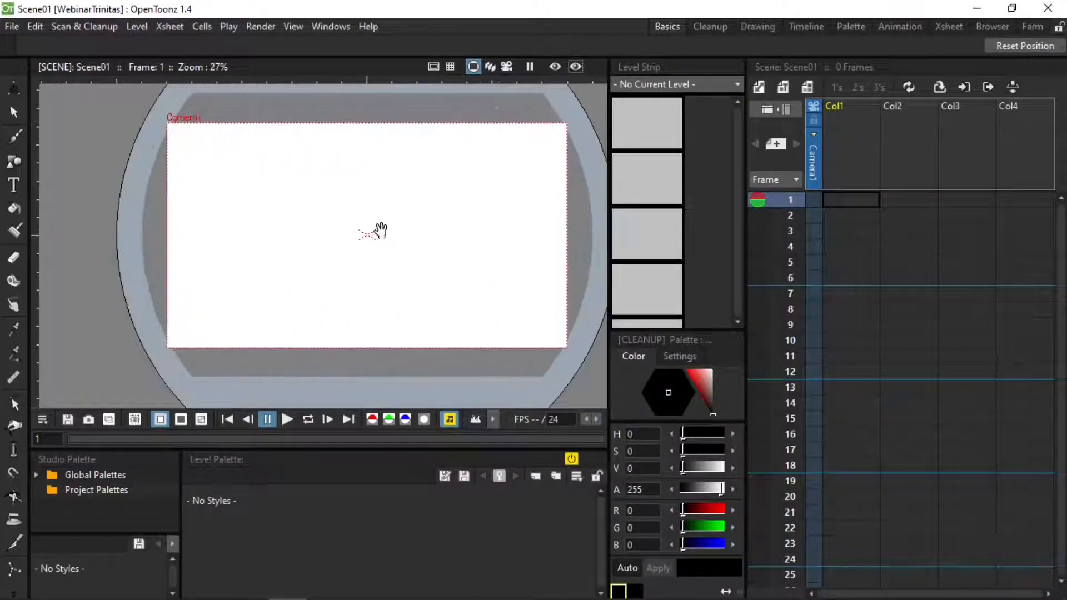
{"action": "scroll", "coordinate": [381, 230], "scroll_direction": "down", "scroll_amount": 2}
{"action": "scroll", "coordinate": [381, 230], "scroll_direction": "up", "scroll_amount": 2}
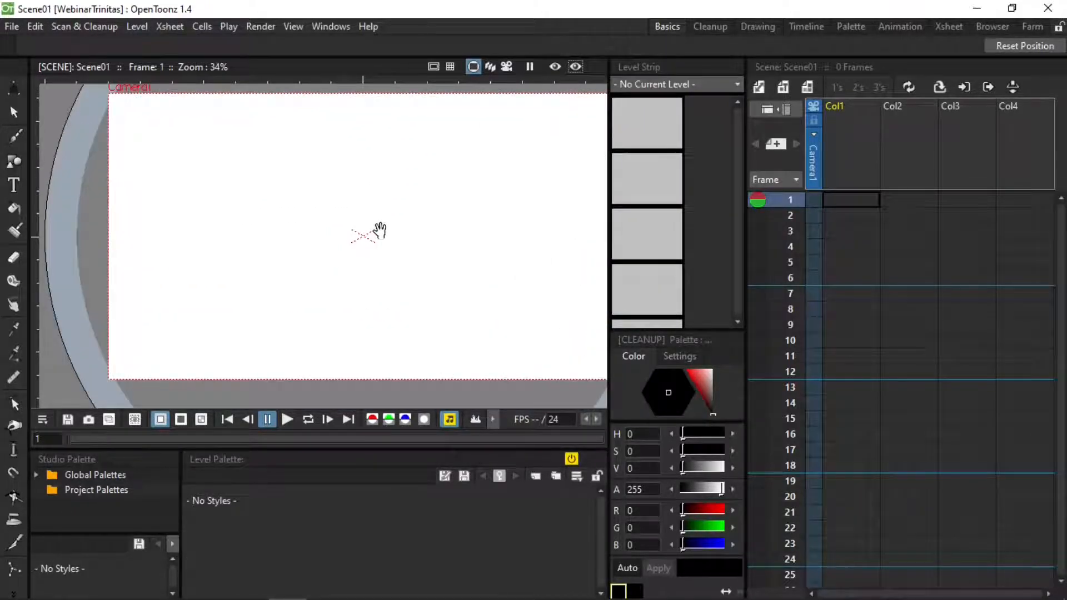
{"action": "mouse_move", "coordinate": [380, 230]}
{"action": "left_mouse_down"}
{"action": "mouse_move", "coordinate": [316, 258]}
{"action": "mouse_move", "coordinate": [300, 231]}
{"action": "mouse_move", "coordinate": [436, 234]}
{"action": "mouse_move", "coordinate": [295, 238]}
{"action": "mouse_move", "coordinate": [434, 236]}
{"action": "mouse_move", "coordinate": [312, 253]}
{"action": "mouse_move", "coordinate": [343, 258]}
{"action": "mouse_move", "coordinate": [395, 230]}
{"action": "mouse_move", "coordinate": [315, 232]}
{"action": "mouse_move", "coordinate": [409, 215]}
{"action": "mouse_move", "coordinate": [310, 231]}
{"action": "mouse_move", "coordinate": [364, 245]}
{"action": "mouse_move", "coordinate": [388, 226]}
{"action": "mouse_move", "coordinate": [317, 249]}
{"action": "mouse_move", "coordinate": [336, 227]}
{"action": "mouse_move", "coordinate": [374, 232]}
{"action": "mouse_move", "coordinate": [373, 223]}
{"action": "left_mouse_up"}
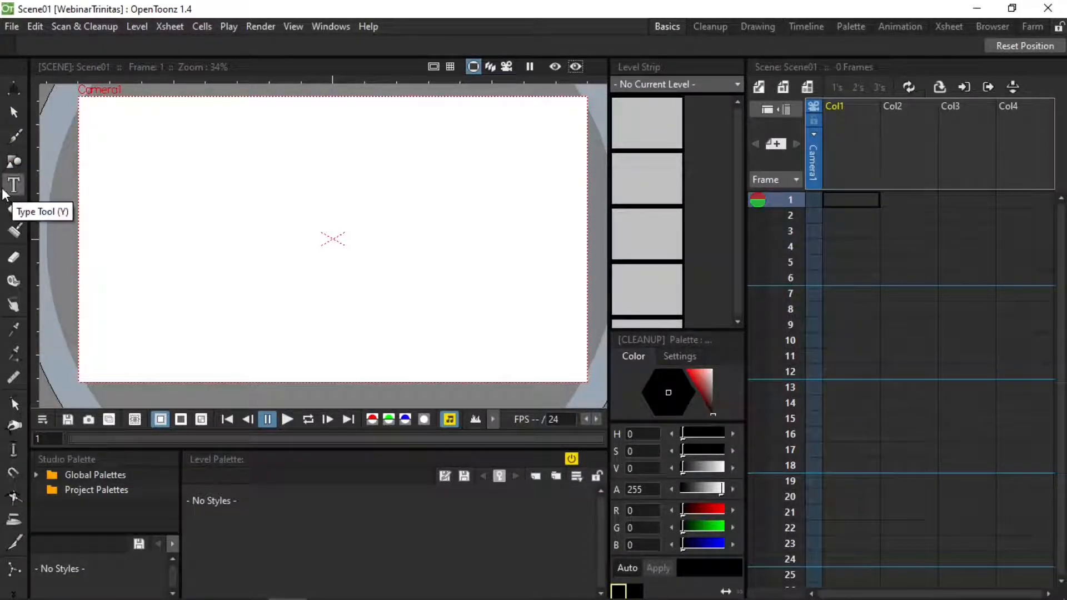
Examine the options of the Brush, Geometric, Type, Fill and Paint Brush tools.
{"action": "left_click", "coordinate": [7, 149]}
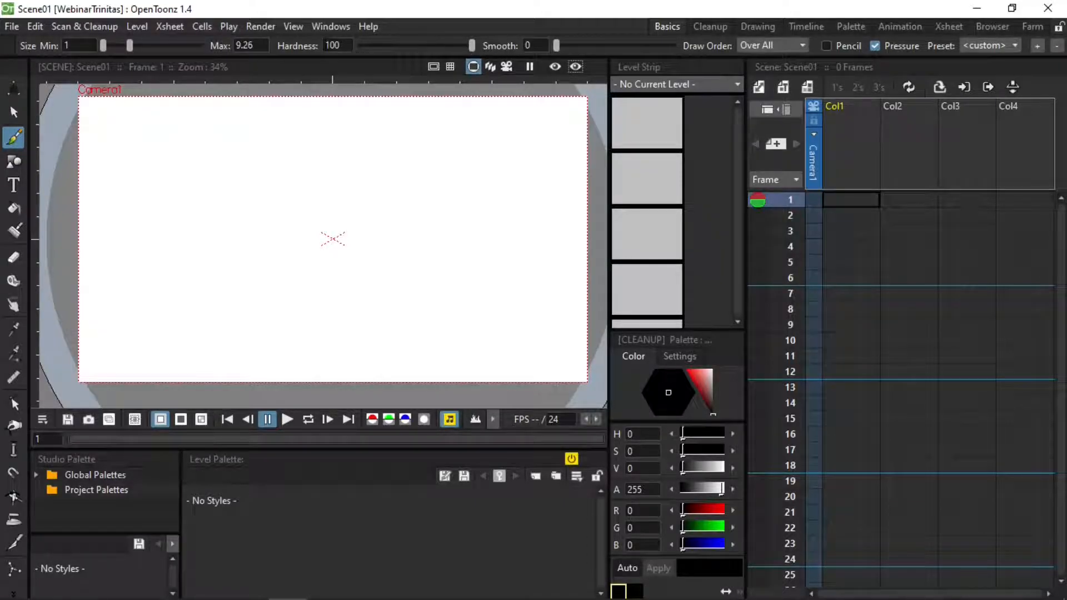
{"action": "left_click", "coordinate": [12, 162]}
{"action": "left_click", "coordinate": [12, 186]}
{"action": "left_click", "coordinate": [13, 209]}
{"action": "left_click", "coordinate": [14, 230]}
{"action": "left_click", "coordinate": [14, 210]}
{"action": "left_click", "coordinate": [16, 188]}
{"action": "left_click", "coordinate": [16, 163]}
{"action": "left_click", "coordinate": [16, 137]}
{"action": "left_click", "coordinate": [16, 162]}
{"action": "left_click", "coordinate": [16, 189]}
{"action": "left_click", "coordinate": [16, 210]}
{"action": "left_click", "coordinate": [14, 230]}
{"action": "left_click", "coordinate": [15, 209]}
{"action": "left_click", "coordinate": [12, 188]}
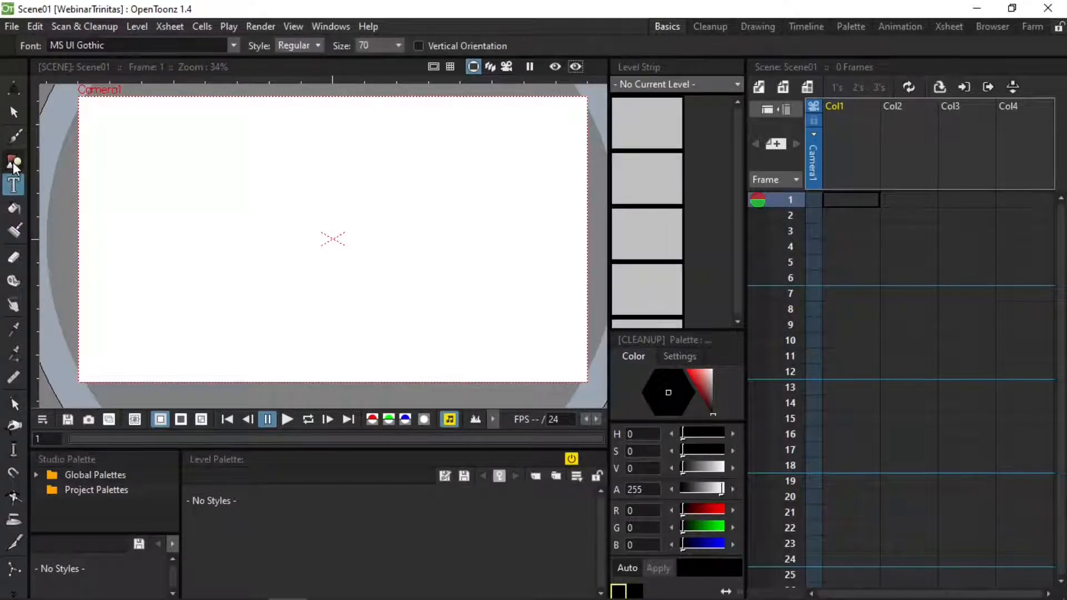
{"action": "left_click", "coordinate": [14, 163]}
Draw a freehand side-view car outline with two wheels in the center of frame 1 using the Brush tool.
{"action": "left_click", "coordinate": [15, 141]}
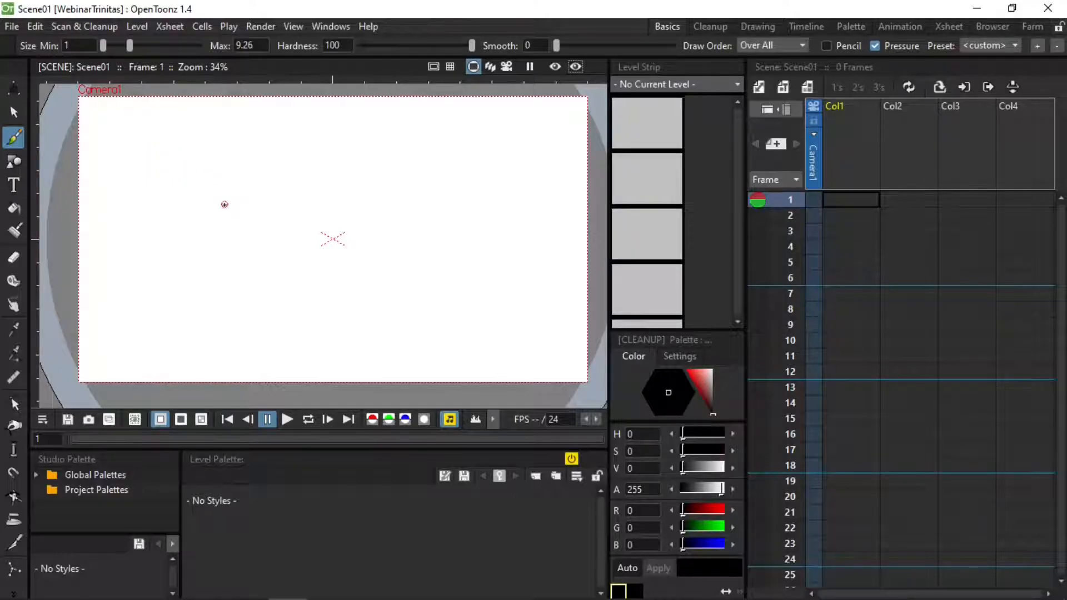
{"action": "mouse_move", "coordinate": [224, 200]}
{"action": "left_mouse_down"}
{"action": "mouse_move", "coordinate": [231, 233]}
{"action": "mouse_move", "coordinate": [207, 230]}
{"action": "mouse_move", "coordinate": [201, 259]}
{"action": "mouse_move", "coordinate": [266, 260]}
{"action": "mouse_move", "coordinate": [265, 250]}
{"action": "mouse_move", "coordinate": [296, 245]}
{"action": "mouse_move", "coordinate": [276, 276]}
{"action": "mouse_move", "coordinate": [261, 261]}
{"action": "mouse_move", "coordinate": [343, 256]}
{"action": "mouse_move", "coordinate": [358, 232]}
{"action": "mouse_move", "coordinate": [378, 261]}
{"action": "mouse_move", "coordinate": [364, 246]}
{"action": "mouse_move", "coordinate": [416, 253]}
{"action": "mouse_move", "coordinate": [412, 215]}
{"action": "mouse_move", "coordinate": [378, 217]}
{"action": "mouse_move", "coordinate": [367, 189]}
{"action": "mouse_move", "coordinate": [317, 180]}
{"action": "mouse_move", "coordinate": [227, 198]}
{"action": "left_mouse_up"}
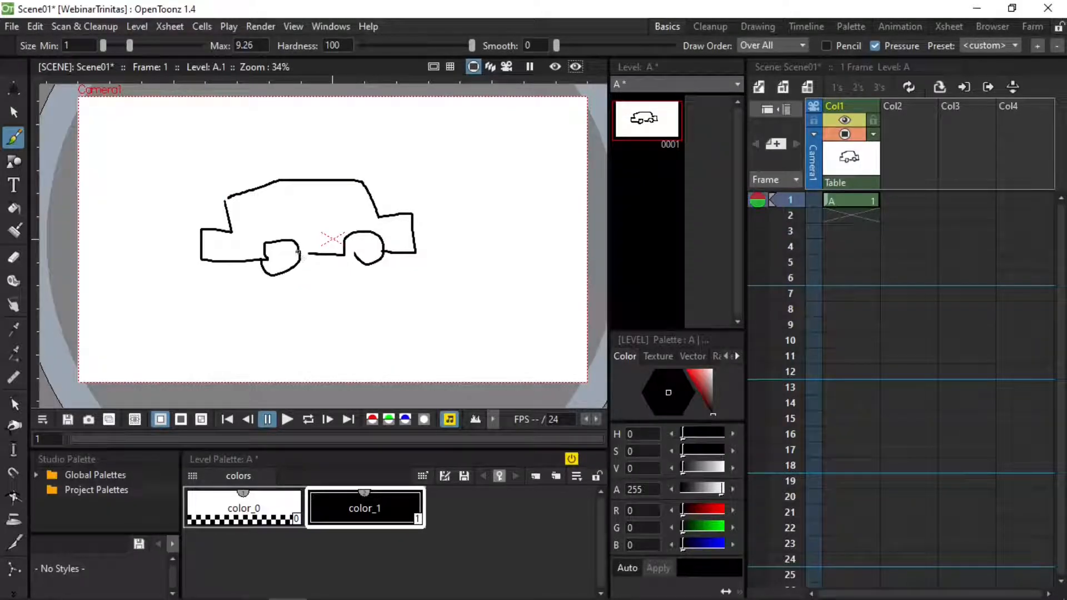
{"action": "mouse_move", "coordinate": [298, 252]}
{"action": "left_mouse_down"}
{"action": "mouse_move", "coordinate": [347, 249]}
{"action": "mouse_move", "coordinate": [368, 265]}
{"action": "left_mouse_up"}
Draw an upright oval to the left of the car and a tall rectangle to its right with the Geometric tool.
{"action": "left_click", "coordinate": [13, 161]}
{"action": "left_click_drag", "start_coordinate": [114, 152], "coordinate": [149, 198]}
{"action": "left_click", "coordinate": [511, 45]}
{"action": "left_click", "coordinate": [500, 69]}
{"action": "left_click", "coordinate": [510, 45]}
{"action": "left_click", "coordinate": [506, 57]}
{"action": "left_click_drag", "start_coordinate": [466, 134], "coordinate": [496, 189]}
Draw a long, slightly sloping straight line below the car using the Geometric tool's Line shape.
{"action": "left_click", "coordinate": [510, 47]}
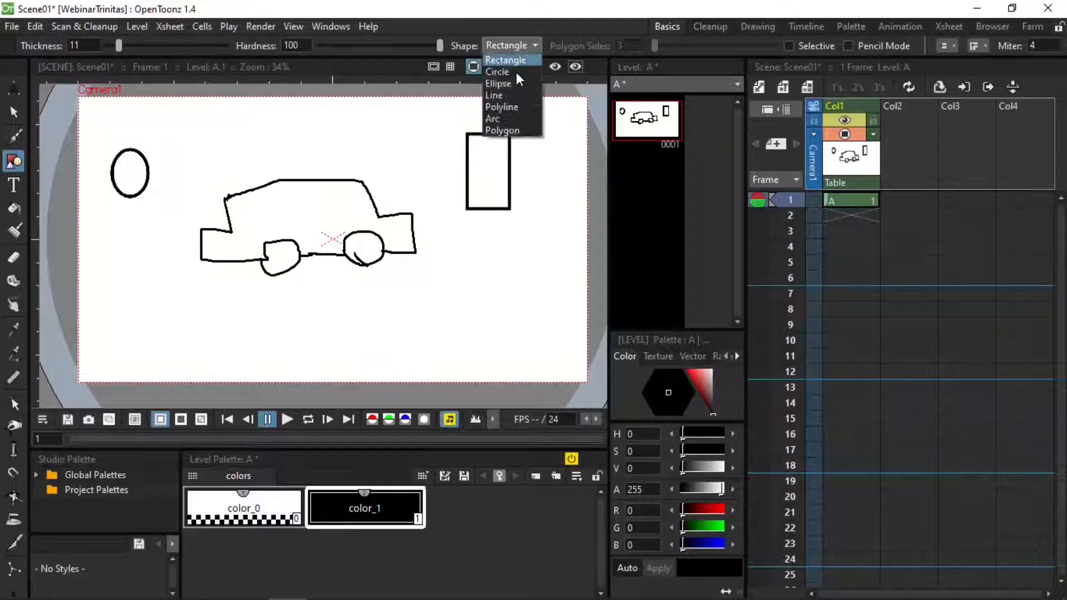
{"action": "left_click", "coordinate": [518, 101]}
{"action": "left_click_drag", "start_coordinate": [196, 305], "coordinate": [460, 327]}
Draw seven triangles of different sizes around and on the car using the Polygon shape with 3 sides.
{"action": "left_click", "coordinate": [510, 45]}
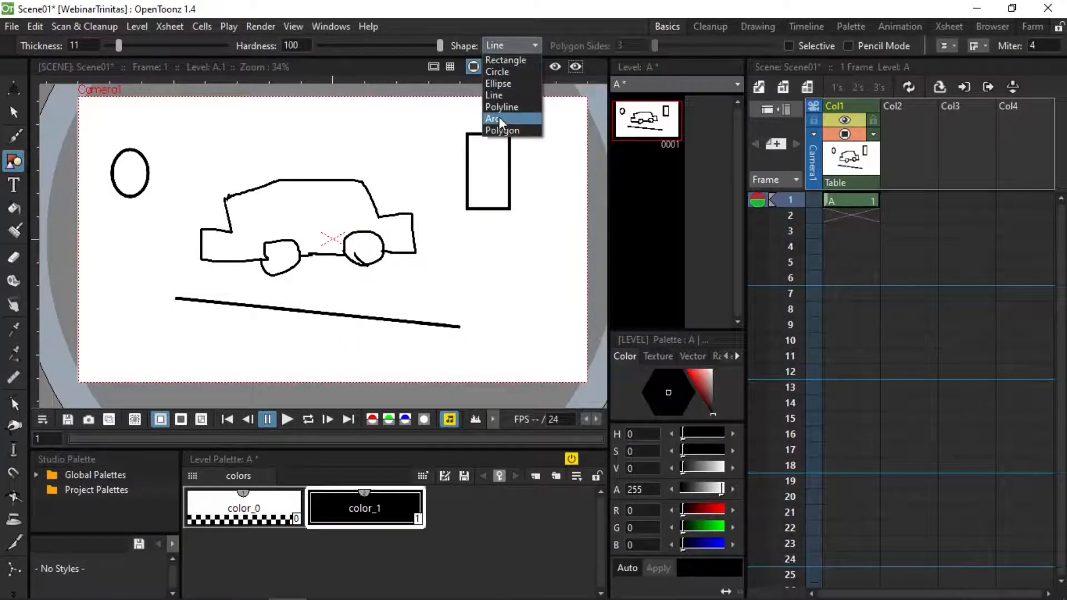
{"action": "left_click", "coordinate": [502, 130]}
{"action": "left_click_drag", "start_coordinate": [417, 176], "coordinate": [417, 142]}
{"action": "left_click_drag", "start_coordinate": [143, 189], "coordinate": [185, 197]}
{"action": "left_click_drag", "start_coordinate": [232, 162], "coordinate": [250, 175]}
{"action": "left_click_drag", "start_coordinate": [290, 126], "coordinate": [305, 132]}
{"action": "left_click_drag", "start_coordinate": [184, 228], "coordinate": [199, 239]}
{"action": "left_click_drag", "start_coordinate": [142, 266], "coordinate": [161, 282]}
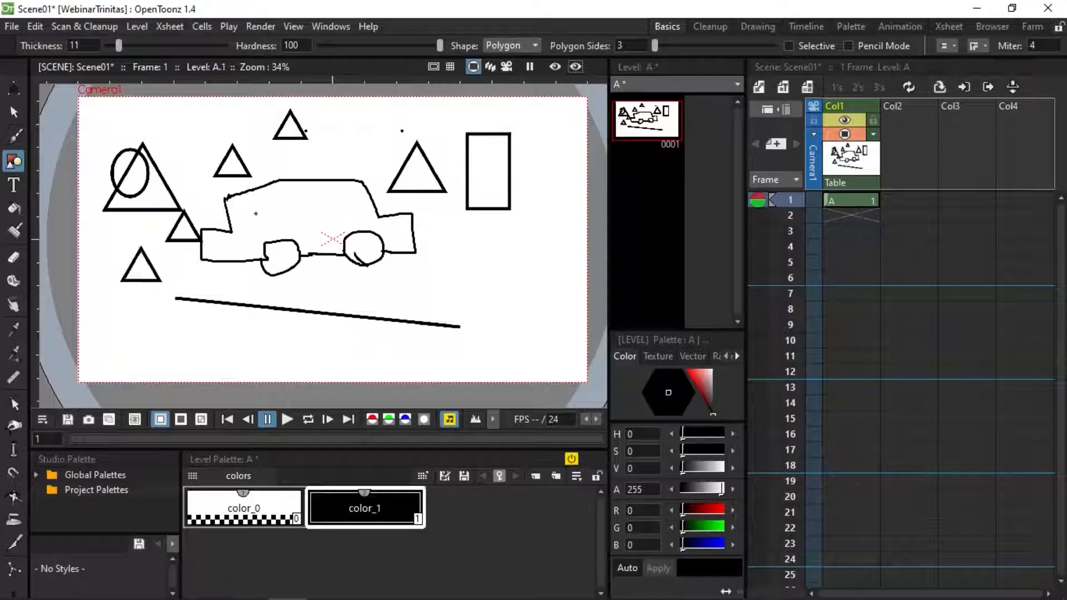
{"action": "left_click_drag", "start_coordinate": [256, 208], "coordinate": [275, 222]}
Set the polygon sides to 6 and draw five hexagons of decreasing size to the right of and below the car.
{"action": "left_click", "coordinate": [621, 45]}
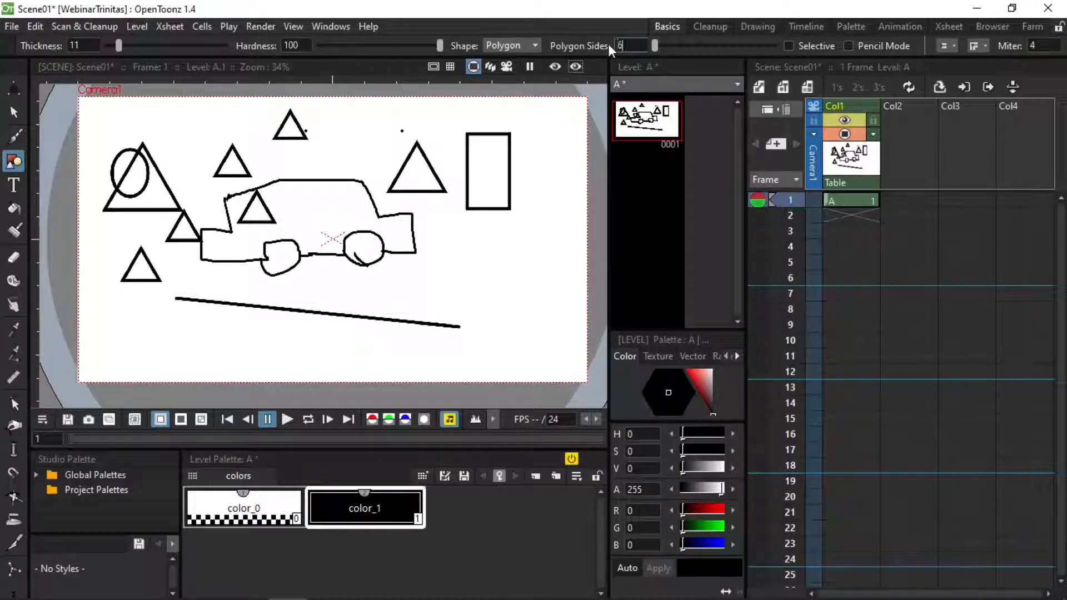
{"action": "left_click_drag", "start_coordinate": [472, 245], "coordinate": [492, 283]}
{"action": "left_click_drag", "start_coordinate": [391, 293], "coordinate": [406, 317]}
{"action": "left_click_drag", "start_coordinate": [313, 321], "coordinate": [324, 338]}
{"action": "left_click_drag", "start_coordinate": [206, 331], "coordinate": [214, 346]}
{"action": "left_click_drag", "start_coordinate": [136, 320], "coordinate": [138, 326]}
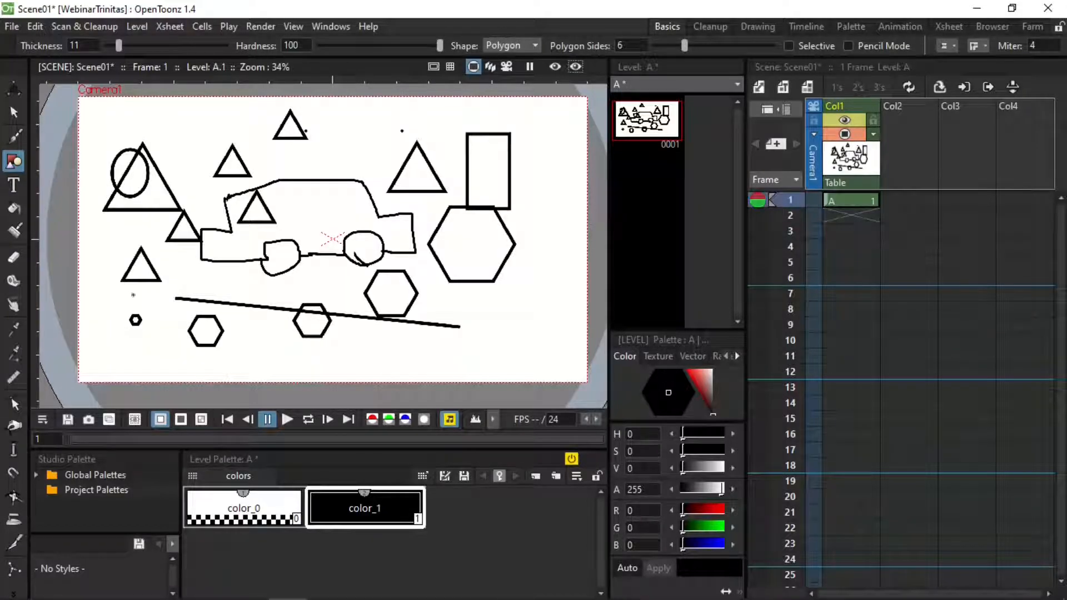
Add the text "sesuatu" above the shapes near the upper-left corner of the camera frame.
{"action": "left_click", "coordinate": [13, 185]}
{"action": "left_click", "coordinate": [155, 120]}
{"action": "type", "text": "sesuatu"}
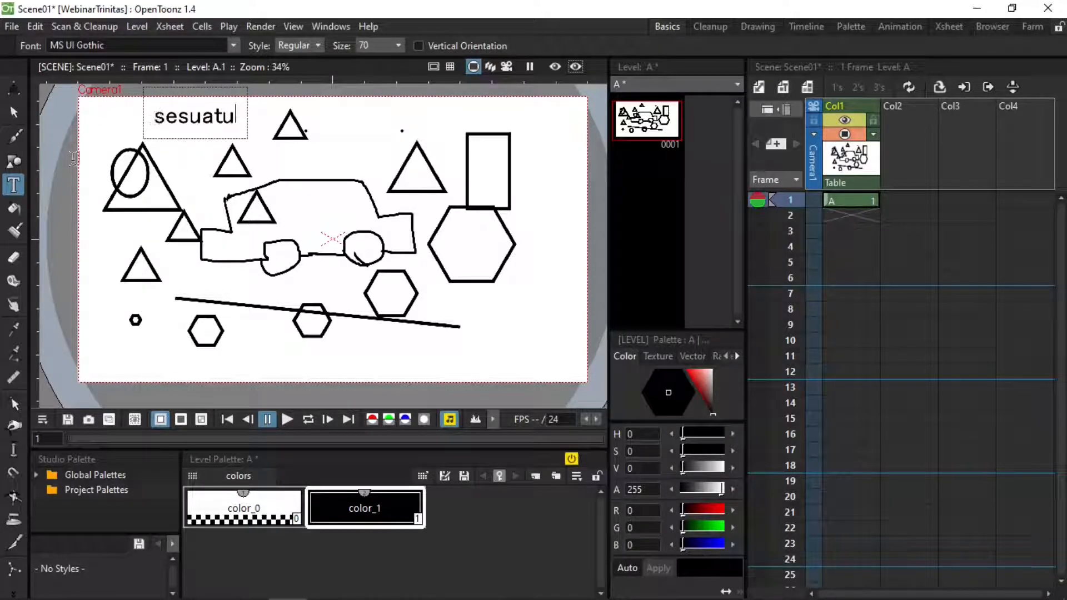
Fill the large left triangle, car body, rectangle and two largest hexagons with black color_1.
{"action": "left_click", "coordinate": [13, 208]}
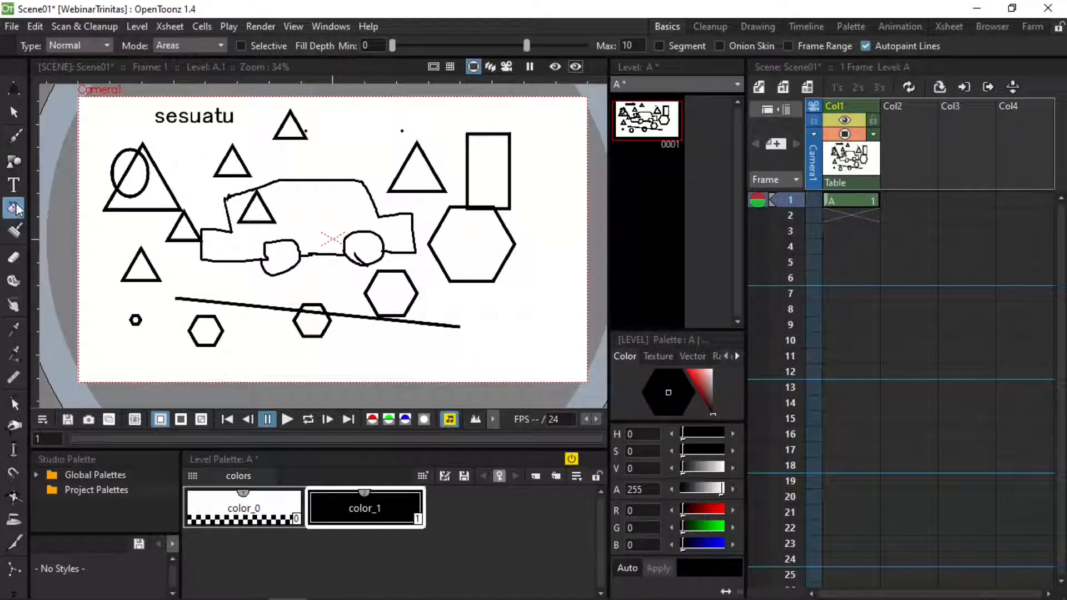
{"action": "left_click", "coordinate": [114, 201]}
{"action": "left_click", "coordinate": [325, 208]}
{"action": "left_click", "coordinate": [483, 165]}
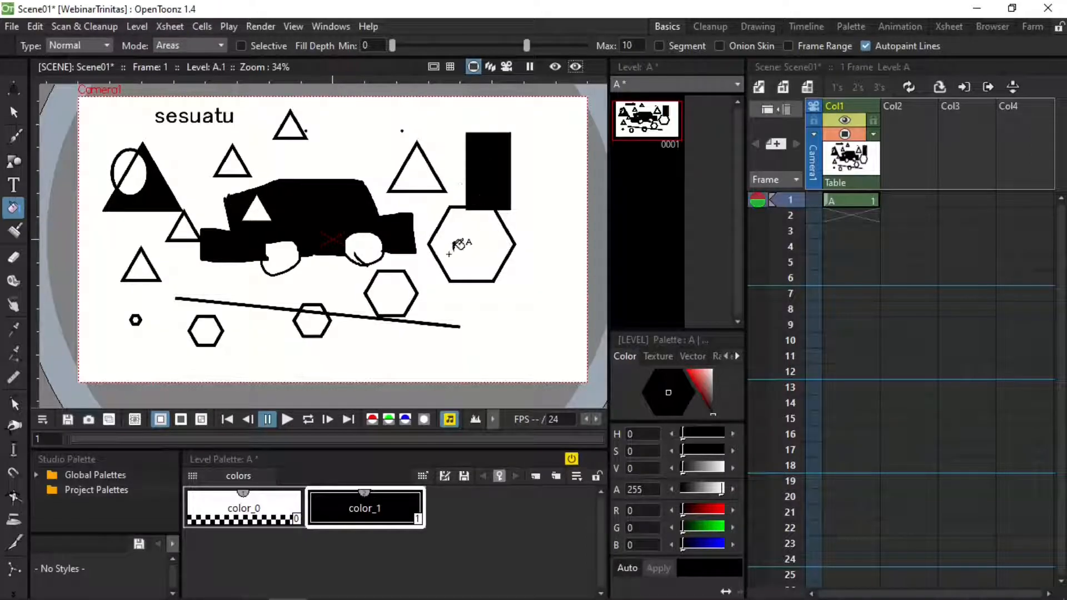
{"action": "left_click", "coordinate": [449, 254]}
{"action": "left_click", "coordinate": [395, 294]}
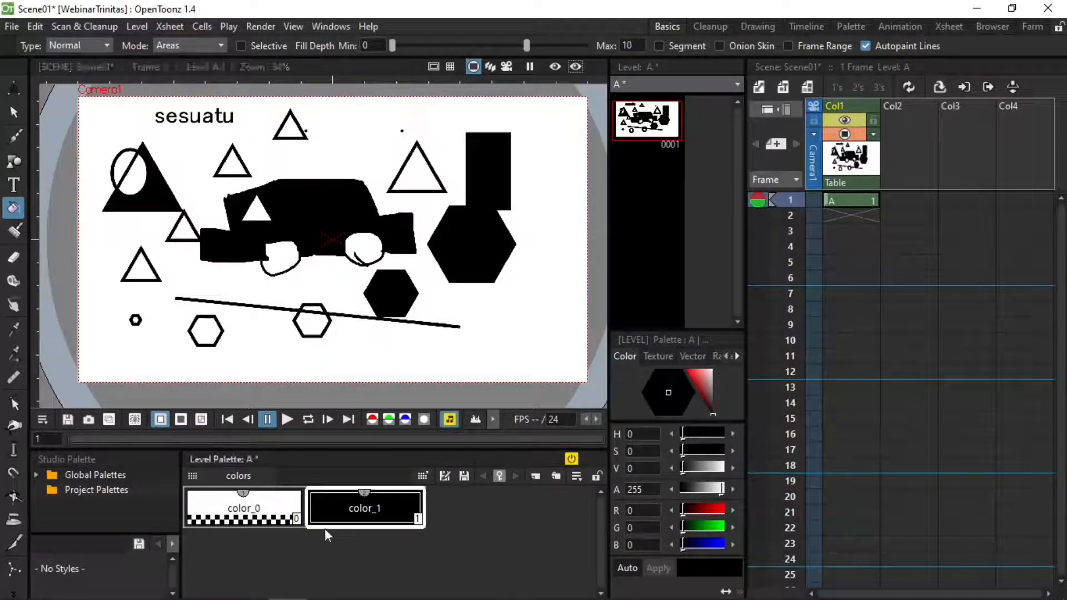
Fill the two hexagons below the car, the lower-left triangle and both car wheels with black color_1.
{"action": "left_click", "coordinate": [314, 325]}
{"action": "left_click", "coordinate": [206, 333]}
{"action": "left_click", "coordinate": [141, 263]}
{"action": "left_click", "coordinate": [278, 257]}
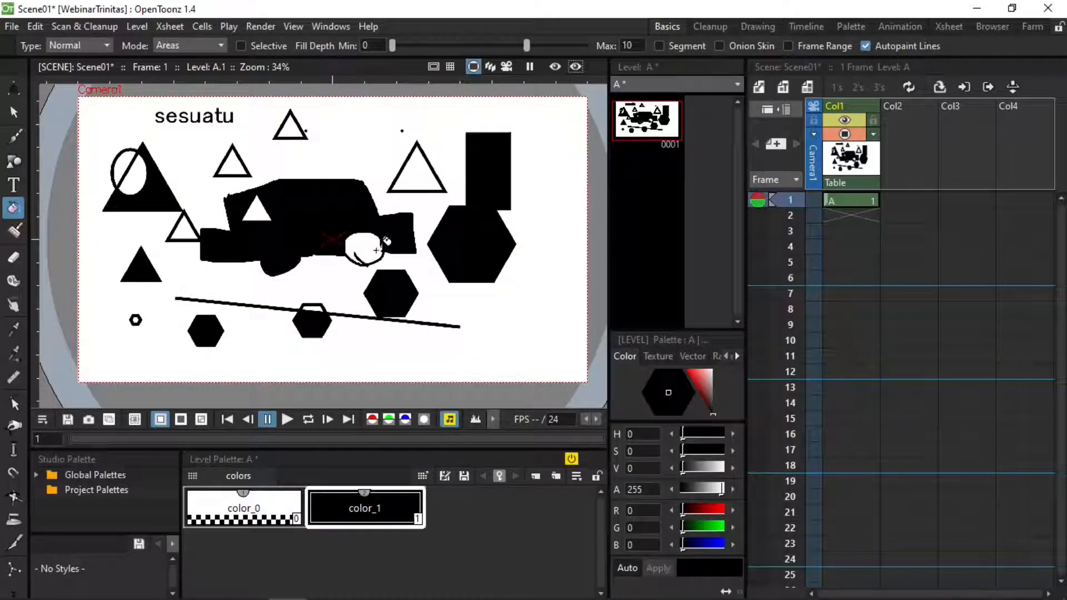
{"action": "left_click", "coordinate": [376, 250]}
Fill the five remaining triangles on and around the car with black color_1.
{"action": "left_click", "coordinate": [255, 211]}
{"action": "left_click", "coordinate": [182, 228]}
{"action": "left_click", "coordinate": [232, 166]}
{"action": "left_click", "coordinate": [291, 128]}
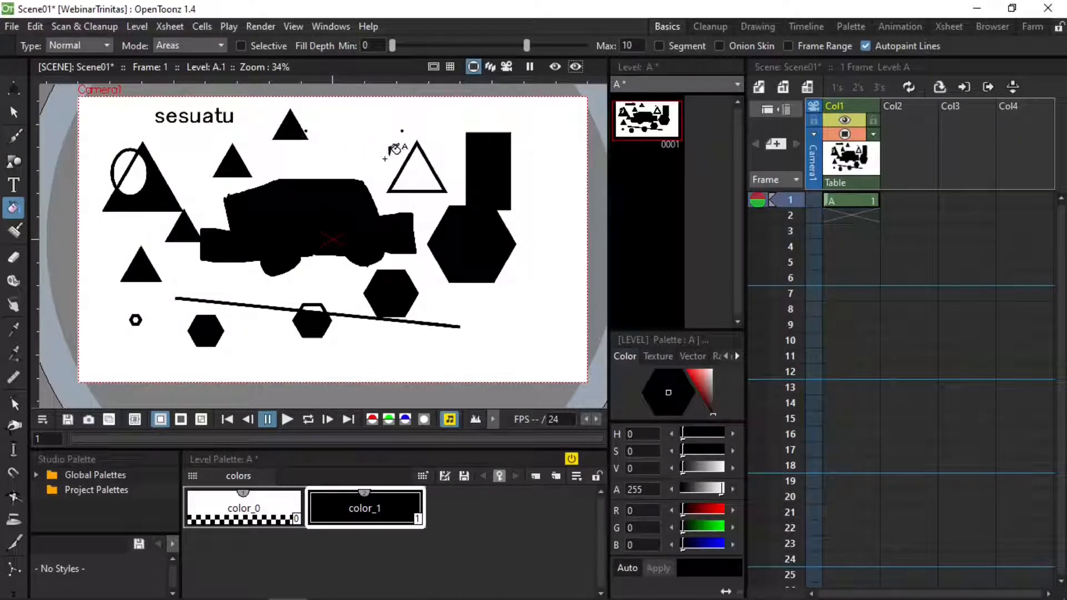
{"action": "left_click", "coordinate": [417, 175]}
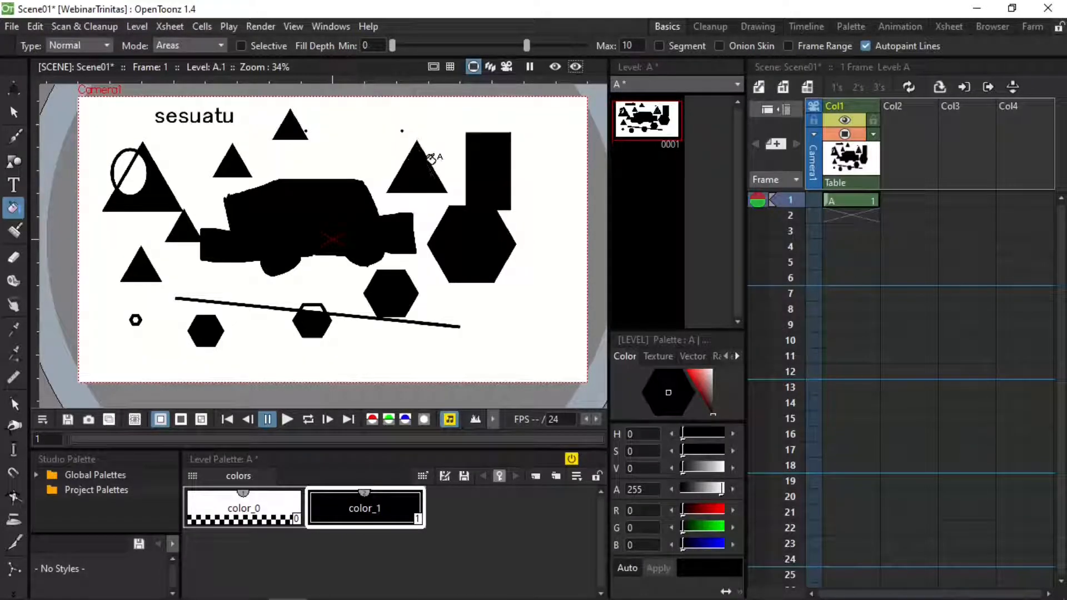
Paint freehand strokes across the lower shapes and between the upper triangles with the Paint Brush, raising its size to 39 for the last scribble.
{"action": "left_click", "coordinate": [12, 237]}
{"action": "mouse_move", "coordinate": [118, 301]}
{"action": "left_mouse_down"}
{"action": "mouse_move", "coordinate": [234, 286]}
{"action": "mouse_move", "coordinate": [510, 281]}
{"action": "left_mouse_up"}
{"action": "mouse_move", "coordinate": [412, 315]}
{"action": "left_mouse_down"}
{"action": "mouse_move", "coordinate": [527, 310]}
{"action": "mouse_move", "coordinate": [476, 352]}
{"action": "mouse_move", "coordinate": [523, 351]}
{"action": "left_mouse_up"}
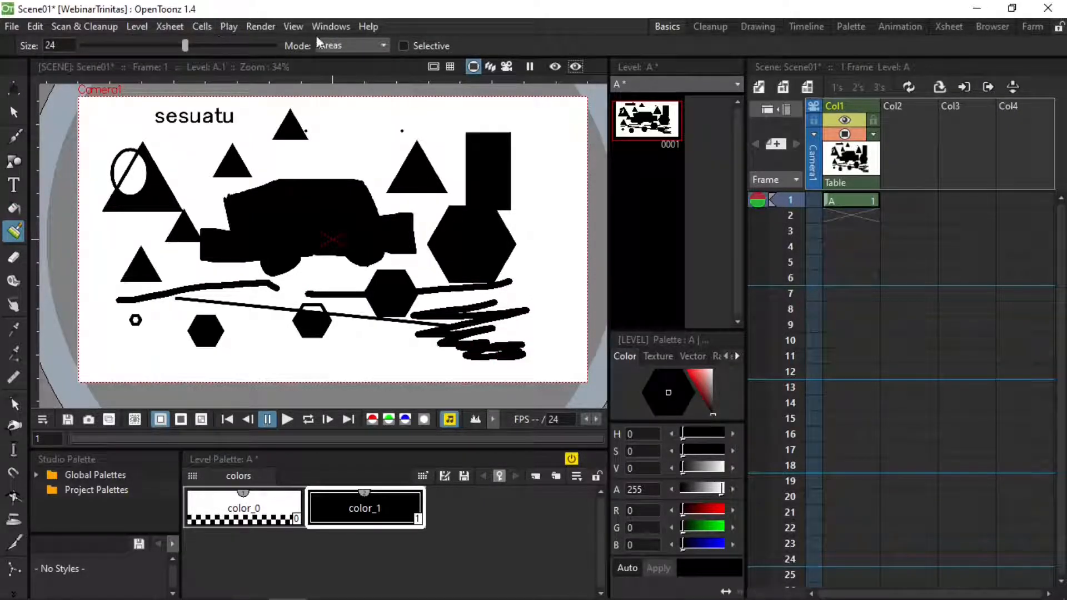
{"action": "left_click", "coordinate": [214, 120]}
{"action": "left_click_drag", "start_coordinate": [236, 158], "coordinate": [384, 156]}
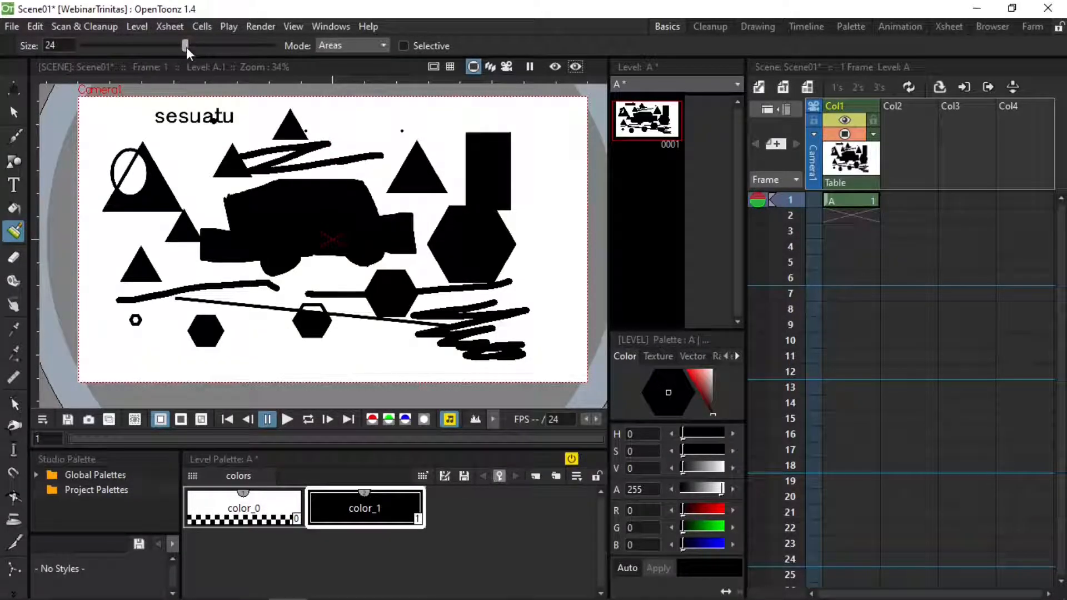
{"action": "left_click_drag", "start_coordinate": [147, 46], "coordinate": [221, 45]}
{"action": "left_click_drag", "start_coordinate": [311, 134], "coordinate": [467, 194]}
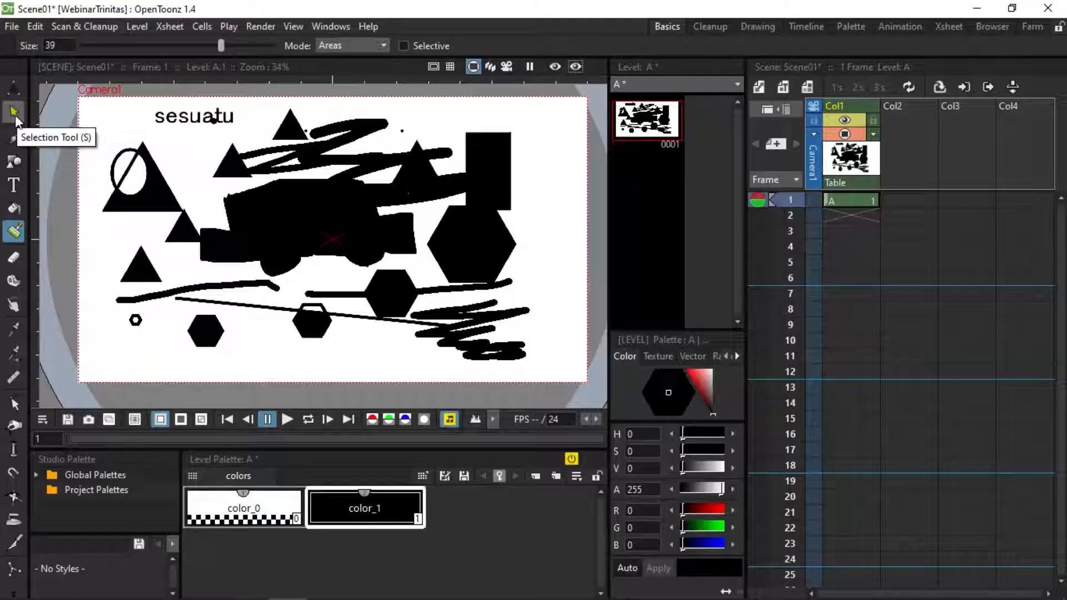
Select a rectangular area around the ellipse and large left triangle with the Selection tool and delete its contents.
{"action": "left_click", "coordinate": [14, 114]}
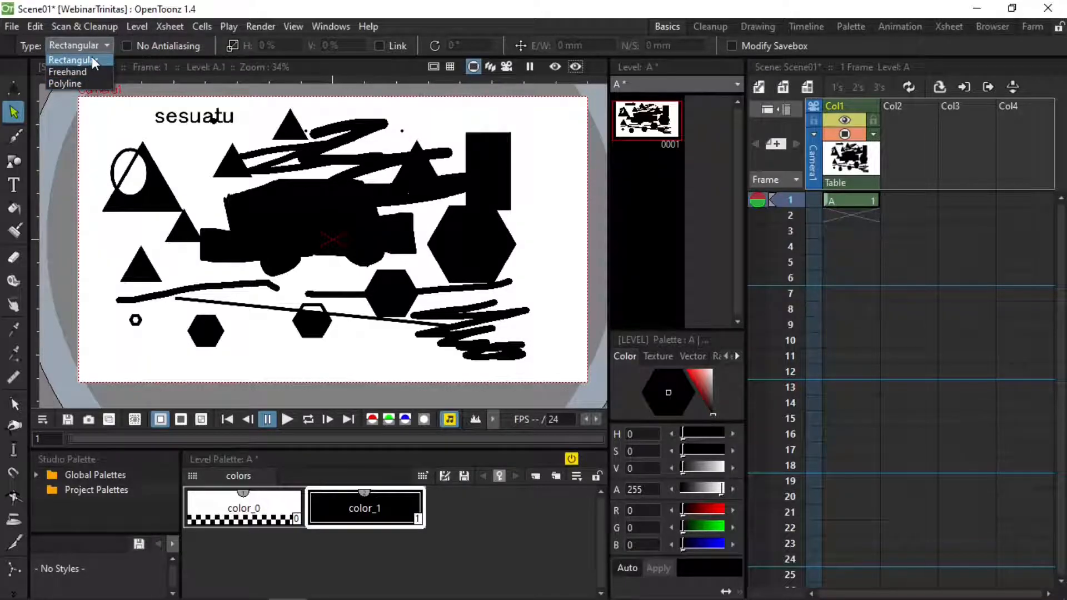
{"action": "left_click", "coordinate": [92, 57]}
{"action": "left_click_drag", "start_coordinate": [92, 117], "coordinate": [168, 229]}
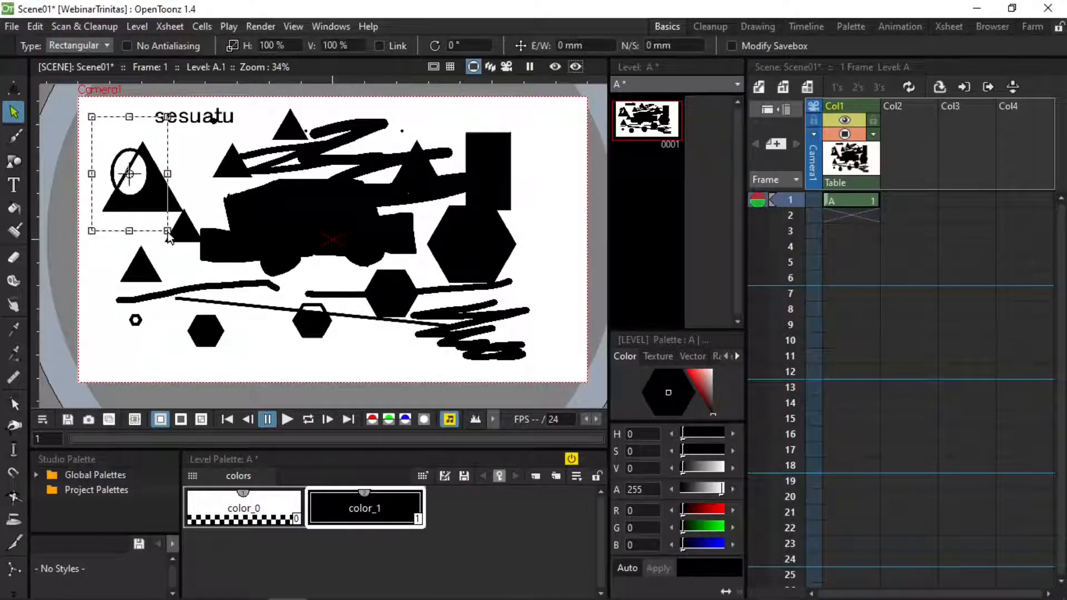
{"action": "key", "text": "Delete"}
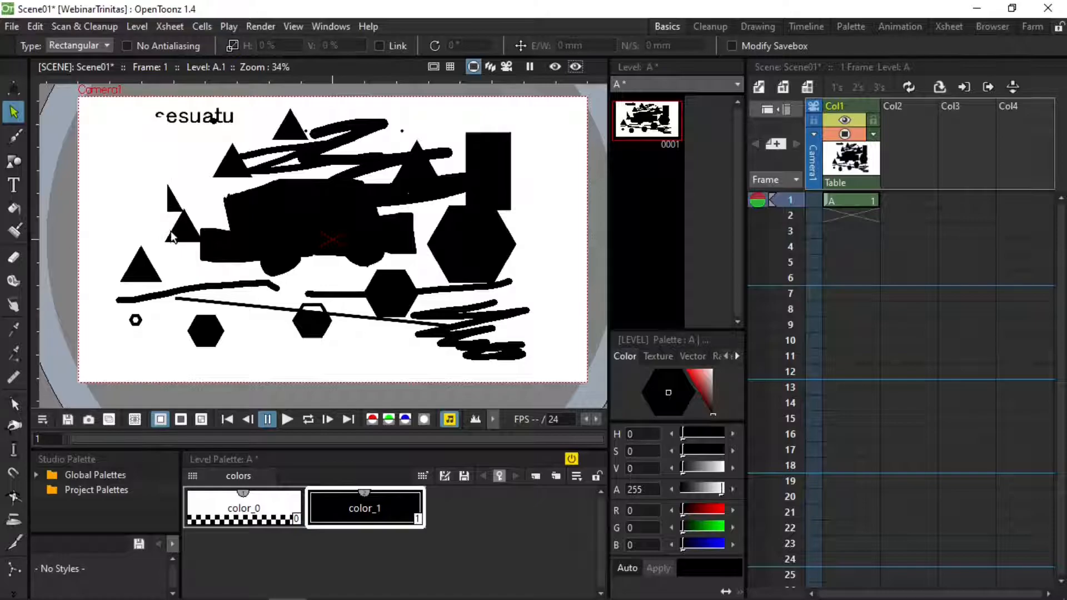
Move the small lower-left triangle over to the large hexagon and up beside the rectangle.
{"action": "mouse_move", "coordinate": [99, 213]}
{"action": "left_mouse_down"}
{"action": "mouse_move", "coordinate": [165, 291]}
{"action": "mouse_move", "coordinate": [171, 248]}
{"action": "mouse_move", "coordinate": [546, 261]}
{"action": "mouse_move", "coordinate": [489, 211]}
{"action": "left_mouse_up"}
{"action": "left_click", "coordinate": [591, 146]}
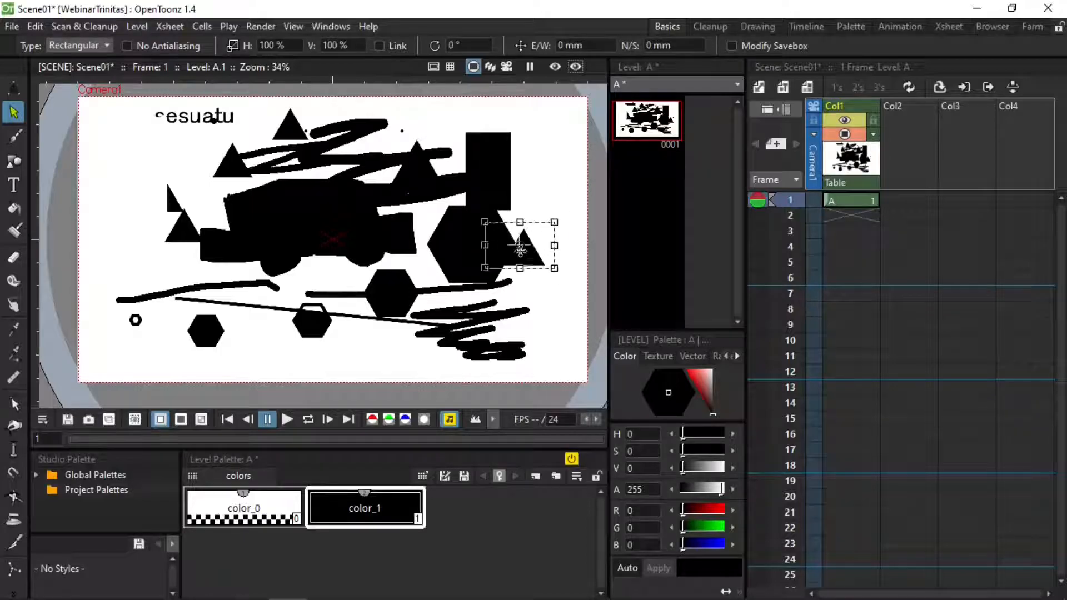
{"action": "left_click_drag", "start_coordinate": [517, 247], "coordinate": [527, 175]}
{"action": "left_click", "coordinate": [557, 257]}
Select the area with the moved triangle and the rectangle's edge, move it beside the lower-left hexagon and rotate it.
{"action": "left_click_drag", "start_coordinate": [557, 236], "coordinate": [502, 146]}
{"action": "left_click_drag", "start_coordinate": [539, 177], "coordinate": [253, 308]}
{"action": "left_click_drag", "start_coordinate": [276, 270], "coordinate": [228, 355]}
{"action": "left_click_drag", "start_coordinate": [294, 307], "coordinate": [272, 330]}
{"action": "left_click", "coordinate": [292, 305]}
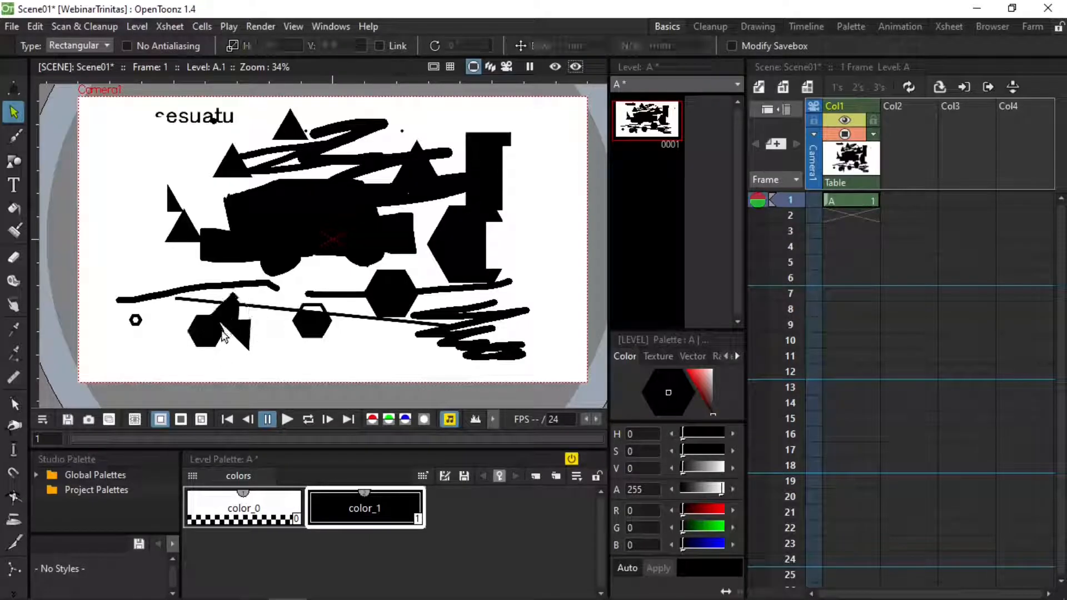
Delete the artwork in the left half of the frame below the text using two rectangular selections.
{"action": "left_click_drag", "start_coordinate": [97, 161], "coordinate": [241, 314]}
{"action": "key", "text": "Delete"}
{"action": "left_click_drag", "start_coordinate": [158, 170], "coordinate": [333, 372]}
{"action": "key", "text": "Delete"}
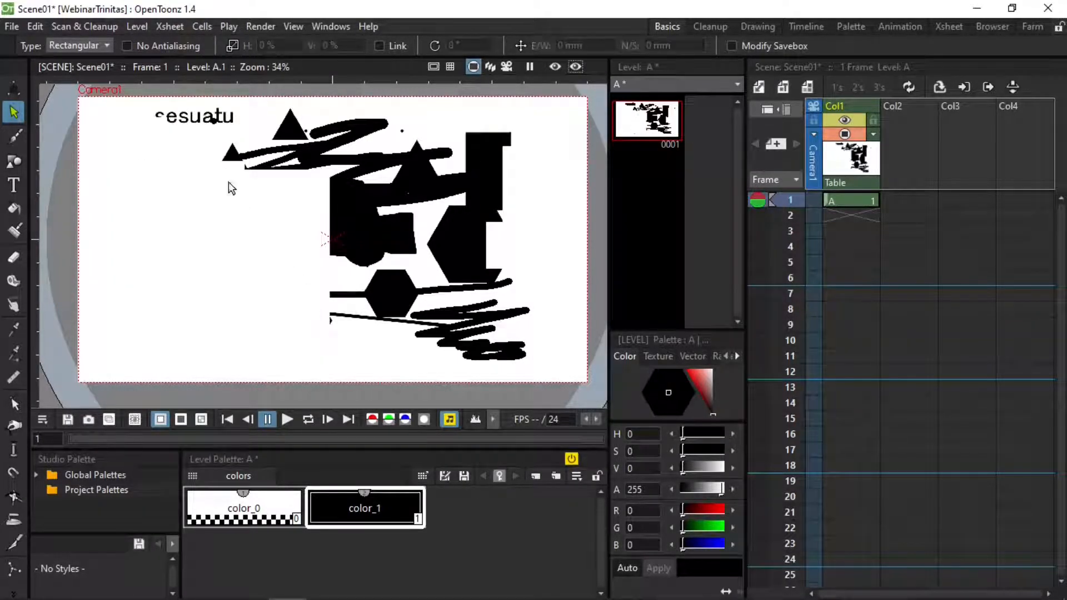
Set the selection type to Freehand and delete all the remaining artwork with loose lasso selections.
{"action": "left_click", "coordinate": [82, 45]}
{"action": "left_click", "coordinate": [84, 71]}
{"action": "mouse_move", "coordinate": [189, 221]}
{"action": "left_mouse_down"}
{"action": "mouse_move", "coordinate": [290, 208]}
{"action": "mouse_move", "coordinate": [292, 274]}
{"action": "mouse_move", "coordinate": [205, 358]}
{"action": "mouse_move", "coordinate": [428, 349]}
{"action": "mouse_move", "coordinate": [490, 290]}
{"action": "left_mouse_up"}
{"action": "mouse_move", "coordinate": [390, 199]}
{"action": "left_mouse_down"}
{"action": "mouse_move", "coordinate": [318, 174]}
{"action": "mouse_move", "coordinate": [259, 173]}
{"action": "mouse_move", "coordinate": [210, 203]}
{"action": "left_mouse_up"}
{"action": "key", "text": "Delete"}
{"action": "mouse_move", "coordinate": [344, 276]}
{"action": "left_mouse_down"}
{"action": "mouse_move", "coordinate": [519, 229]}
{"action": "mouse_move", "coordinate": [347, 281]}
{"action": "left_mouse_up"}
{"action": "key", "text": "Delete"}
{"action": "left_click_drag", "start_coordinate": [544, 360], "coordinate": [472, 336]}
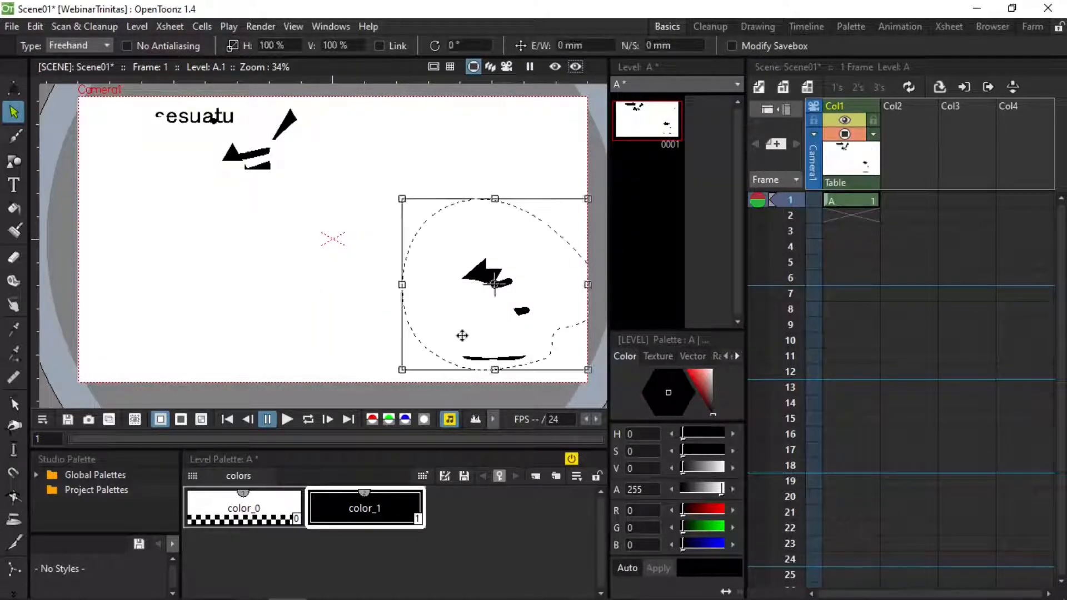
{"action": "key", "text": "Delete"}
{"action": "mouse_move", "coordinate": [53, 139]}
{"action": "left_mouse_down"}
{"action": "mouse_move", "coordinate": [393, 202]}
{"action": "mouse_move", "coordinate": [231, 99]}
{"action": "mouse_move", "coordinate": [329, 190]}
{"action": "left_mouse_up"}
{"action": "key", "text": "Delete"}
{"action": "key", "text": "Delete"}
Set the selection type to Polyline, outline a five-cornered area in the middle of the frame, and deselect it.
{"action": "left_click", "coordinate": [78, 45]}
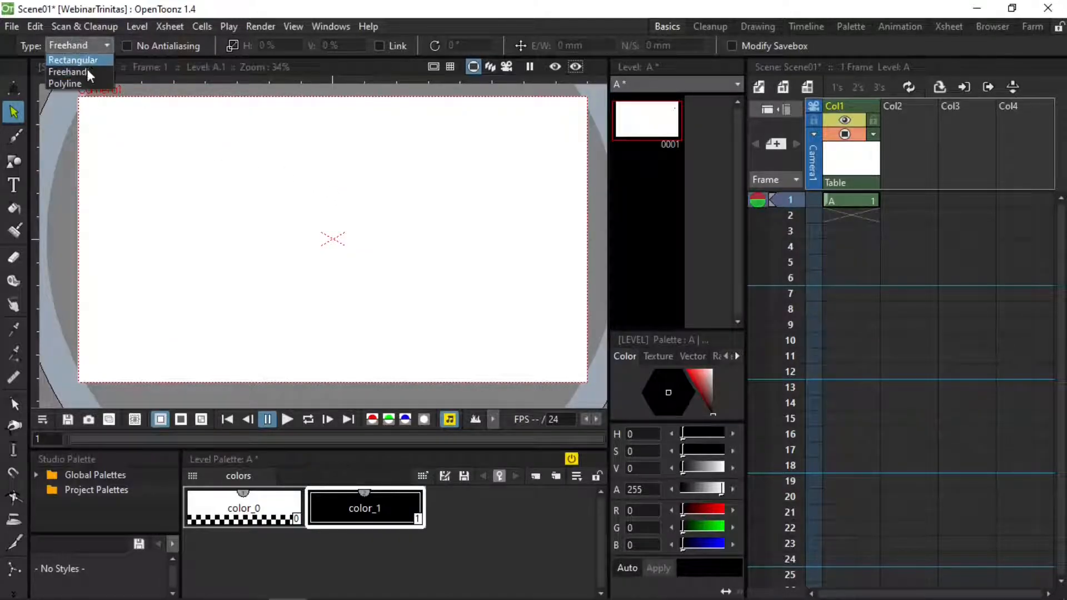
{"action": "left_click", "coordinate": [67, 81]}
{"action": "left_click", "coordinate": [215, 185]}
{"action": "left_click", "coordinate": [204, 253]}
{"action": "left_click", "coordinate": [404, 287]}
{"action": "left_click", "coordinate": [489, 198]}
{"action": "double_click", "coordinate": [362, 142]}
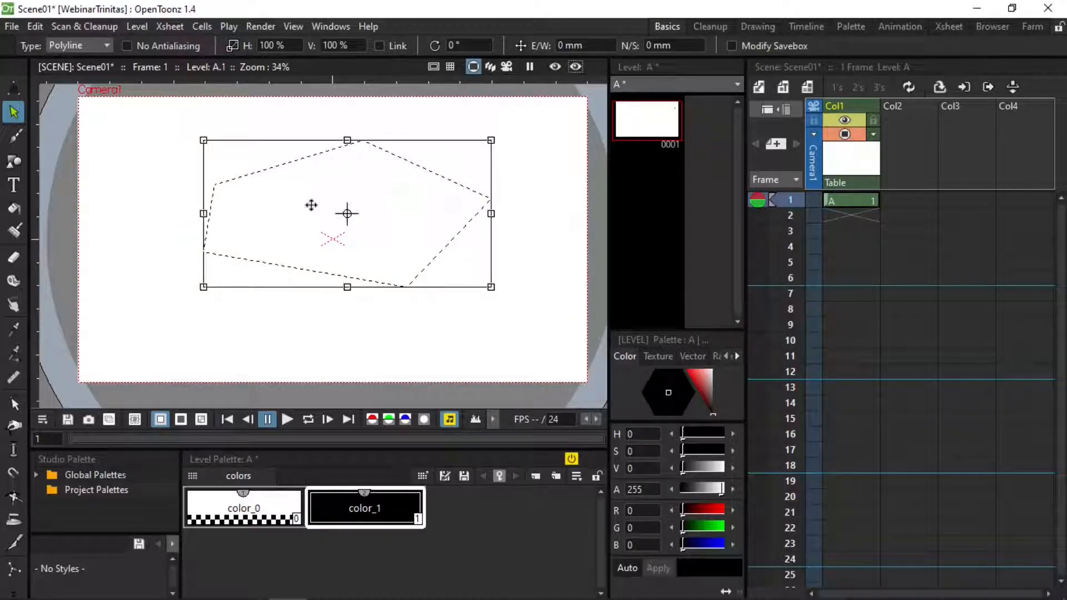
{"action": "left_click", "coordinate": [133, 222]}
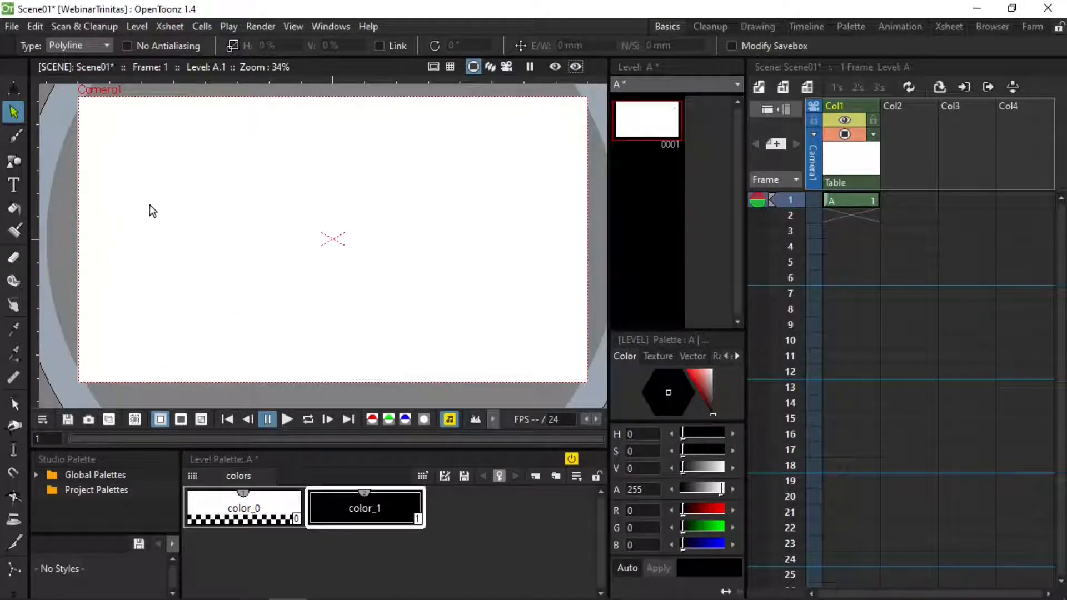
Draw a long horizontal brush line above the frame's centre and erase a small gap in its middle.
{"action": "left_click", "coordinate": [14, 137]}
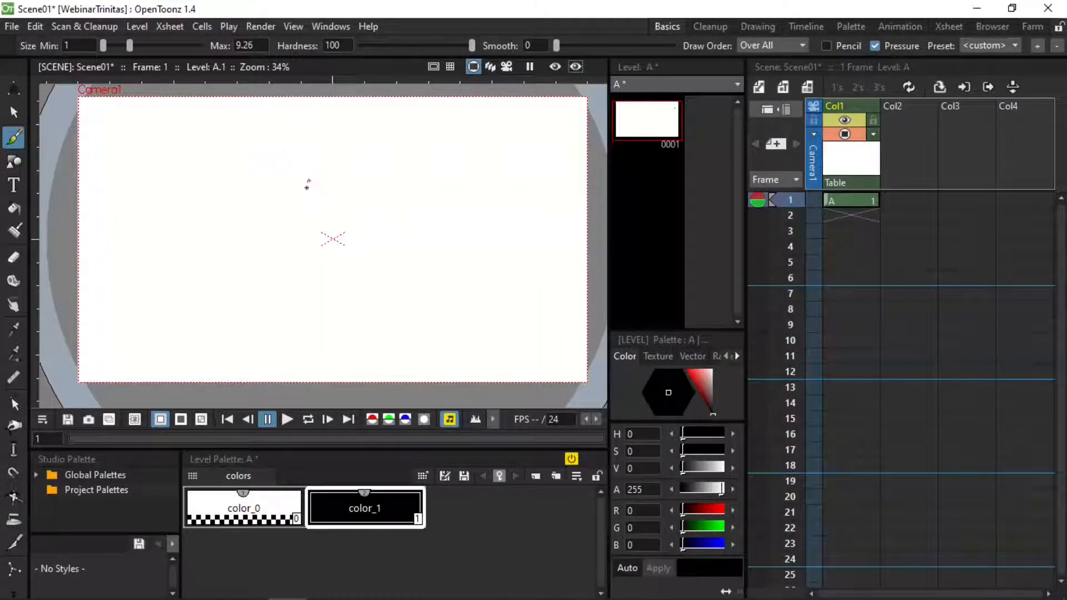
{"action": "left_click_drag", "start_coordinate": [210, 202], "coordinate": [498, 212]}
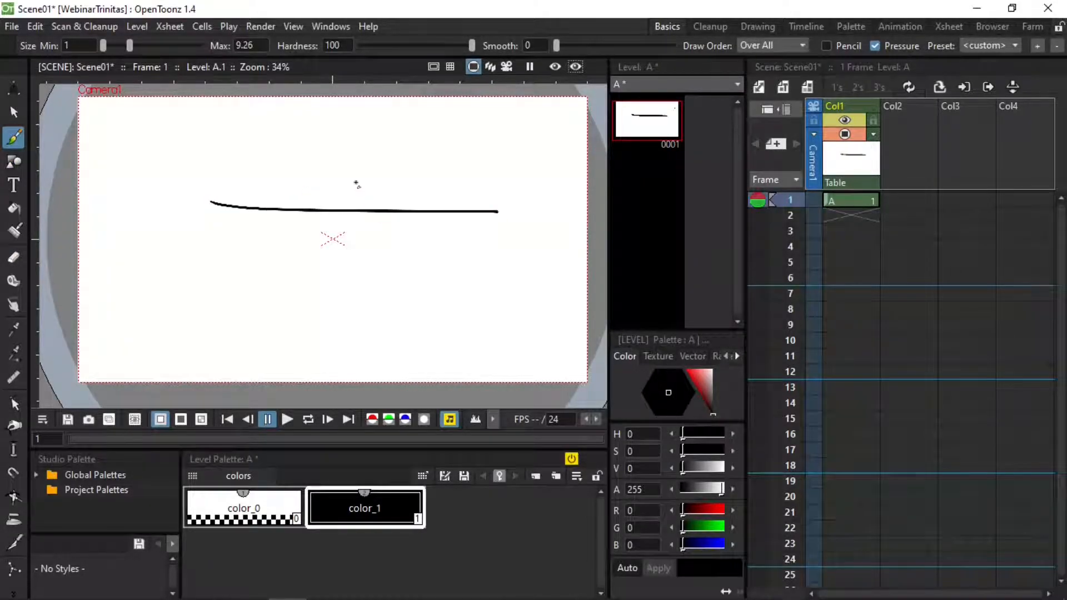
{"action": "left_click", "coordinate": [13, 257]}
{"action": "left_click", "coordinate": [366, 211]}
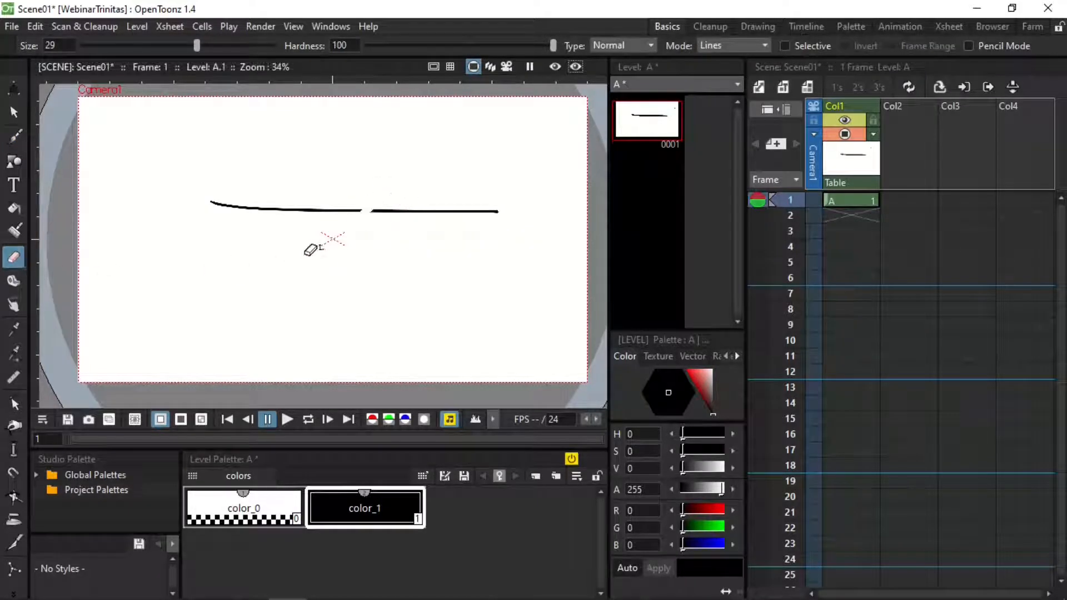
Delete the broken line with a Polyline selection around it, and set the selection type back to Rectangular.
{"action": "left_click", "coordinate": [13, 112]}
{"action": "left_click", "coordinate": [158, 162]}
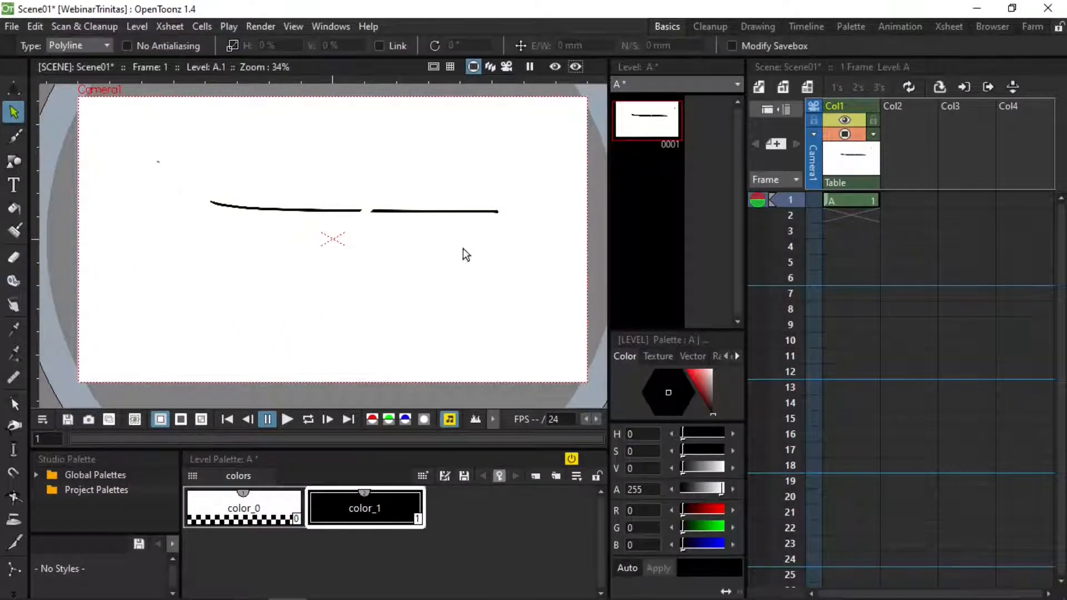
{"action": "left_click", "coordinate": [524, 202]}
{"action": "left_click", "coordinate": [533, 244]}
{"action": "double_click", "coordinate": [177, 242]}
{"action": "key", "text": "Delete"}
{"action": "left_click", "coordinate": [63, 47]}
{"action": "left_click", "coordinate": [65, 60]}
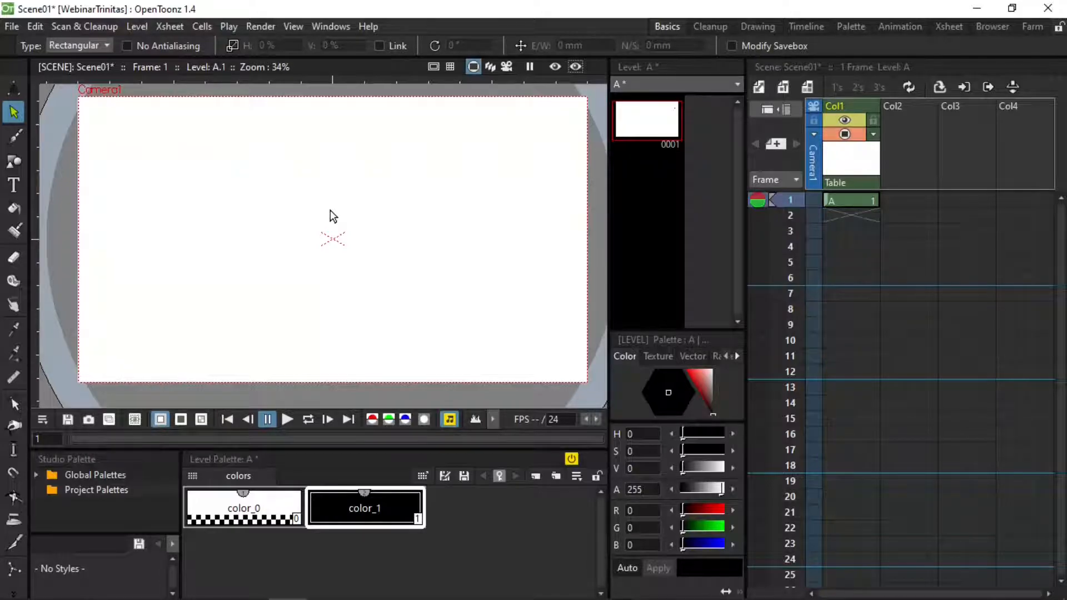
Switch to the Desktop folder in File Explorer, bring body.png and Head.png into the OpenToonz scene, and import them into the project.
{"action": "key", "text": "alt+Tab"}
{"action": "scroll", "coordinate": [745, 281], "scroll_direction": "up", "scroll_amount": 5}
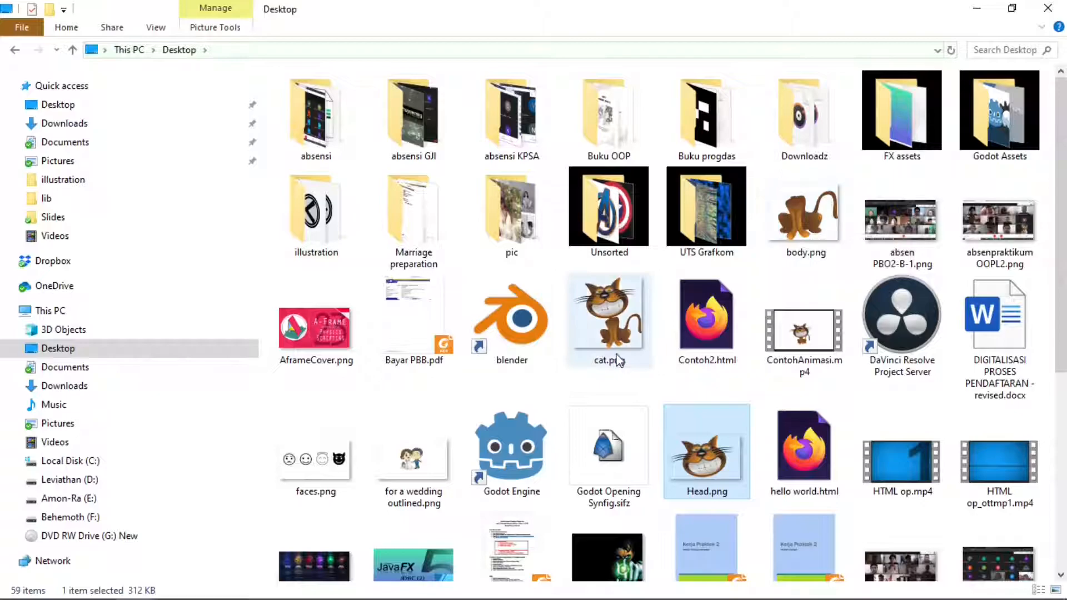
{"action": "left_click", "coordinate": [838, 236]}
{"action": "left_click", "coordinate": [723, 445], "text": "ctrl"}
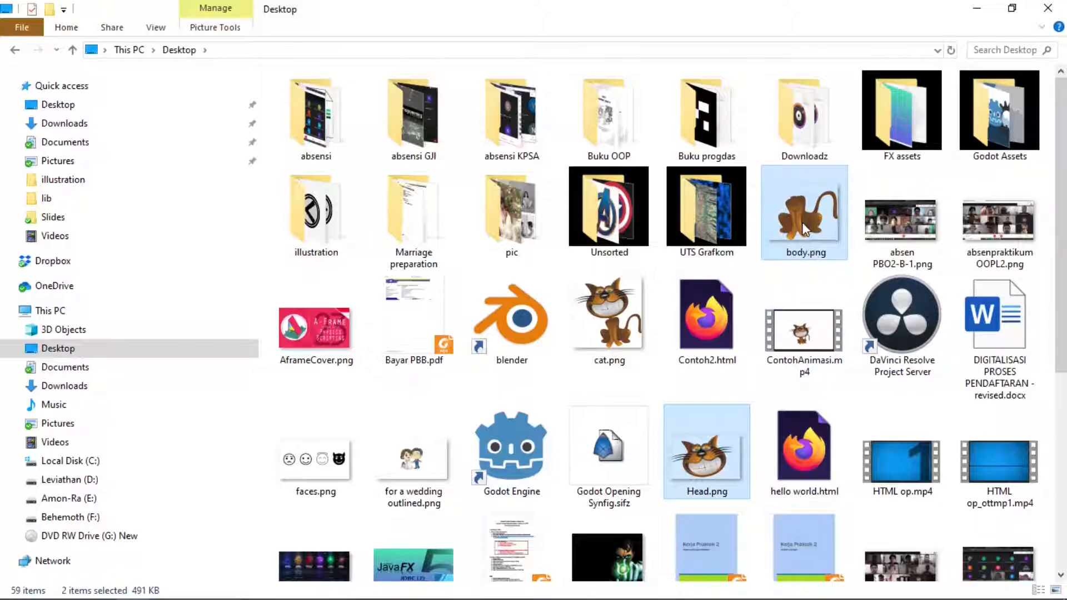
{"action": "left_click_drag", "start_coordinate": [805, 231], "coordinate": [330, 274]}
{"action": "key", "text": "alt+Tab"}
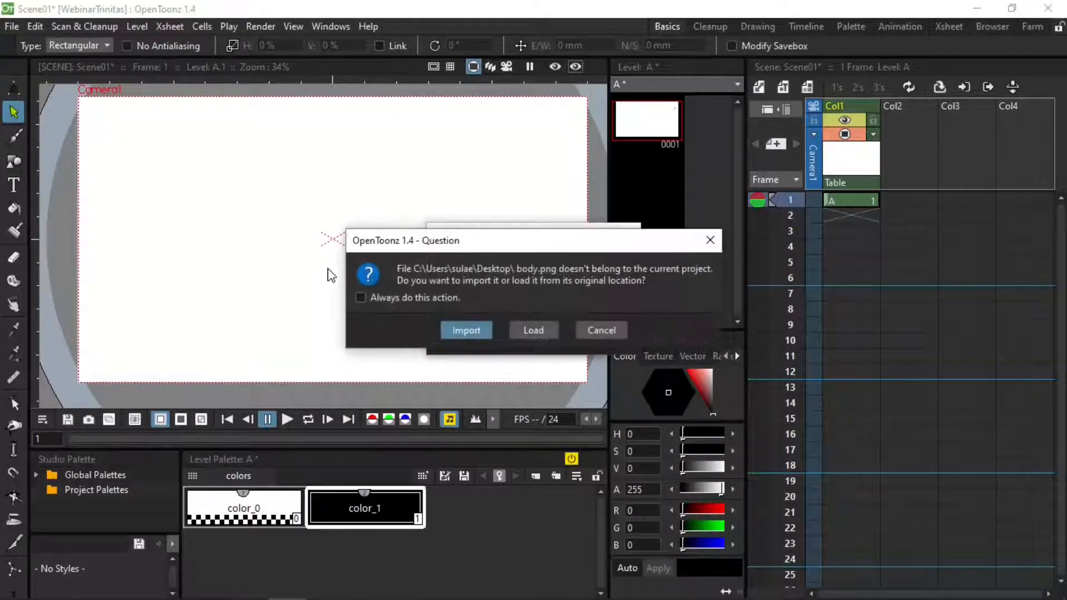
{"action": "left_click", "coordinate": [466, 331]}
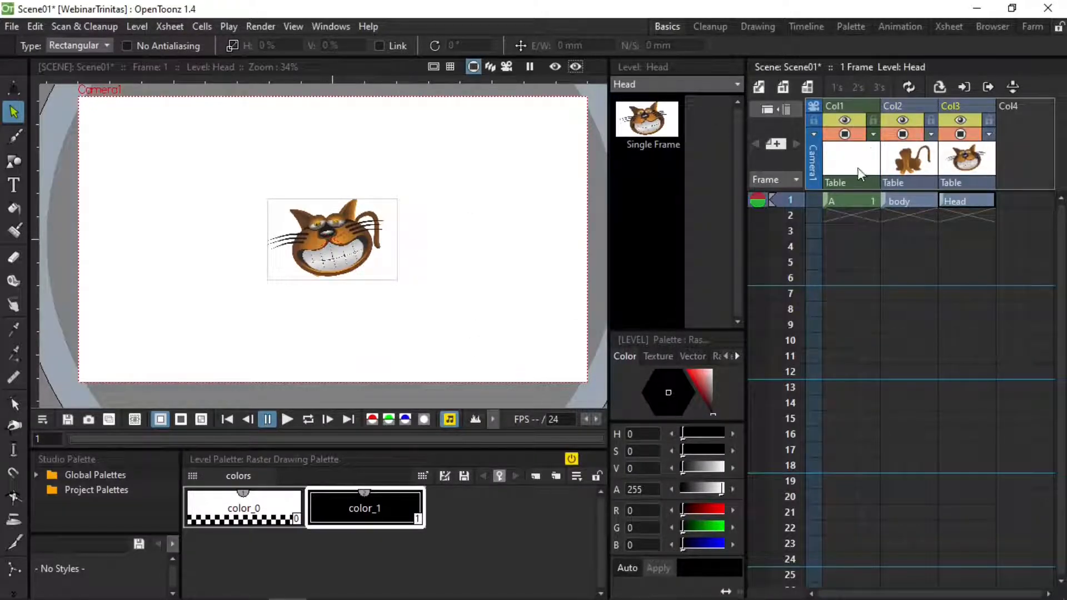
Delete the first column, which holds the blank drawing level A, from the Xsheet.
{"action": "left_click", "coordinate": [869, 105]}
{"action": "right_click", "coordinate": [869, 105]}
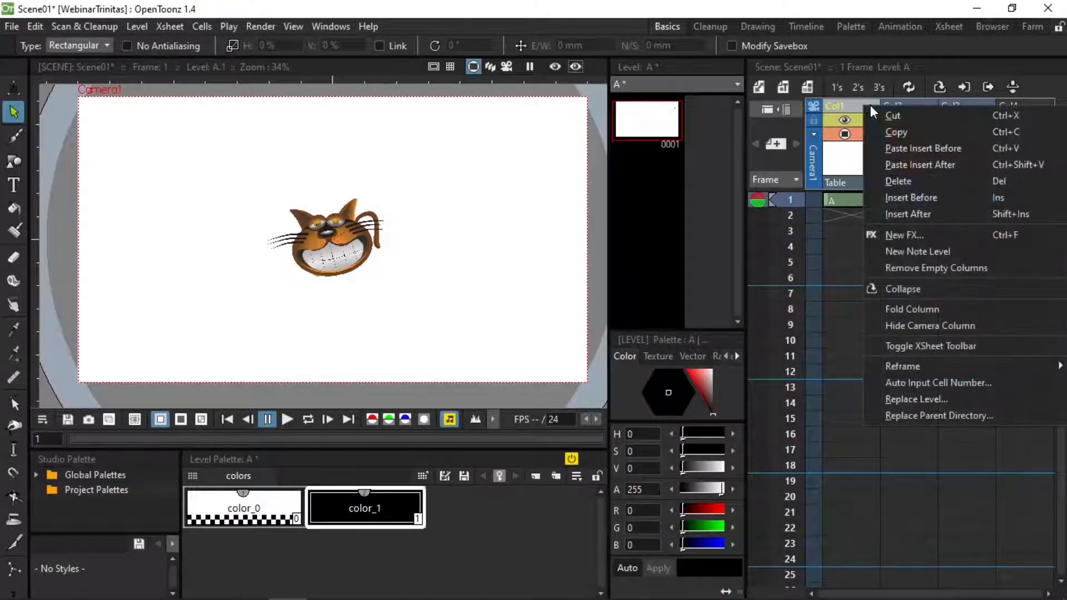
{"action": "left_click", "coordinate": [933, 183]}
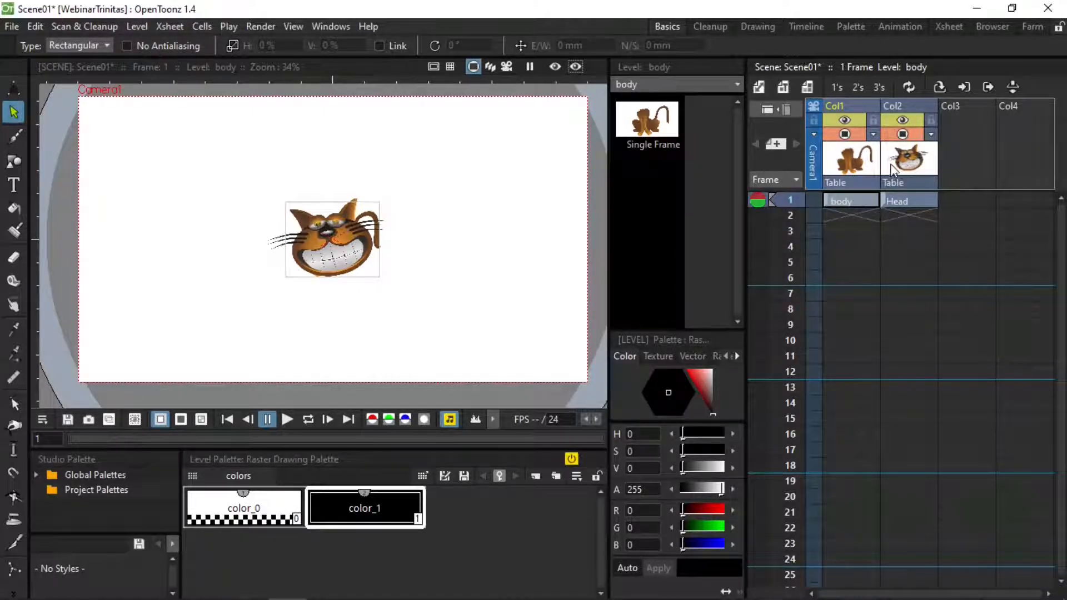
Move the body column after the Head column, and return it to its place before the Head column.
{"action": "left_click_drag", "start_coordinate": [840, 108], "coordinate": [915, 104]}
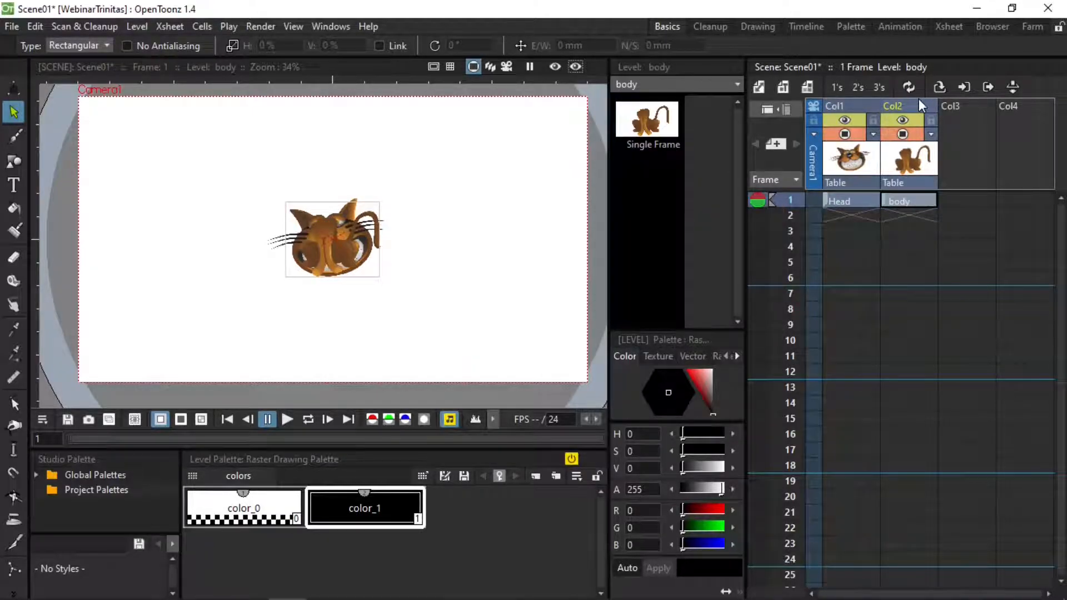
{"action": "left_click_drag", "start_coordinate": [919, 102], "coordinate": [850, 110]}
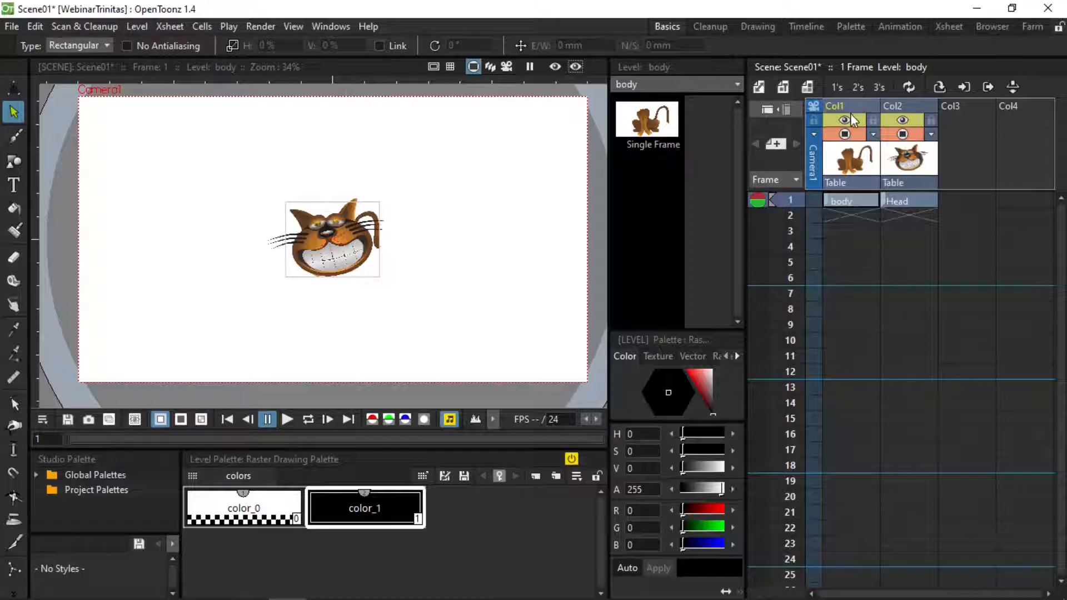
{"action": "scroll", "coordinate": [308, 238], "scroll_direction": "up", "scroll_amount": 3}
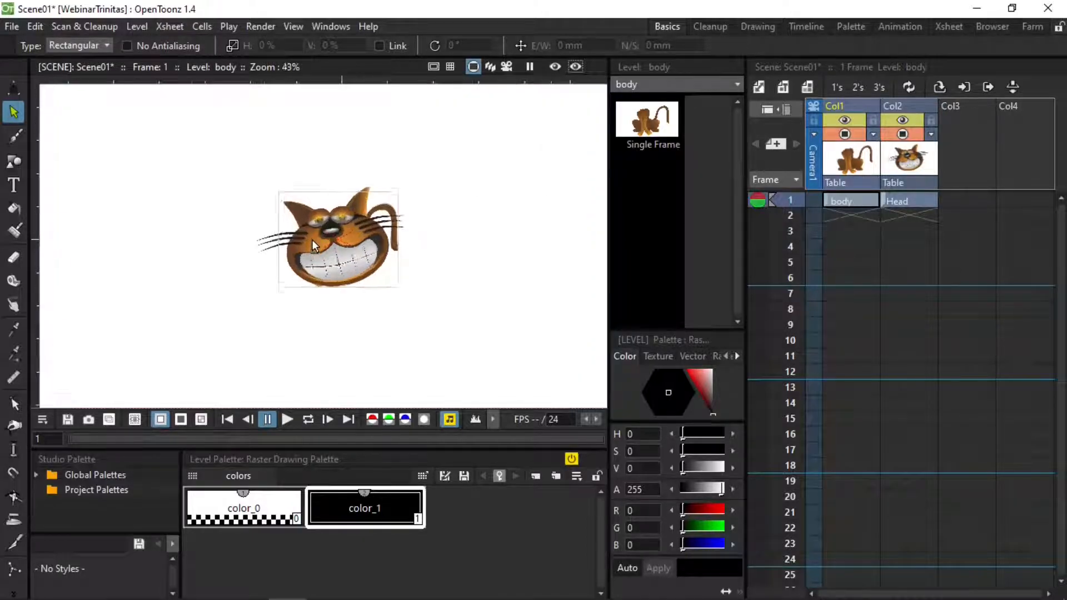
Rename the cat body's column to body and the cat head's column to head.
{"action": "mouse_move", "coordinate": [848, 108]}
{"action": "left_mouse_down"}
{"action": "mouse_move", "coordinate": [917, 103]}
{"action": "mouse_move", "coordinate": [834, 105]}
{"action": "mouse_move", "coordinate": [921, 105]}
{"action": "mouse_move", "coordinate": [846, 105]}
{"action": "left_mouse_up"}
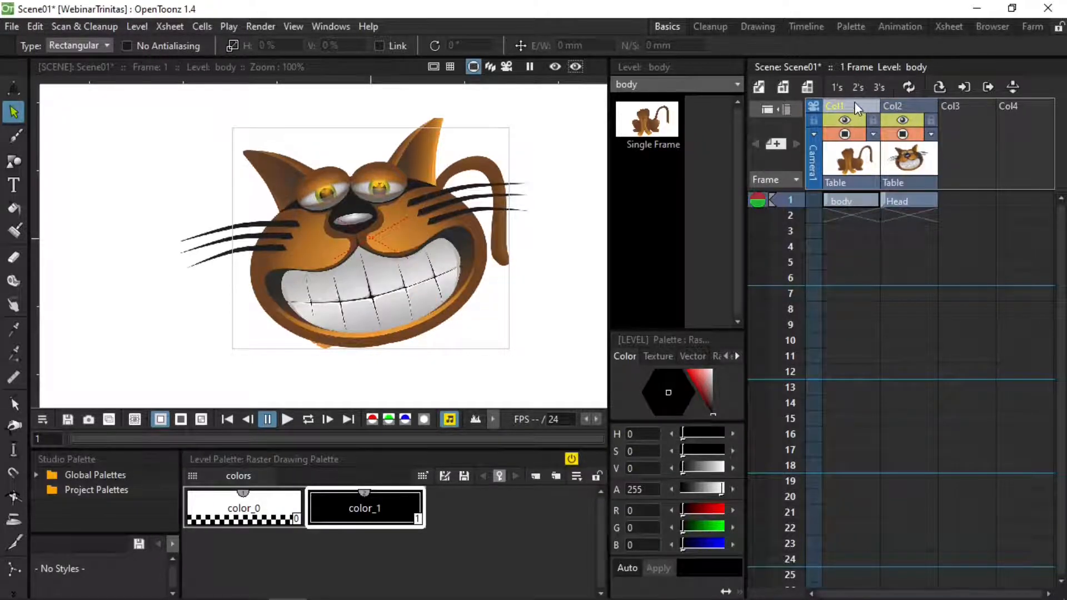
{"action": "double_click", "coordinate": [855, 105]}
{"action": "type", "text": "bo"}
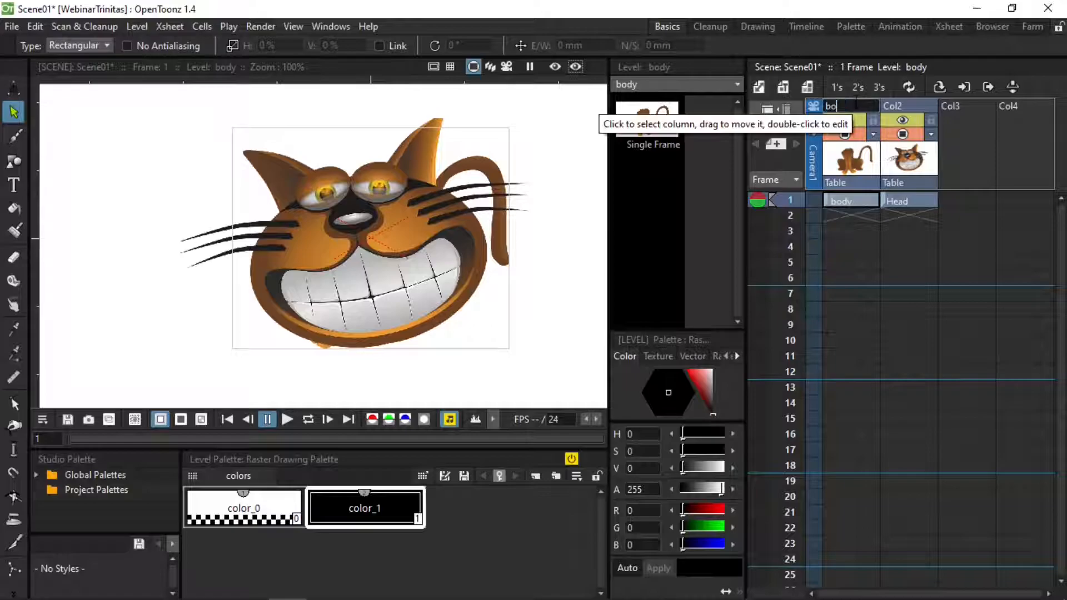
{"action": "type", "text": "dy"}
{"action": "key", "text": "Return"}
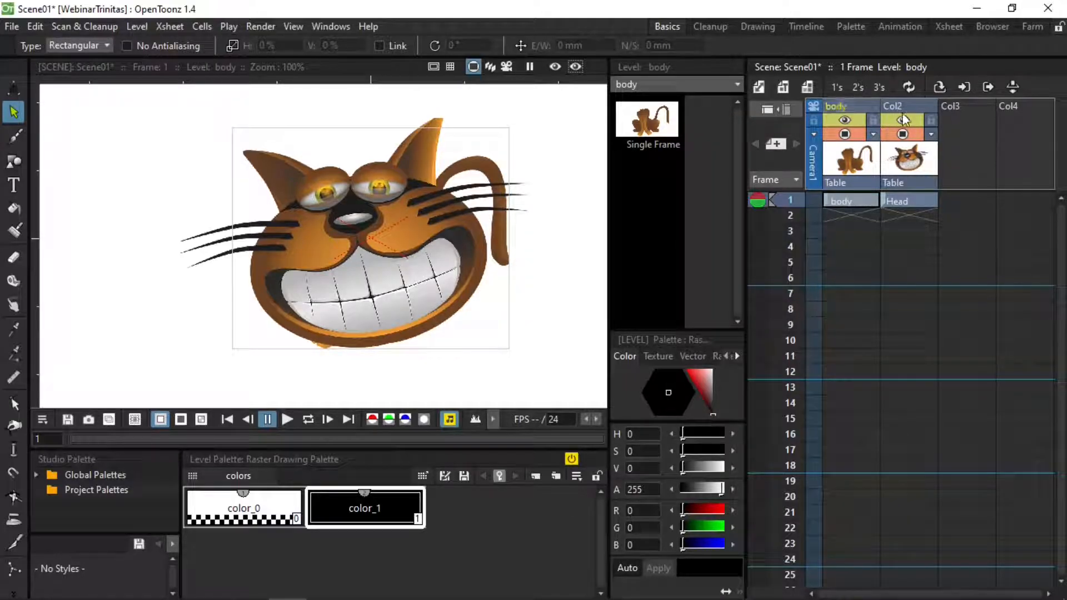
{"action": "double_click", "coordinate": [902, 106]}
{"action": "type", "text": "ge"}
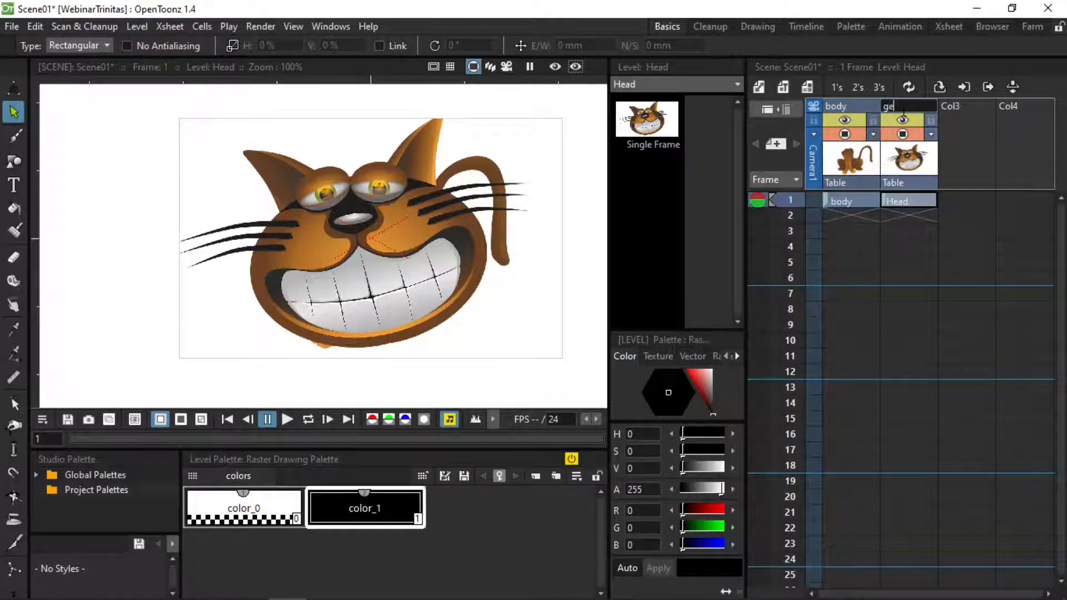
{"action": "type", "text": "ad"}
{"action": "key", "text": "Return"}
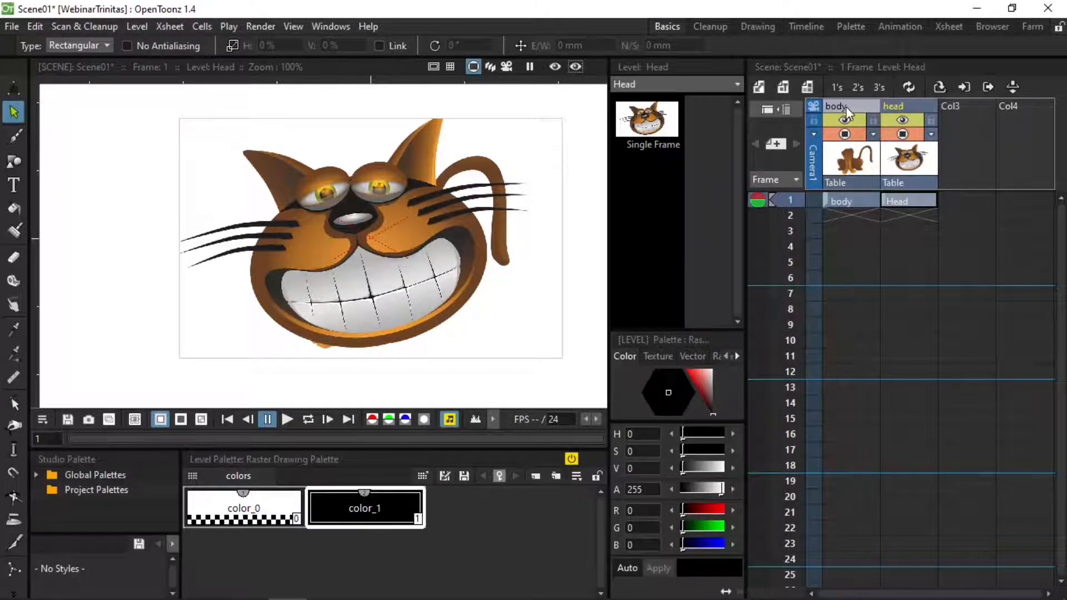
Select the cat head image and move it above the body, about -19.57 mm E/W and 266.62 mm N/S.
{"action": "scroll", "coordinate": [484, 238], "scroll_direction": "down", "scroll_amount": 6}
{"action": "mouse_move", "coordinate": [445, 226]}
{"action": "left_mouse_down"}
{"action": "mouse_move", "coordinate": [375, 278]}
{"action": "mouse_move", "coordinate": [355, 252]}
{"action": "left_mouse_up"}
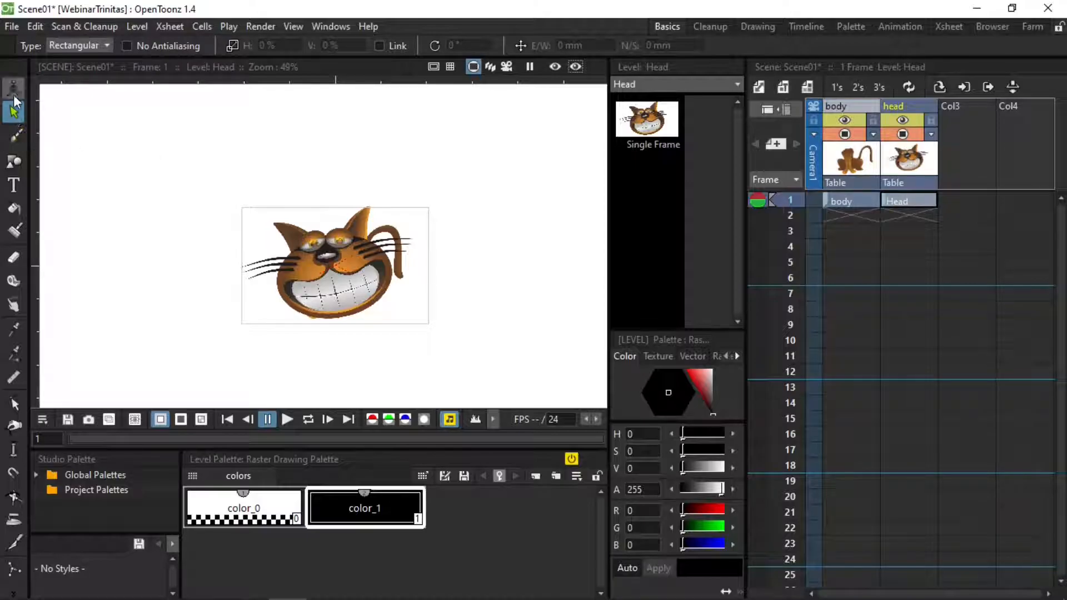
{"action": "mouse_move", "coordinate": [245, 192]}
{"action": "left_mouse_down"}
{"action": "mouse_move", "coordinate": [343, 278]}
{"action": "mouse_move", "coordinate": [338, 189]}
{"action": "left_mouse_up"}
{"action": "key", "text": "ctrl+a"}
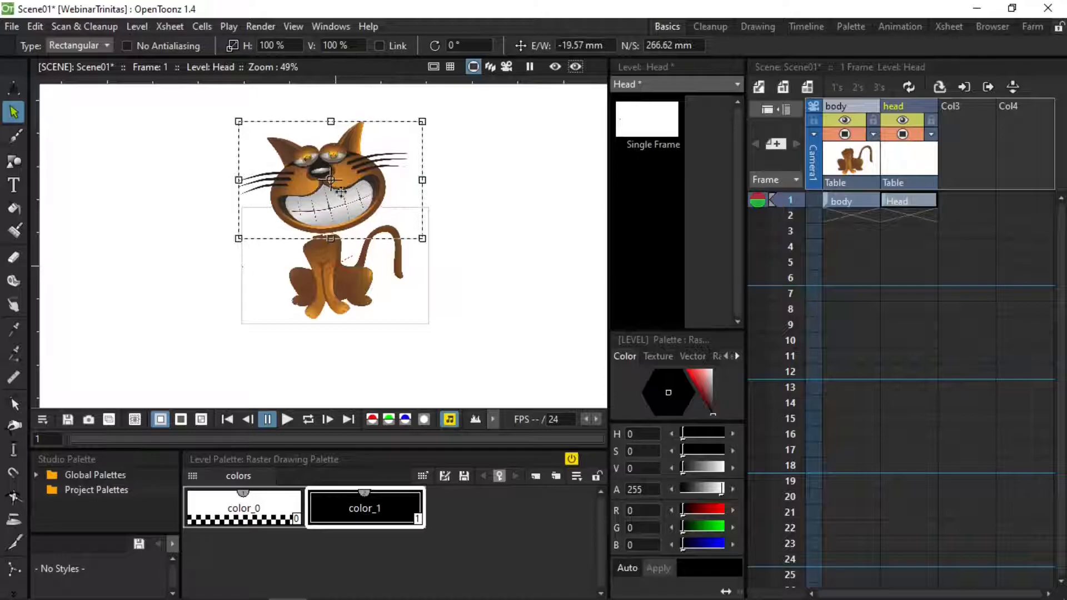
{"action": "key", "text": "Delete"}
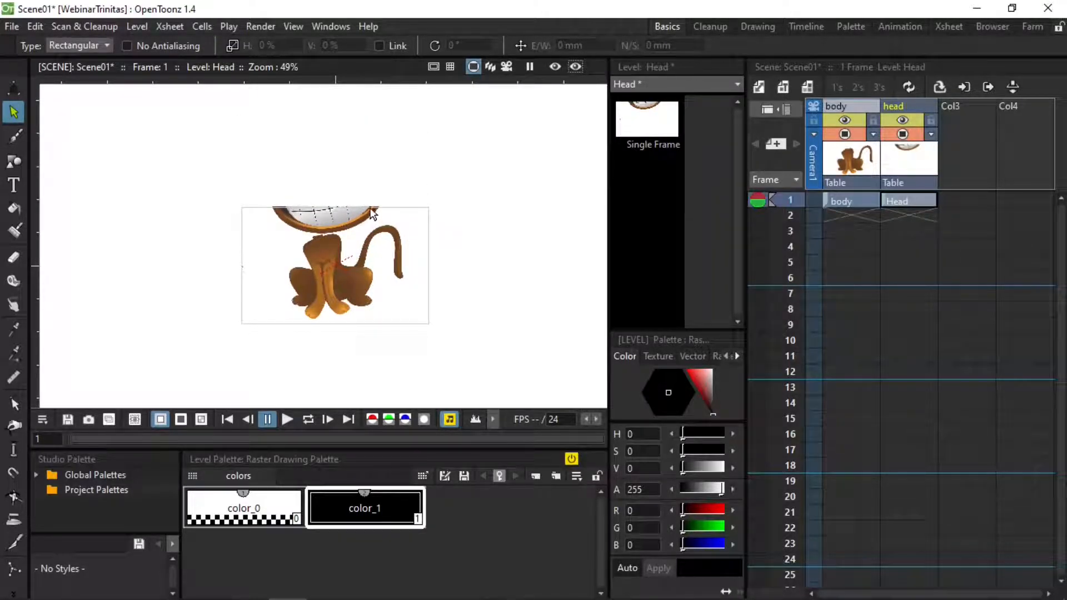
Undo the last move of the cat head image and activate the Animate tool in Position mode for the head column.
{"action": "key", "text": "ctrl+z"}
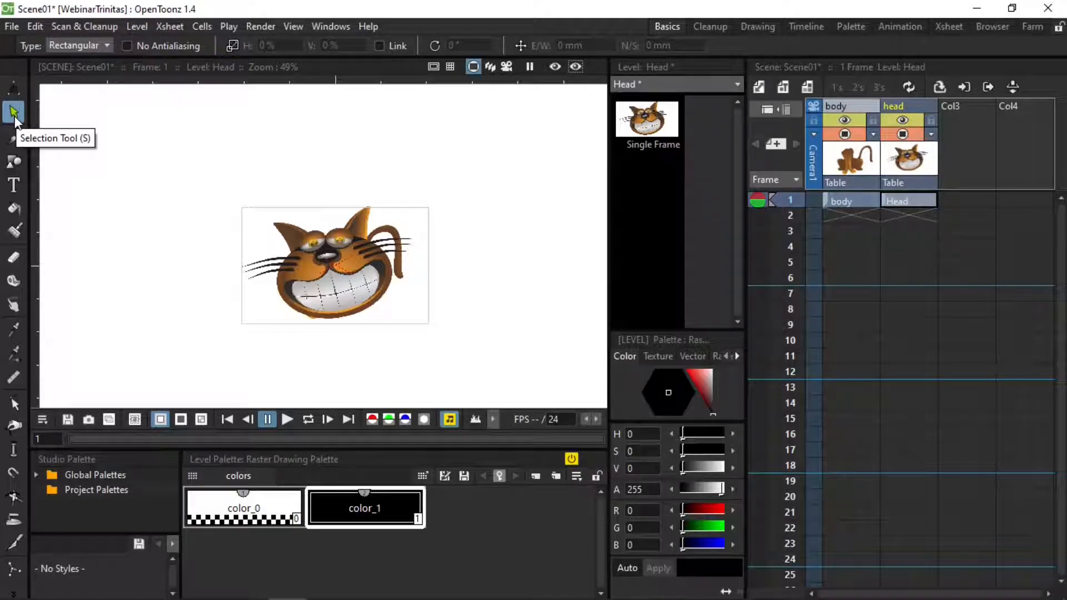
{"action": "left_click", "coordinate": [13, 88]}
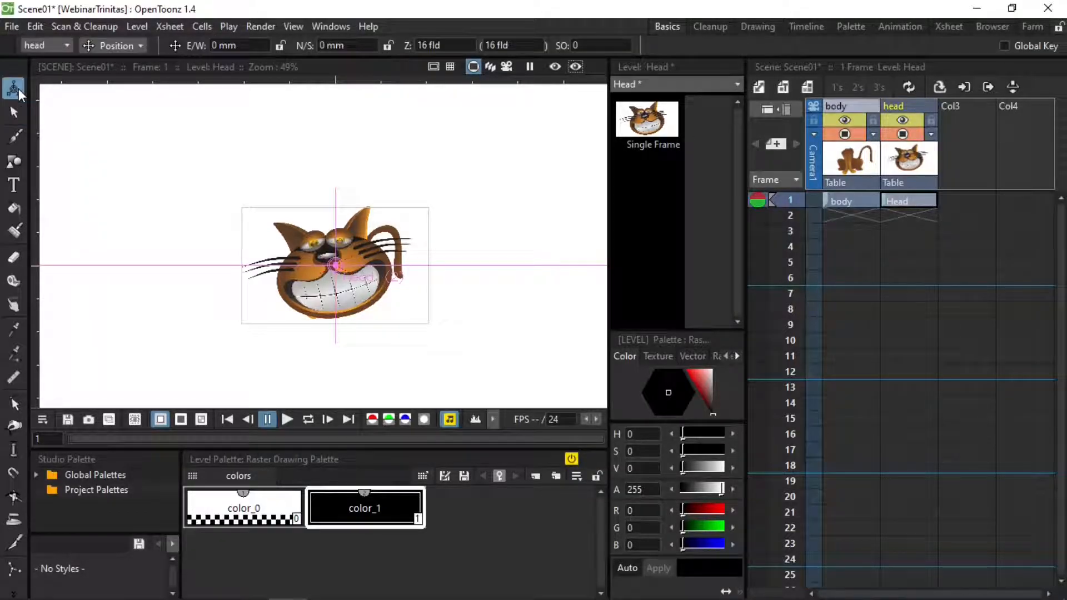
{"action": "left_click", "coordinate": [102, 44]}
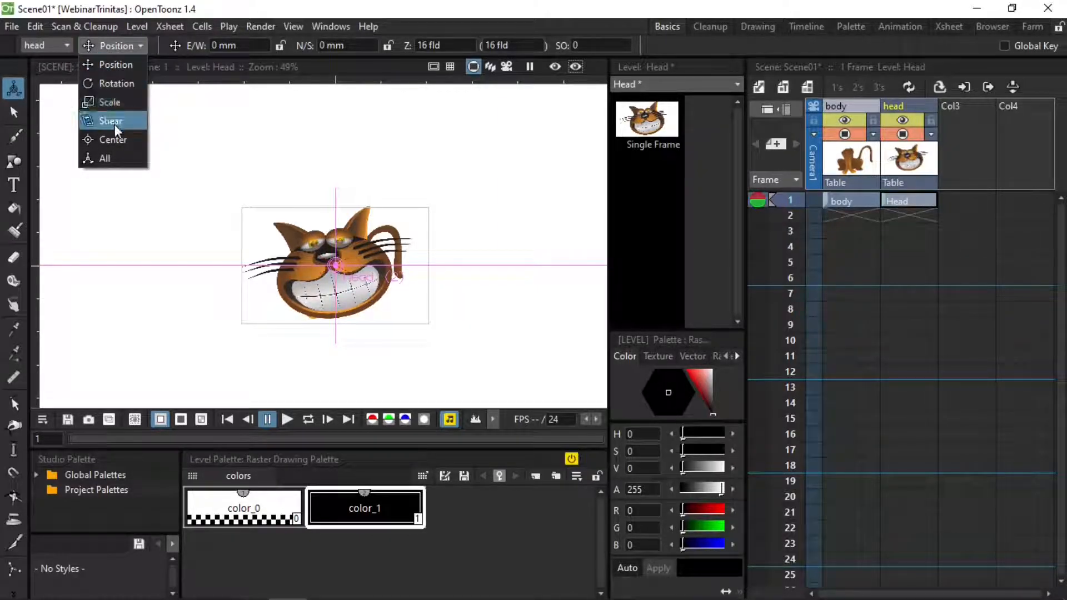
{"action": "left_click", "coordinate": [116, 65]}
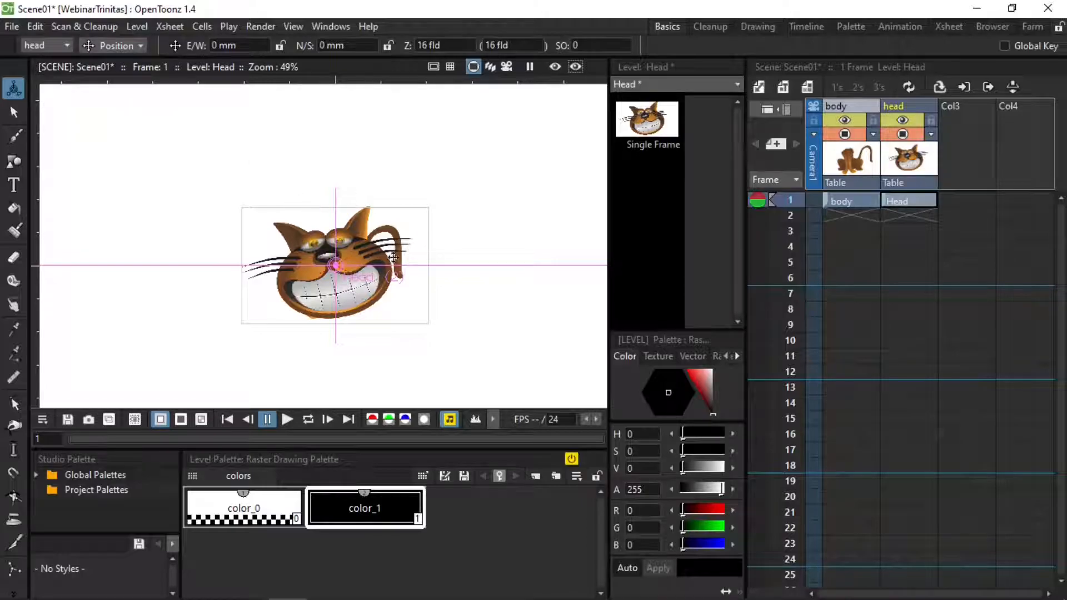
Move the head to about -17.19 mm E/W and -4.53 mm N/S, and the body to about -9.84 mm E/W and -65.36 mm N/S.
{"action": "left_click_drag", "start_coordinate": [369, 267], "coordinate": [315, 225]}
{"action": "scroll", "coordinate": [327, 209], "scroll_direction": "down", "scroll_amount": 1}
{"action": "scroll", "coordinate": [326, 210], "scroll_direction": "down", "scroll_amount": 2}
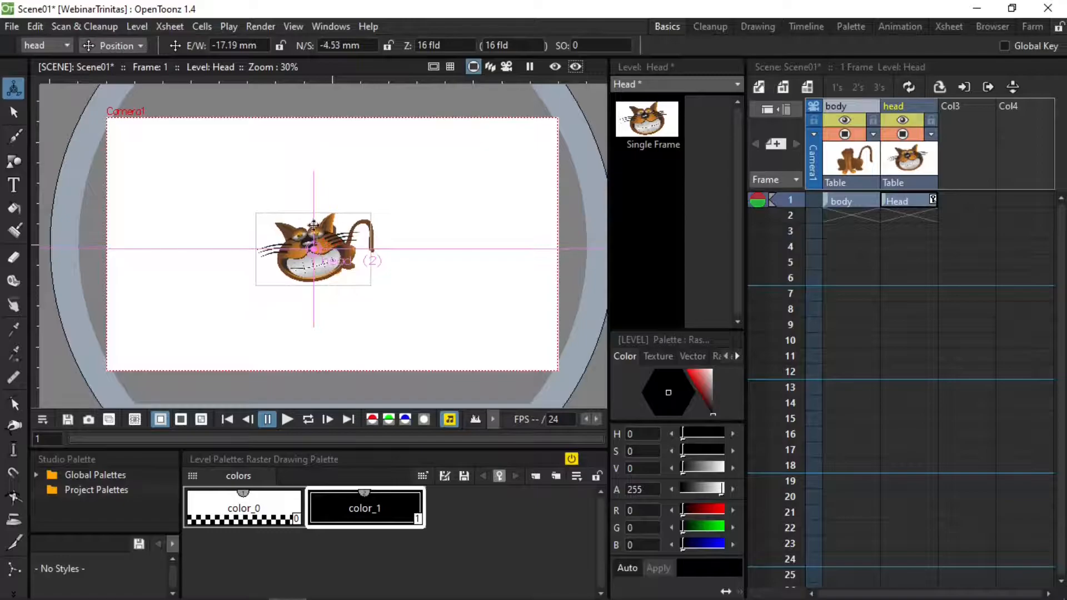
{"action": "left_click", "coordinate": [850, 201]}
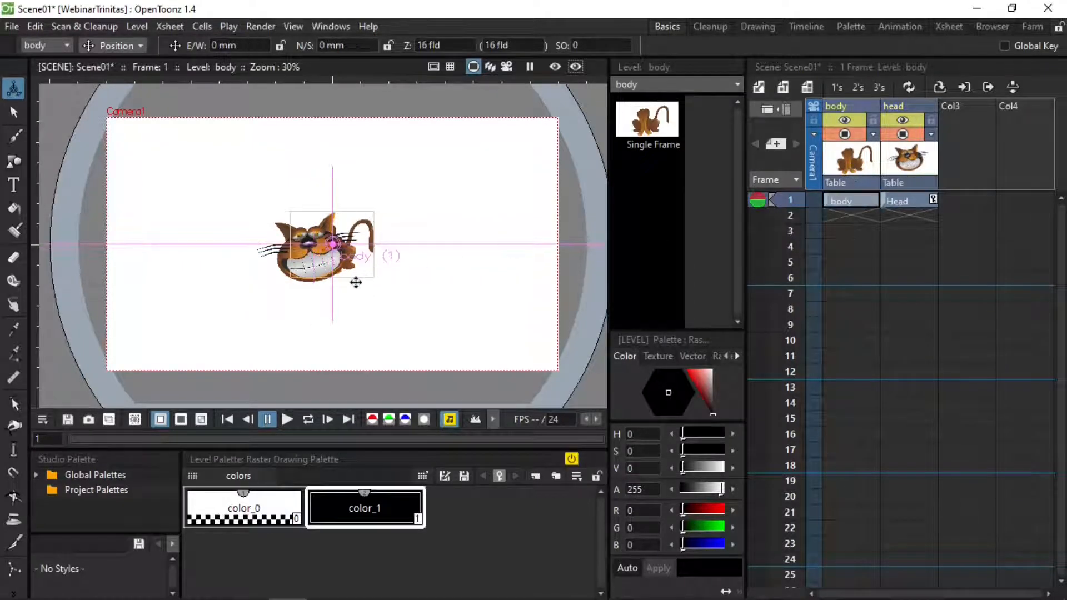
{"action": "left_click_drag", "start_coordinate": [354, 251], "coordinate": [343, 323]}
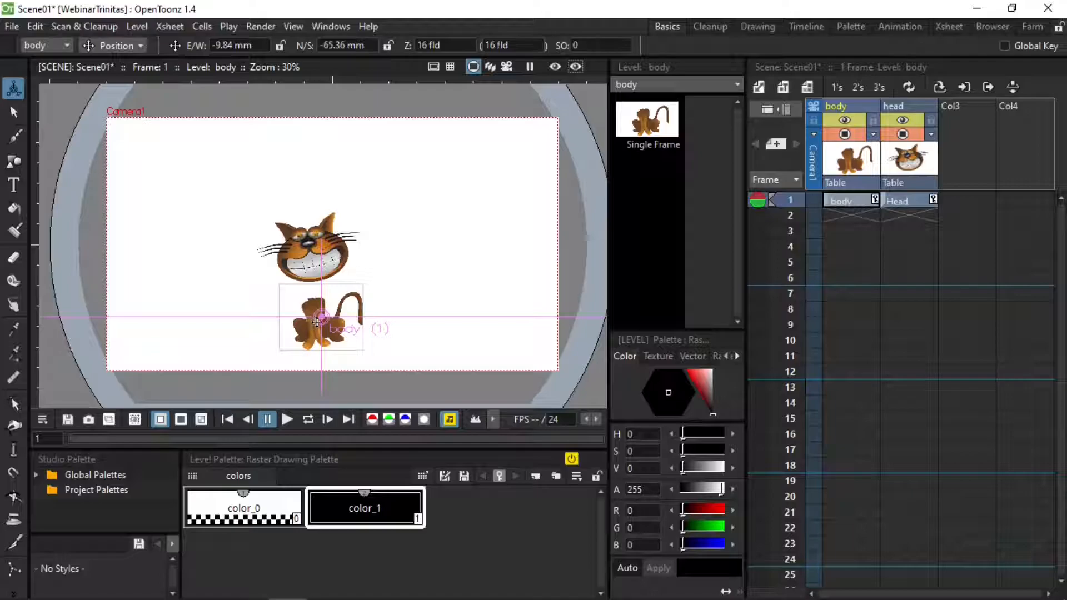
Rotate the cat head slightly clockwise using the Animate tool's Rotation mode.
{"action": "left_click", "coordinate": [112, 45]}
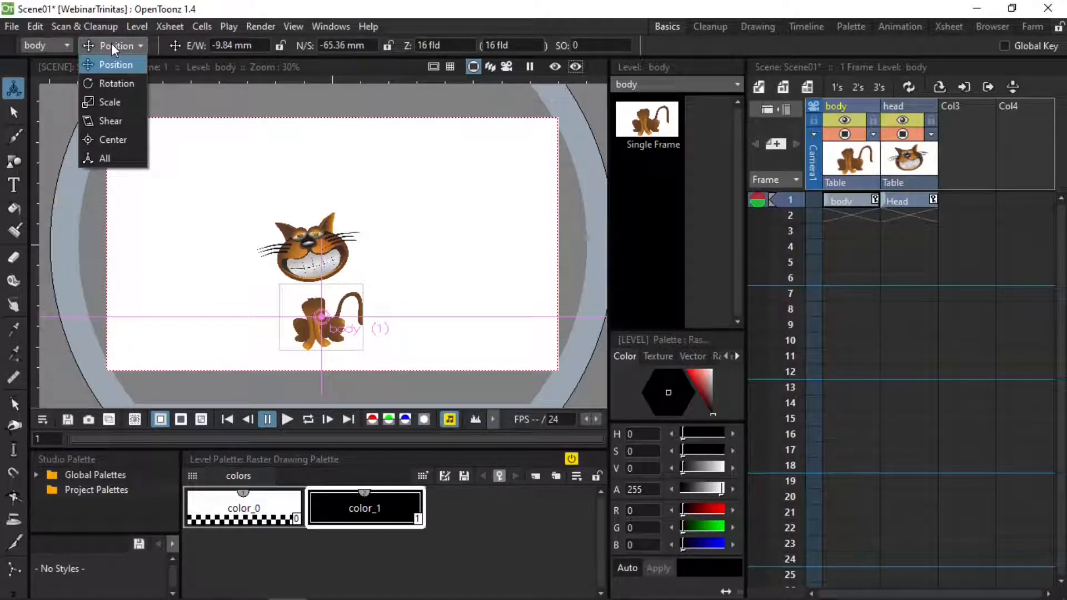
{"action": "left_click", "coordinate": [111, 84]}
{"action": "left_click", "coordinate": [327, 245]}
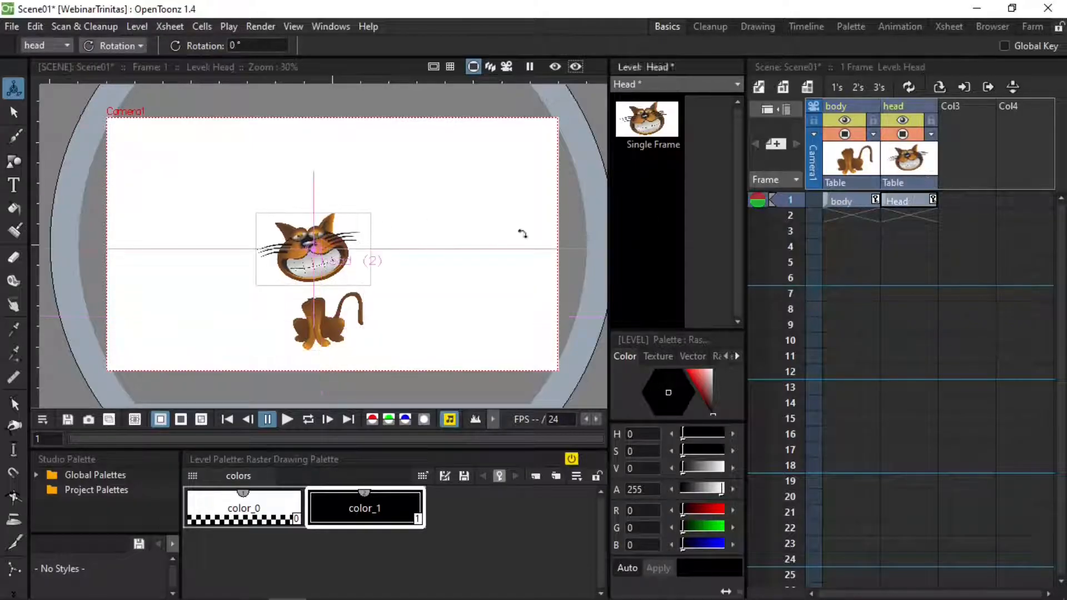
{"action": "mouse_move", "coordinate": [348, 240]}
{"action": "left_mouse_down"}
{"action": "mouse_move", "coordinate": [356, 222]}
{"action": "mouse_move", "coordinate": [345, 225]}
{"action": "left_mouse_up"}
Enlarge the cat head in Scale mode, and scale the body up to about 132.4% global.
{"action": "left_click", "coordinate": [114, 46]}
{"action": "left_click", "coordinate": [119, 102]}
{"action": "left_click", "coordinate": [846, 185]}
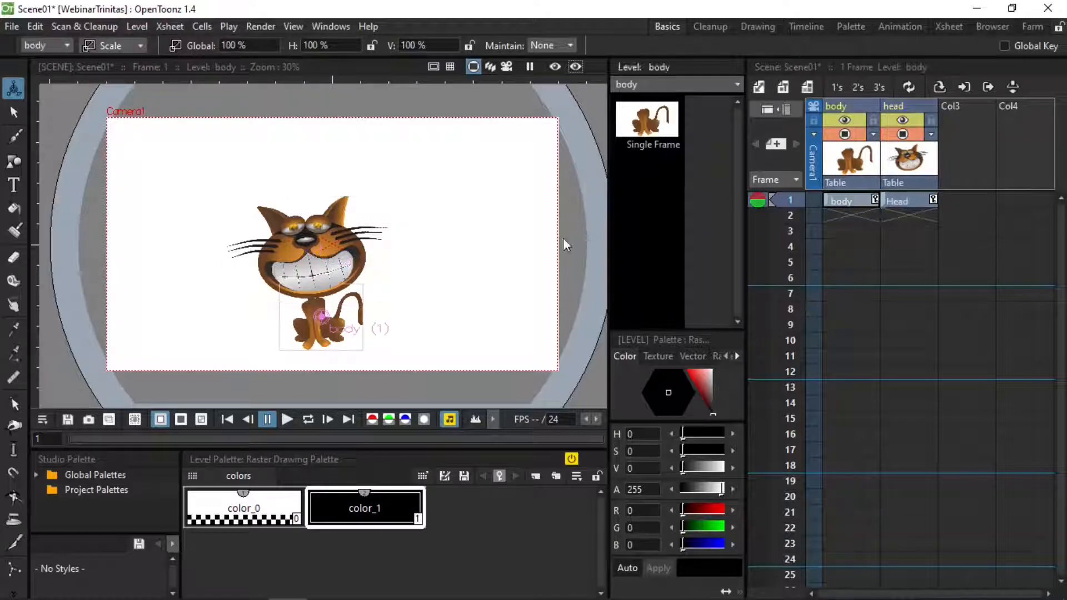
{"action": "left_click_drag", "start_coordinate": [336, 296], "coordinate": [347, 303]}
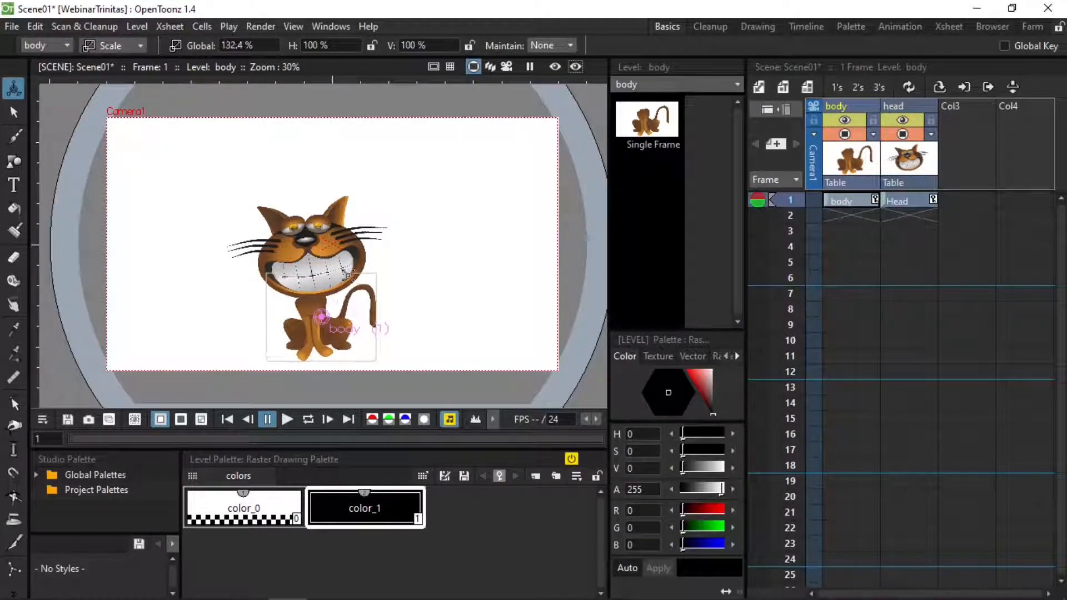
Try a horizontal shear of about 8.39° on the cat body, and undo it.
{"action": "left_click", "coordinate": [130, 45]}
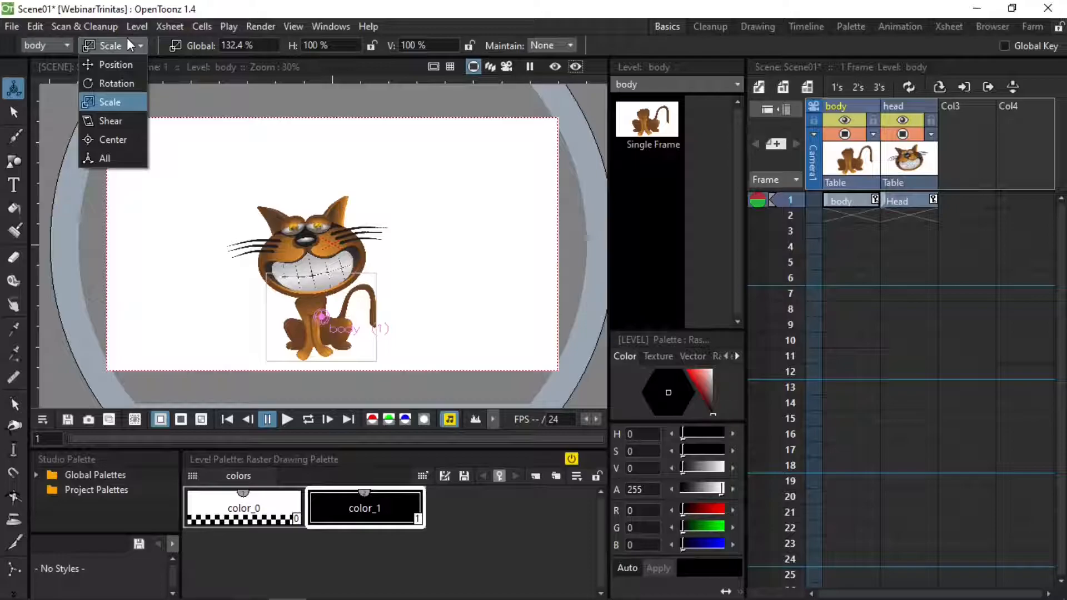
{"action": "left_click", "coordinate": [102, 121]}
{"action": "mouse_move", "coordinate": [339, 281]}
{"action": "left_mouse_down"}
{"action": "mouse_move", "coordinate": [351, 281]}
{"action": "mouse_move", "coordinate": [328, 275]}
{"action": "left_mouse_up"}
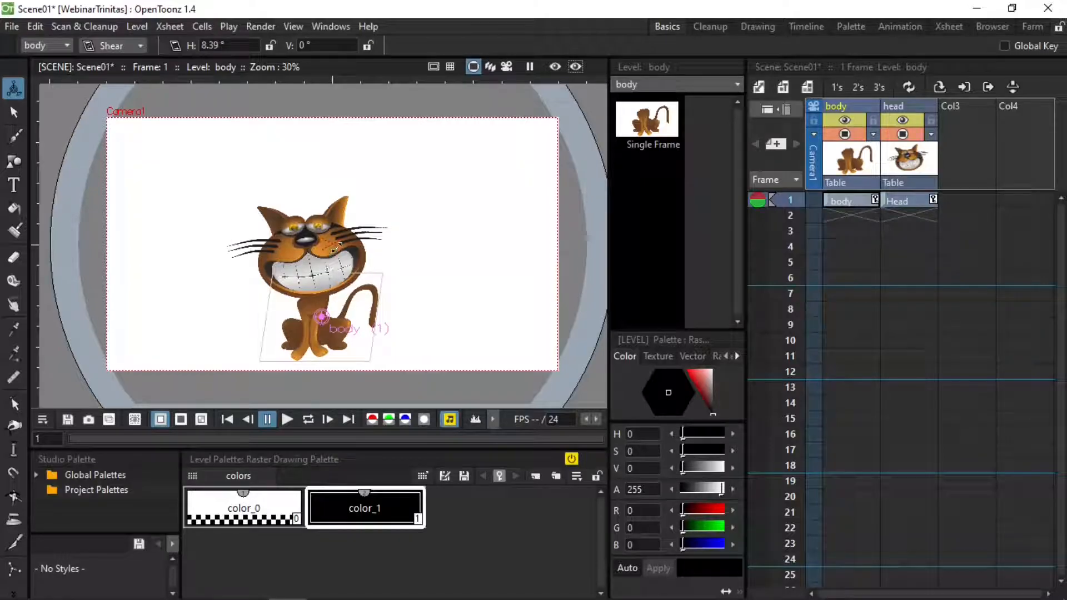
{"action": "key", "text": "ctrl+z"}
Move the body's center point onto its chest and the head's center point to the neck, about -0.6 mm E/W and -26.62 mm N/S.
{"action": "left_click", "coordinate": [139, 45]}
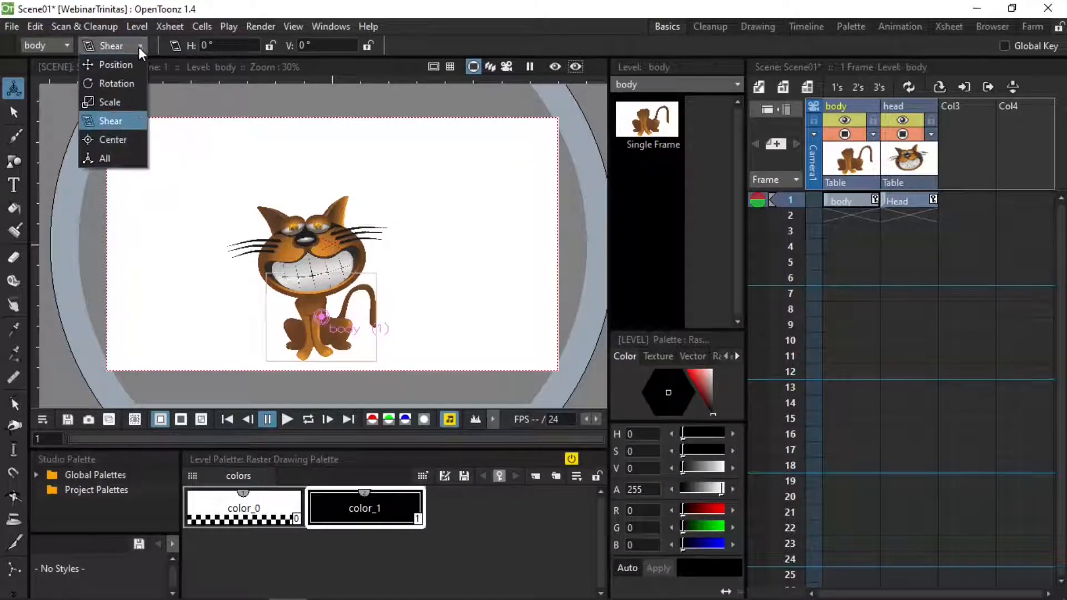
{"action": "left_click", "coordinate": [126, 142]}
{"action": "mouse_move", "coordinate": [318, 324]}
{"action": "left_mouse_down"}
{"action": "mouse_move", "coordinate": [317, 307]}
{"action": "mouse_move", "coordinate": [284, 305]}
{"action": "mouse_move", "coordinate": [310, 313]}
{"action": "mouse_move", "coordinate": [308, 334]}
{"action": "left_mouse_up"}
{"action": "left_click", "coordinate": [909, 201]}
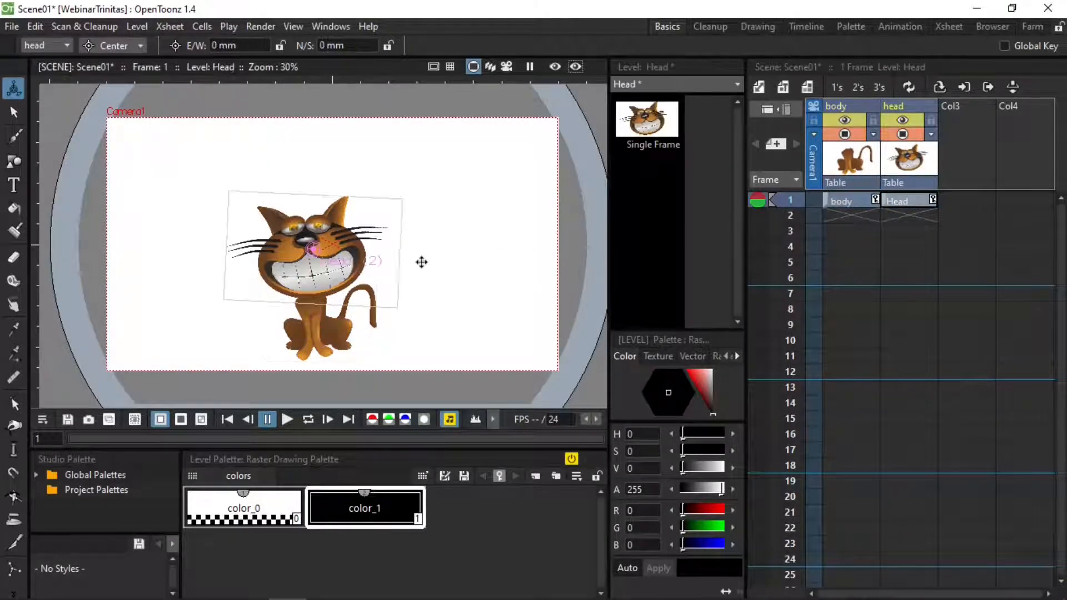
{"action": "left_click_drag", "start_coordinate": [315, 246], "coordinate": [313, 289]}
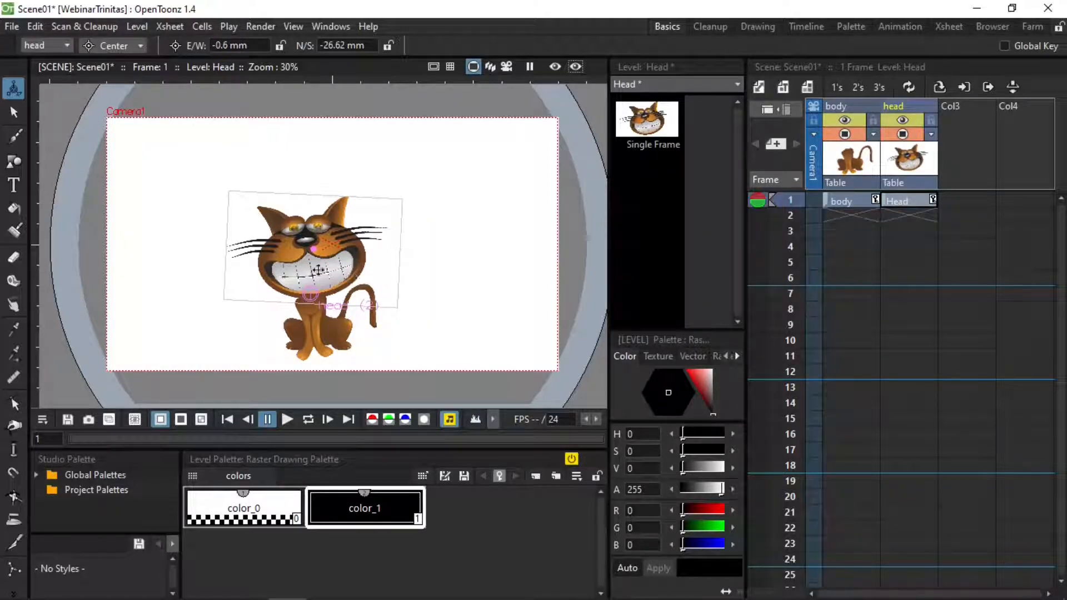
Rotate the cat head around its neck center point to about -4.69°.
{"action": "left_click", "coordinate": [99, 49]}
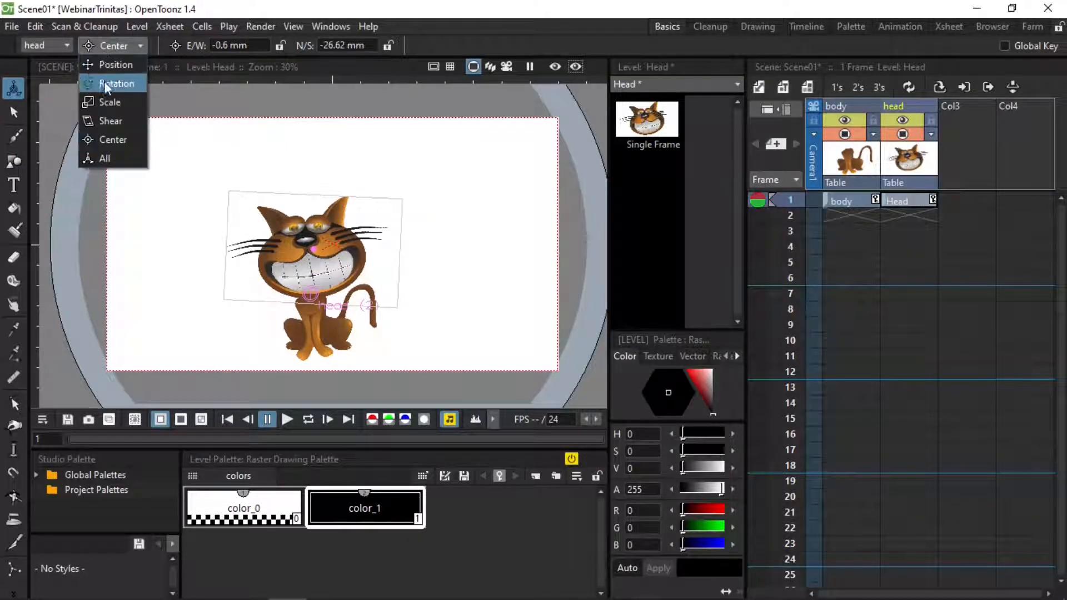
{"action": "left_click", "coordinate": [105, 82]}
{"action": "left_click_drag", "start_coordinate": [355, 183], "coordinate": [338, 224]}
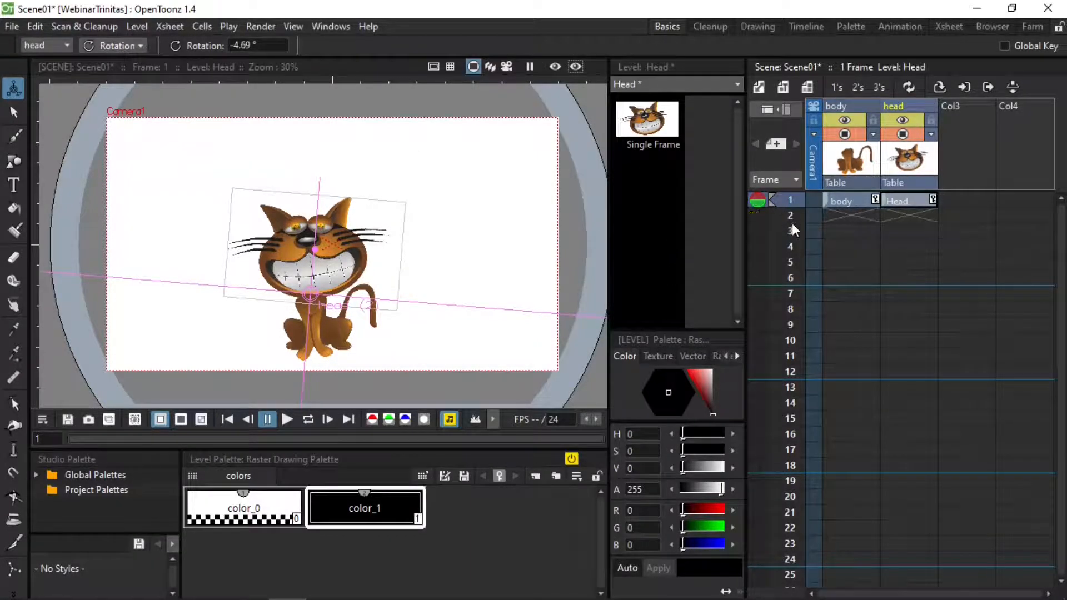
Examine the Xsheet's frame numbering and the filled and empty cells of the body and head columns.
{"action": "scroll", "coordinate": [785, 288], "scroll_direction": "down", "scroll_amount": 20}
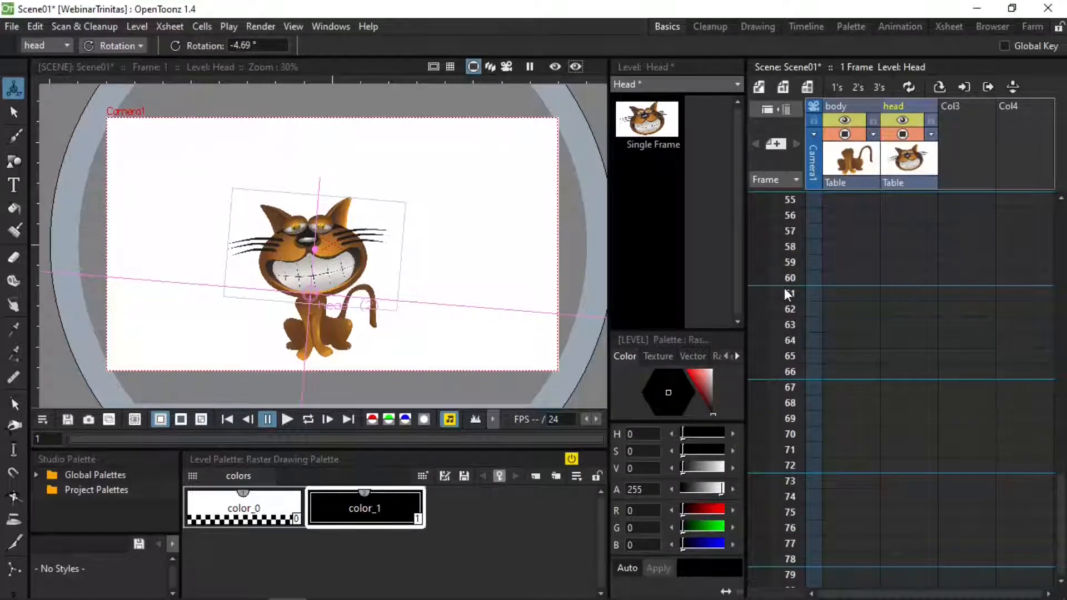
{"action": "scroll", "coordinate": [785, 288], "scroll_direction": "up", "scroll_amount": 20}
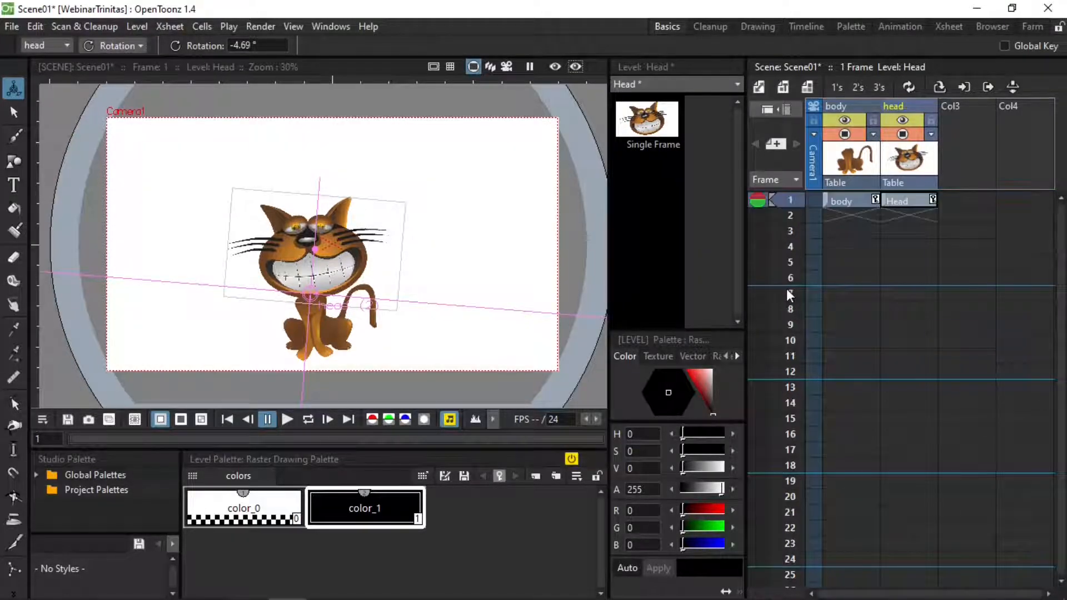
{"action": "left_click", "coordinate": [785, 230]}
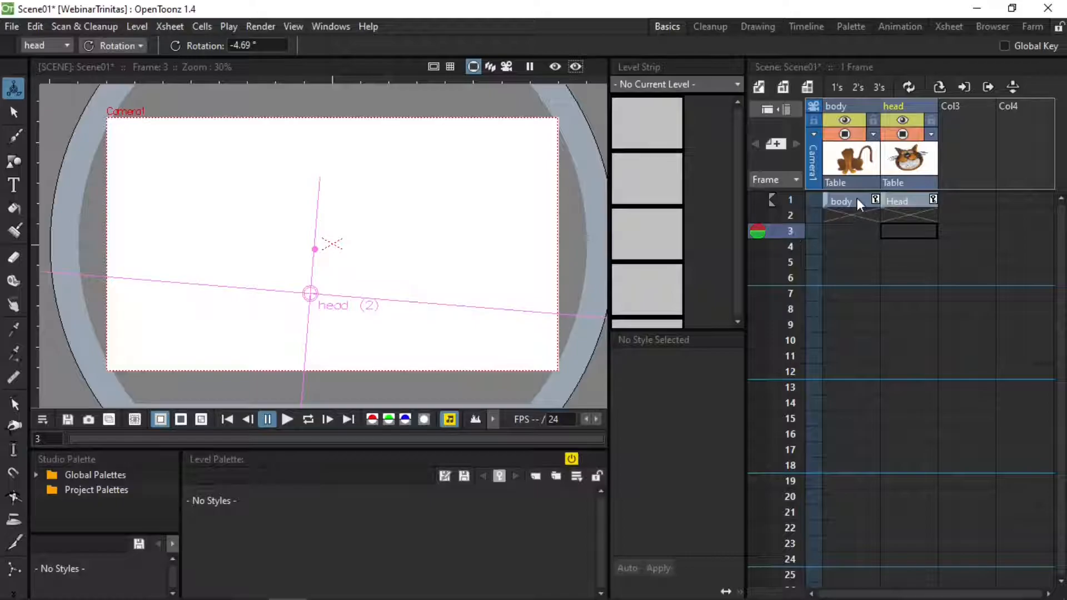
{"action": "left_click", "coordinate": [857, 204]}
{"action": "left_click", "coordinate": [908, 201]}
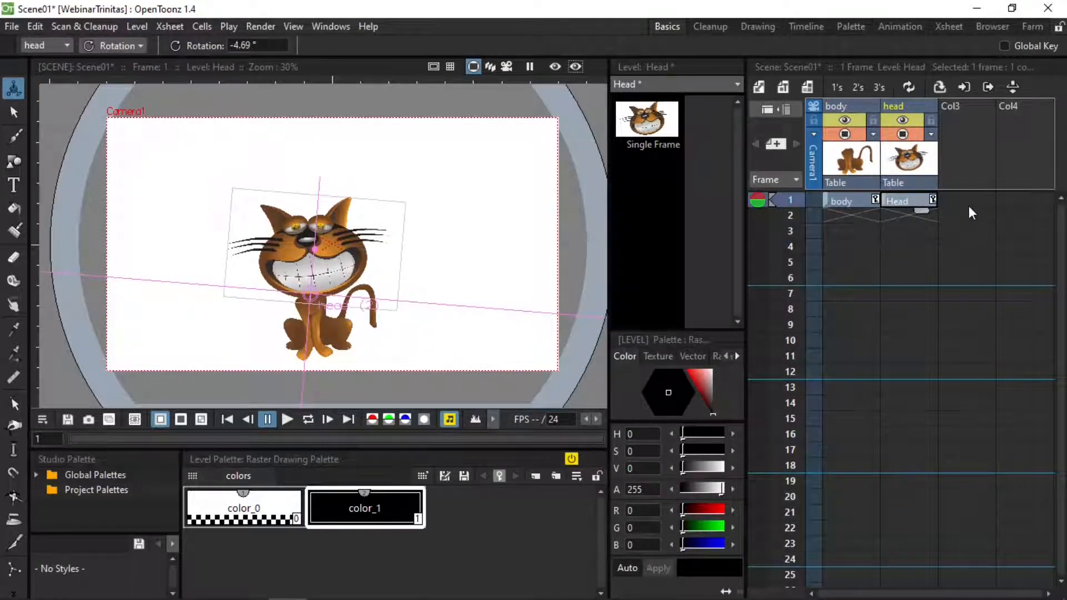
{"action": "left_click", "coordinate": [969, 206]}
{"action": "left_click", "coordinate": [967, 235]}
{"action": "left_click", "coordinate": [923, 280]}
{"action": "left_click", "coordinate": [867, 262]}
{"action": "left_click", "coordinate": [966, 244]}
{"action": "left_click", "coordinate": [925, 217]}
{"action": "left_click", "coordinate": [856, 231]}
{"action": "left_click", "coordinate": [921, 239]}
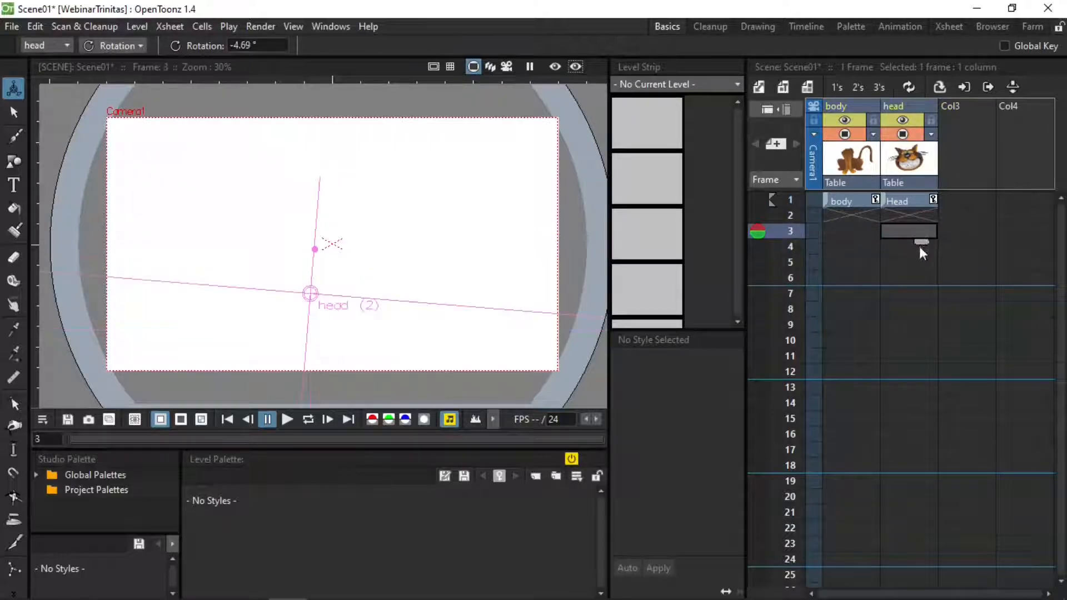
{"action": "left_click", "coordinate": [860, 269]}
{"action": "left_click", "coordinate": [886, 273]}
{"action": "left_click", "coordinate": [844, 277]}
{"action": "left_click", "coordinate": [849, 221]}
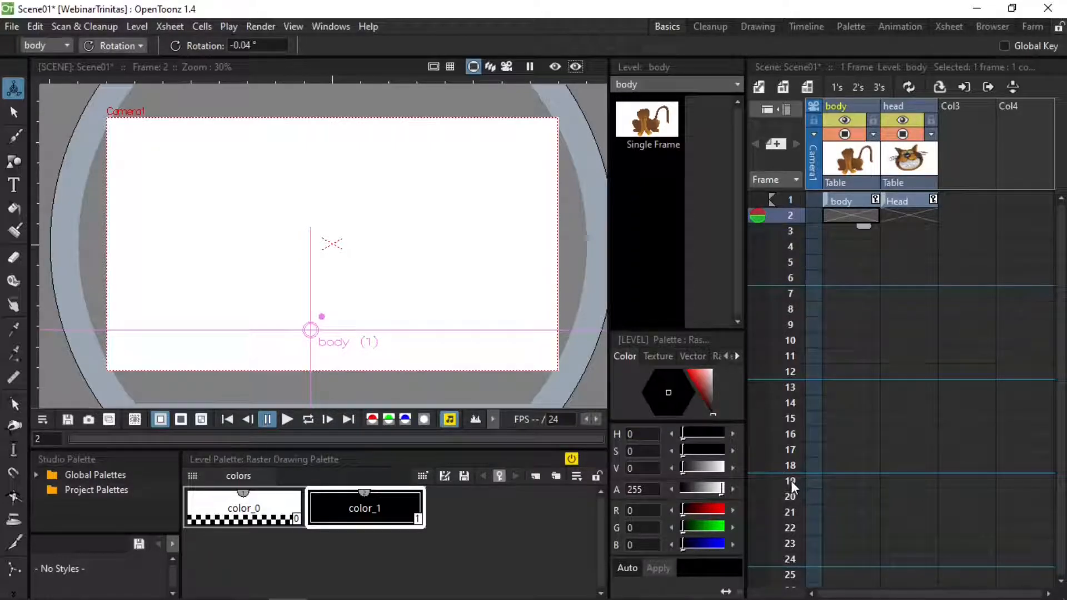
Select the body column's cells from frame 1 to frame 24, and return to its first cell.
{"action": "left_click", "coordinate": [786, 556]}
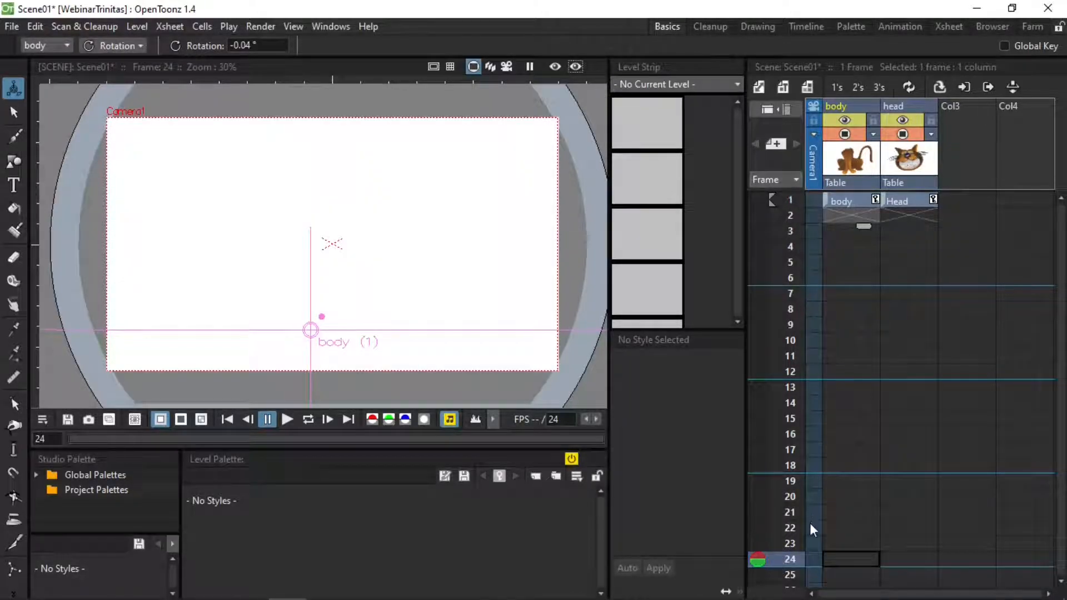
{"action": "left_click", "coordinate": [854, 198]}
{"action": "left_click", "coordinate": [862, 555], "text": "shift"}
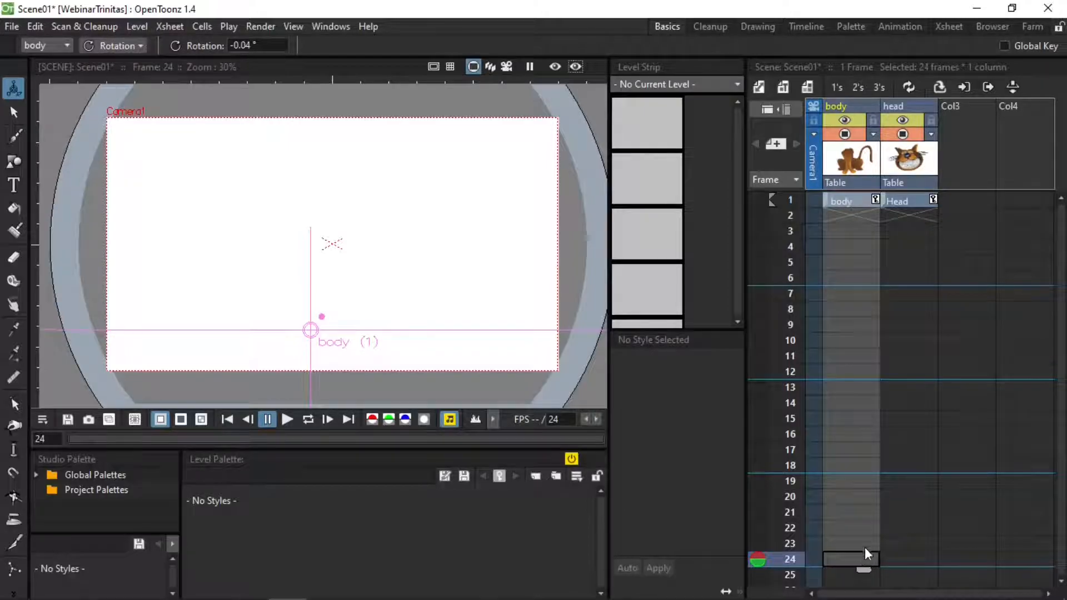
{"action": "left_click", "coordinate": [925, 340]}
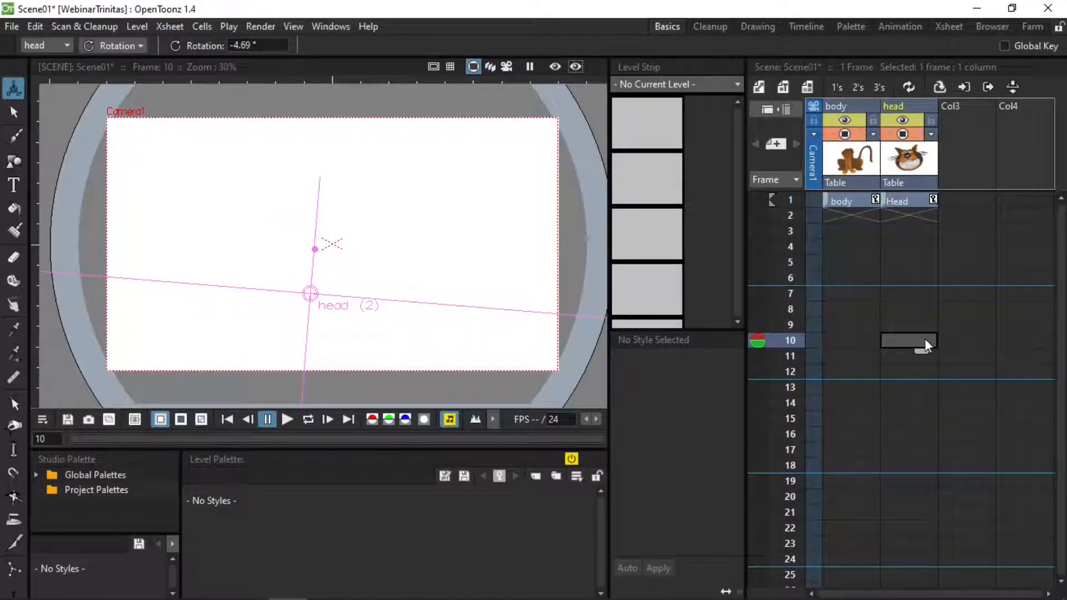
{"action": "left_click", "coordinate": [849, 212]}
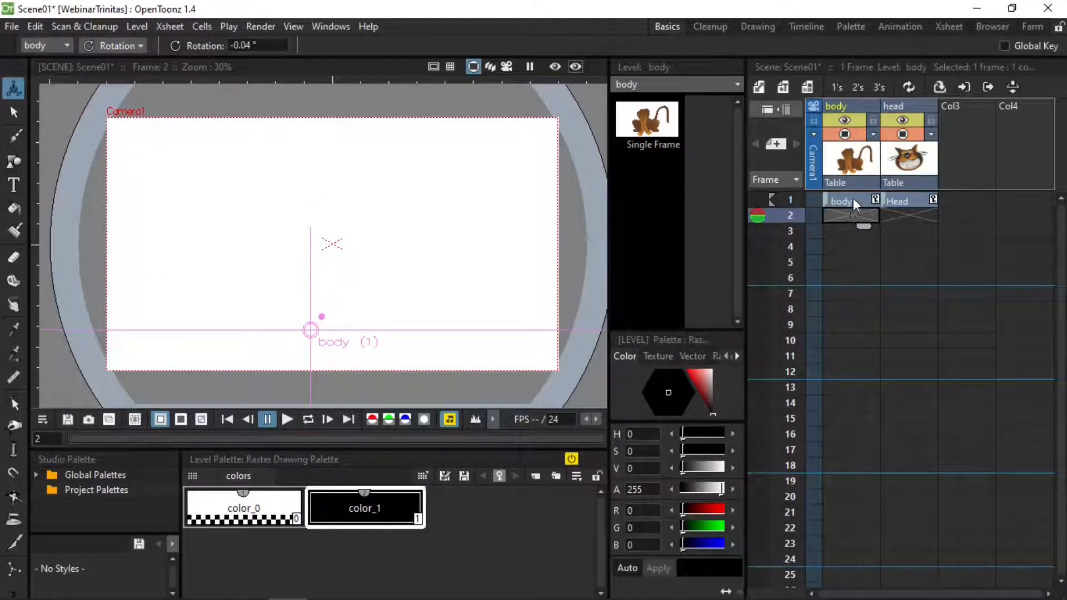
{"action": "left_click", "coordinate": [853, 199]}
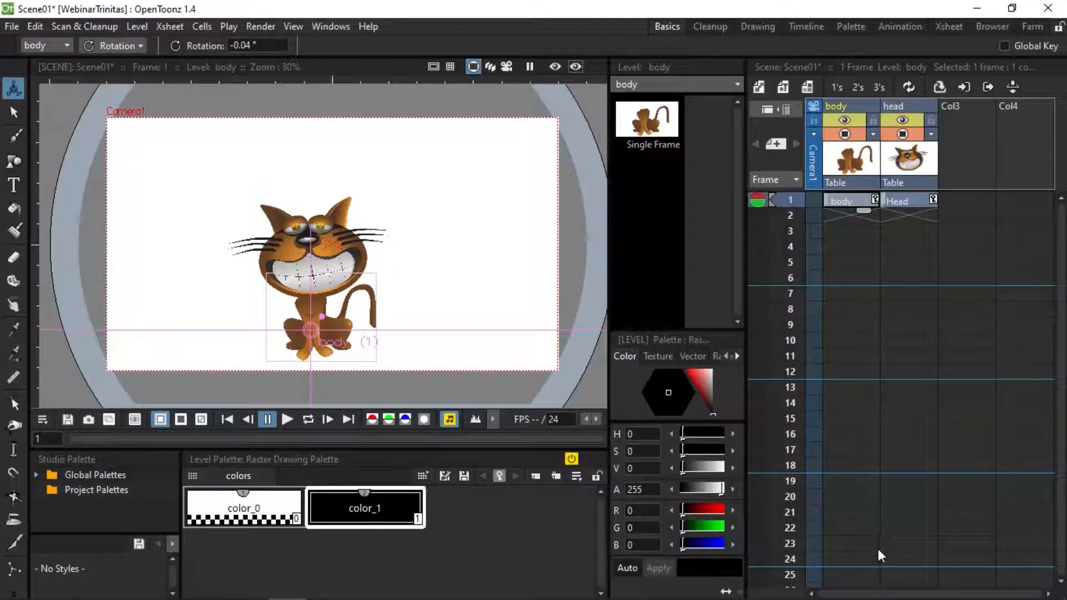
Extend the body drawing to frame 24 by filling in the empty cells of its column, and check the filled frames.
{"action": "left_click", "coordinate": [868, 556]}
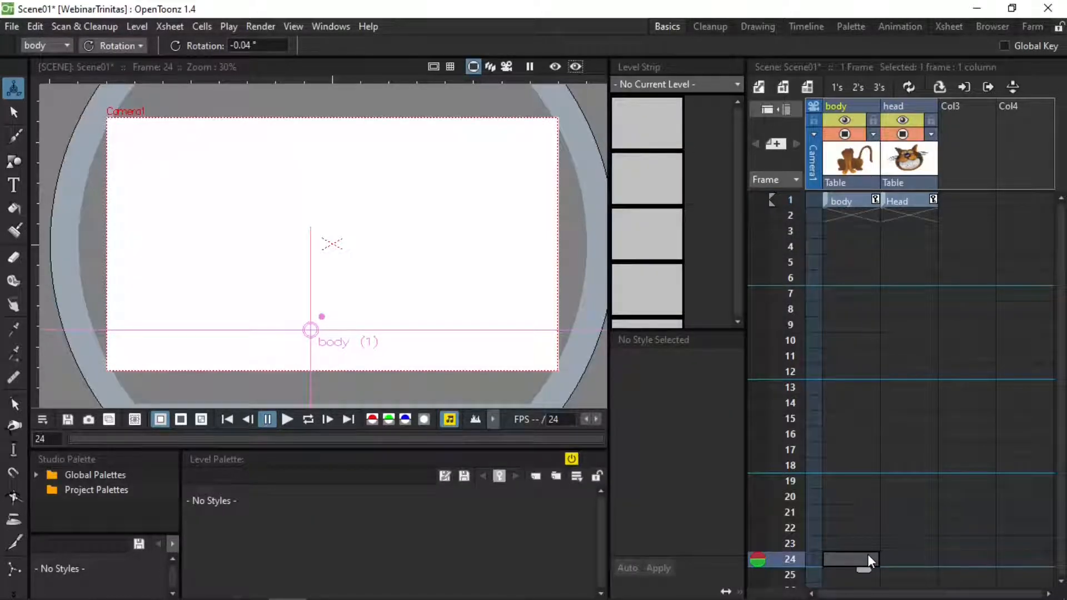
{"action": "right_click", "coordinate": [868, 555]}
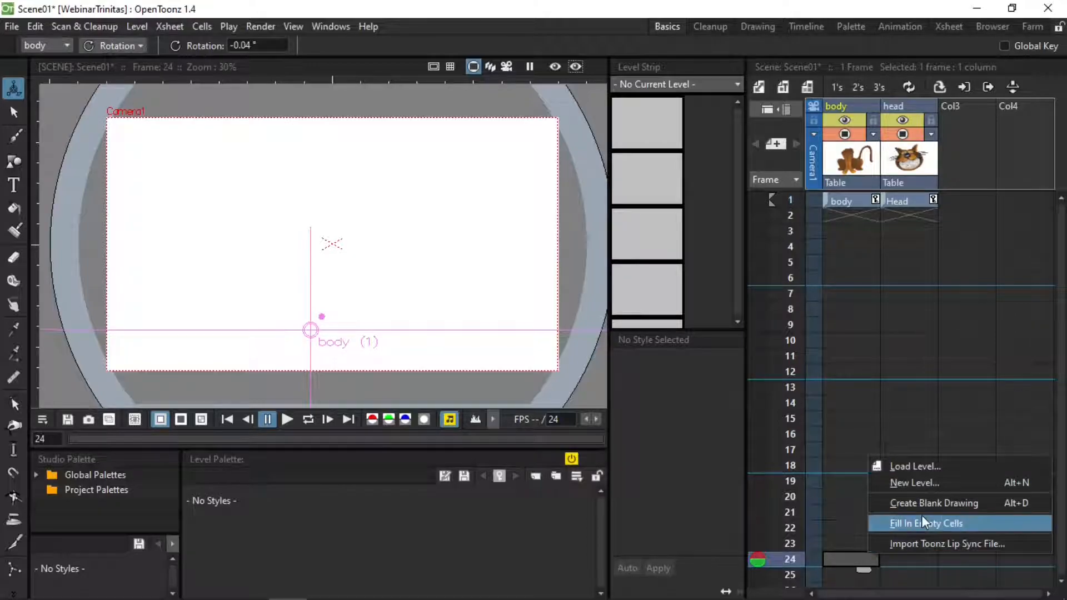
{"action": "left_click", "coordinate": [970, 529]}
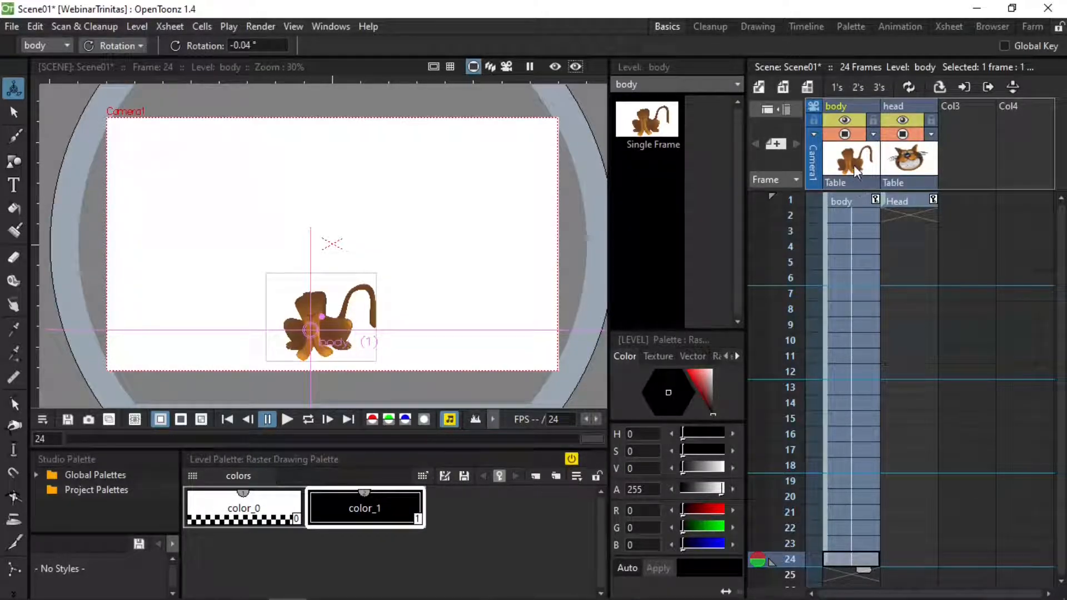
{"action": "left_click", "coordinate": [859, 201]}
{"action": "left_click", "coordinate": [858, 217]}
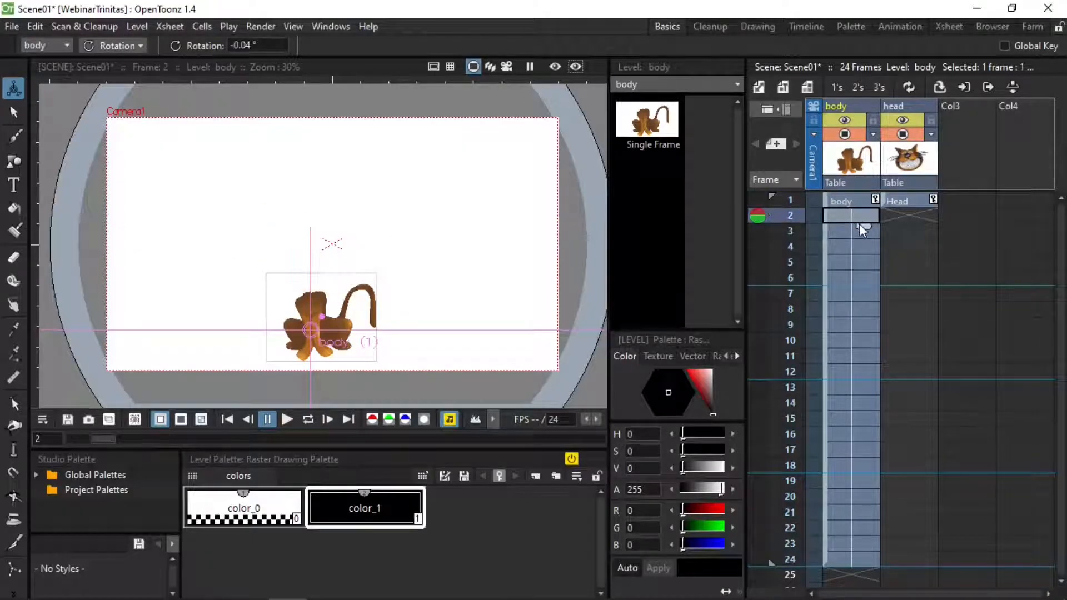
{"action": "left_click", "coordinate": [855, 559]}
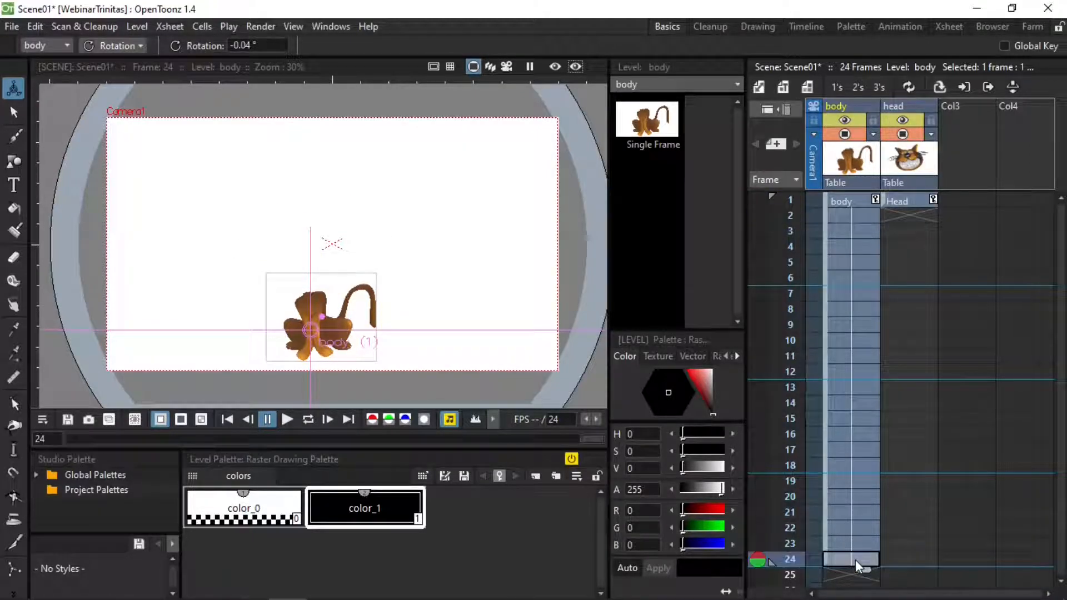
Extend the head drawing to frame 24 by filling in the empty cells of its column.
{"action": "left_click", "coordinate": [907, 560]}
{"action": "right_click", "coordinate": [906, 559]}
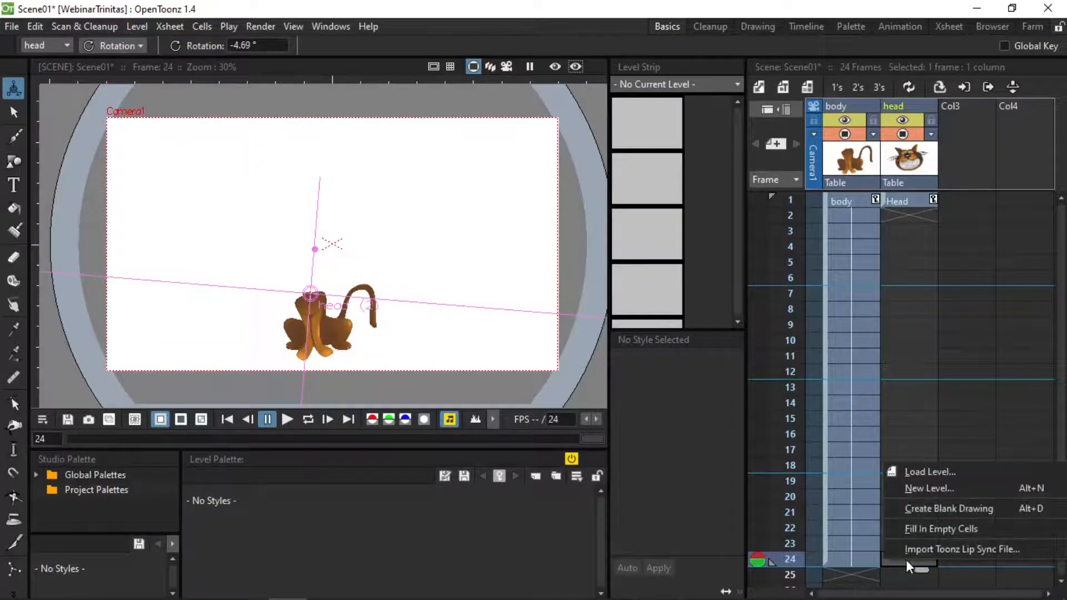
{"action": "left_click", "coordinate": [938, 529]}
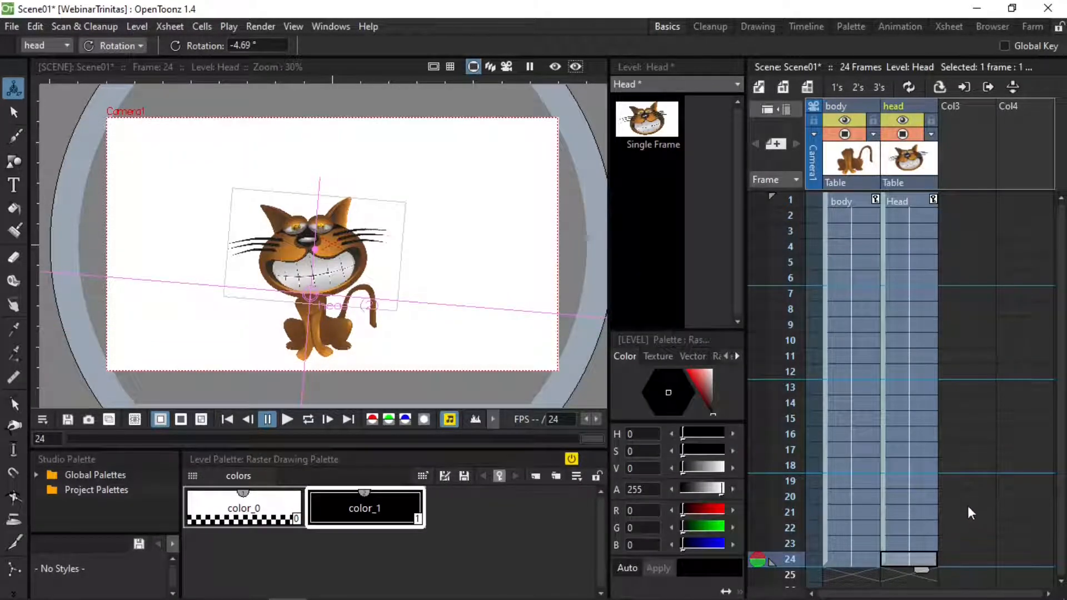
{"action": "left_click", "coordinate": [968, 506]}
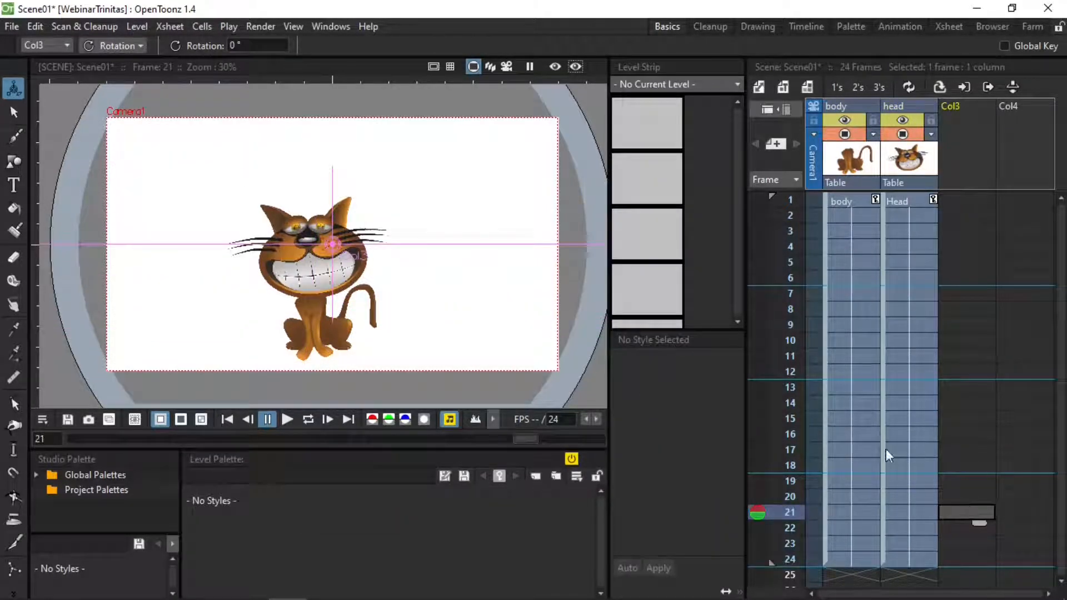
Rotate the cat head to about -47.24° at frame 24 to create a second rotation key.
{"action": "left_click", "coordinate": [904, 563]}
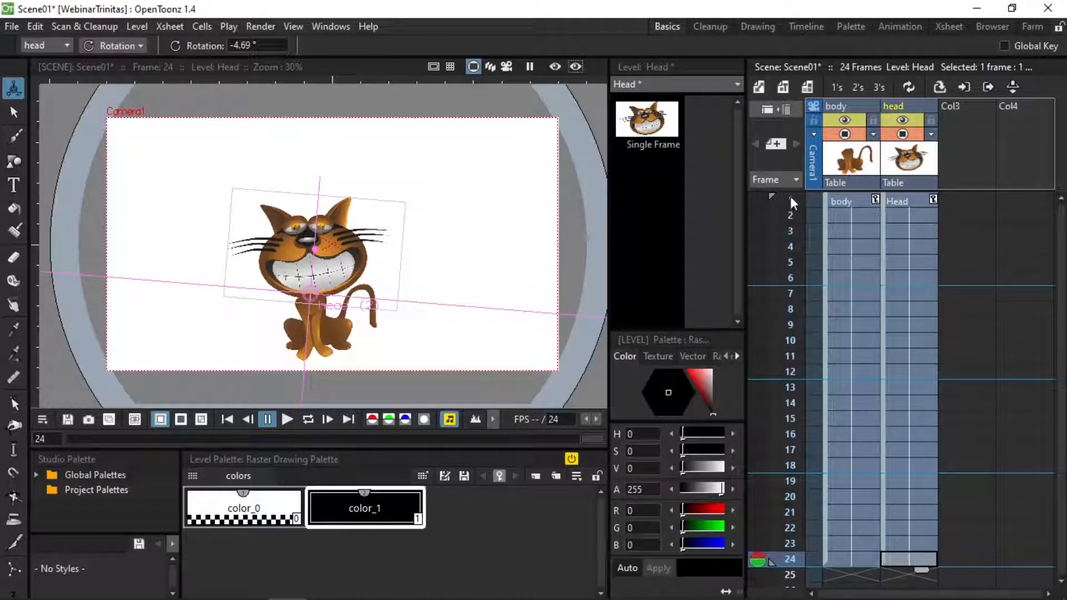
{"action": "left_click", "coordinate": [905, 204]}
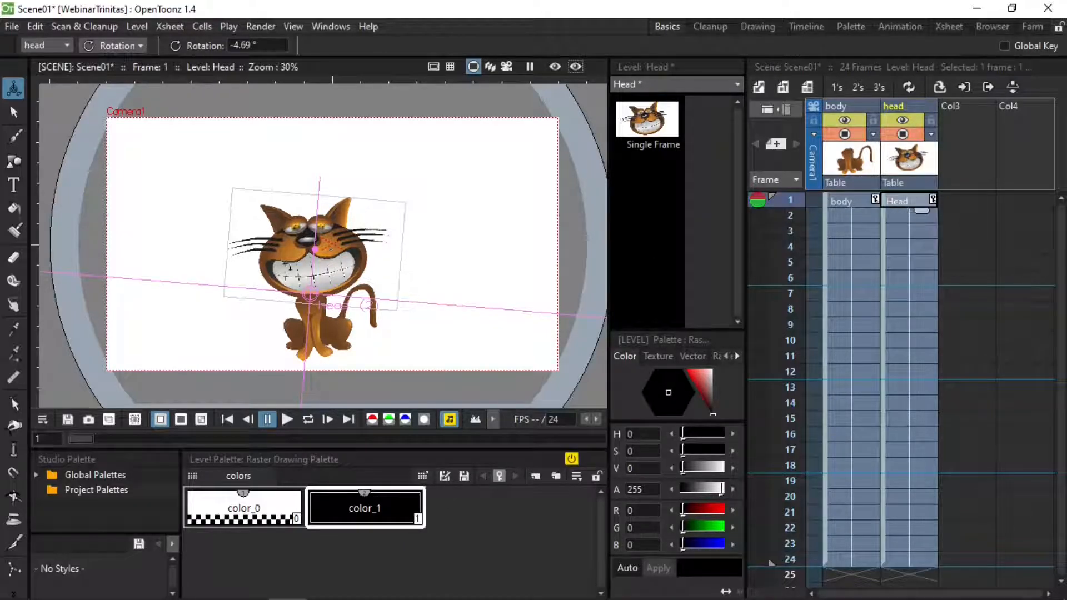
{"action": "left_click", "coordinate": [919, 561]}
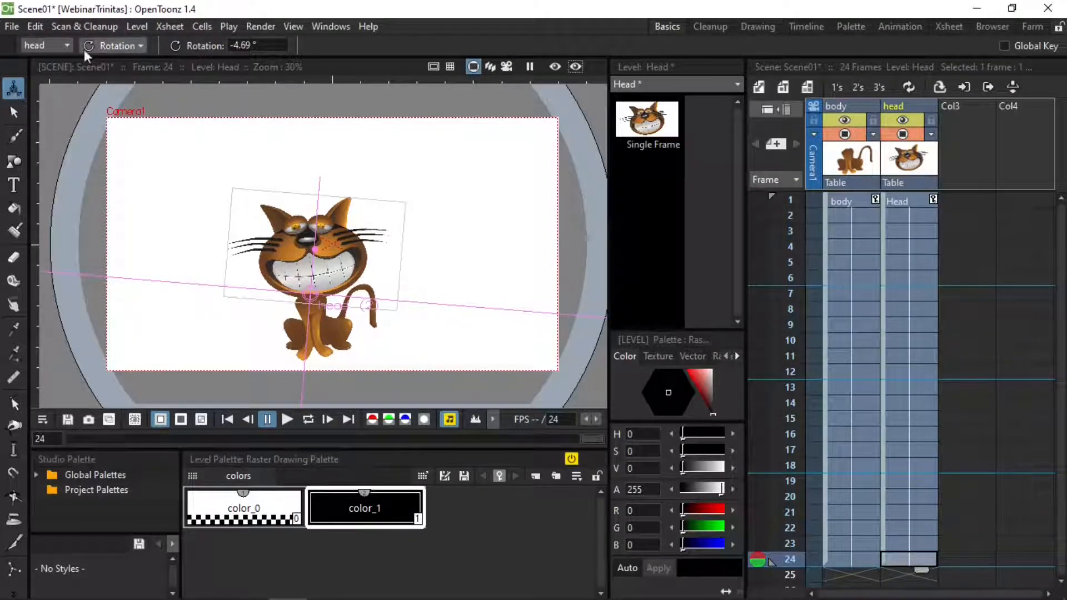
{"action": "left_click_drag", "start_coordinate": [355, 188], "coordinate": [419, 241]}
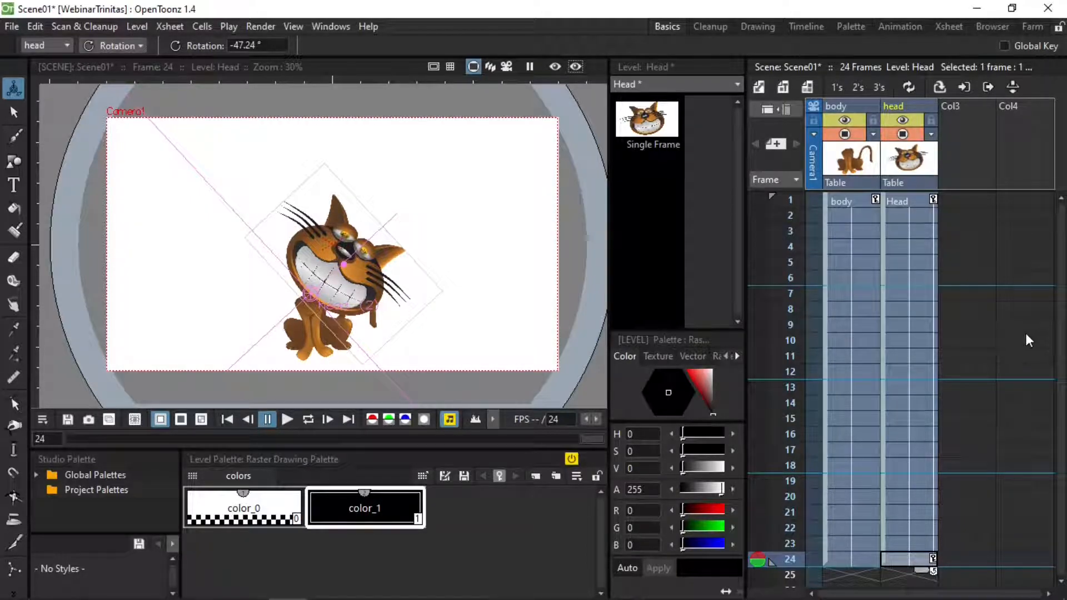
Step through the head column from frame 2 to frame 24 to examine the interpolated rotation.
{"action": "left_click", "coordinate": [918, 216]}
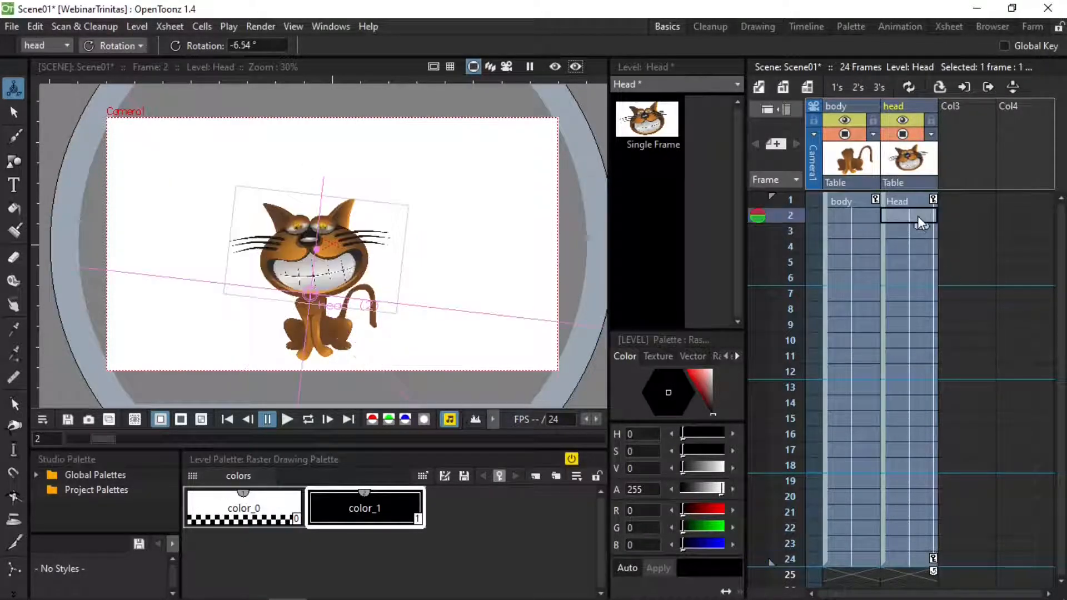
{"action": "left_click", "coordinate": [905, 233]}
{"action": "left_click", "coordinate": [908, 246]}
{"action": "left_click", "coordinate": [907, 264]}
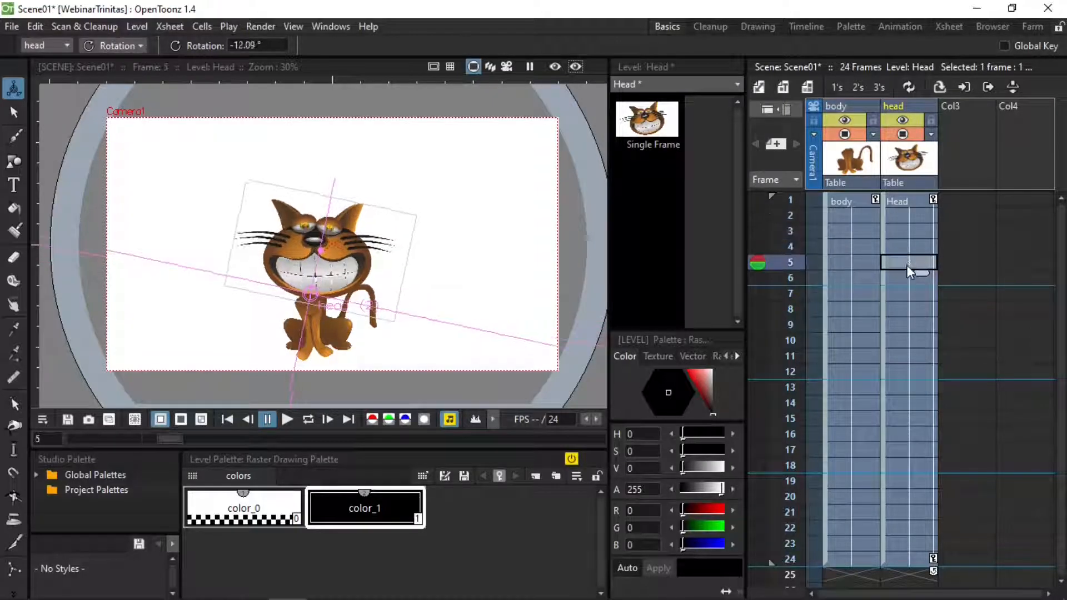
{"action": "left_click", "coordinate": [906, 278]}
{"action": "left_click", "coordinate": [905, 295]}
{"action": "left_click", "coordinate": [905, 310]}
{"action": "left_click", "coordinate": [905, 325]}
{"action": "left_click", "coordinate": [905, 341]}
{"action": "left_click", "coordinate": [903, 356]}
{"action": "left_click", "coordinate": [902, 372]}
{"action": "left_click", "coordinate": [904, 387]}
{"action": "left_click", "coordinate": [904, 402]}
{"action": "left_click", "coordinate": [905, 418]}
{"action": "left_click", "coordinate": [905, 434]}
{"action": "left_click", "coordinate": [906, 449]}
{"action": "left_click", "coordinate": [908, 465]}
{"action": "left_click", "coordinate": [902, 481]}
{"action": "left_click", "coordinate": [893, 497]}
{"action": "left_click", "coordinate": [891, 512]}
{"action": "left_click", "coordinate": [890, 528]}
{"action": "left_click", "coordinate": [891, 543]}
{"action": "left_click", "coordinate": [893, 559]}
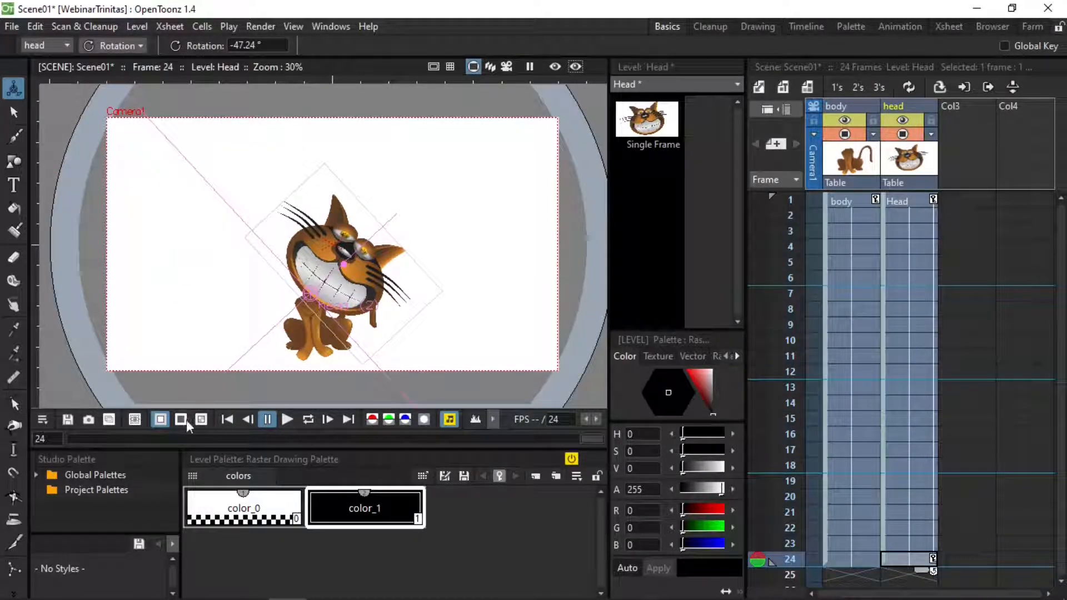
Play back the 24-frame head rotation several times.
{"action": "left_click", "coordinate": [283, 423]}
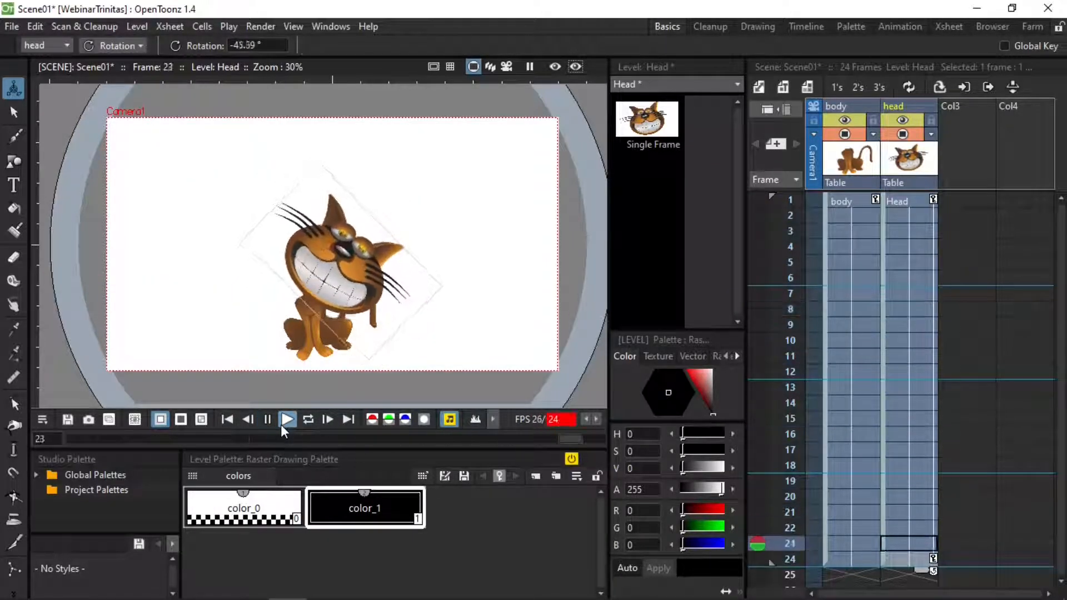
{"action": "left_click", "coordinate": [282, 425]}
{"action": "left_click", "coordinate": [282, 422]}
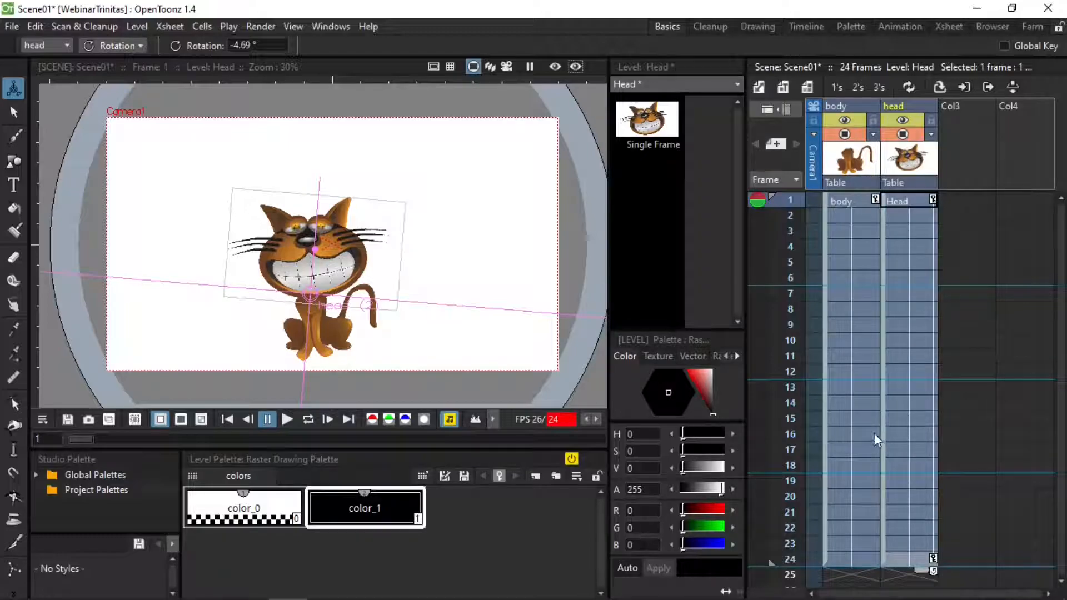
Scale the cat head up to about 256.1% globally at frame 24.
{"action": "left_click", "coordinate": [123, 46]}
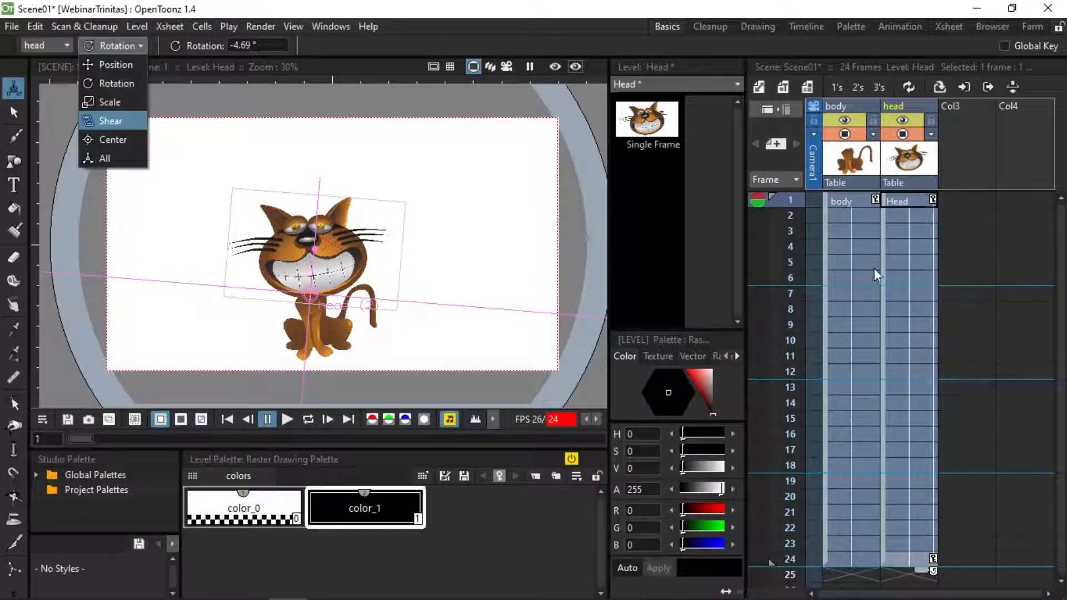
{"action": "left_click", "coordinate": [917, 558]}
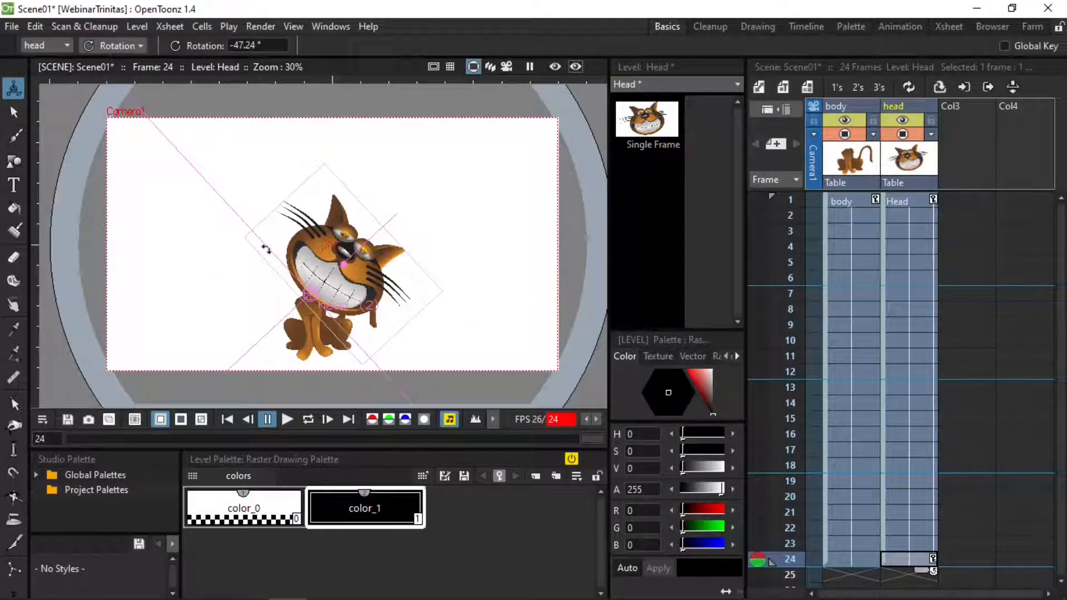
{"action": "left_click", "coordinate": [128, 46]}
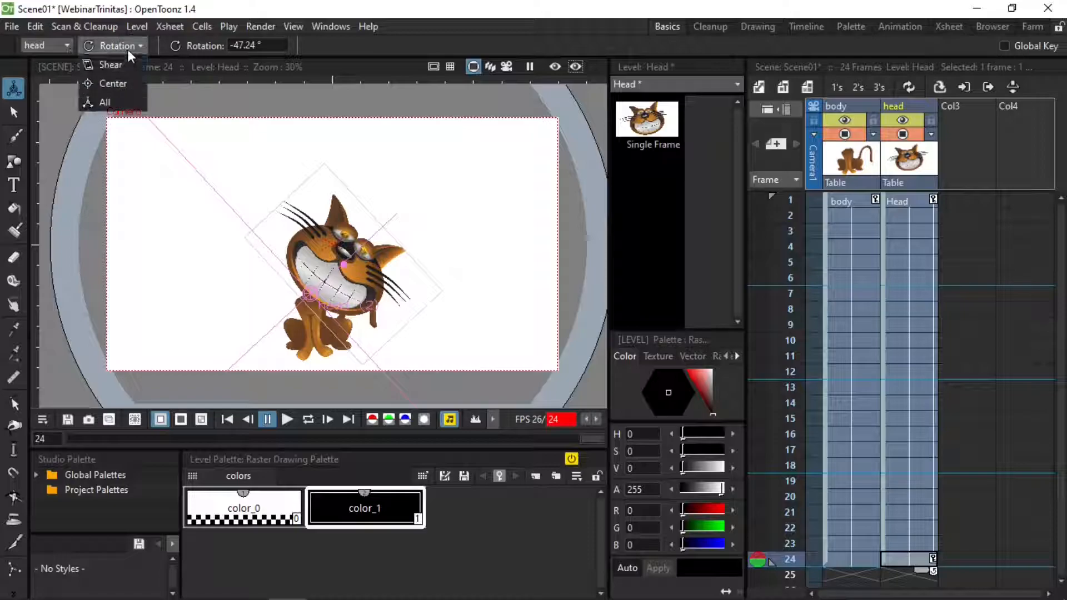
{"action": "left_click", "coordinate": [135, 99]}
{"action": "left_click_drag", "start_coordinate": [382, 270], "coordinate": [426, 250]}
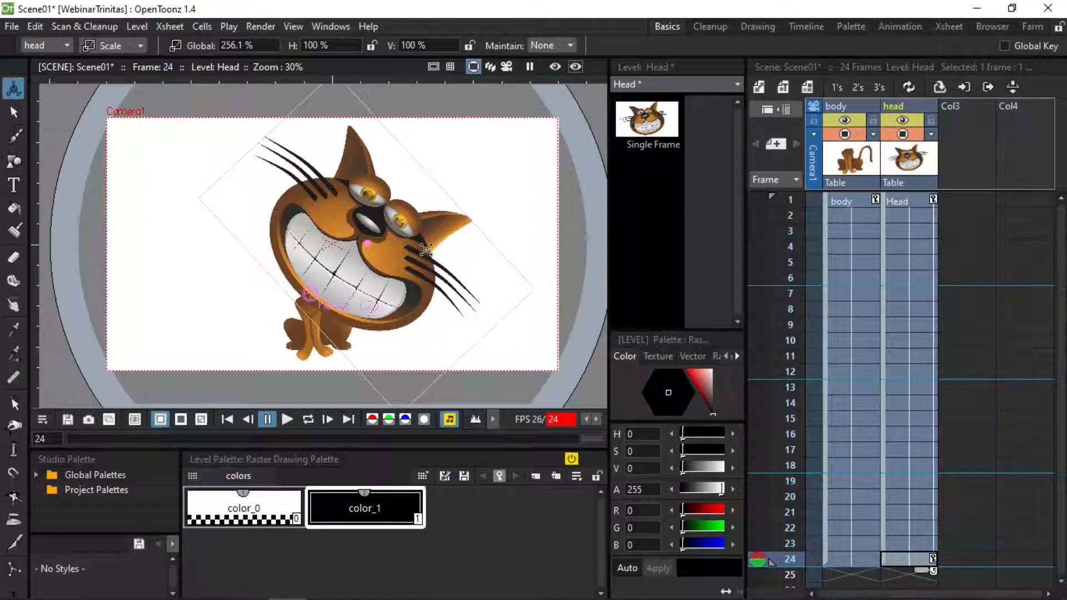
Check the head's combined rotation and scaling across frames 1 to 24, and play the animation in a loop.
{"action": "left_click", "coordinate": [910, 202]}
{"action": "left_click", "coordinate": [909, 262]}
{"action": "left_click", "coordinate": [913, 309]}
{"action": "left_click", "coordinate": [915, 356]}
{"action": "left_click", "coordinate": [916, 388]}
{"action": "left_click", "coordinate": [911, 447]}
{"action": "left_click", "coordinate": [913, 495]}
{"action": "left_click", "coordinate": [909, 526]}
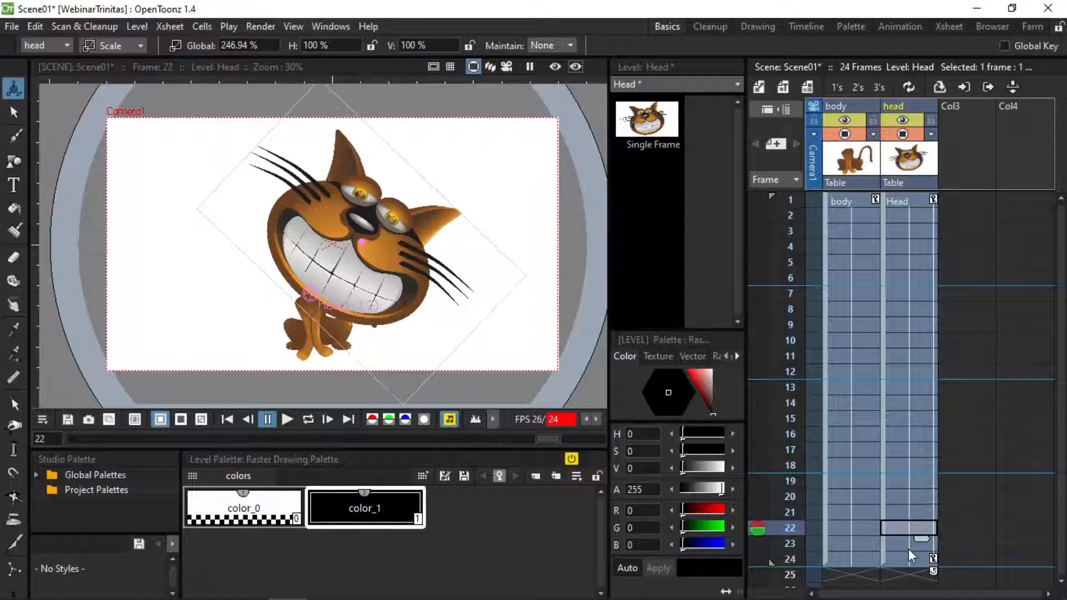
{"action": "left_click", "coordinate": [908, 549]}
{"action": "left_click", "coordinate": [907, 559]}
{"action": "left_click", "coordinate": [287, 420]}
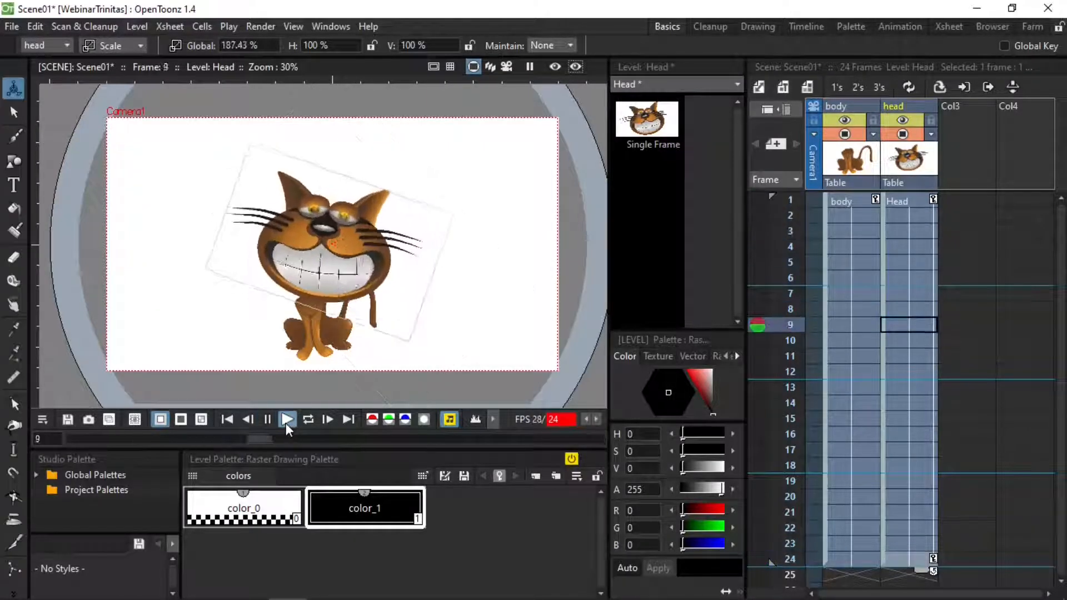
{"action": "left_click", "coordinate": [309, 421]}
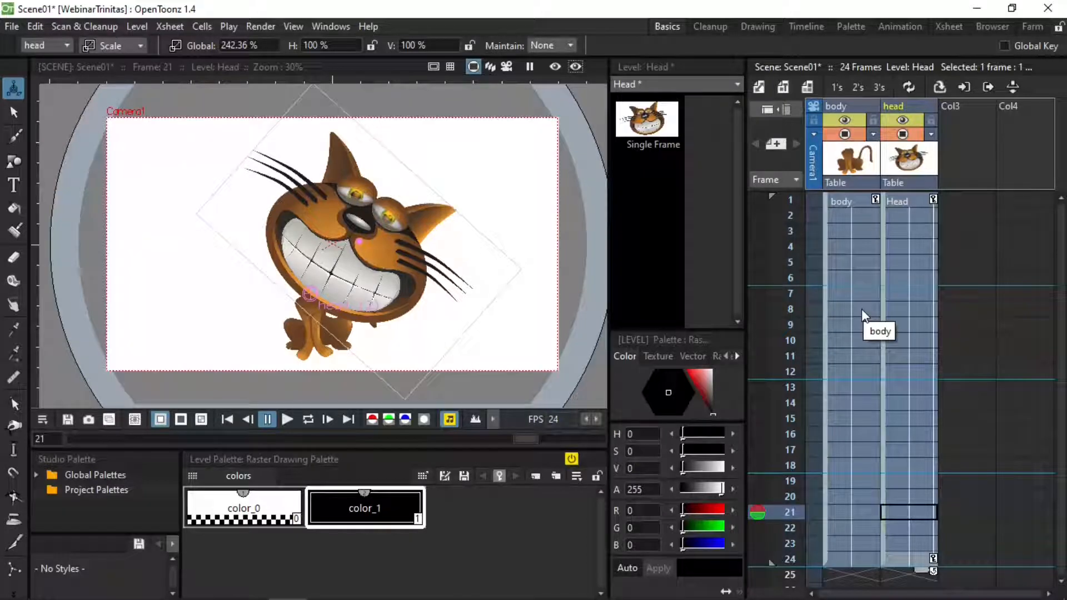
Extend the body and head drawings to frame 48 by filling in the empty cells of both columns.
{"action": "scroll", "coordinate": [862, 308], "scroll_direction": "down", "scroll_amount": 8}
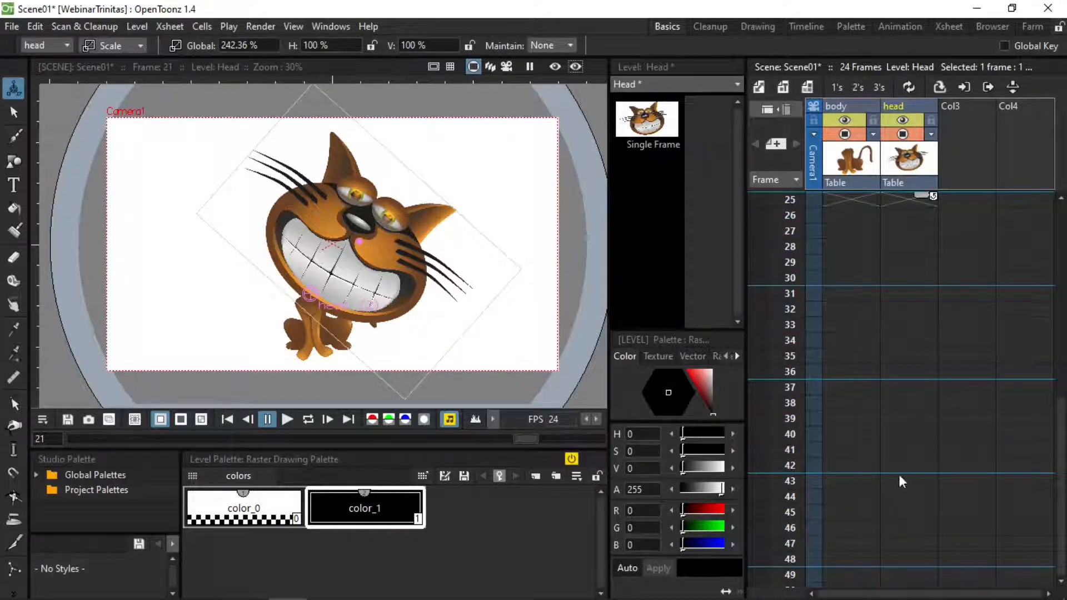
{"action": "left_click", "coordinate": [918, 562]}
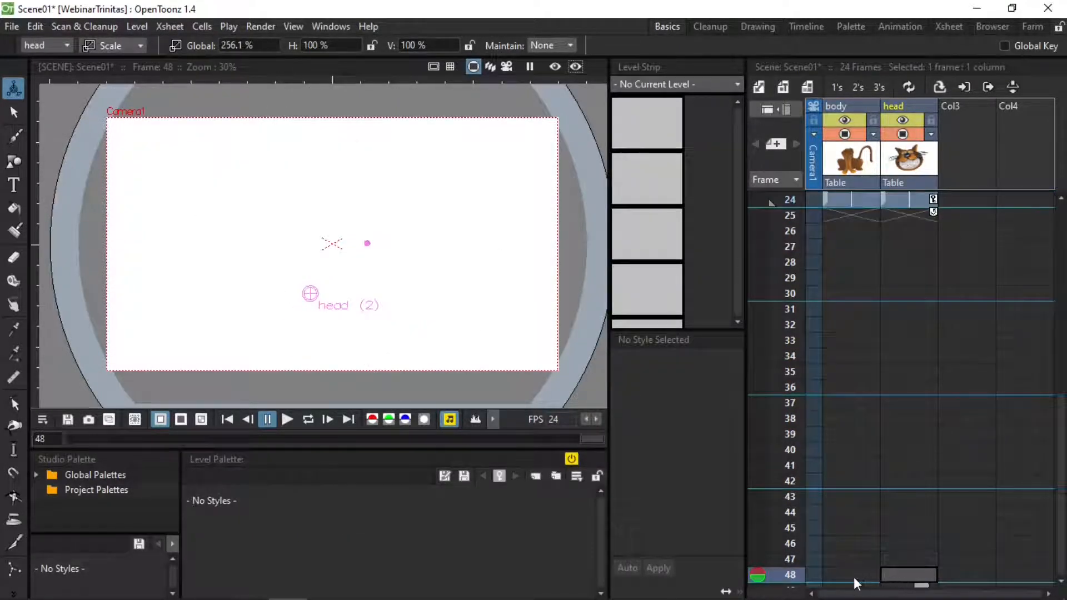
{"action": "right_click", "coordinate": [848, 577]}
{"action": "left_click", "coordinate": [912, 542]}
{"action": "left_click", "coordinate": [906, 569]}
{"action": "right_click", "coordinate": [905, 569]}
{"action": "left_click", "coordinate": [943, 540]}
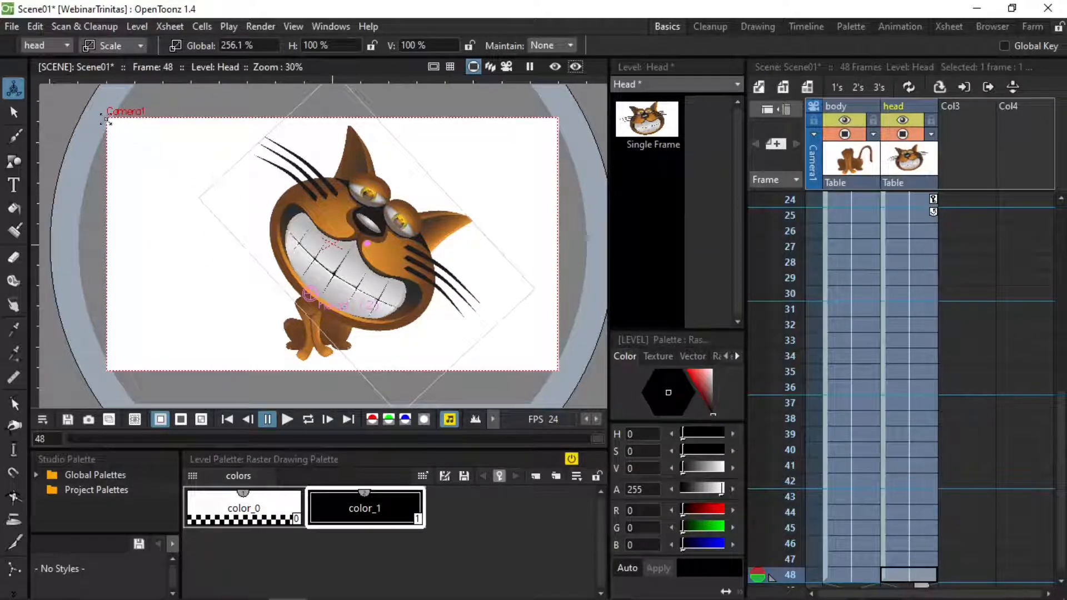
Rotate the cat head the opposite way to about 45.74° at frame 48.
{"action": "left_click", "coordinate": [105, 47]}
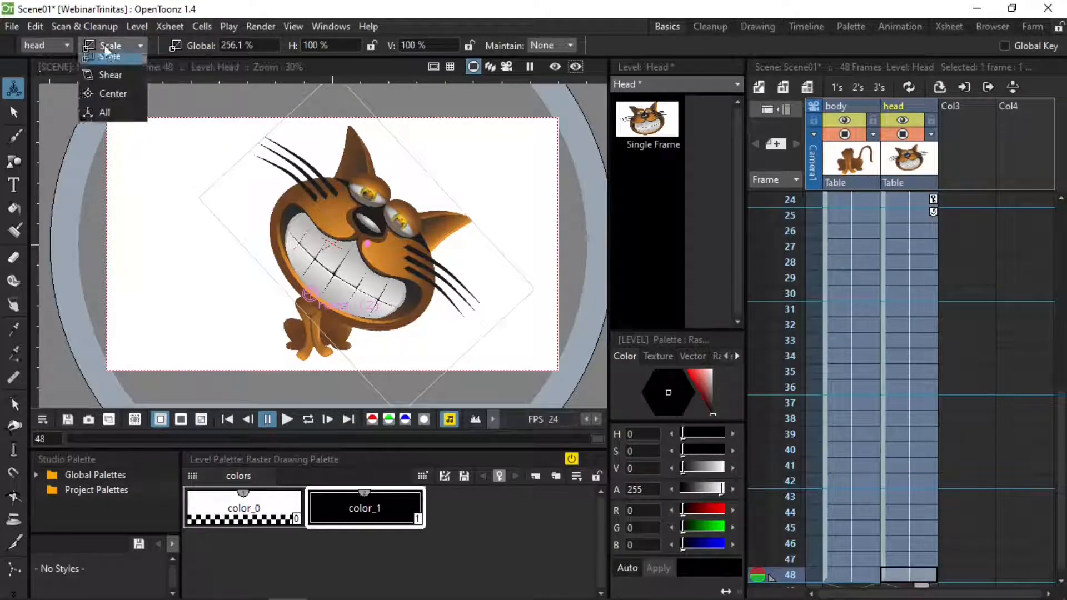
{"action": "left_click", "coordinate": [116, 81]}
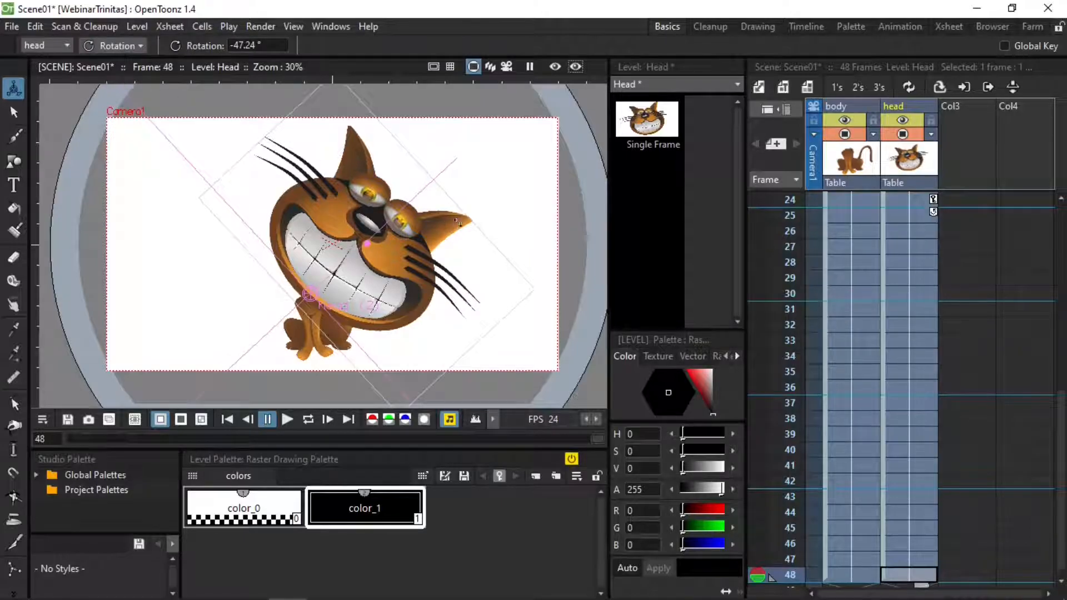
{"action": "left_click_drag", "start_coordinate": [457, 222], "coordinate": [243, 153]}
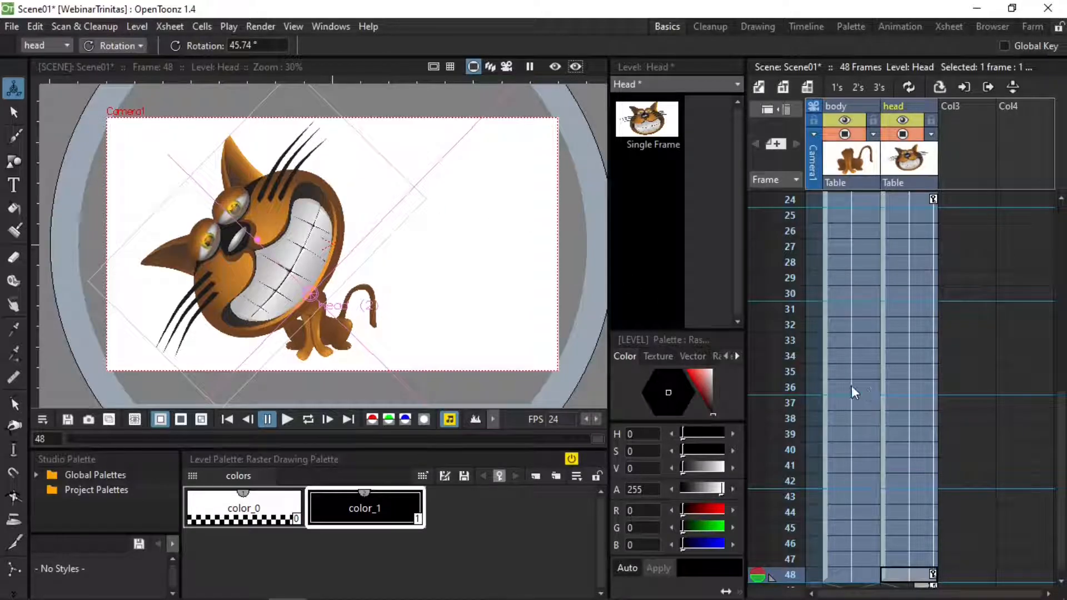
Scale the cat head down to about 123.79% globally at frame 35.
{"action": "left_click", "coordinate": [913, 371]}
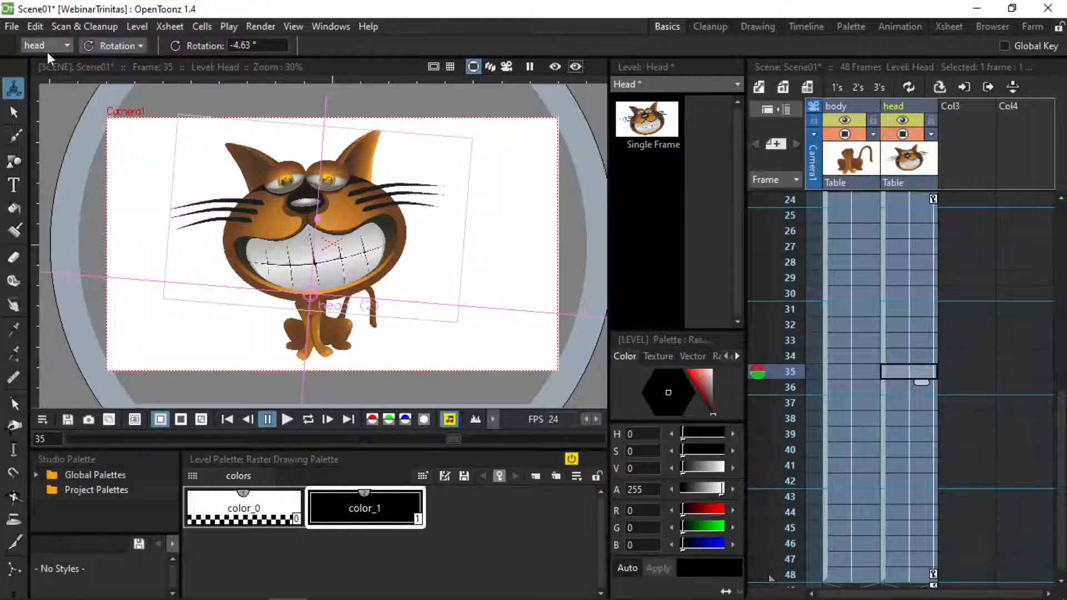
{"action": "left_click", "coordinate": [106, 43]}
{"action": "left_click", "coordinate": [116, 101]}
{"action": "left_click_drag", "start_coordinate": [406, 191], "coordinate": [370, 260]}
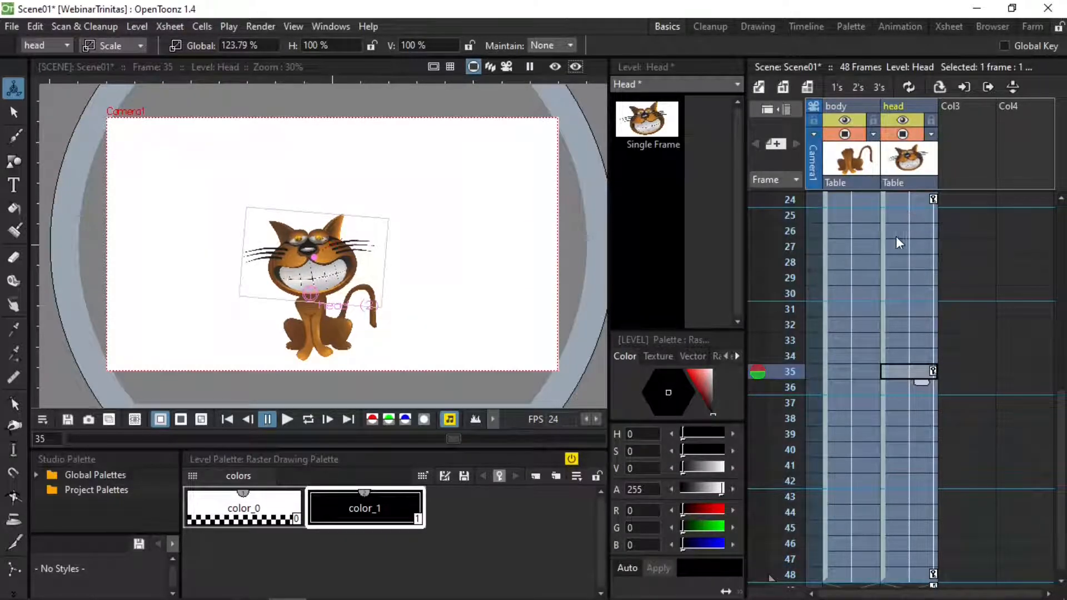
Play back the 48-frame animation to review the head's movement and size changes.
{"action": "left_click", "coordinate": [284, 416]}
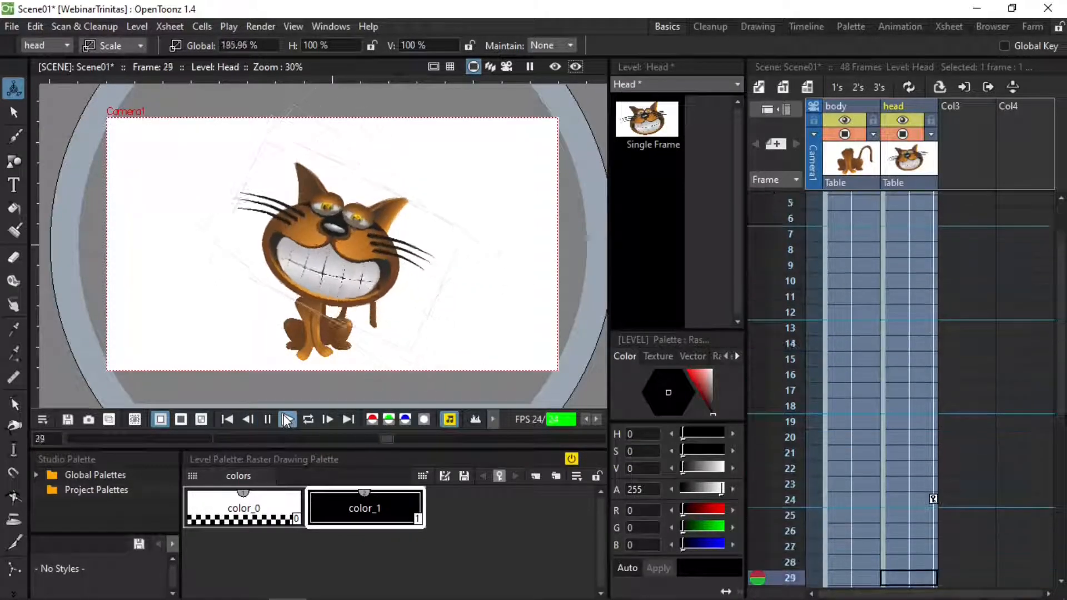
{"action": "left_click", "coordinate": [287, 421]}
{"action": "left_click", "coordinate": [286, 421]}
{"action": "left_click", "coordinate": [287, 420]}
Scale the cat head up to about 229.91% globally at frame 48.
{"action": "scroll", "coordinate": [846, 409], "scroll_direction": "down", "scroll_amount": 1}
{"action": "scroll", "coordinate": [902, 404], "scroll_direction": "down", "scroll_amount": 3}
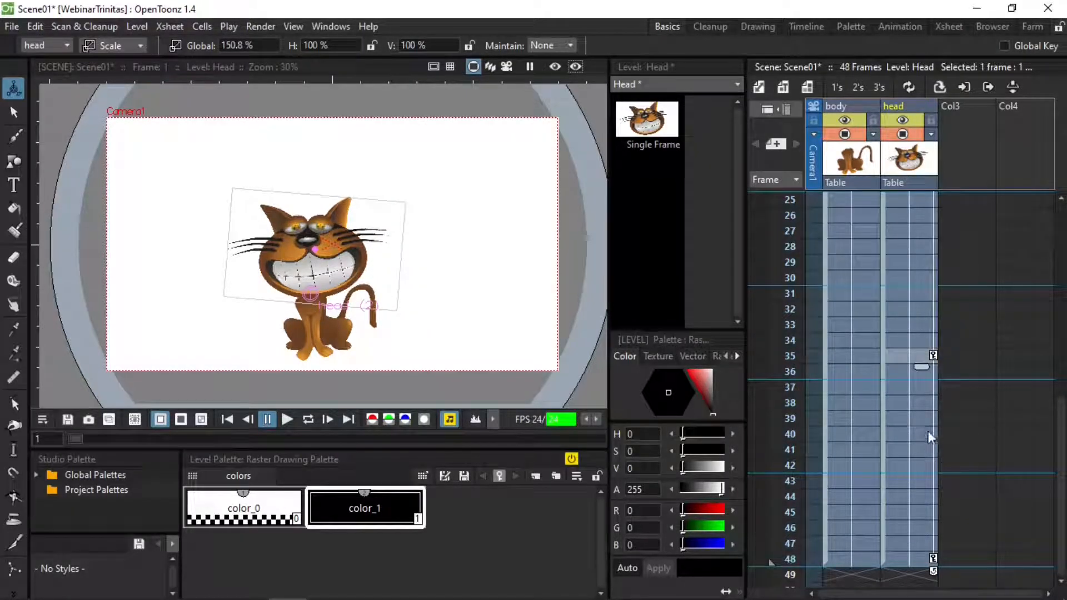
{"action": "left_click", "coordinate": [920, 562]}
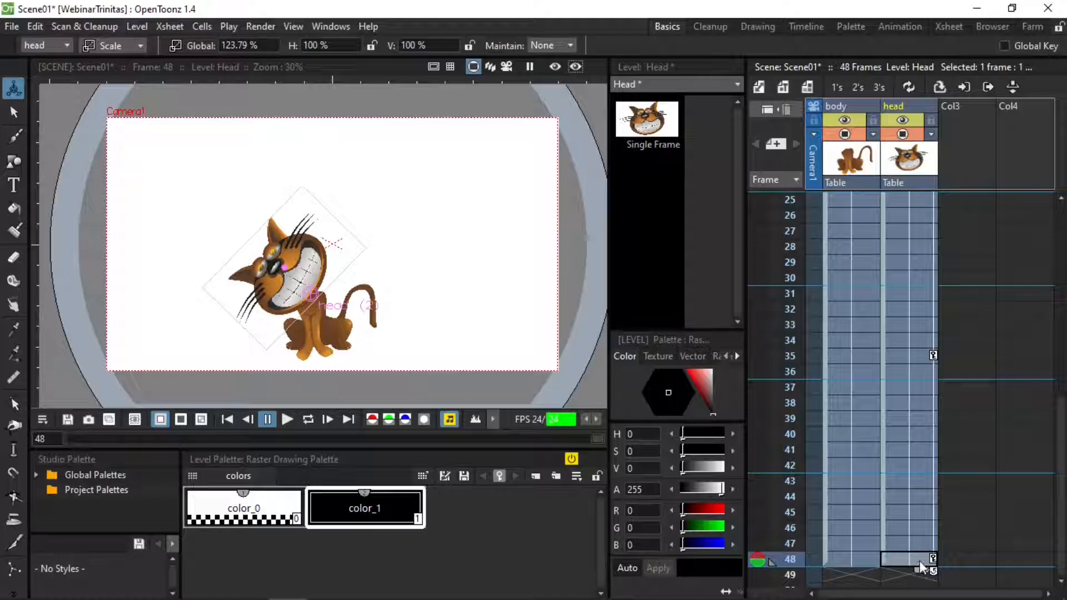
{"action": "left_click", "coordinate": [111, 45]}
{"action": "left_click", "coordinate": [111, 45]}
{"action": "left_click", "coordinate": [111, 45]}
{"action": "left_click", "coordinate": [114, 102]}
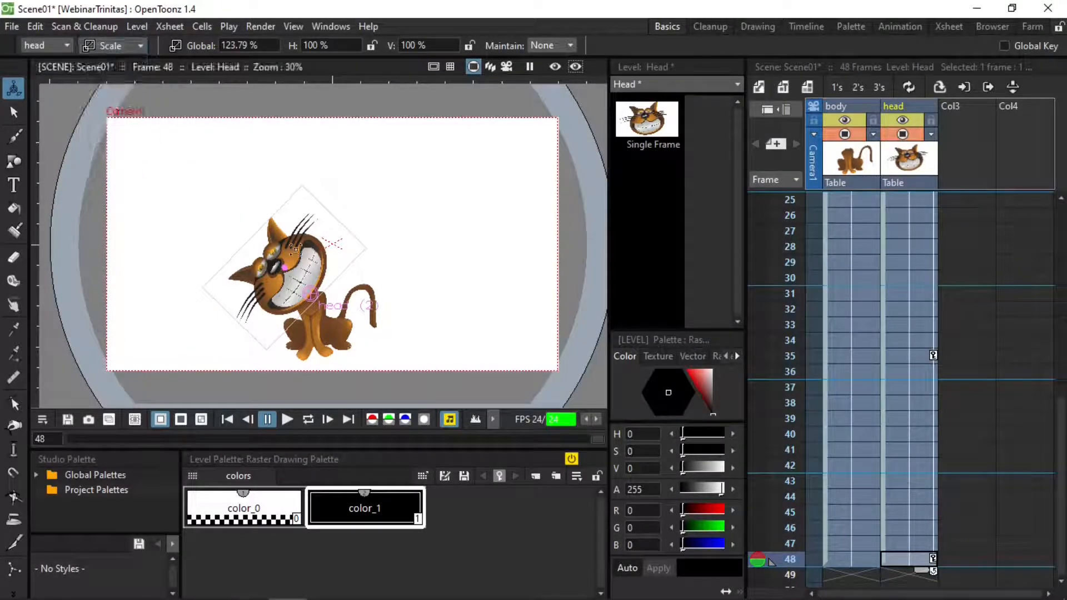
{"action": "left_click_drag", "start_coordinate": [304, 264], "coordinate": [313, 233]}
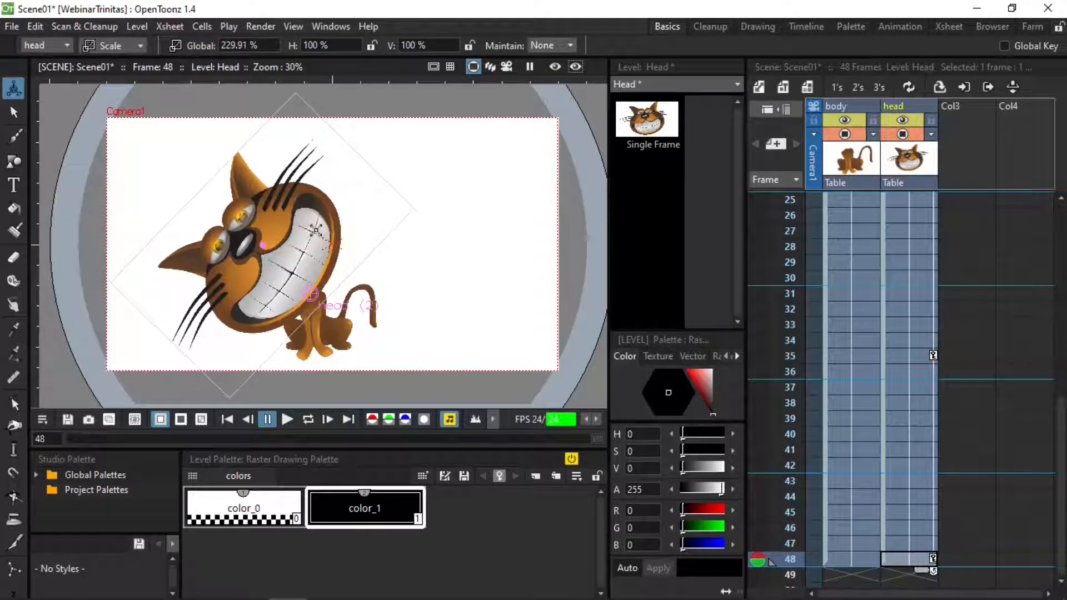
Return to frame 1 of the head column and replay the animation with the enlarged final pose.
{"action": "scroll", "coordinate": [901, 364], "scroll_direction": "up", "scroll_amount": 8}
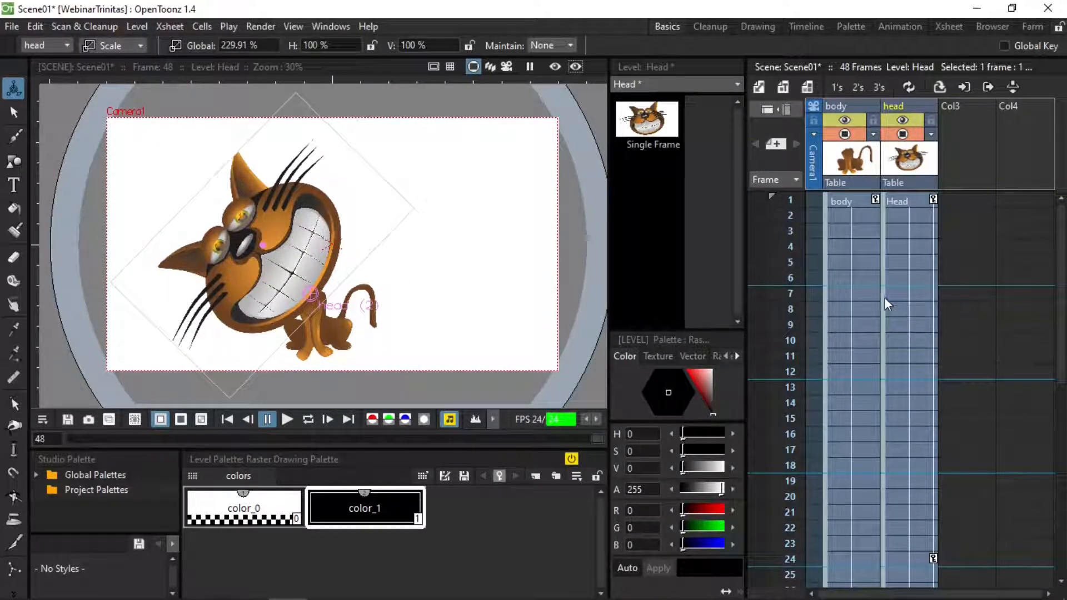
{"action": "left_click", "coordinate": [902, 206]}
{"action": "left_click", "coordinate": [287, 419]}
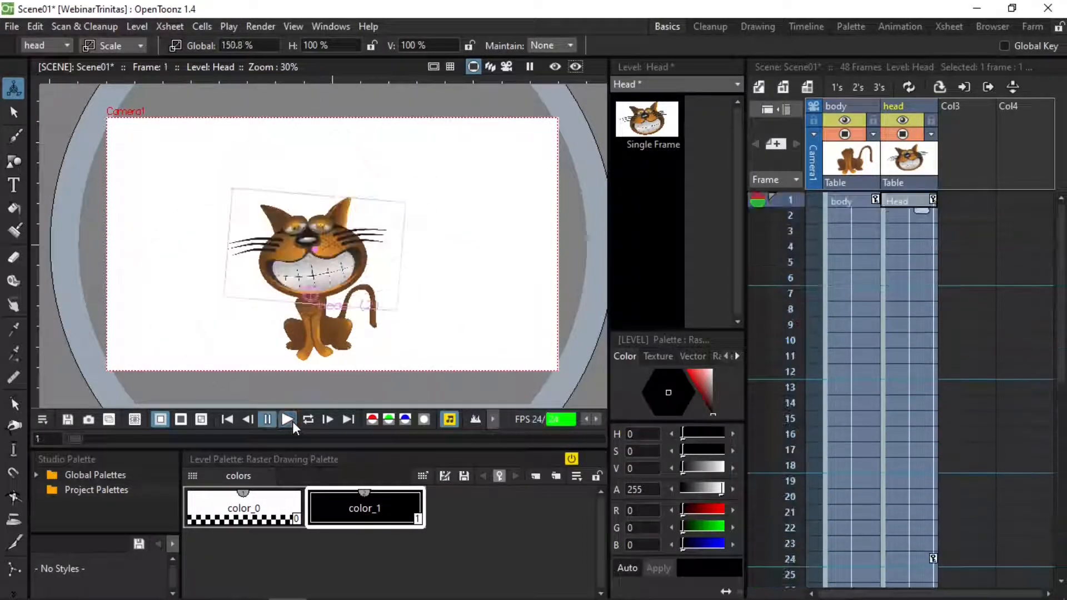
{"action": "left_click", "coordinate": [293, 421]}
{"action": "left_click", "coordinate": [292, 422]}
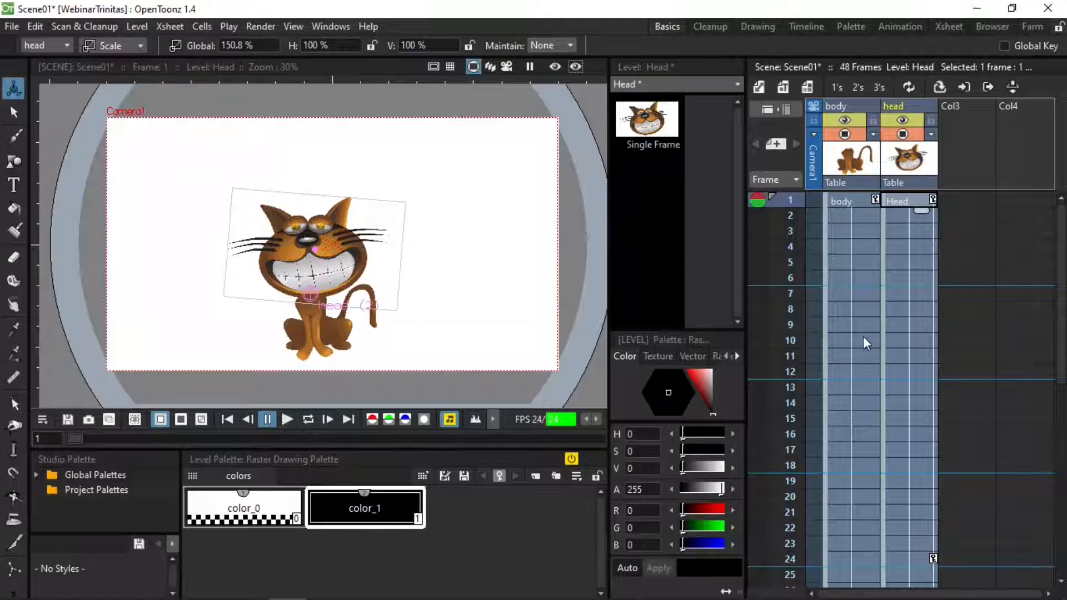
Draw a small winged insect outline with the Brush in Col3 at frame 1, beside the cat's head.
{"action": "scroll", "coordinate": [865, 336], "scroll_direction": "down", "scroll_amount": 10}
{"action": "scroll", "coordinate": [866, 335], "scroll_direction": "up", "scroll_amount": 7}
{"action": "scroll", "coordinate": [866, 335], "scroll_direction": "up", "scroll_amount": 4}
{"action": "left_click", "coordinate": [968, 149]}
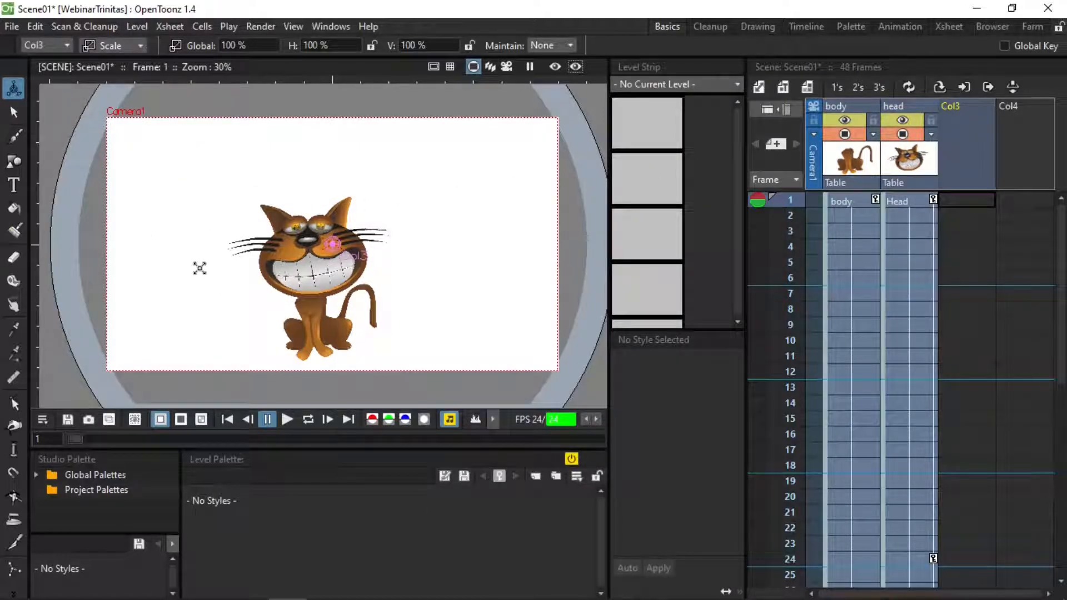
{"action": "left_click", "coordinate": [13, 139]}
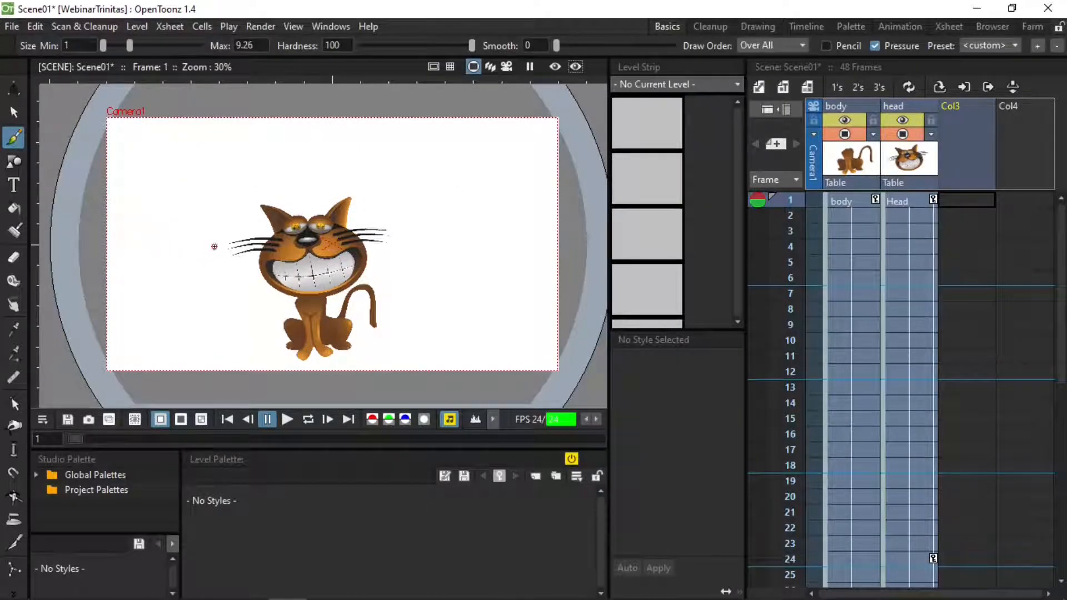
{"action": "scroll", "coordinate": [215, 244], "scroll_direction": "up", "scroll_amount": 2}
{"action": "mouse_move", "coordinate": [110, 221]}
{"action": "left_mouse_down"}
{"action": "mouse_move", "coordinate": [141, 213]}
{"action": "mouse_move", "coordinate": [119, 206]}
{"action": "mouse_move", "coordinate": [112, 223]}
{"action": "mouse_move", "coordinate": [142, 216]}
{"action": "mouse_move", "coordinate": [140, 181]}
{"action": "mouse_move", "coordinate": [129, 175]}
{"action": "mouse_move", "coordinate": [129, 206]}
{"action": "mouse_move", "coordinate": [106, 187]}
{"action": "mouse_move", "coordinate": [109, 200]}
{"action": "mouse_move", "coordinate": [147, 191]}
{"action": "left_mouse_up"}
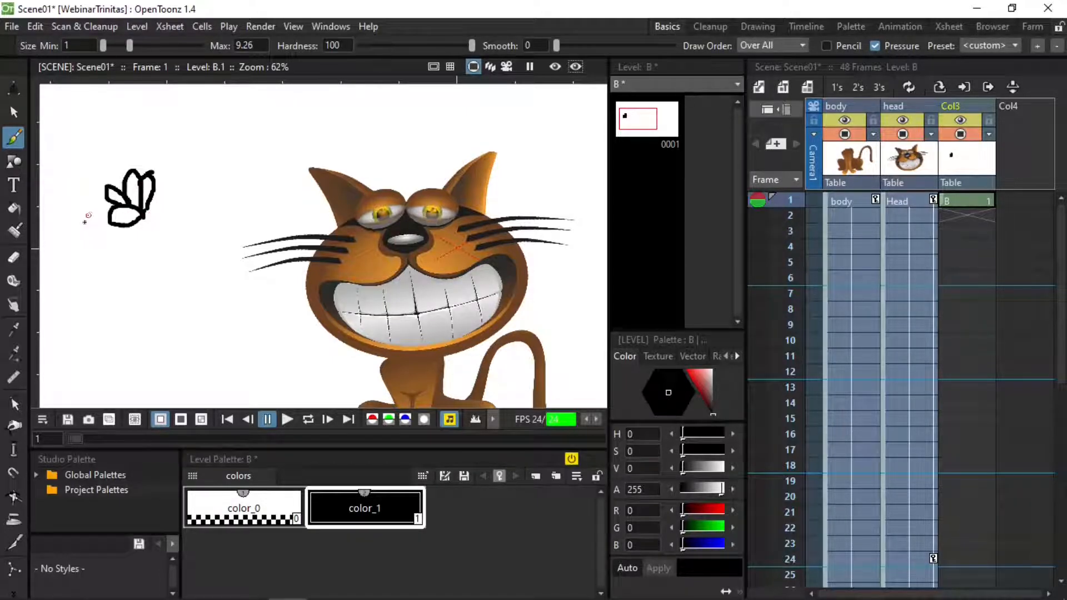
Fill the insect's two lower areas with the black color_1 style.
{"action": "left_click", "coordinate": [13, 208]}
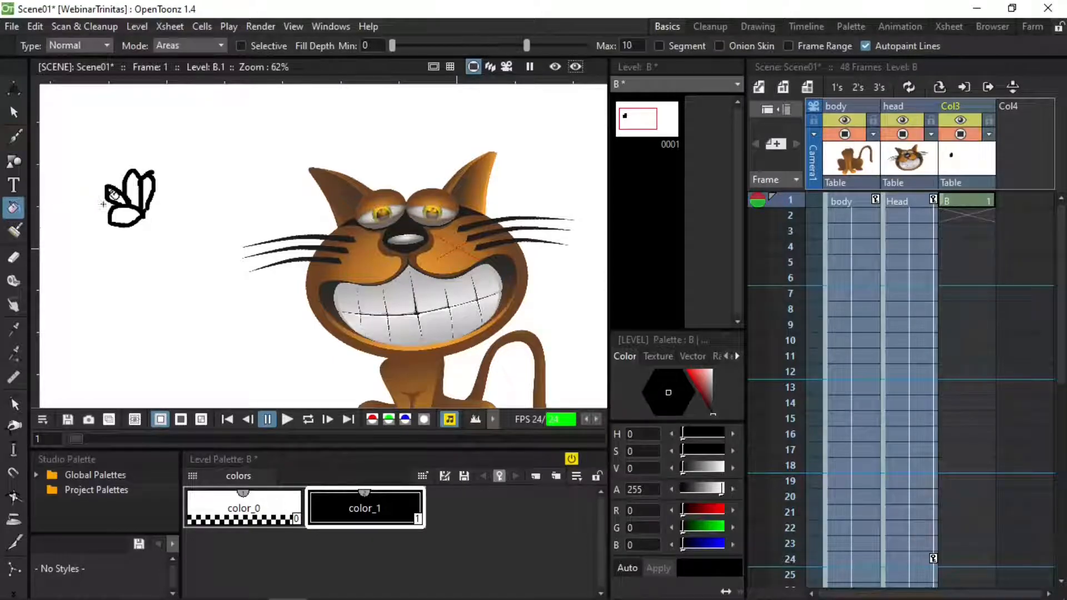
{"action": "left_click", "coordinate": [123, 207]}
{"action": "left_click", "coordinate": [117, 192]}
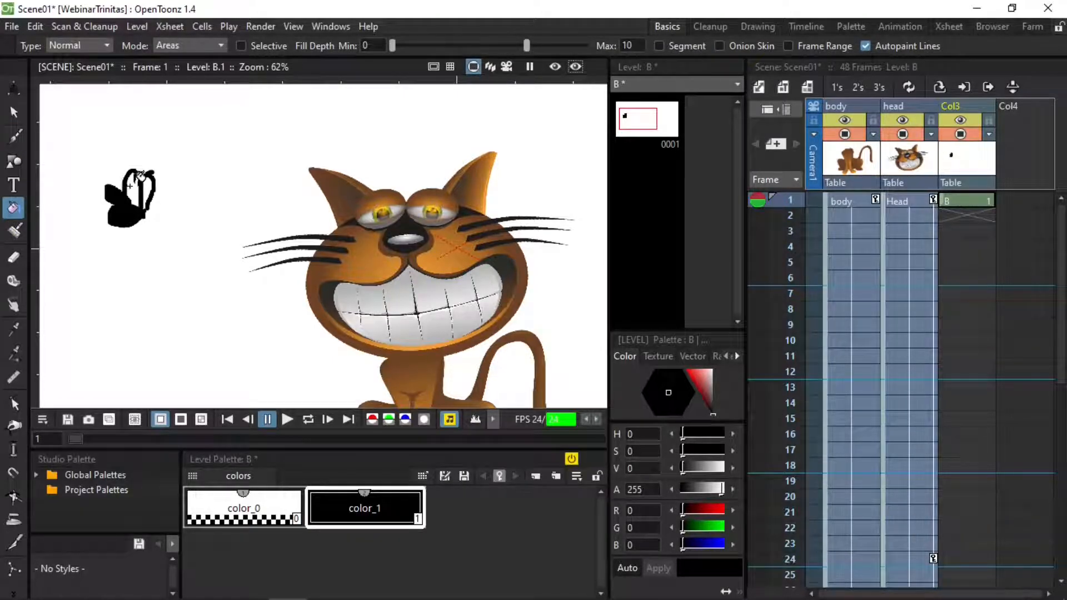
Try filling the insect's two upper wings with black, and undo those fills.
{"action": "left_click", "coordinate": [146, 186]}
{"action": "left_click", "coordinate": [132, 187]}
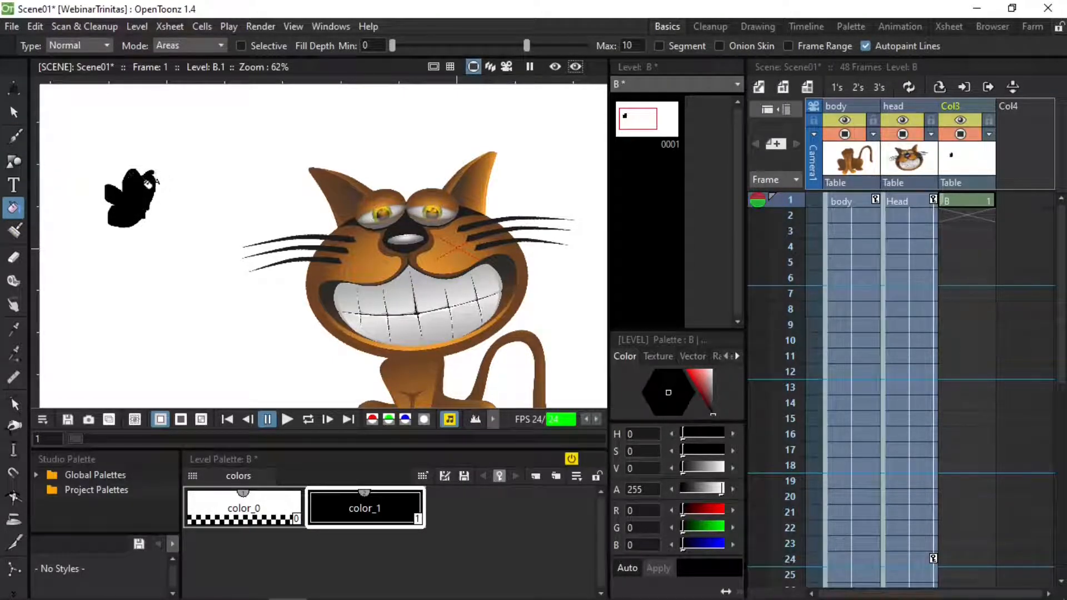
{"action": "scroll", "coordinate": [175, 232], "scroll_direction": "down", "scroll_amount": 4}
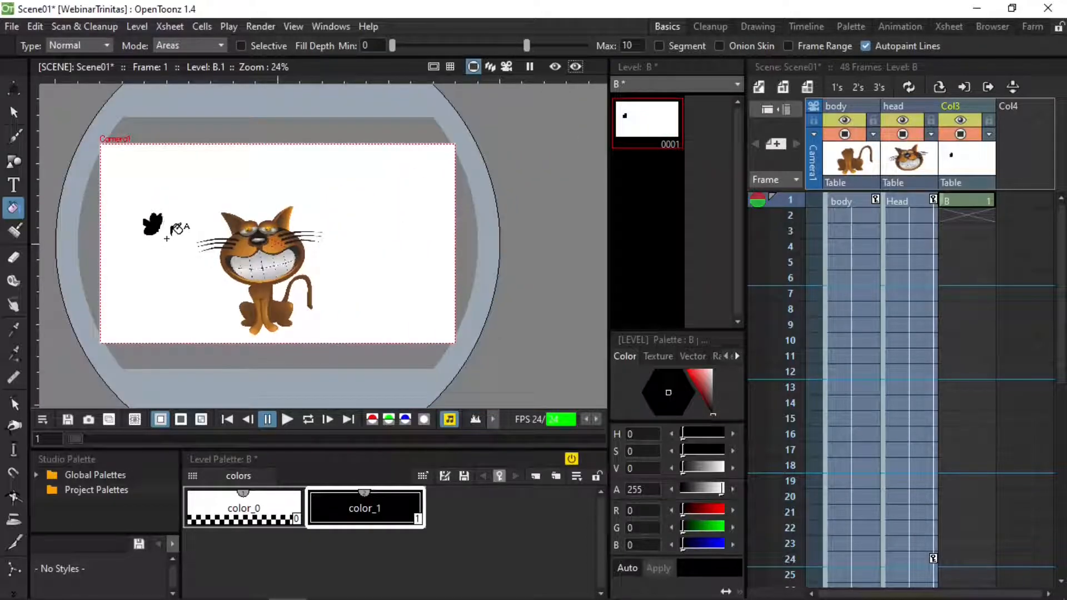
{"action": "scroll", "coordinate": [158, 231], "scroll_direction": "up", "scroll_amount": 3}
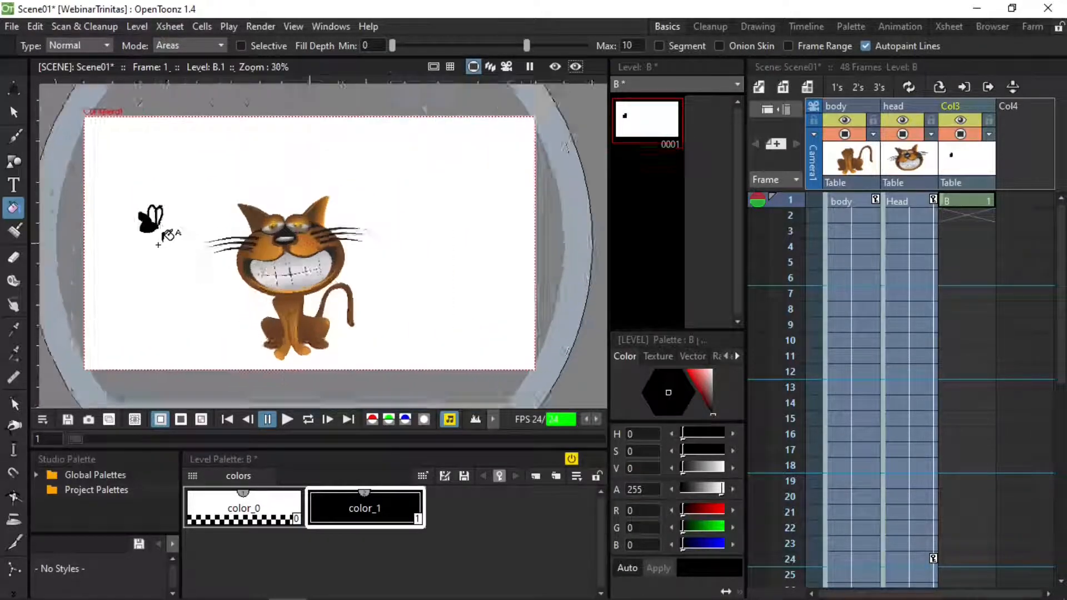
{"action": "scroll", "coordinate": [153, 228], "scroll_direction": "down", "scroll_amount": 2}
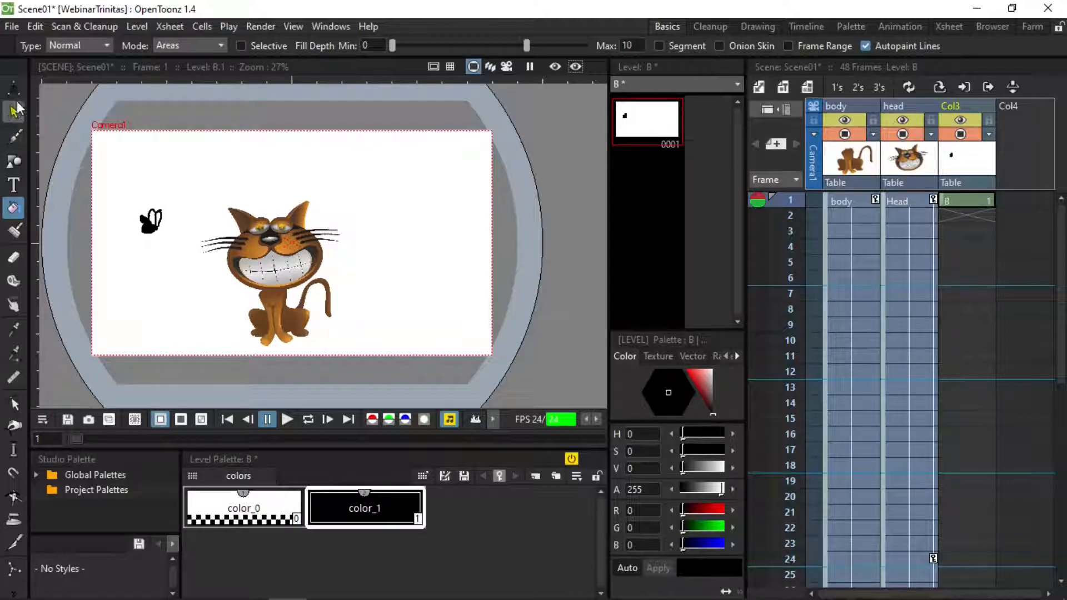
Move Col3's center onto the insect, about -146.6 mm E/W and 13.5 mm N/S, and set the Animate tool to Position.
{"action": "left_click", "coordinate": [14, 89]}
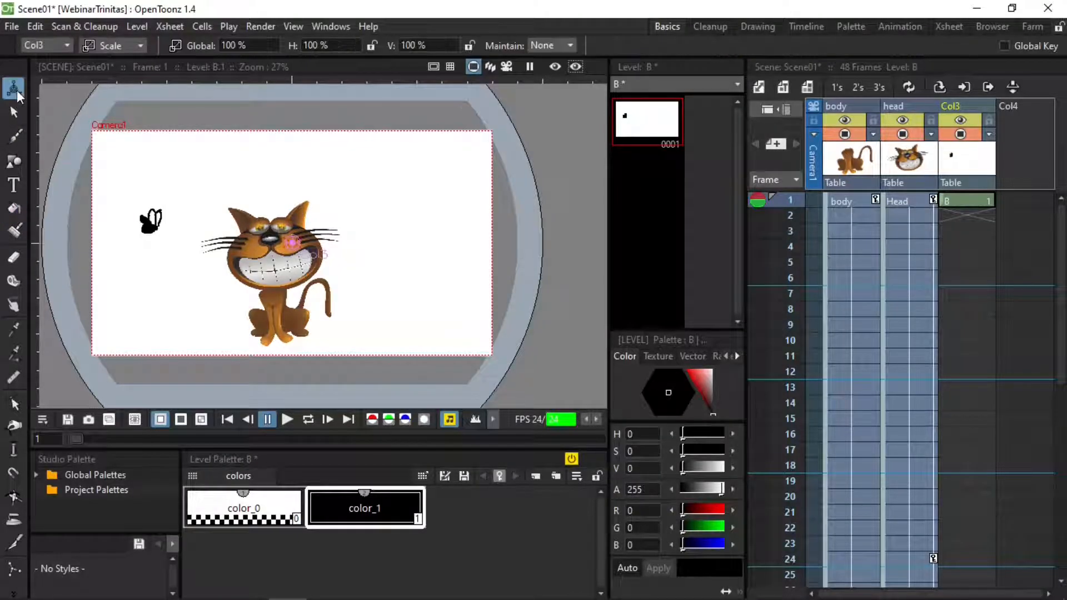
{"action": "left_click", "coordinate": [137, 45]}
{"action": "left_click", "coordinate": [131, 139]}
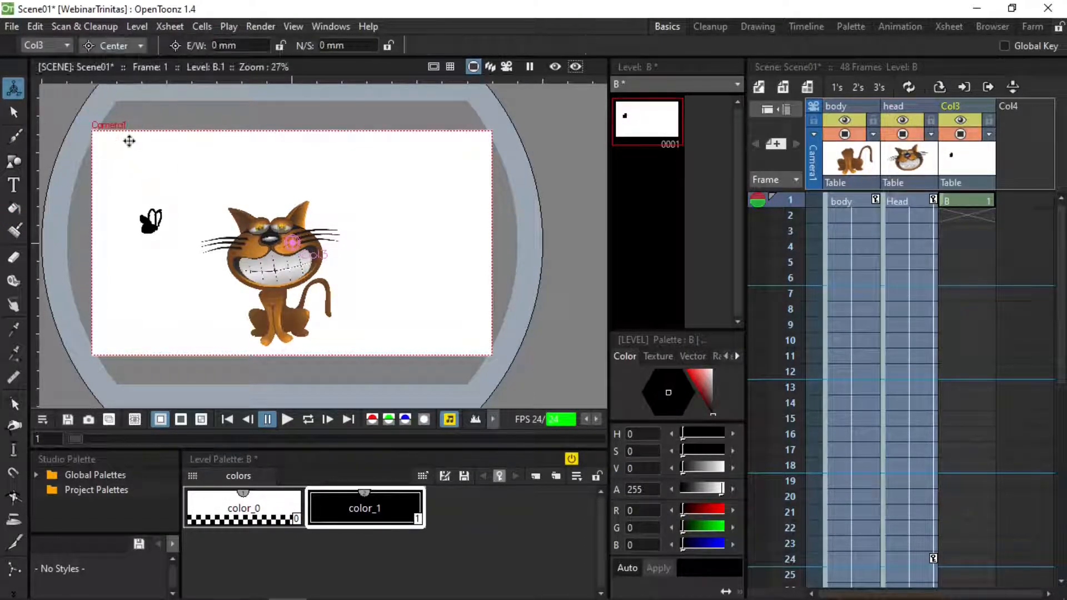
{"action": "left_click_drag", "start_coordinate": [293, 243], "coordinate": [148, 228]}
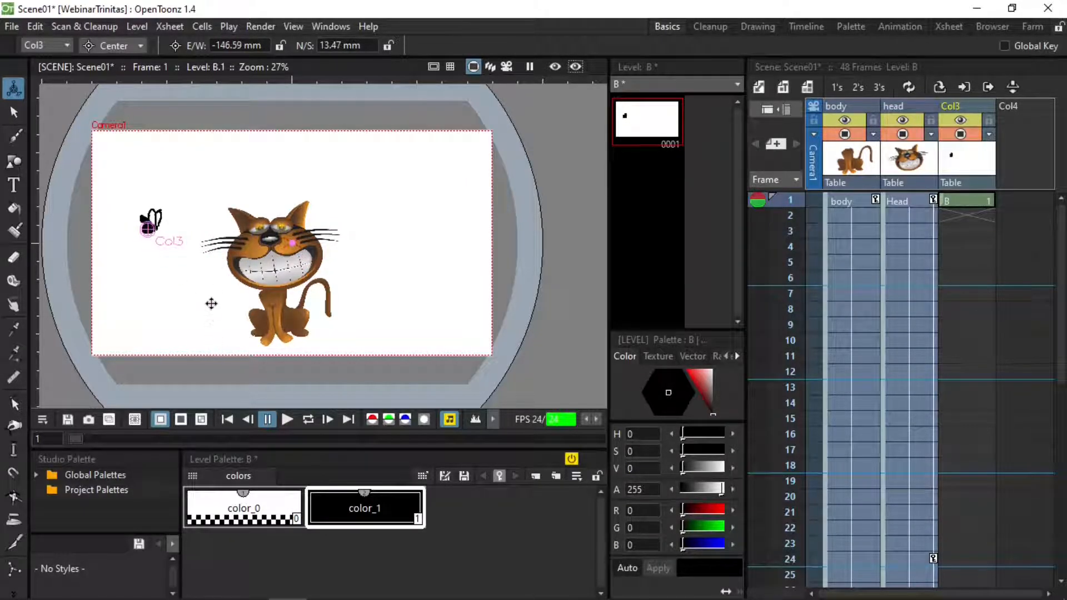
{"action": "left_click", "coordinate": [113, 45]}
{"action": "left_click", "coordinate": [120, 66]}
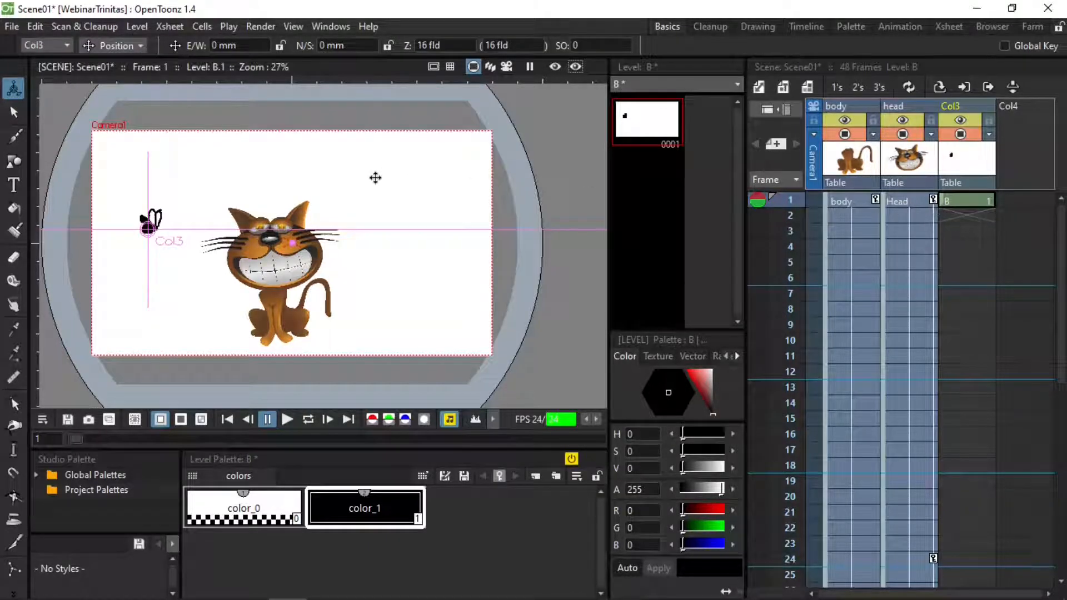
Extend the insect drawing in Col3 through frame 48 by filling in the empty cells.
{"action": "left_click", "coordinate": [966, 201]}
{"action": "scroll", "coordinate": [973, 250], "scroll_direction": "down", "scroll_amount": 10}
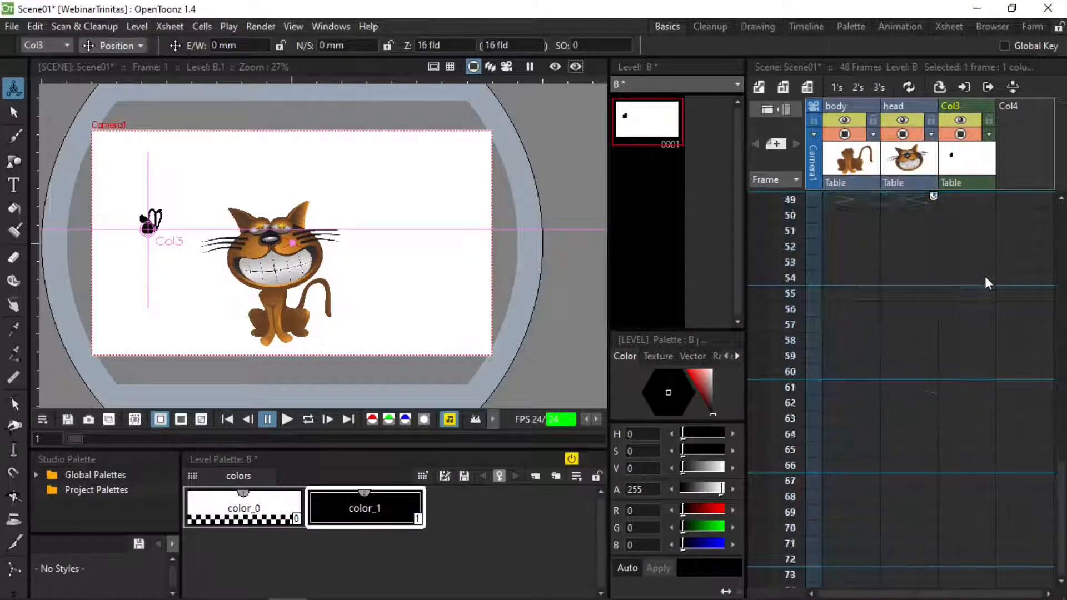
{"action": "scroll", "coordinate": [970, 284], "scroll_direction": "up", "scroll_amount": 3}
{"action": "left_click", "coordinate": [965, 279]}
{"action": "right_click", "coordinate": [966, 280]}
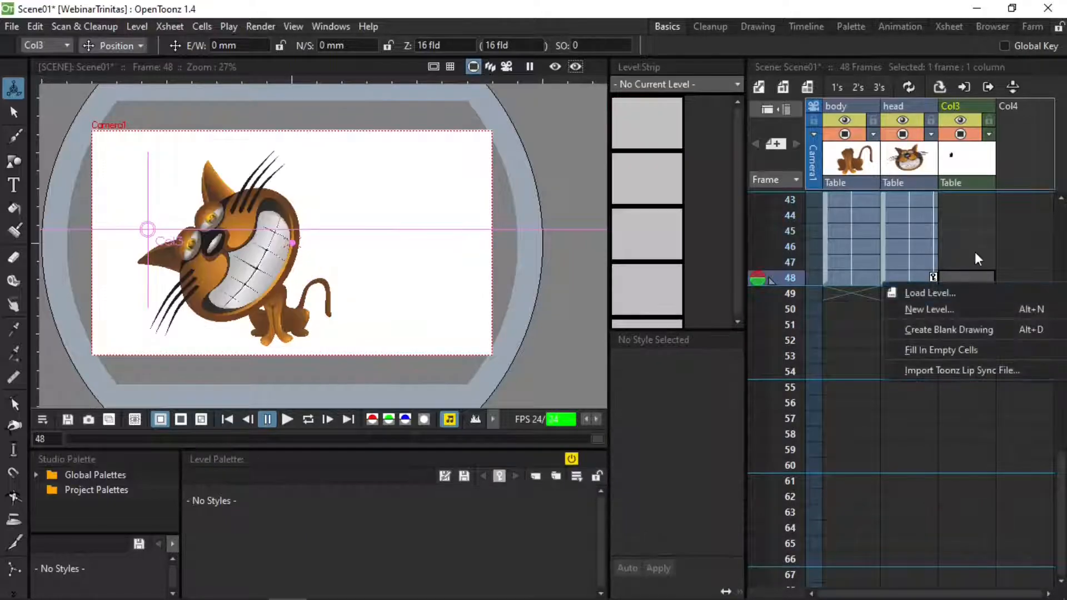
{"action": "left_click", "coordinate": [952, 344]}
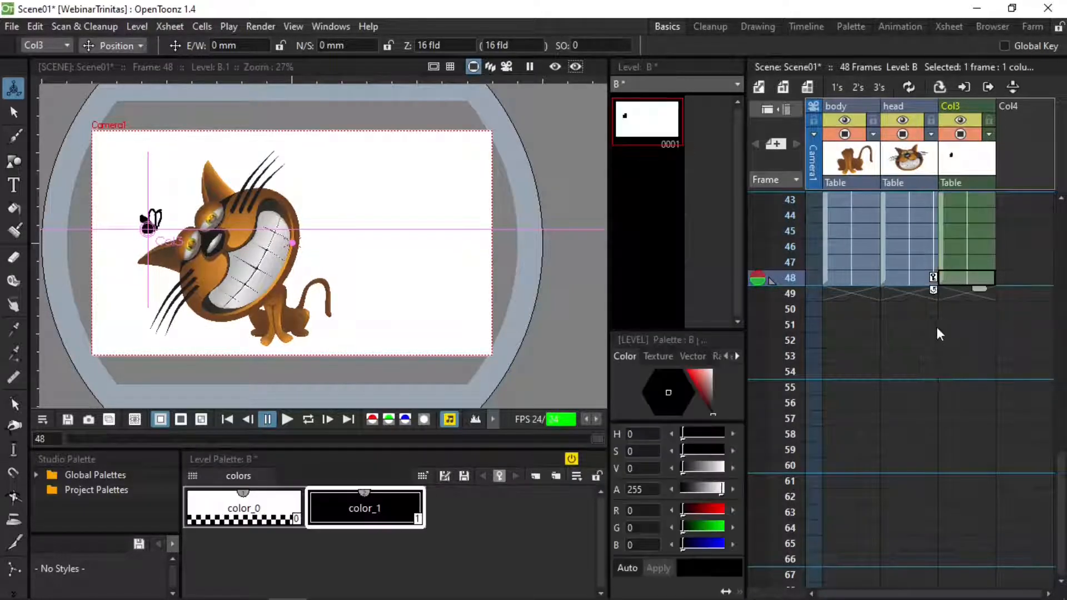
Move the insect across to the other side of the cat at frame 48, about 286 mm E/W and -1.6 mm N/S.
{"action": "scroll", "coordinate": [981, 242], "scroll_direction": "up", "scroll_amount": 10}
{"action": "scroll", "coordinate": [983, 242], "scroll_direction": "down", "scroll_amount": 10}
{"action": "left_click_drag", "start_coordinate": [149, 226], "coordinate": [432, 225]}
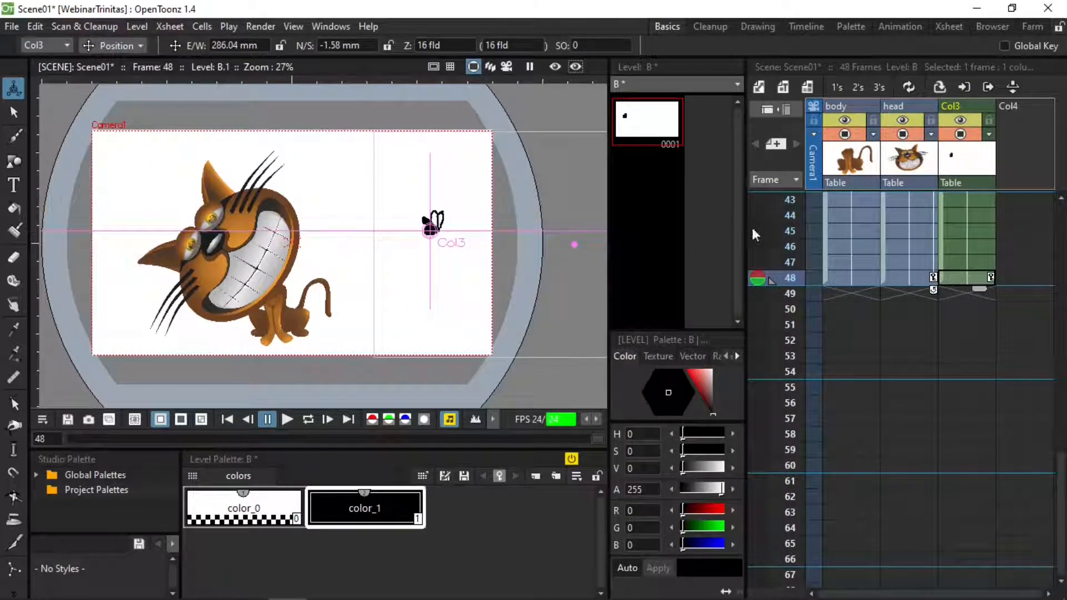
{"action": "scroll", "coordinate": [968, 242], "scroll_direction": "up", "scroll_amount": 4}
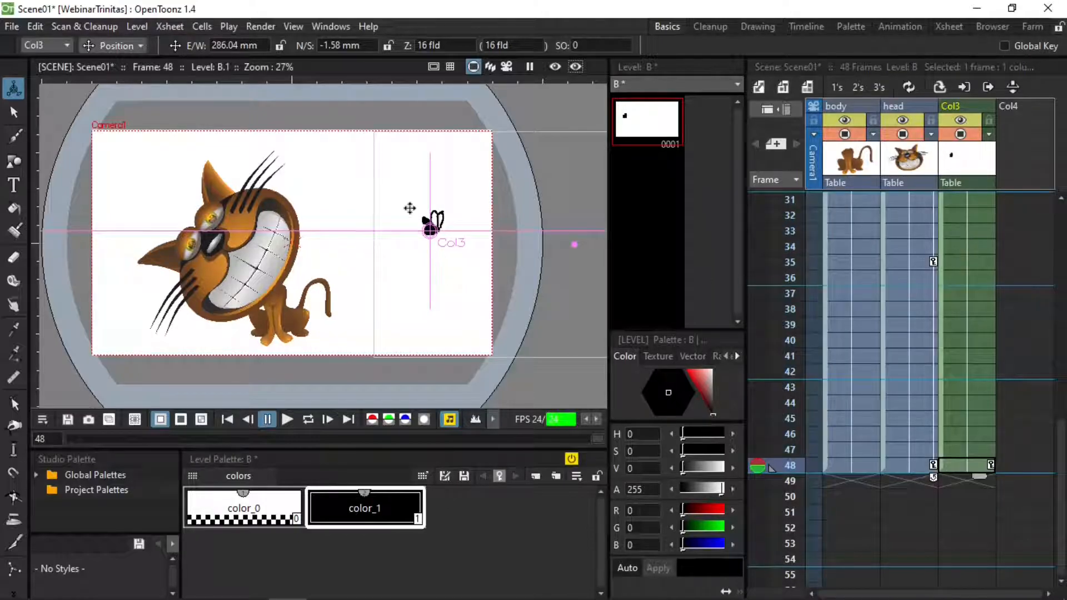
Play back the animation and inspect Col3's keyframes between frames 1 and 48.
{"action": "left_click", "coordinate": [288, 419]}
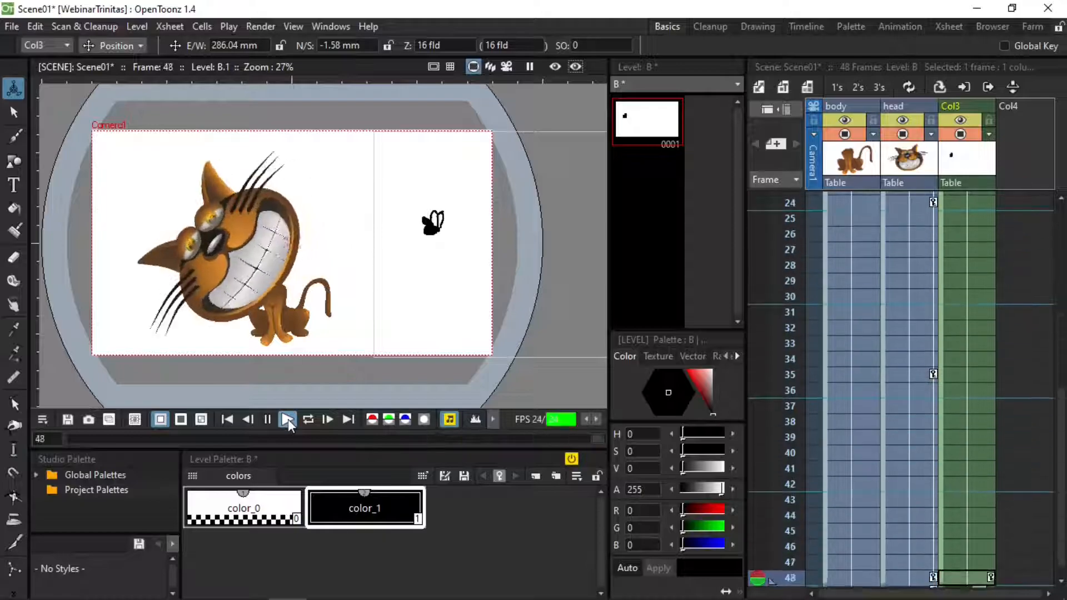
{"action": "scroll", "coordinate": [985, 403], "scroll_direction": "down", "scroll_amount": 8}
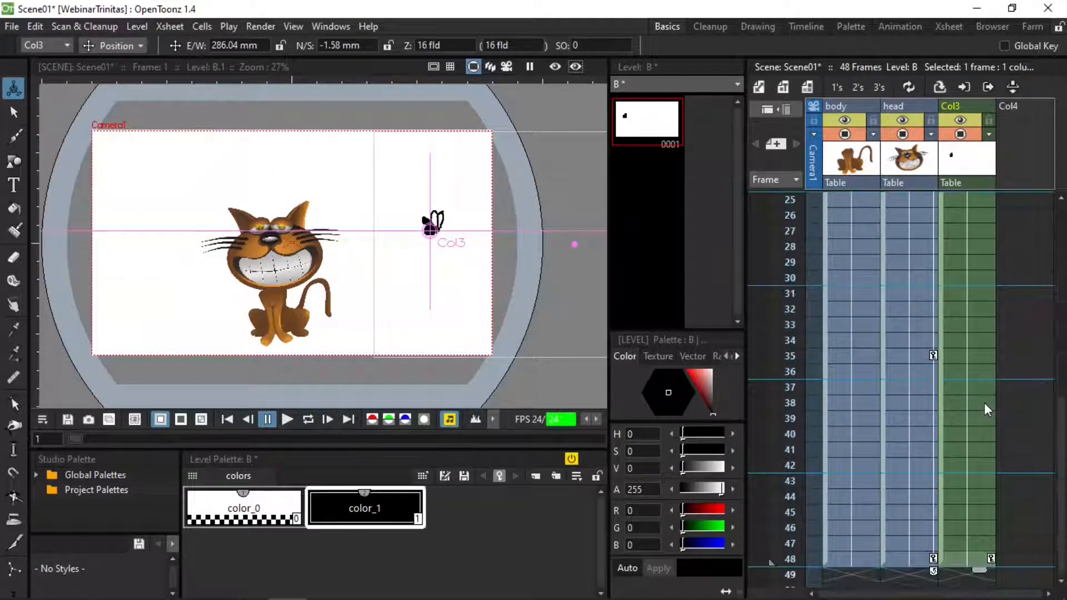
{"action": "scroll", "coordinate": [981, 396], "scroll_direction": "up", "scroll_amount": 8}
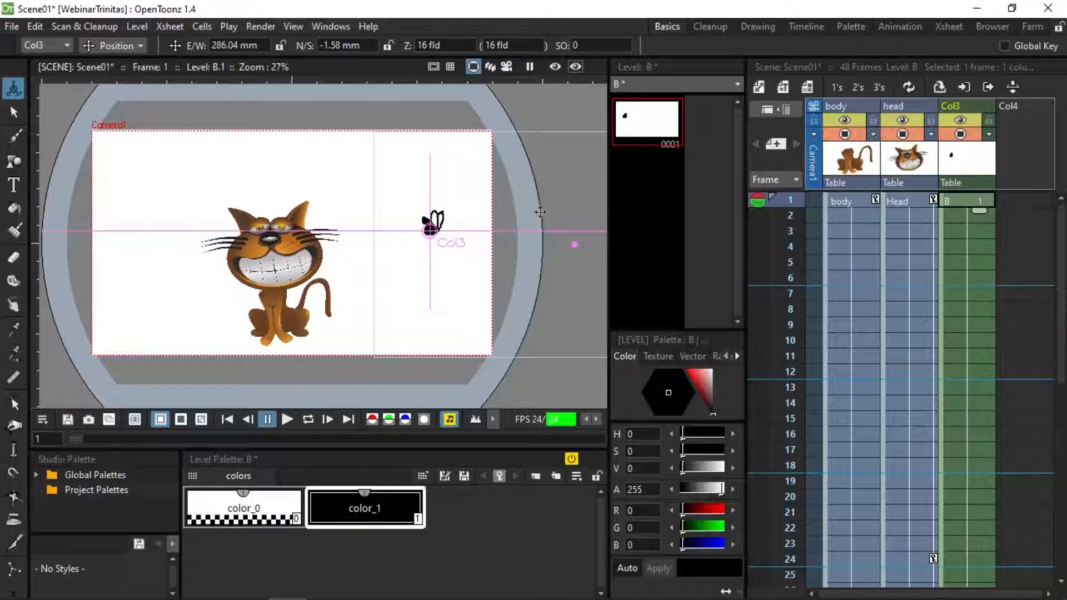
Move the insect at frame 1 to about -19.8 mm E/W and -2.4 mm N/S, and play back its flight.
{"action": "left_click_drag", "start_coordinate": [432, 228], "coordinate": [130, 225]}
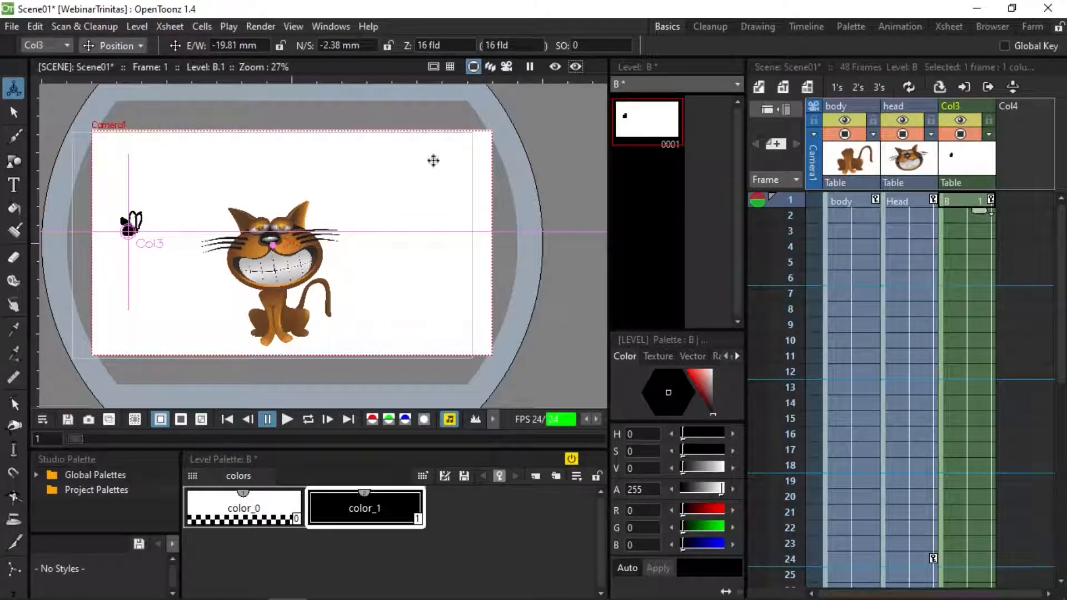
{"action": "left_click", "coordinate": [281, 422]}
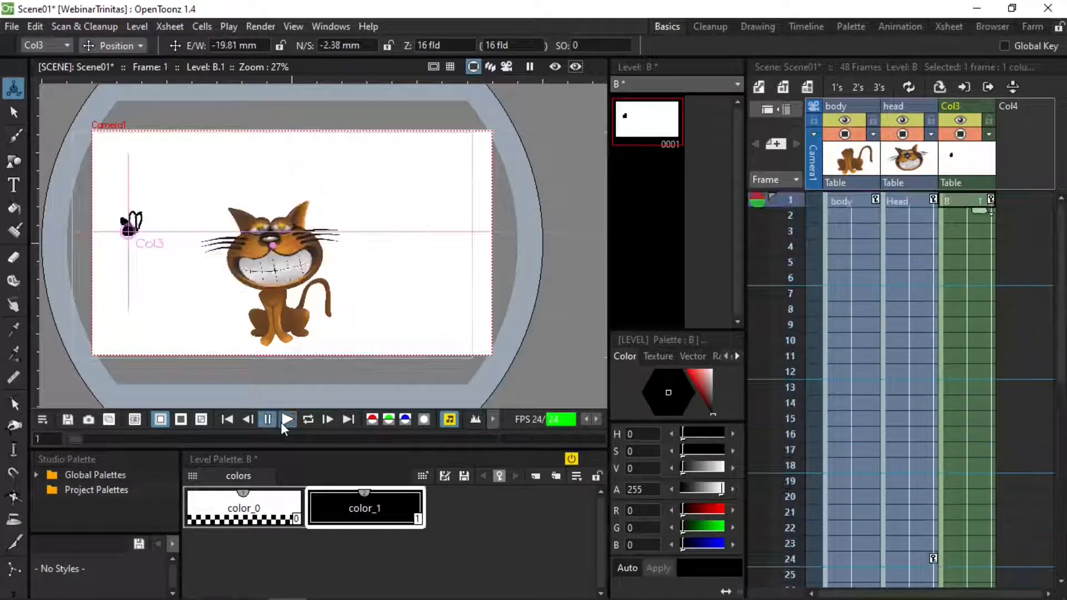
{"action": "left_click", "coordinate": [281, 422]}
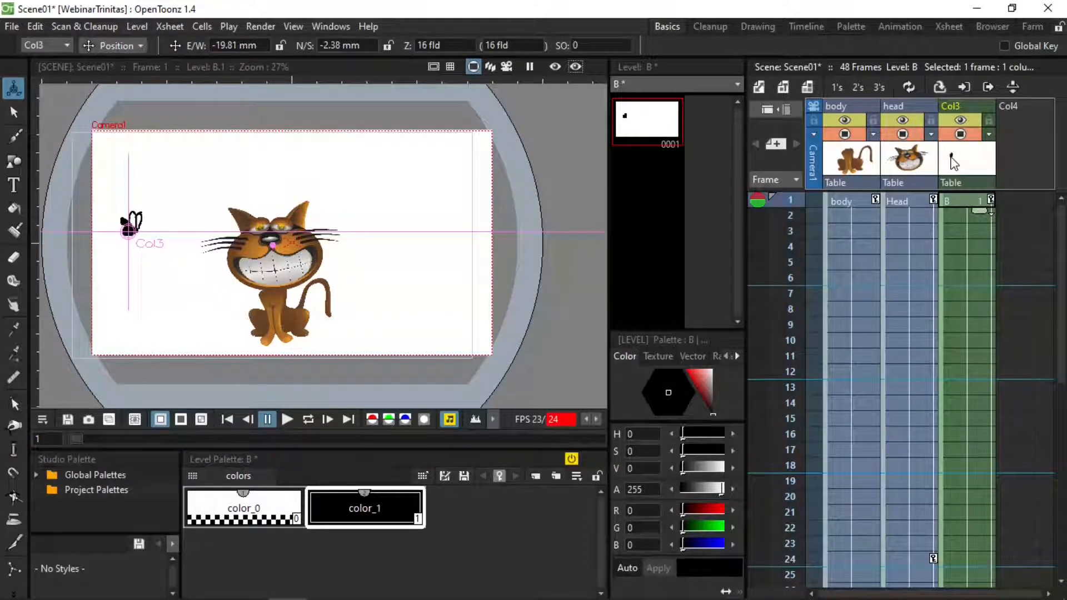
Reorder the insect's column before the body column so it passes behind the cat, and replay the animation.
{"action": "left_click_drag", "start_coordinate": [966, 102], "coordinate": [836, 98]}
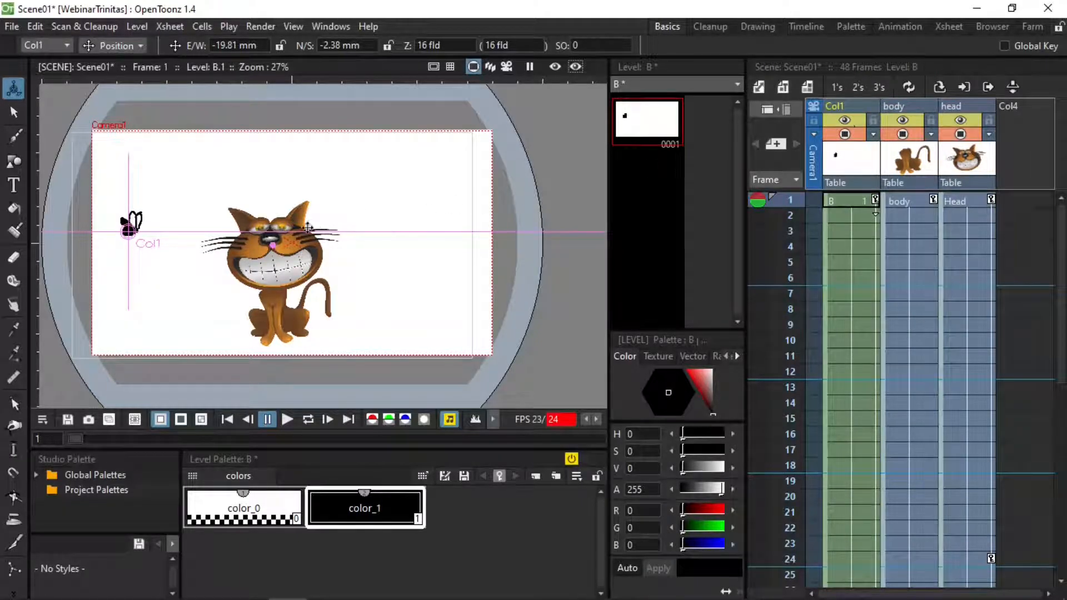
{"action": "left_click", "coordinate": [289, 420]}
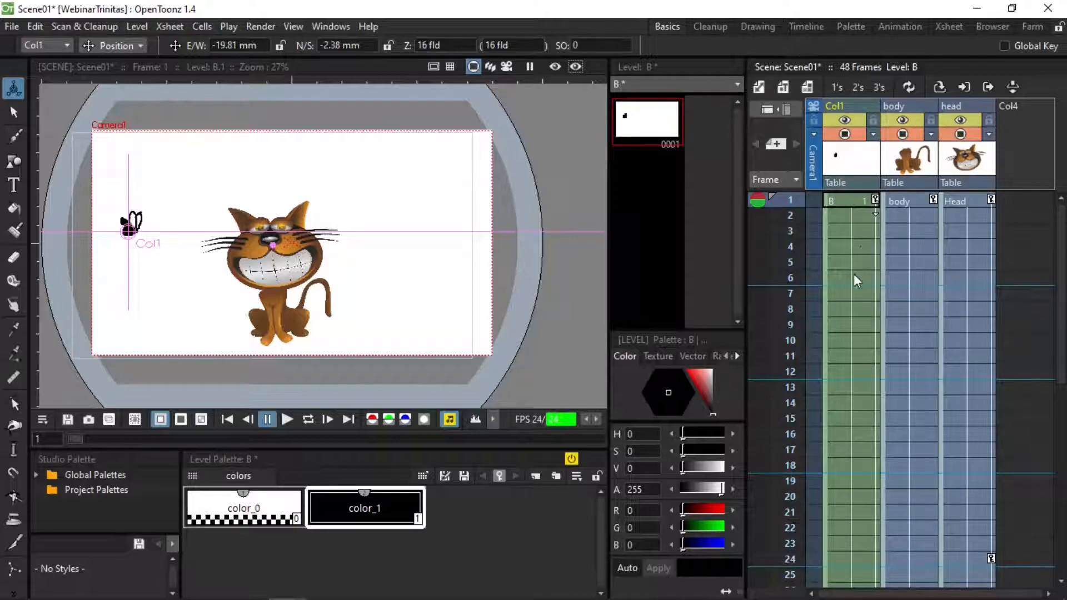
Keyframe the insect's position at frames 8, 11, 18 and 23 of Col1, about 33.7/-22.1 mm at frame 8 and 214.7/39.6 mm at frame 23.
{"action": "left_click", "coordinate": [842, 310]}
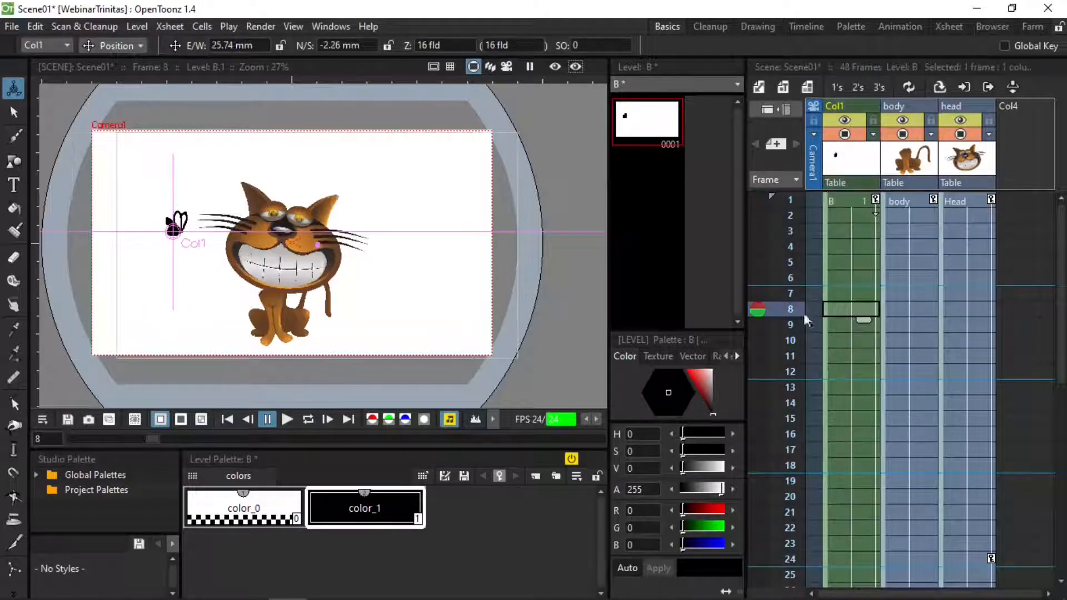
{"action": "left_click_drag", "start_coordinate": [168, 253], "coordinate": [414, 315]}
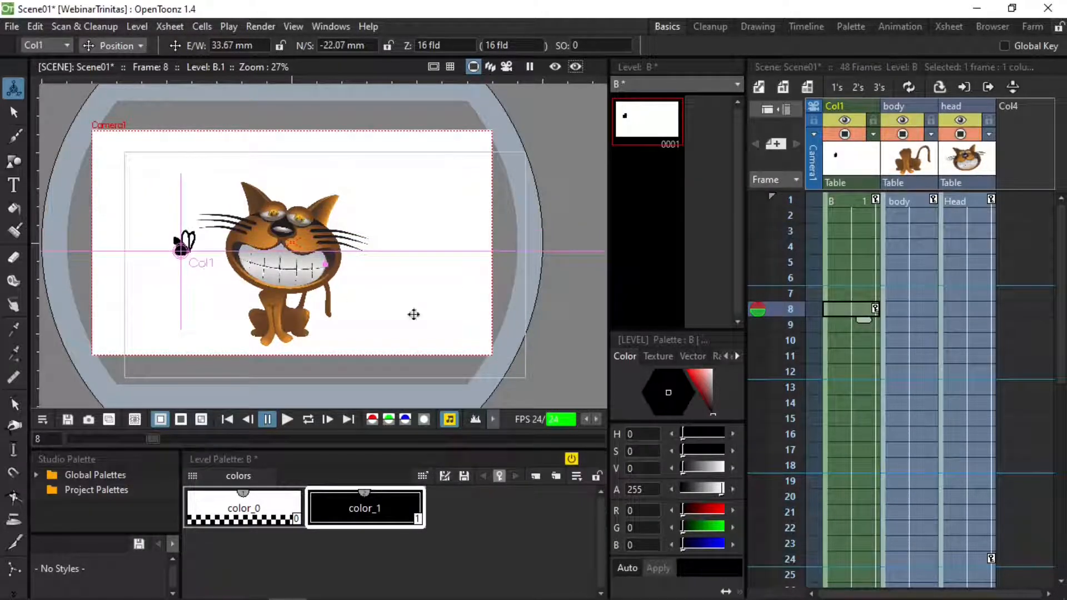
{"action": "left_click", "coordinate": [843, 356]}
{"action": "left_click_drag", "start_coordinate": [201, 236], "coordinate": [360, 189]}
{"action": "left_click", "coordinate": [863, 470]}
{"action": "left_click", "coordinate": [856, 545]}
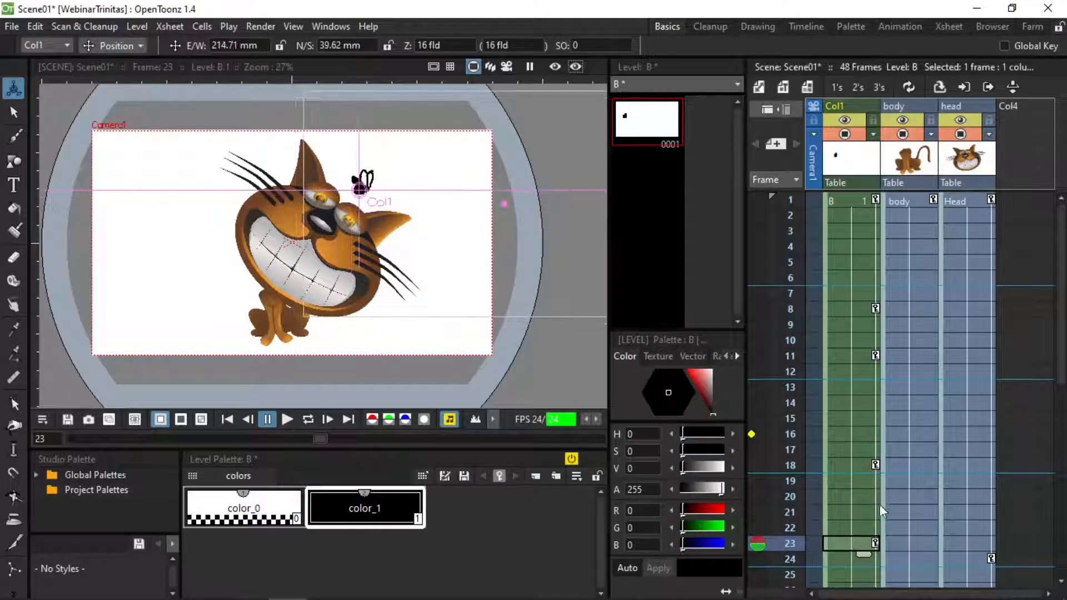
Keyframe further insect positions in Col1 at frames 33 and 43 to vary its flight path.
{"action": "scroll", "coordinate": [869, 463], "scroll_direction": "down", "scroll_amount": 4}
{"action": "left_click", "coordinate": [846, 518]}
{"action": "left_click_drag", "start_coordinate": [445, 187], "coordinate": [476, 222]}
{"action": "scroll", "coordinate": [896, 509], "scroll_direction": "down", "scroll_amount": 4}
{"action": "left_click", "coordinate": [853, 481]}
Inspect the insect's keyframe at frame 33 and play back the complete animation.
{"action": "left_click", "coordinate": [1025, 403]}
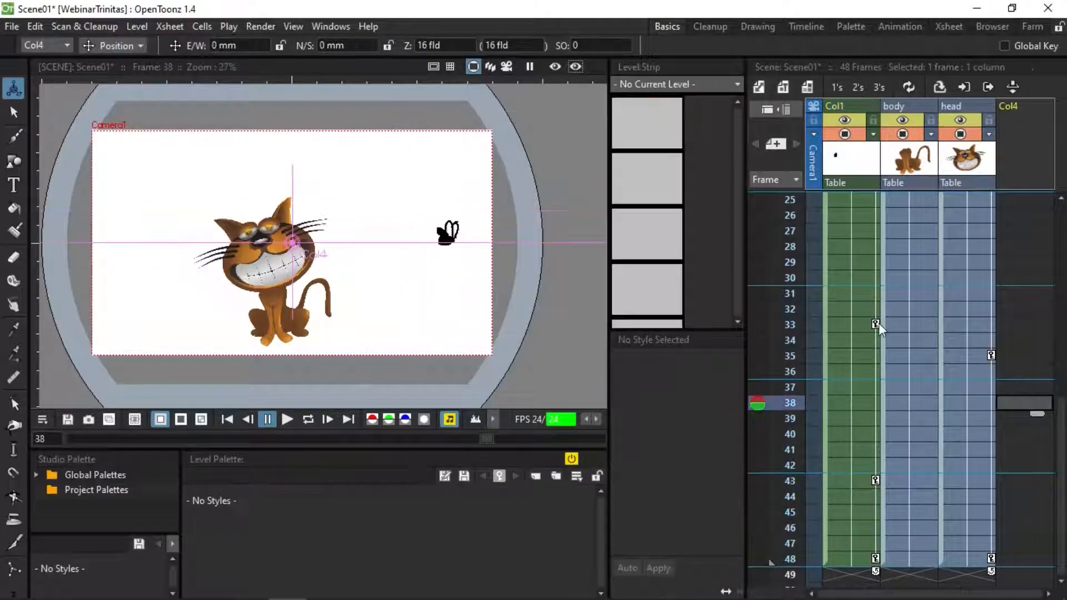
{"action": "left_click", "coordinate": [876, 325]}
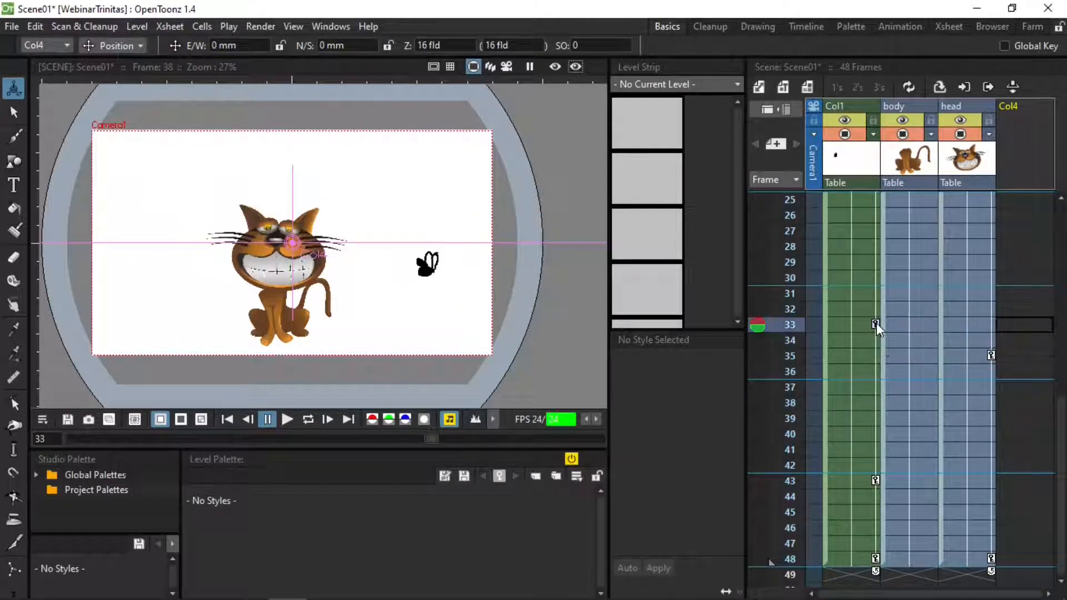
{"action": "mouse_move", "coordinate": [877, 323]}
{"action": "left_mouse_down"}
{"action": "mouse_move", "coordinate": [871, 282]}
{"action": "mouse_move", "coordinate": [876, 319]}
{"action": "left_mouse_up"}
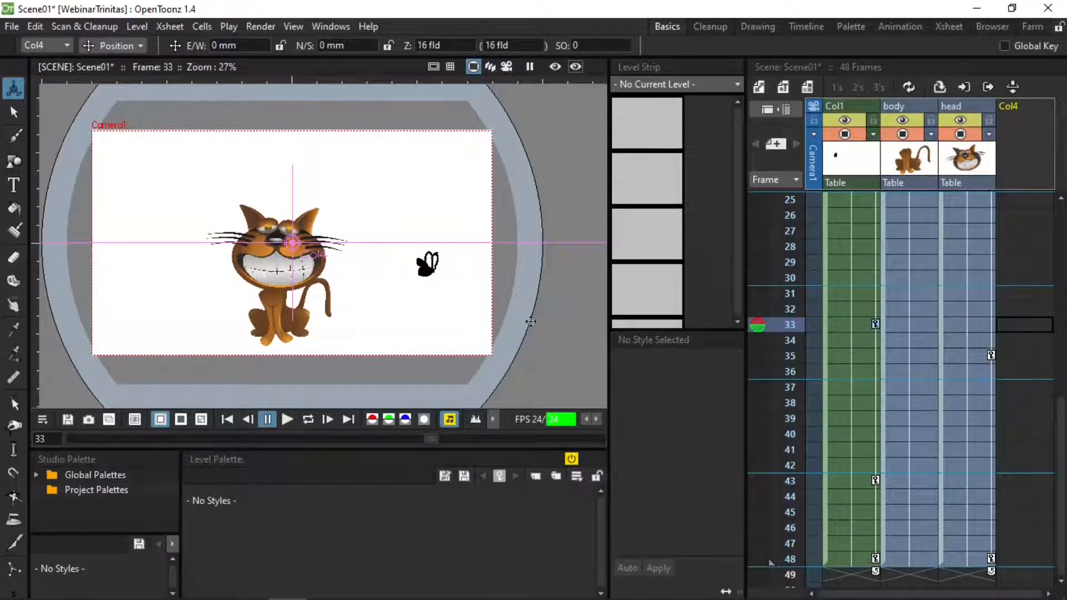
{"action": "left_click", "coordinate": [292, 418]}
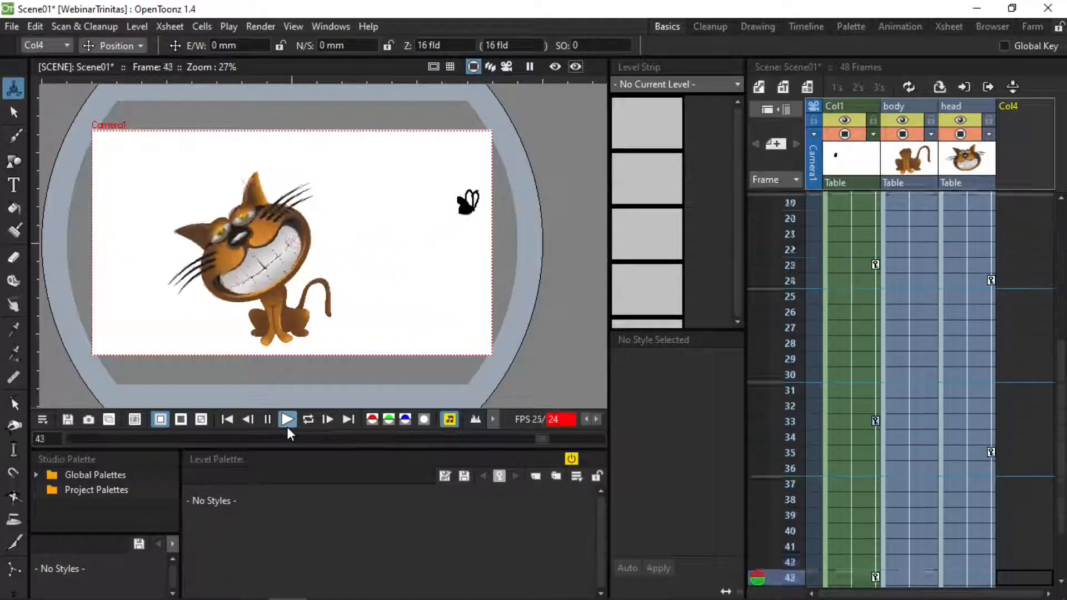
{"action": "left_click", "coordinate": [269, 419]}
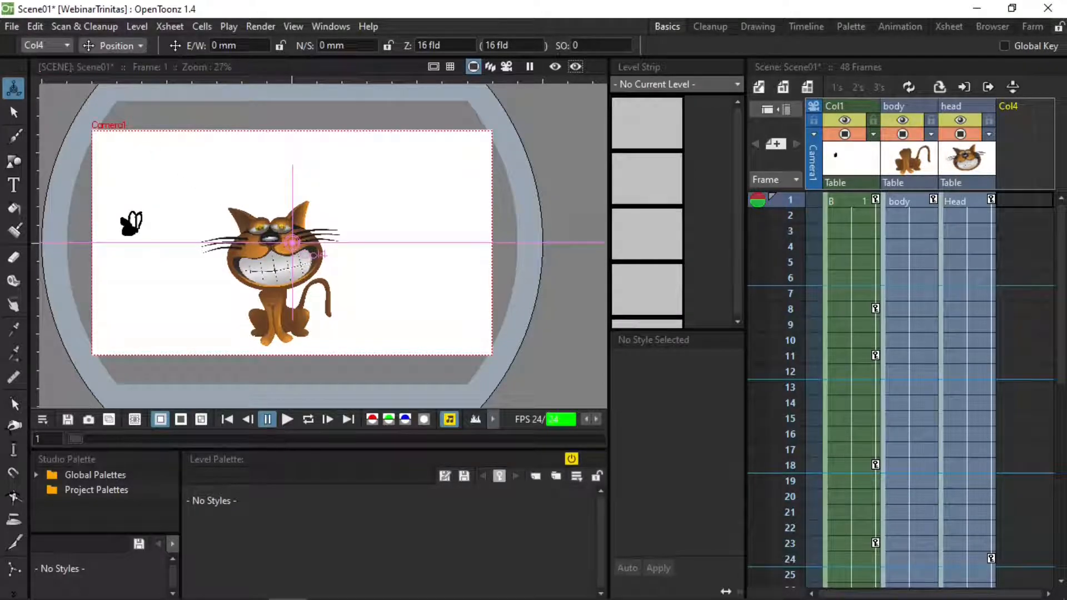
Set the output file format to gif and render Scene01 from frame 1 to 48.
{"action": "left_click", "coordinate": [255, 27]}
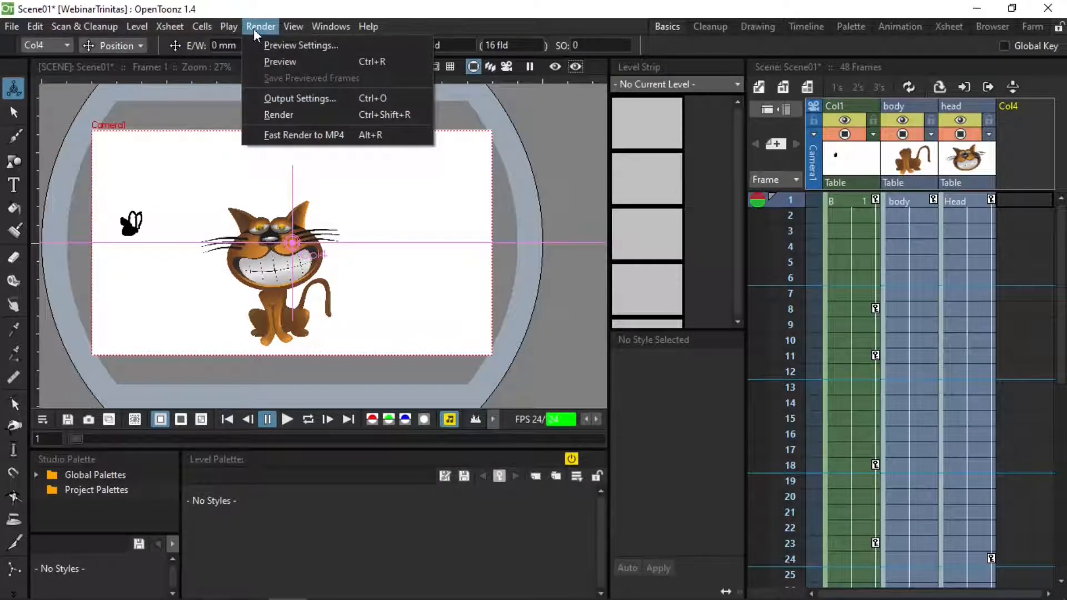
{"action": "left_click", "coordinate": [304, 136]}
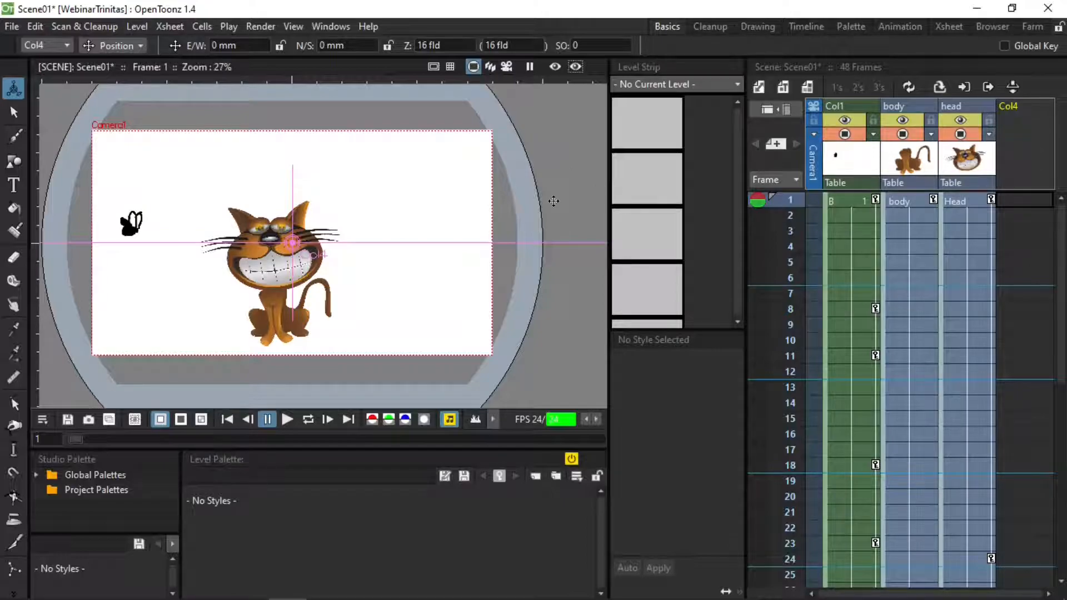
{"action": "left_click", "coordinate": [259, 27]}
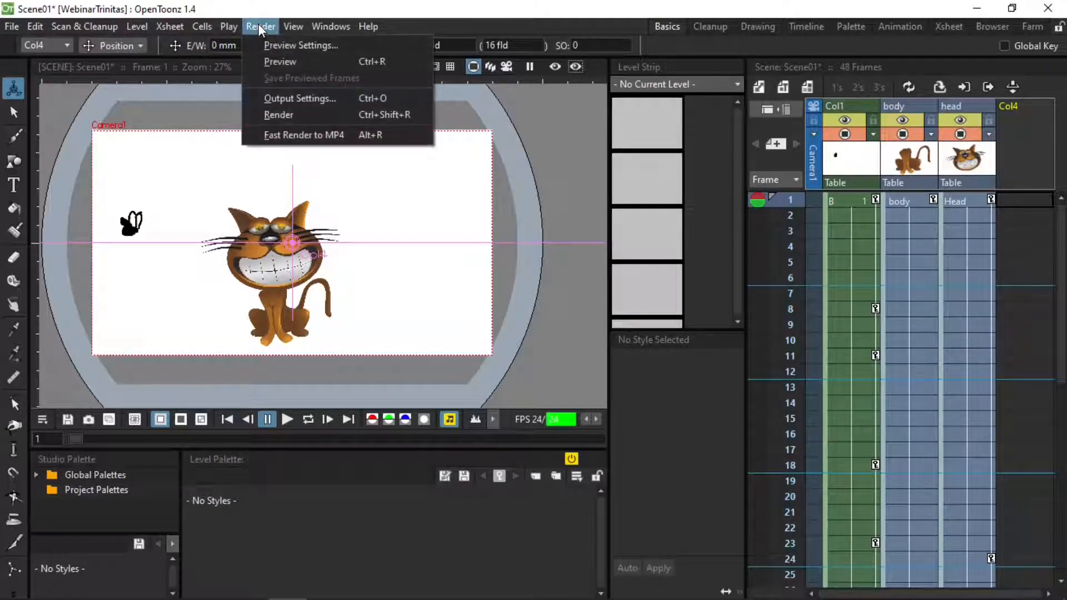
{"action": "left_click", "coordinate": [275, 99]}
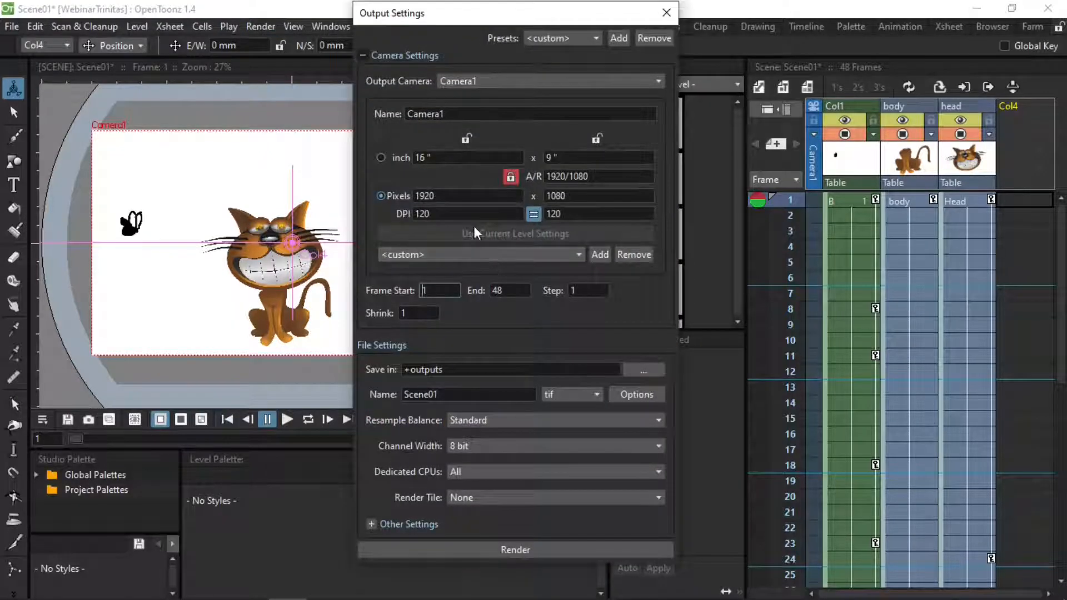
{"action": "left_click", "coordinate": [423, 290]}
{"action": "left_click", "coordinate": [596, 395]}
{"action": "left_click", "coordinate": [589, 405]}
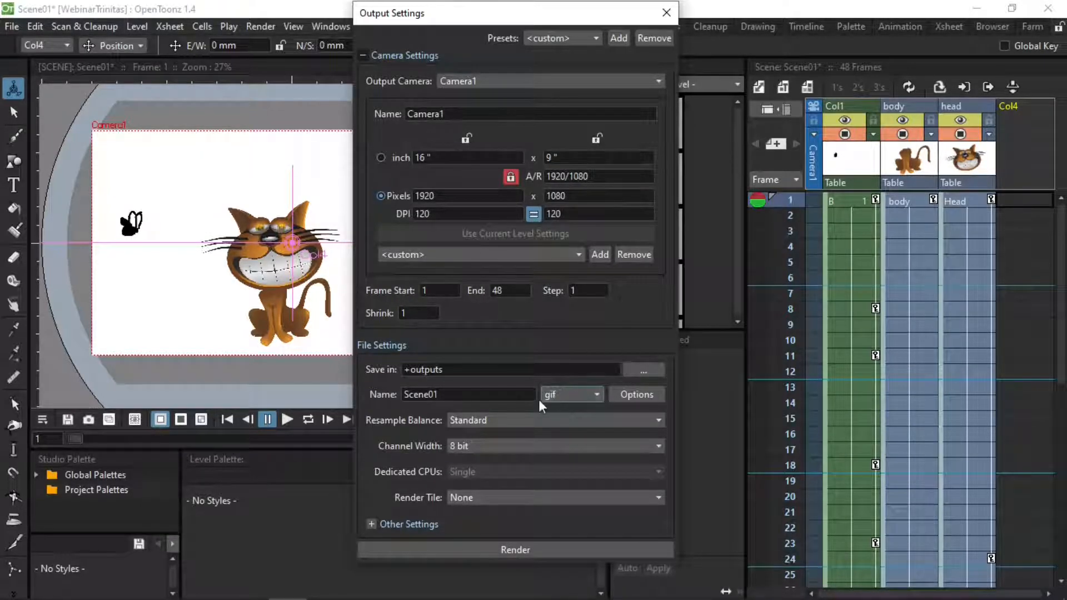
{"action": "left_click", "coordinate": [472, 552]}
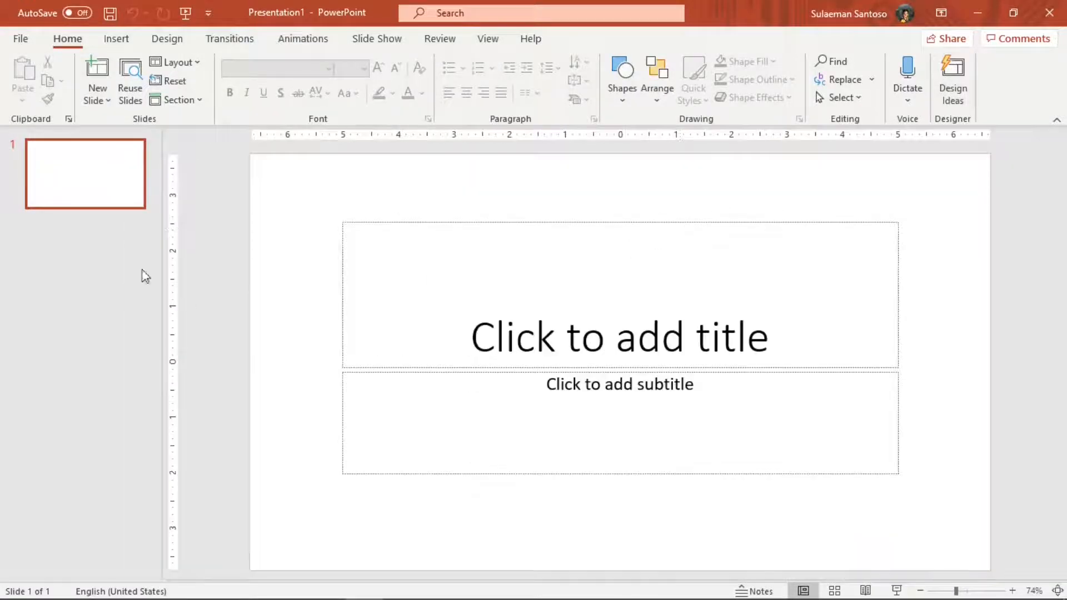
Switch to the outputs folder, place the rendered Scene01.gif on the blank PowerPoint slide, and return to OpenToonz.
{"action": "key", "text": "alt+Tab"}
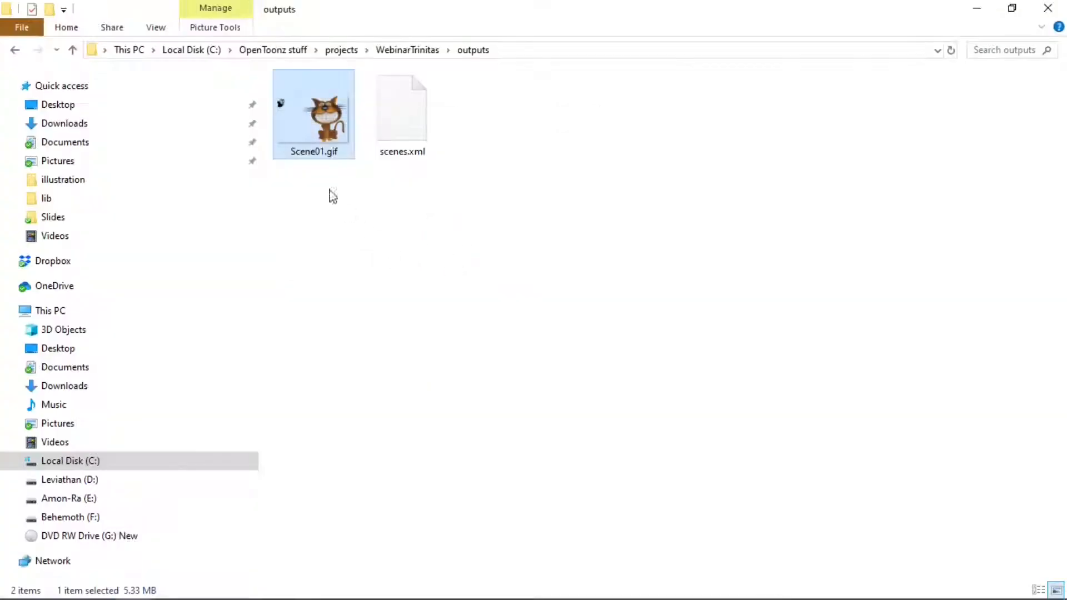
{"action": "left_click_drag", "start_coordinate": [314, 124], "coordinate": [480, 371]}
{"action": "key", "text": "alt+Tab"}
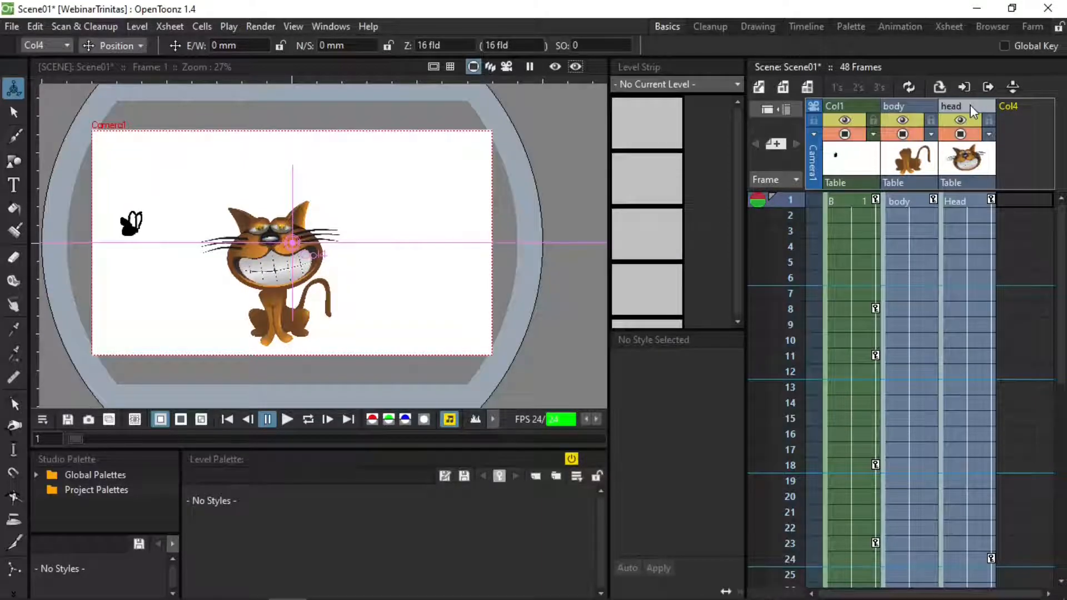
Clear the insect, body and head columns from the scene and import the sule character image at frame 1 of Col1.
{"action": "left_click", "coordinate": [965, 106]}
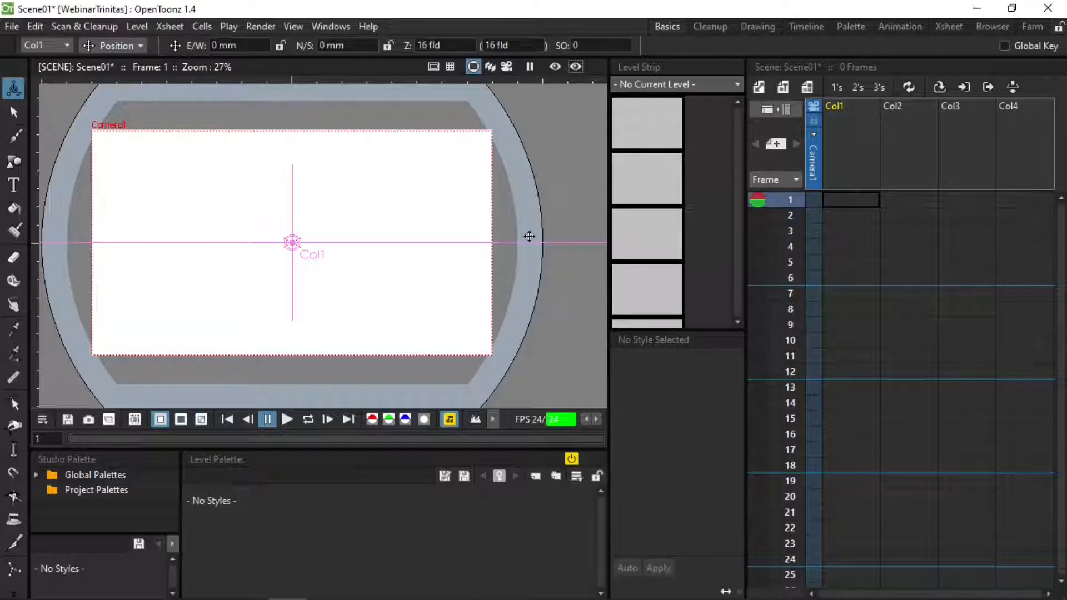
{"action": "left_click", "coordinate": [14, 111]}
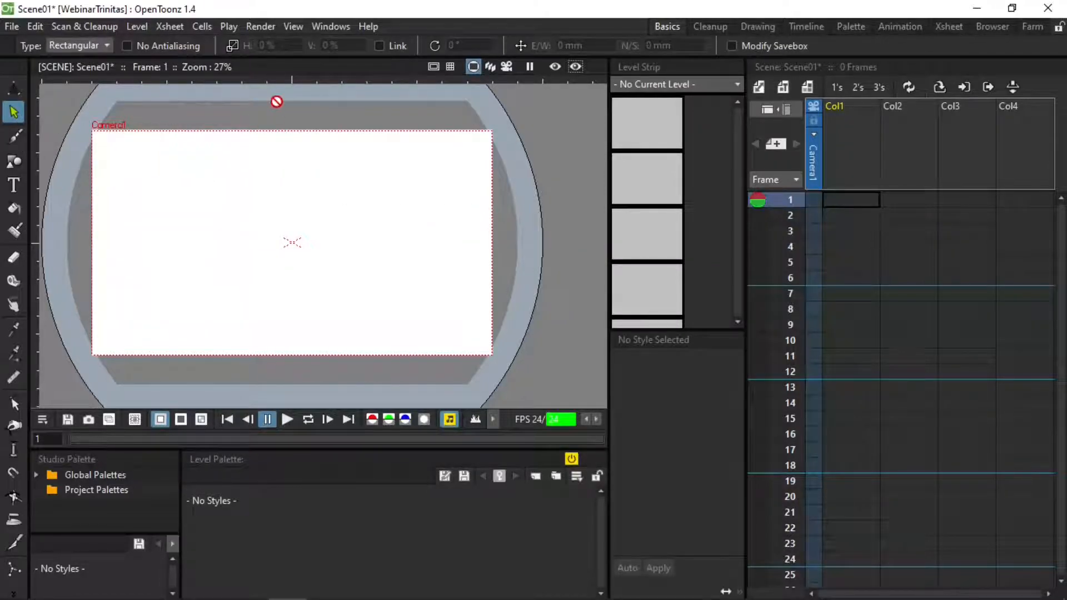
{"action": "key", "text": "alt+Tab"}
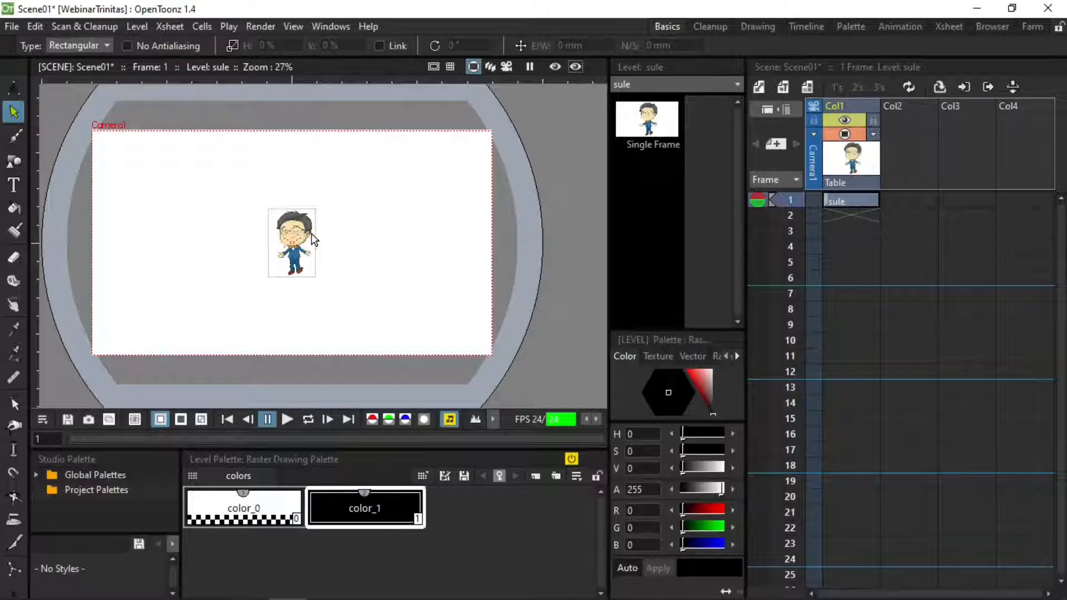
{"action": "scroll", "coordinate": [311, 233], "scroll_direction": "up", "scroll_amount": 3}
{"action": "scroll", "coordinate": [314, 239], "scroll_direction": "up", "scroll_amount": 4}
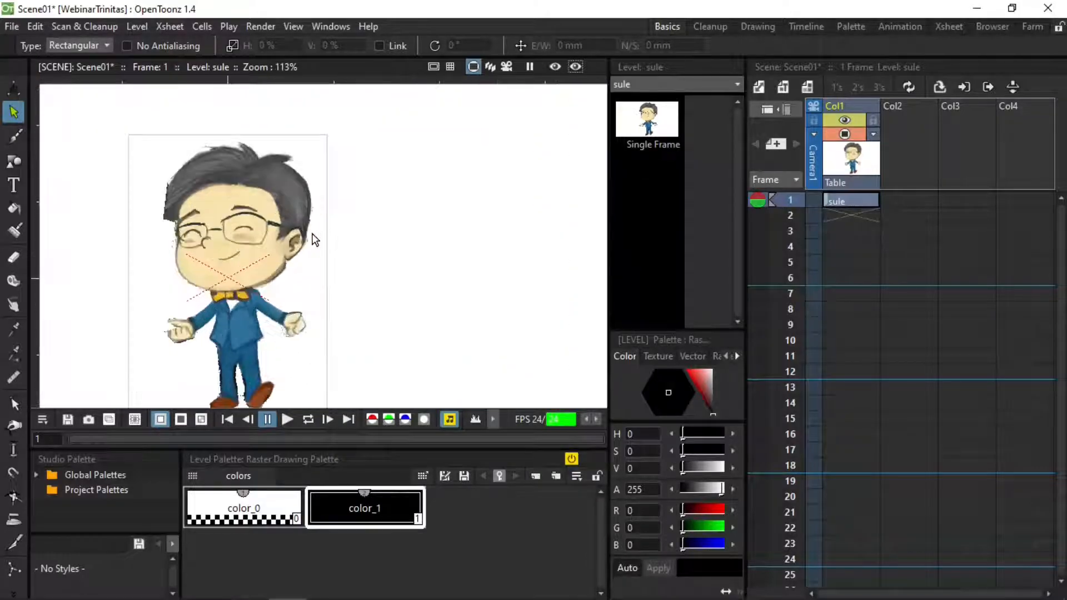
{"action": "left_click_drag", "start_coordinate": [314, 246], "coordinate": [345, 222]}
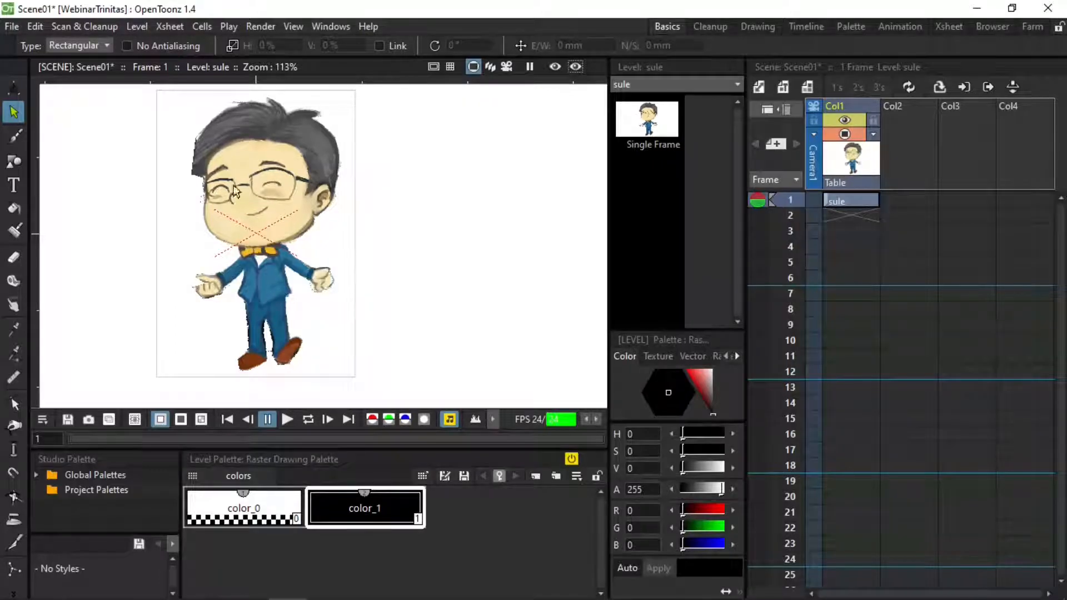
Start creating a Plastic tool mesh for the character and examine the preview around the legs and shoes.
{"action": "left_click", "coordinate": [14, 594]}
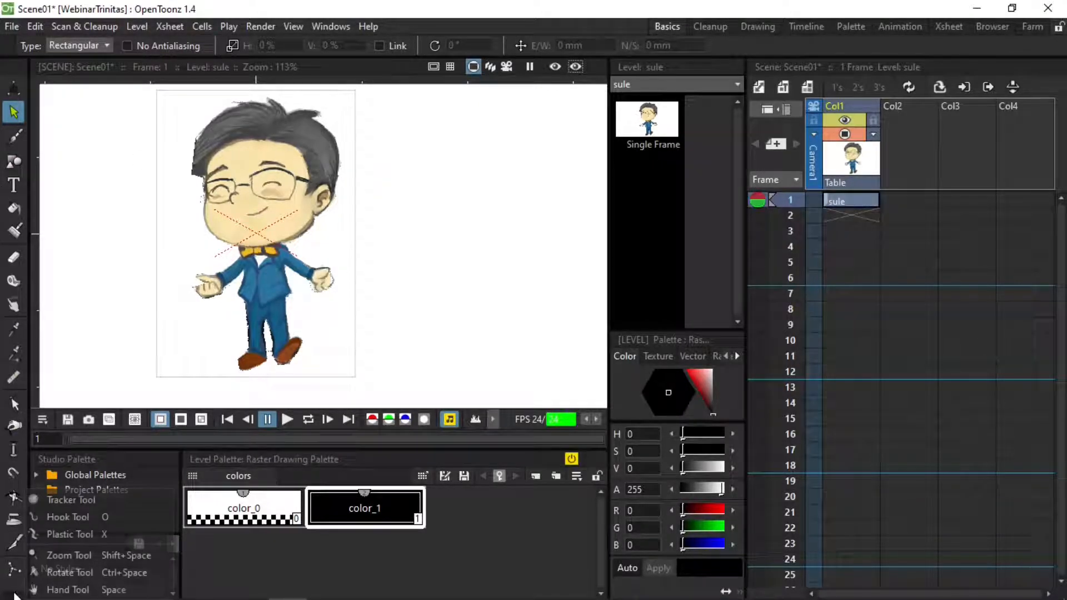
{"action": "left_click", "coordinate": [91, 535]}
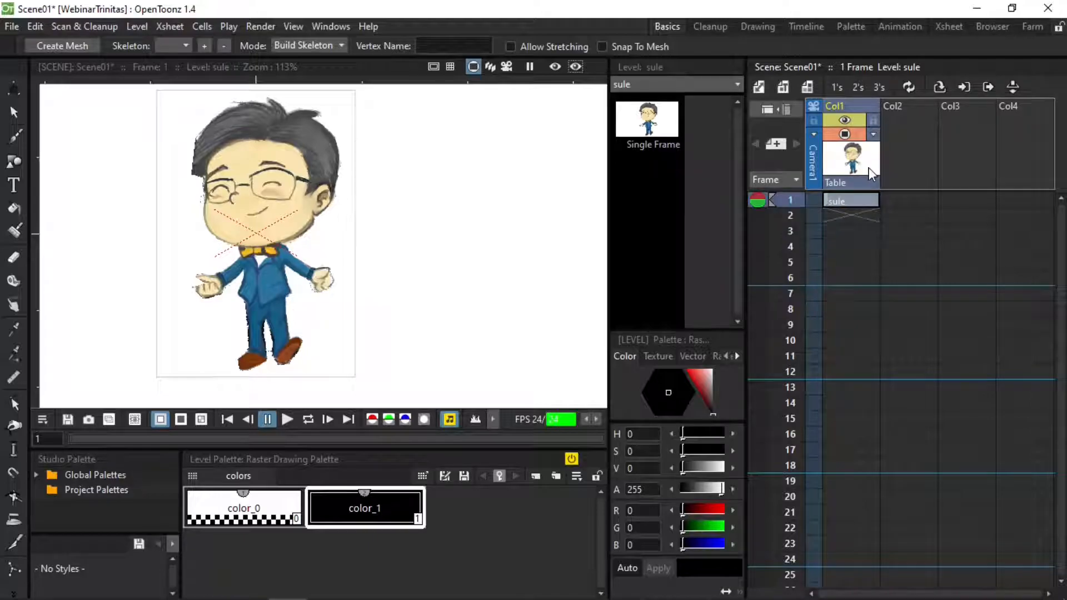
{"action": "left_click", "coordinate": [79, 46]}
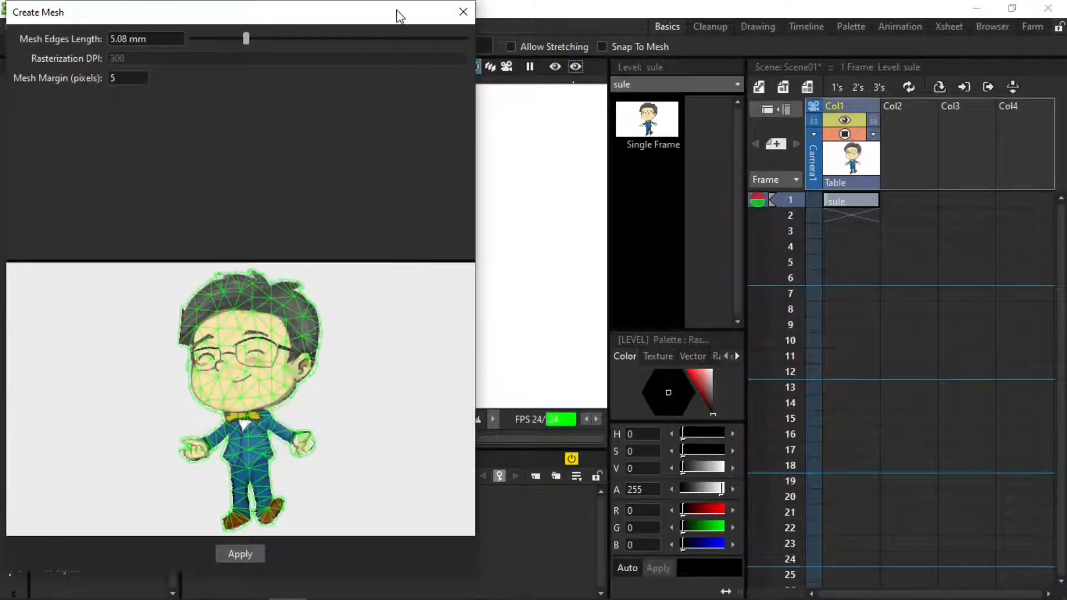
{"action": "left_click_drag", "start_coordinate": [398, 12], "coordinate": [512, 45]}
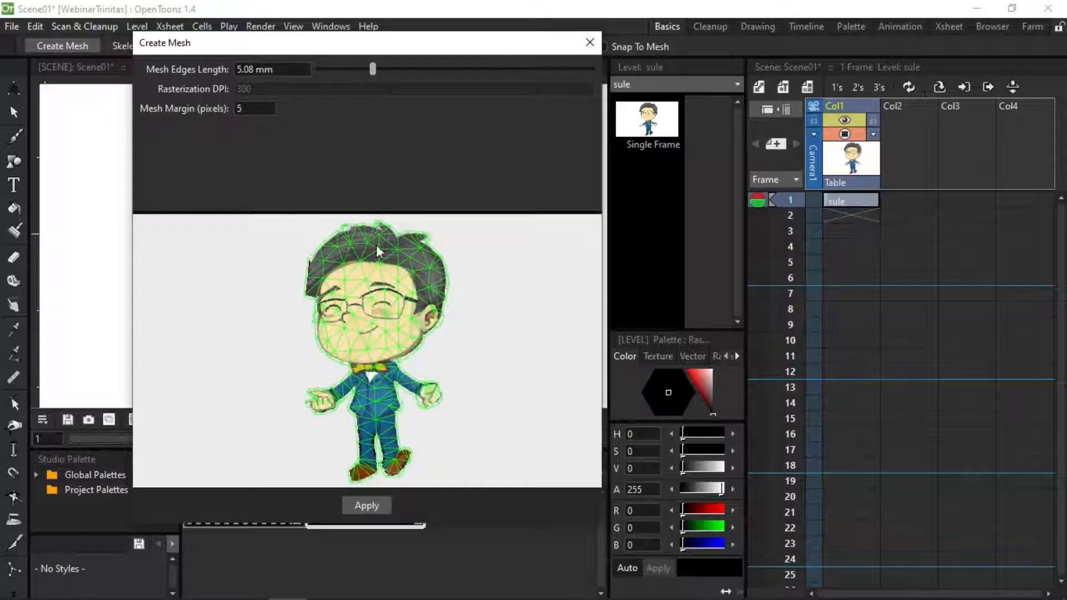
{"action": "scroll", "coordinate": [393, 468], "scroll_direction": "up", "scroll_amount": 5}
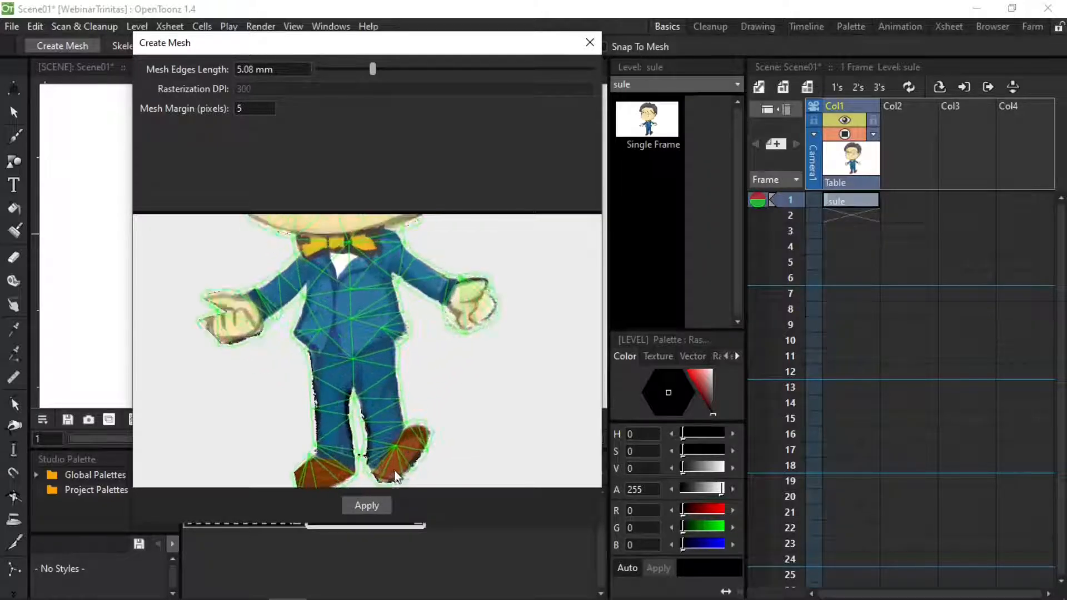
{"action": "scroll", "coordinate": [392, 458], "scroll_direction": "up", "scroll_amount": 4}
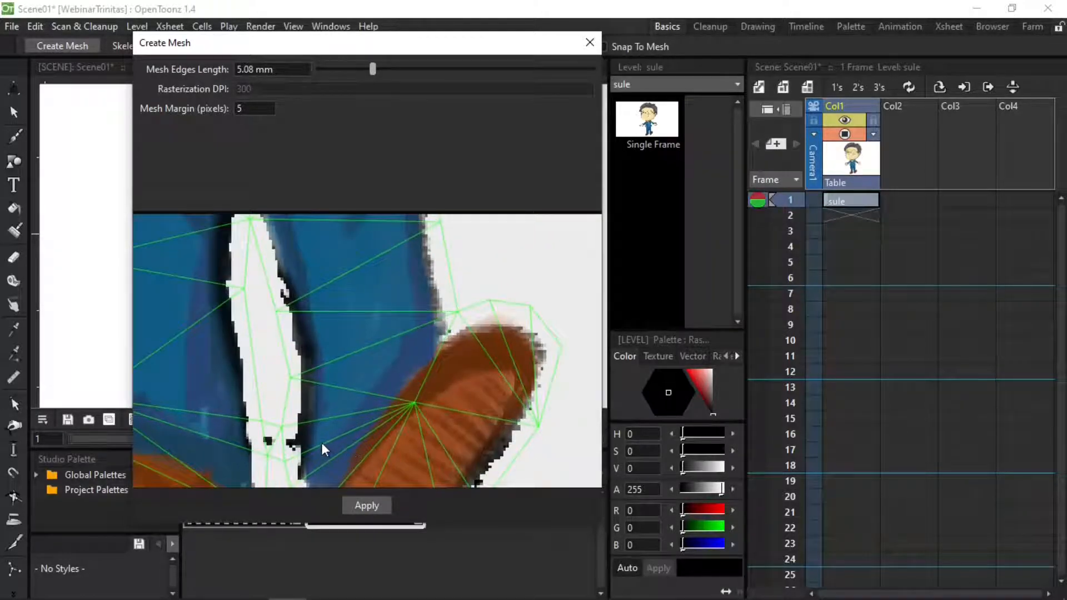
{"action": "scroll", "coordinate": [321, 443], "scroll_direction": "down", "scroll_amount": 2}
{"action": "scroll", "coordinate": [321, 443], "scroll_direction": "down", "scroll_amount": 6}
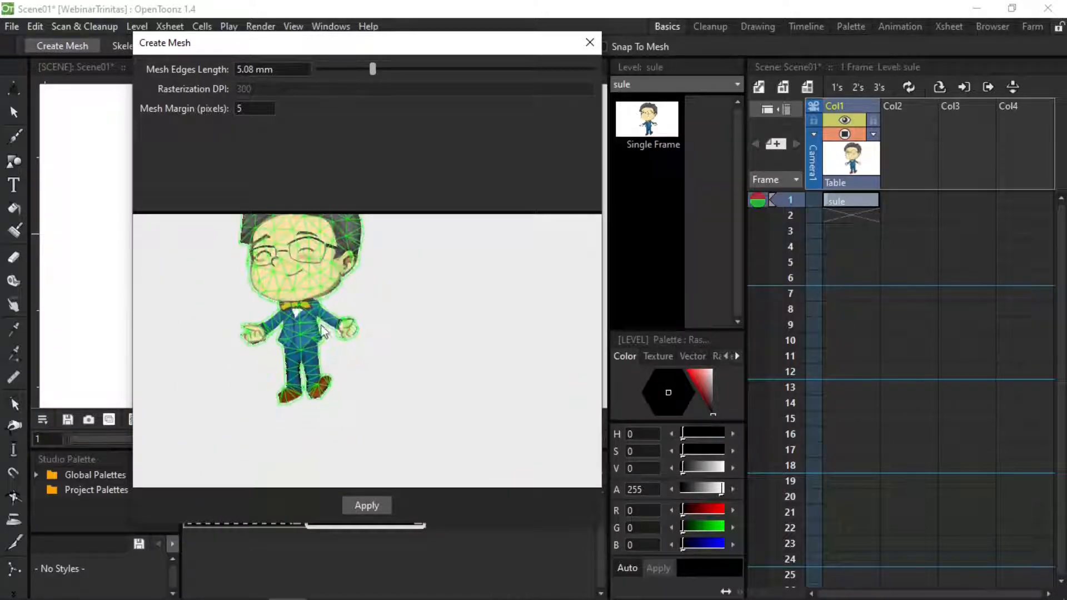
{"action": "left_click_drag", "start_coordinate": [305, 268], "coordinate": [373, 323]}
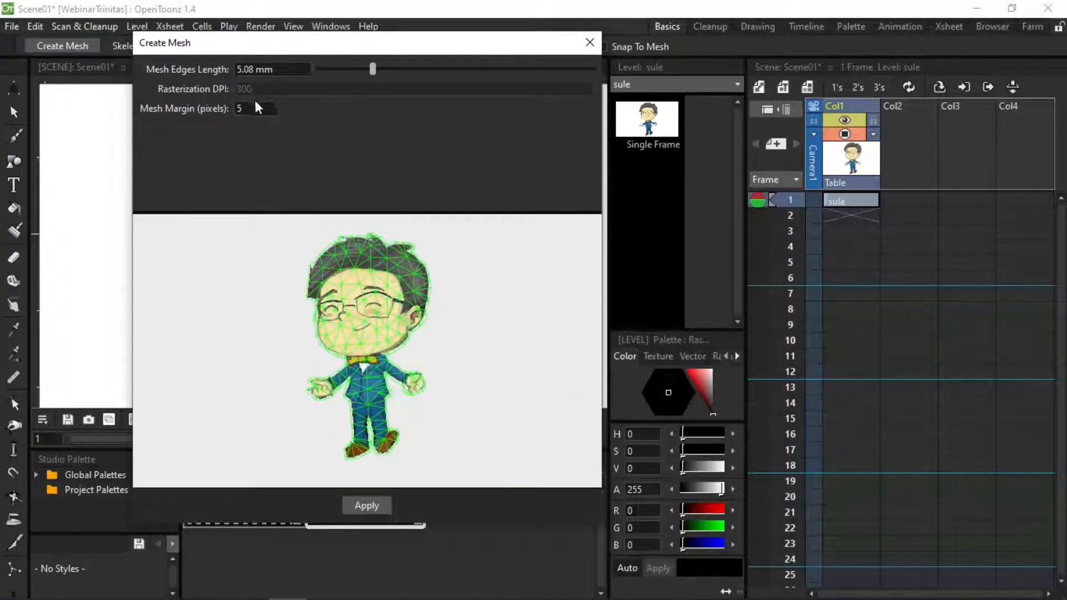
Set the mesh margin to 2 pixels.
{"action": "double_click", "coordinate": [239, 108]}
{"action": "type", "text": "1"}
{"action": "key", "text": "BackSpace"}
{"action": "type", "text": "2"}
{"action": "key", "text": "Return"}
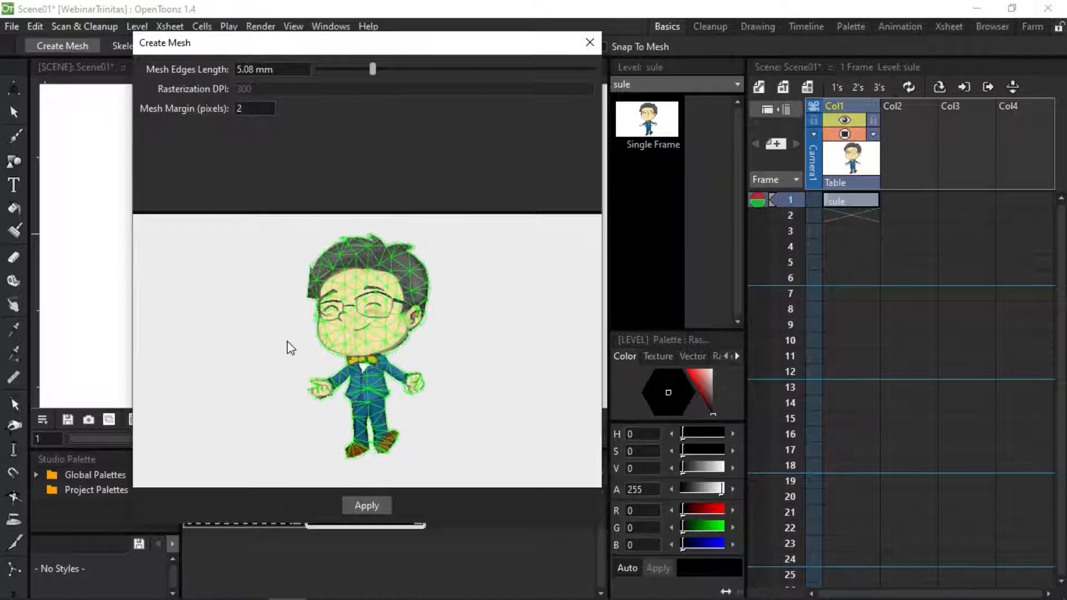
Check the mesh preview between the legs and over the head, and apply the mesh to the character.
{"action": "scroll", "coordinate": [374, 417], "scroll_direction": "up", "scroll_amount": 5}
{"action": "left_click_drag", "start_coordinate": [371, 432], "coordinate": [374, 329]}
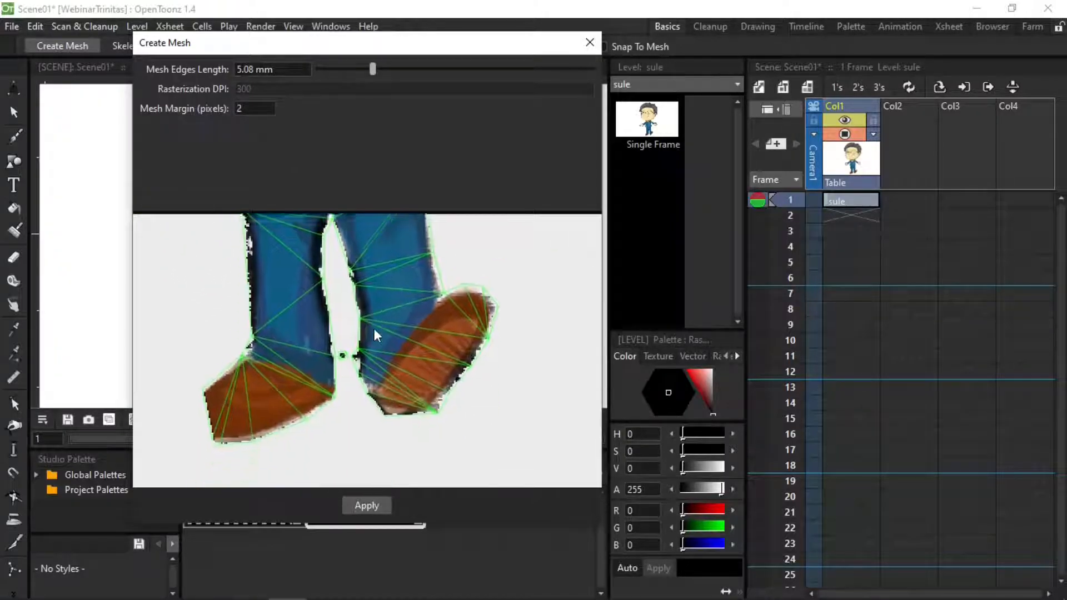
{"action": "scroll", "coordinate": [308, 344], "scroll_direction": "up", "scroll_amount": 8}
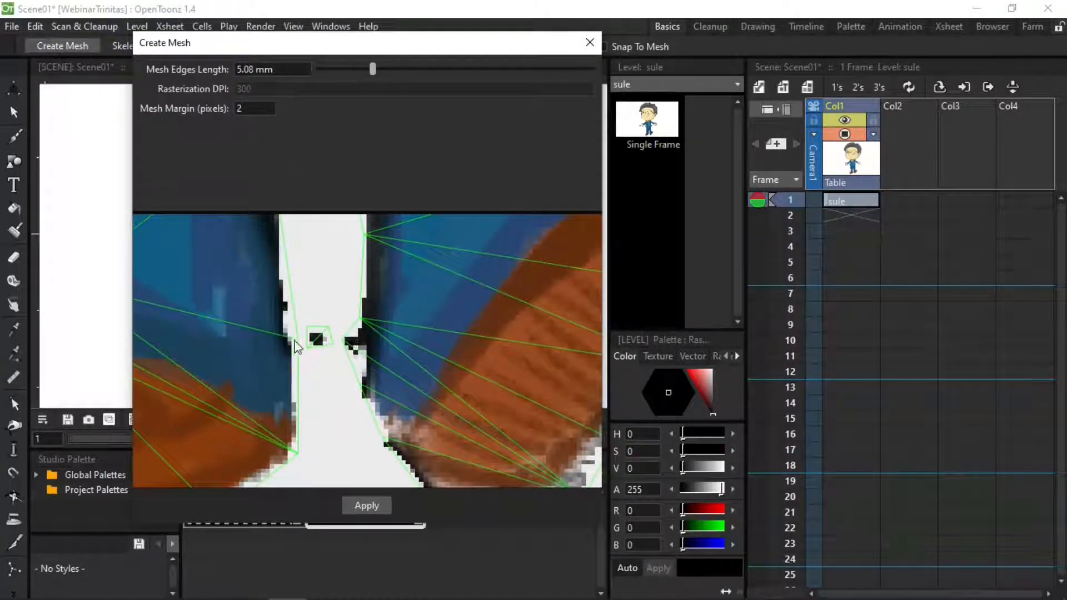
{"action": "scroll", "coordinate": [300, 346], "scroll_direction": "down", "scroll_amount": 10}
{"action": "scroll", "coordinate": [341, 335], "scroll_direction": "down", "scroll_amount": 3}
{"action": "left_click_drag", "start_coordinate": [341, 334], "coordinate": [390, 348]}
{"action": "scroll", "coordinate": [344, 295], "scroll_direction": "up", "scroll_amount": 3}
{"action": "scroll", "coordinate": [341, 300], "scroll_direction": "up", "scroll_amount": 2}
{"action": "scroll", "coordinate": [346, 318], "scroll_direction": "down", "scroll_amount": 2}
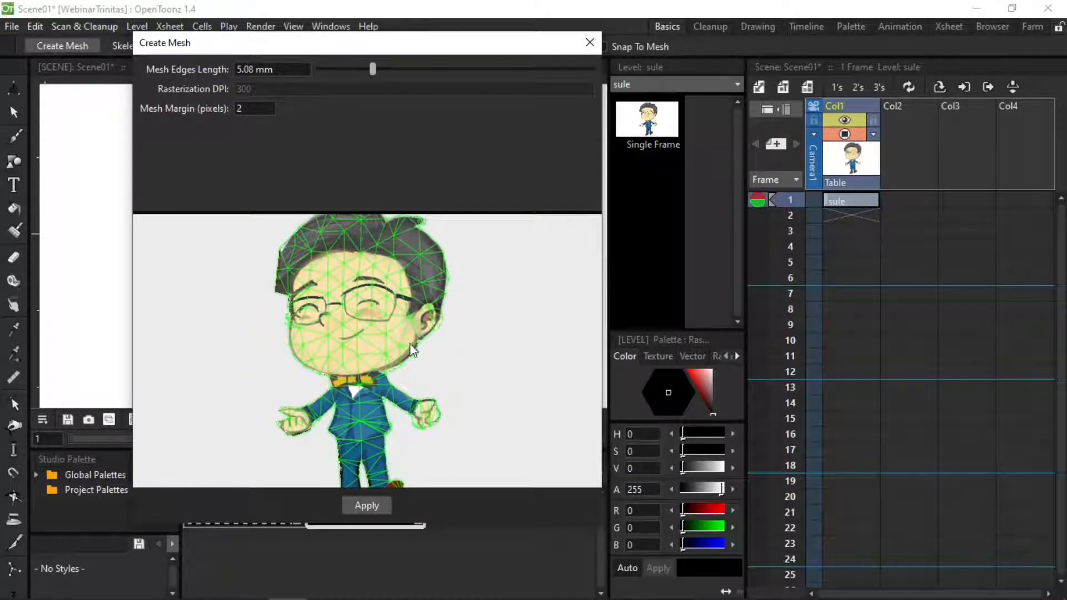
{"action": "scroll", "coordinate": [400, 341], "scroll_direction": "down", "scroll_amount": 1}
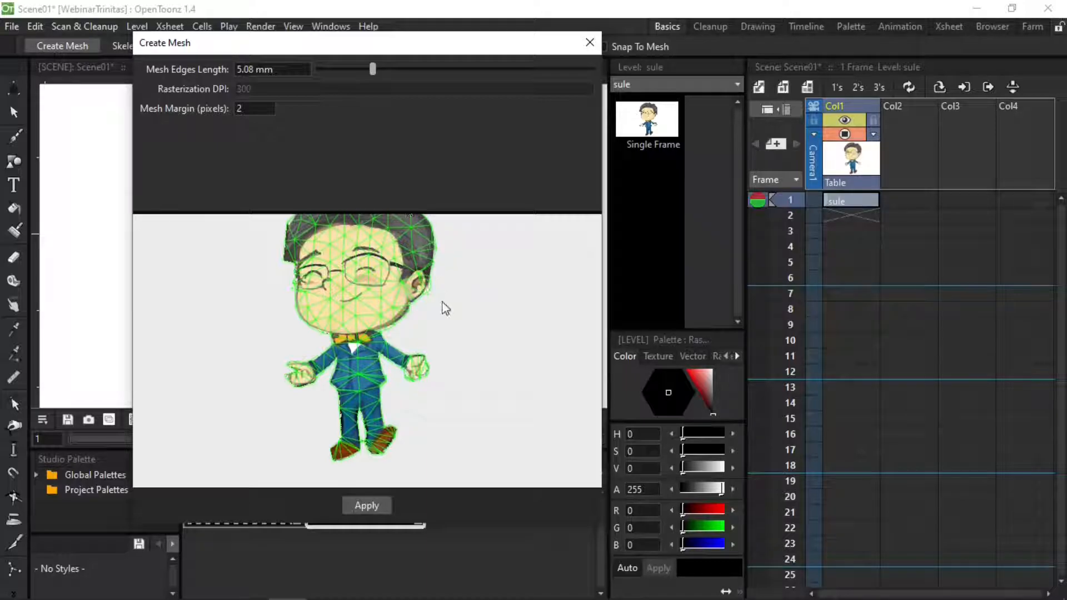
{"action": "left_click", "coordinate": [378, 507]}
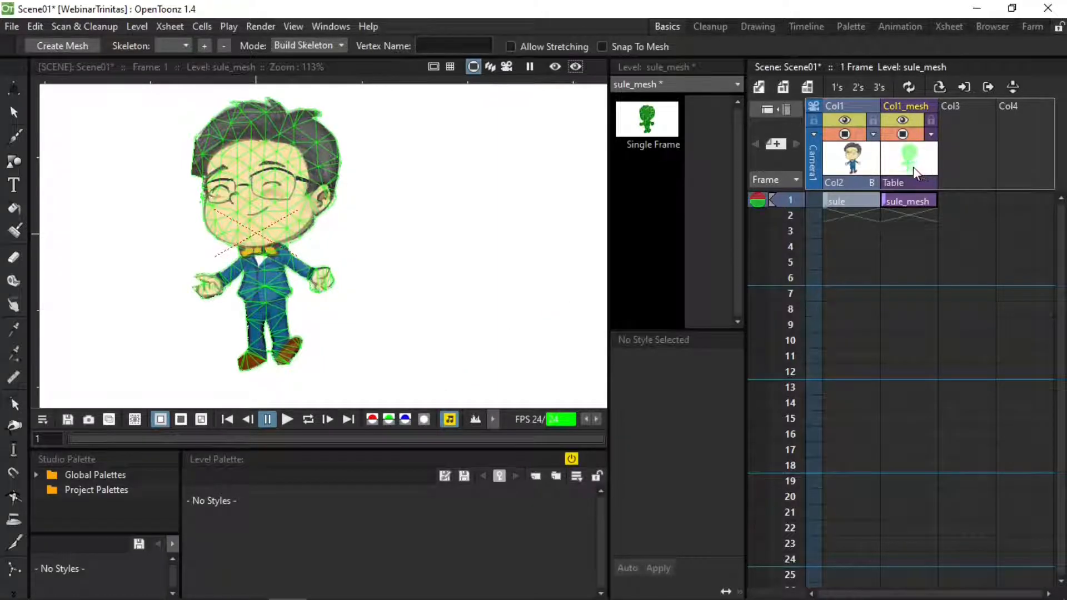
Compare the character's image column with its mesh column and select the mesh column.
{"action": "left_click", "coordinate": [854, 161]}
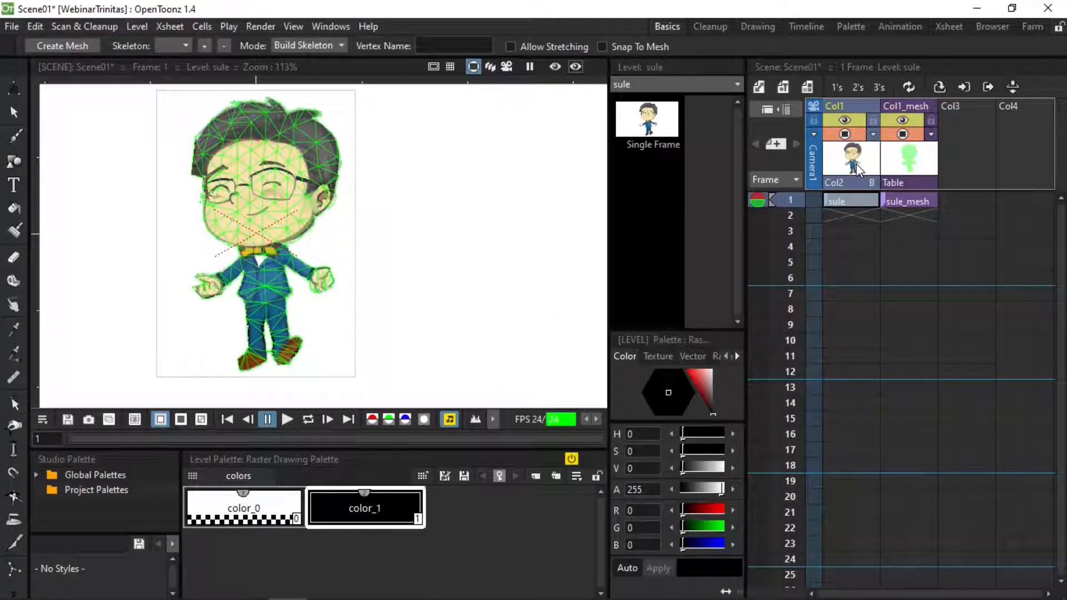
{"action": "left_click", "coordinate": [902, 165]}
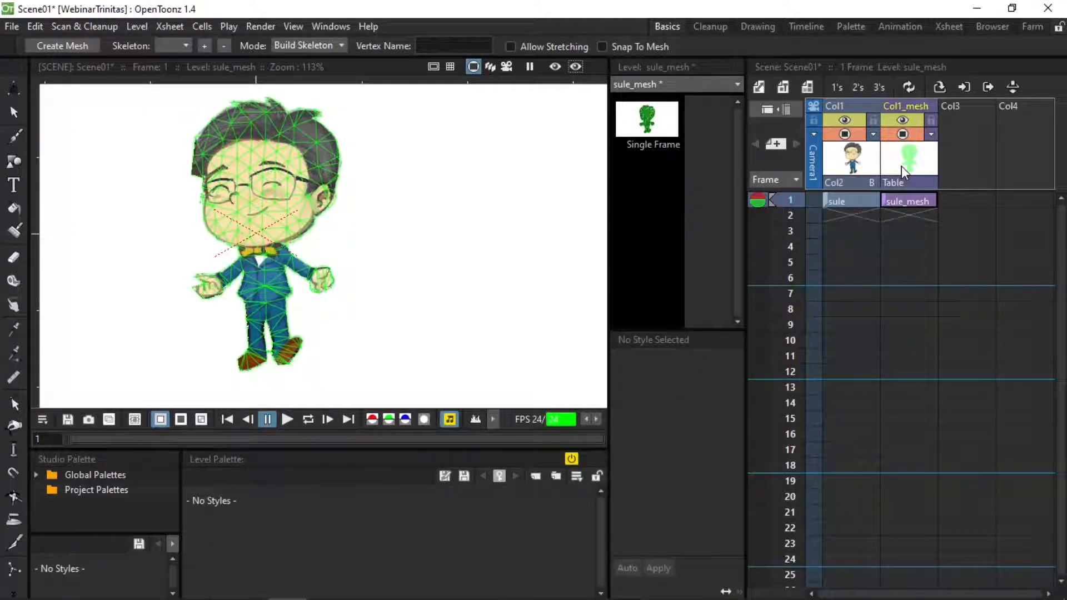
{"action": "scroll", "coordinate": [248, 266], "scroll_direction": "down", "scroll_amount": 4}
{"action": "scroll", "coordinate": [246, 263], "scroll_direction": "down", "scroll_amount": 1}
{"action": "left_click_drag", "start_coordinate": [247, 265], "coordinate": [373, 263]}
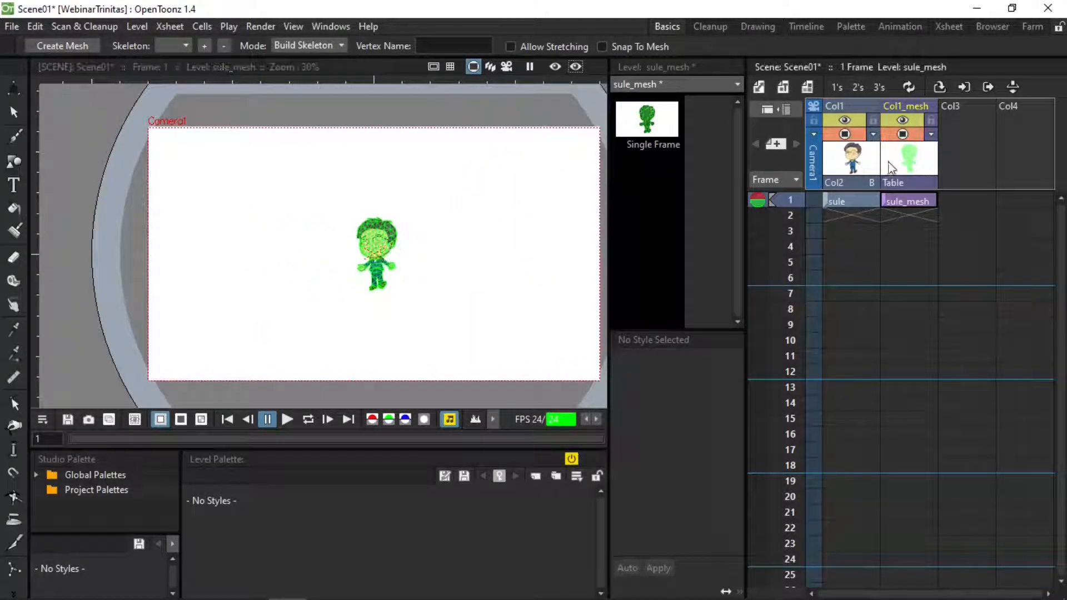
{"action": "left_click", "coordinate": [865, 171]}
{"action": "left_click", "coordinate": [926, 166]}
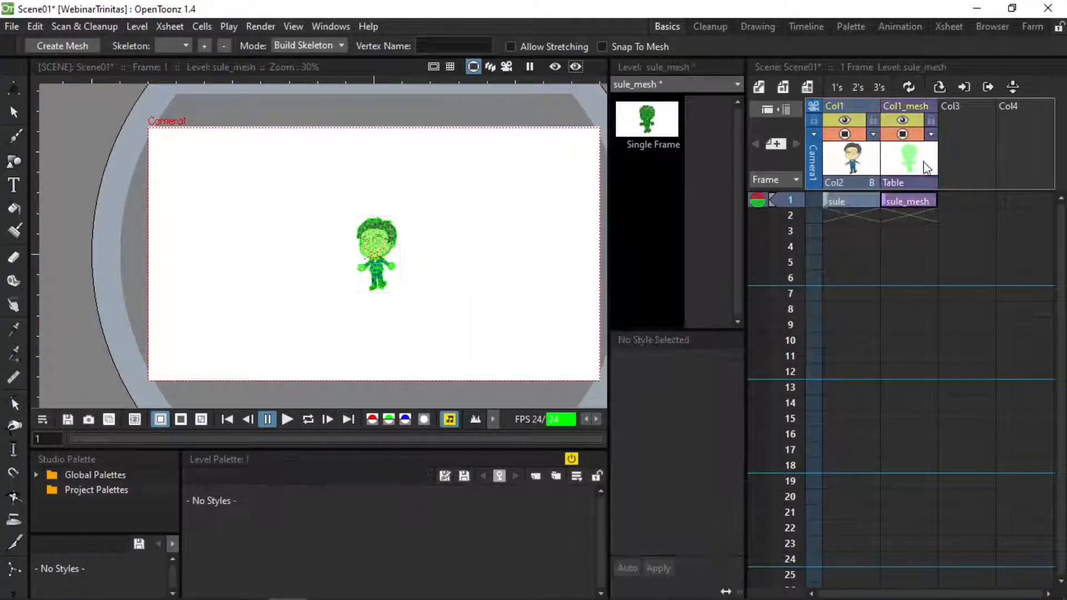
Scale the character's mesh column globally to about 271% and move it to about -9.84 mm E/W and -7.73 mm N/S.
{"action": "left_click", "coordinate": [20, 90]}
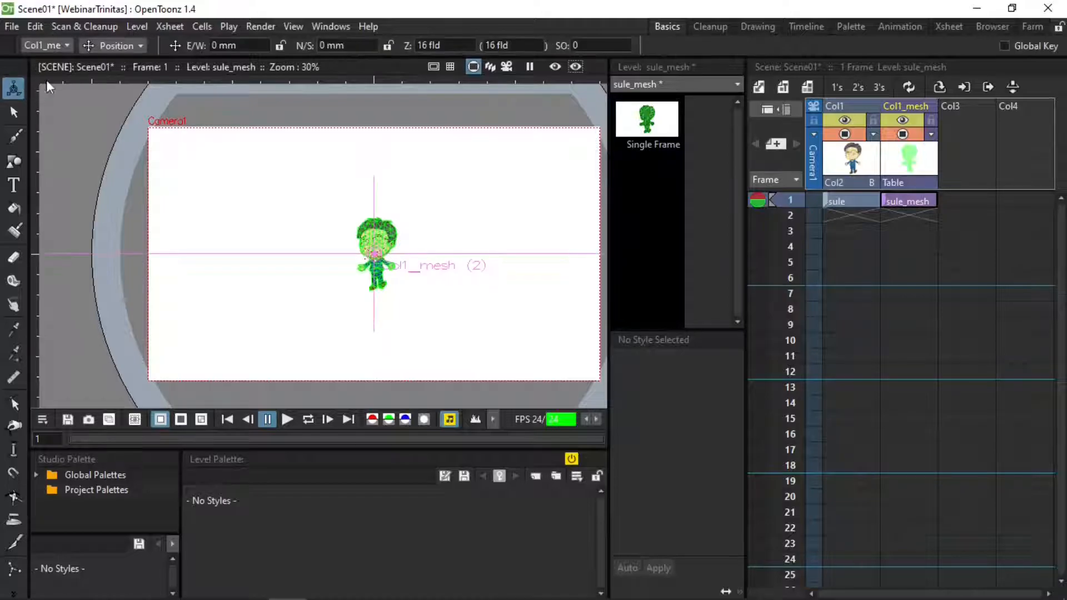
{"action": "left_click", "coordinate": [115, 45]}
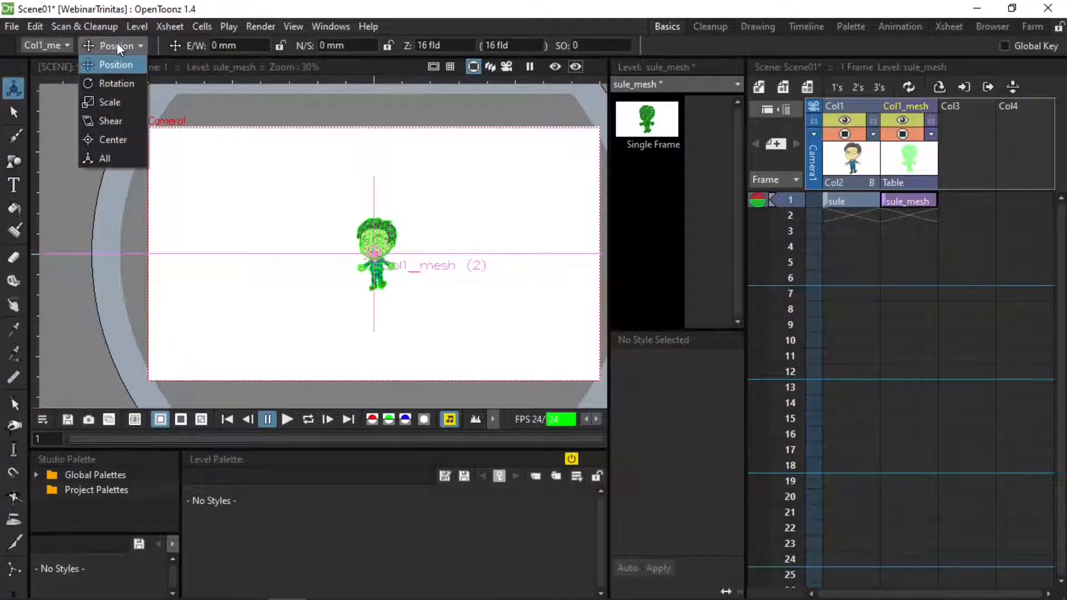
{"action": "left_click", "coordinate": [114, 102]}
{"action": "left_click_drag", "start_coordinate": [384, 245], "coordinate": [411, 249]}
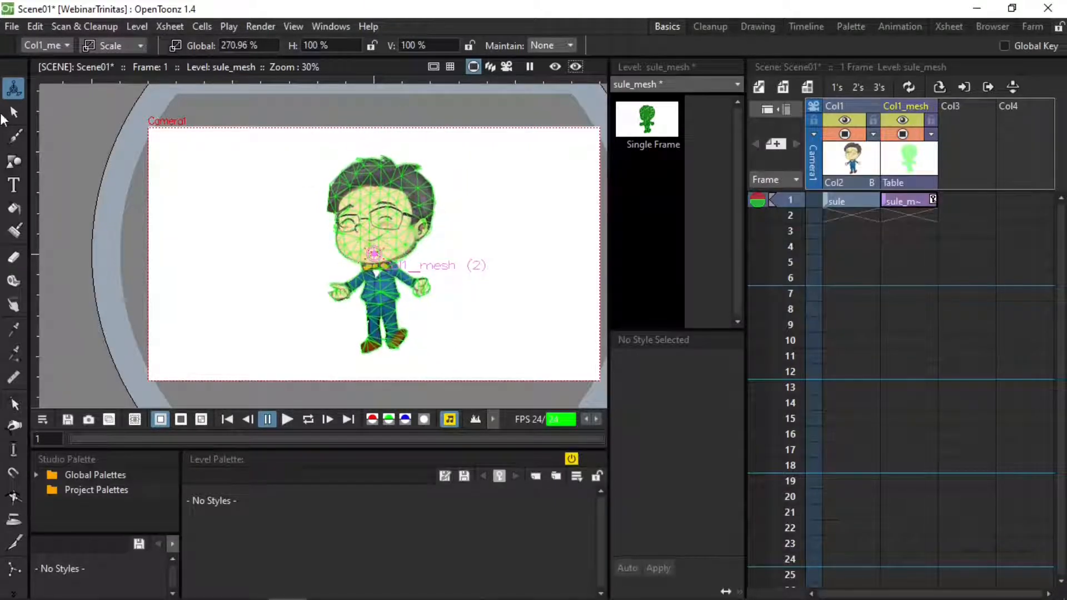
{"action": "left_click", "coordinate": [116, 45]}
{"action": "left_click", "coordinate": [111, 67]}
{"action": "left_click_drag", "start_coordinate": [397, 204], "coordinate": [386, 213]}
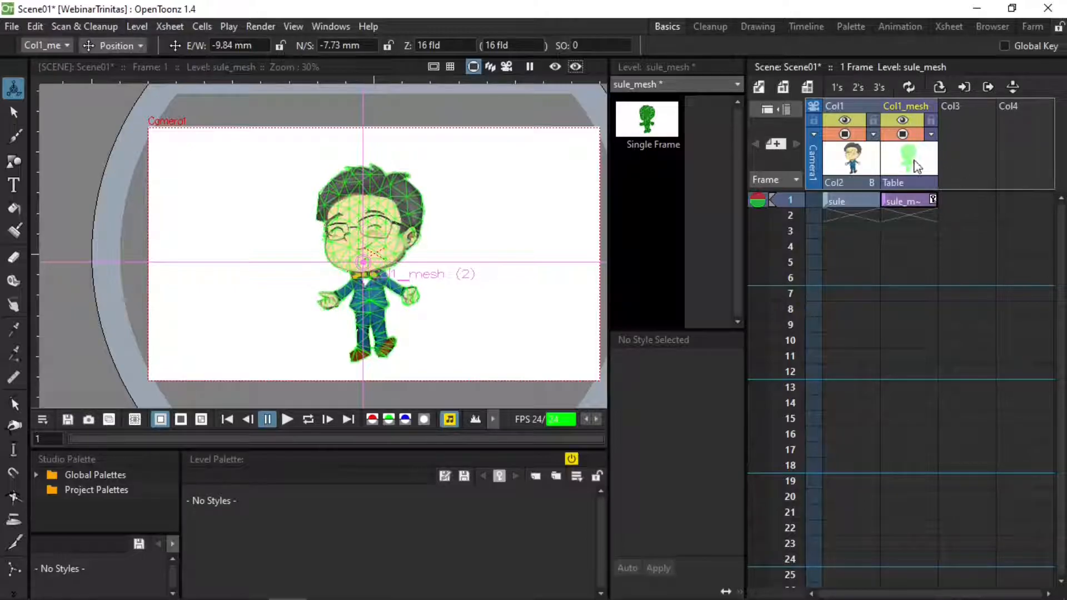
With the Plastic tool, build a skeleton from a root at the bow tie through the shoulder, elbow and hand on the viewer's right.
{"action": "left_click", "coordinate": [15, 593]}
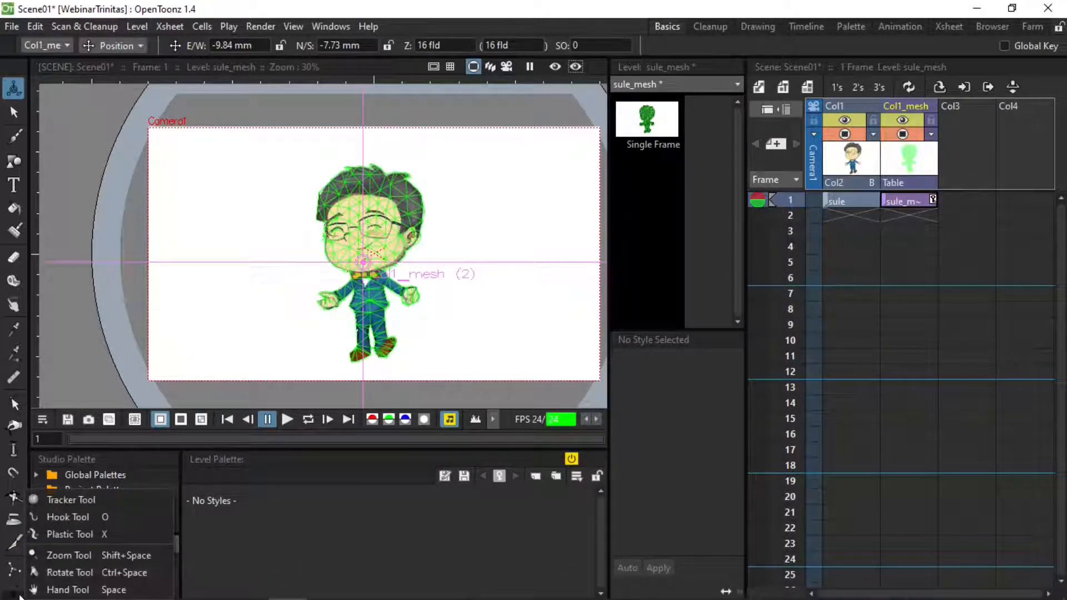
{"action": "left_click", "coordinate": [75, 534]}
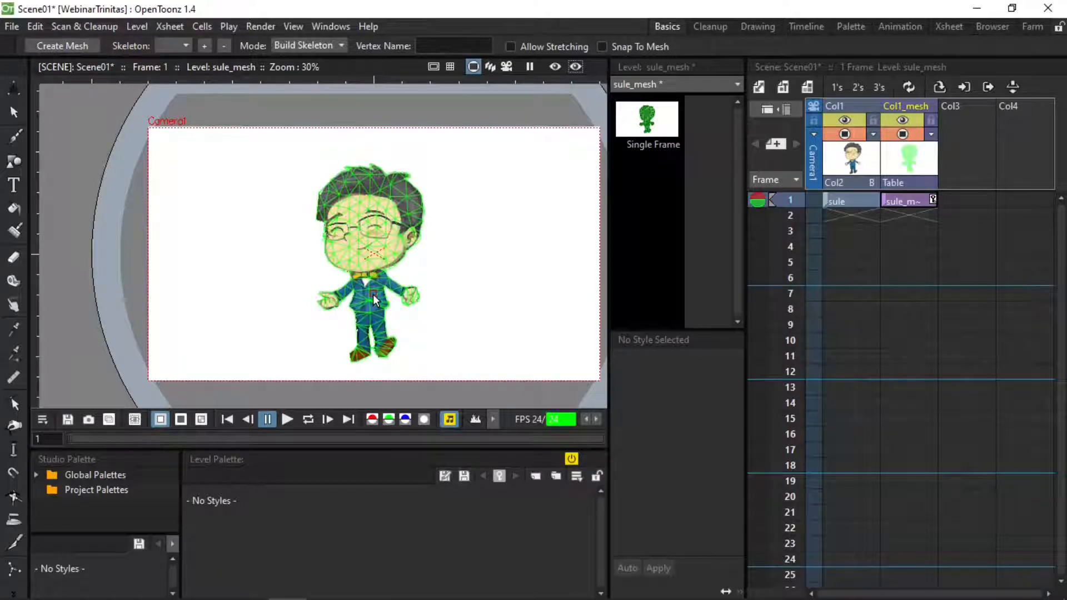
{"action": "scroll", "coordinate": [373, 295], "scroll_direction": "up", "scroll_amount": 6}
{"action": "left_click", "coordinate": [344, 239]}
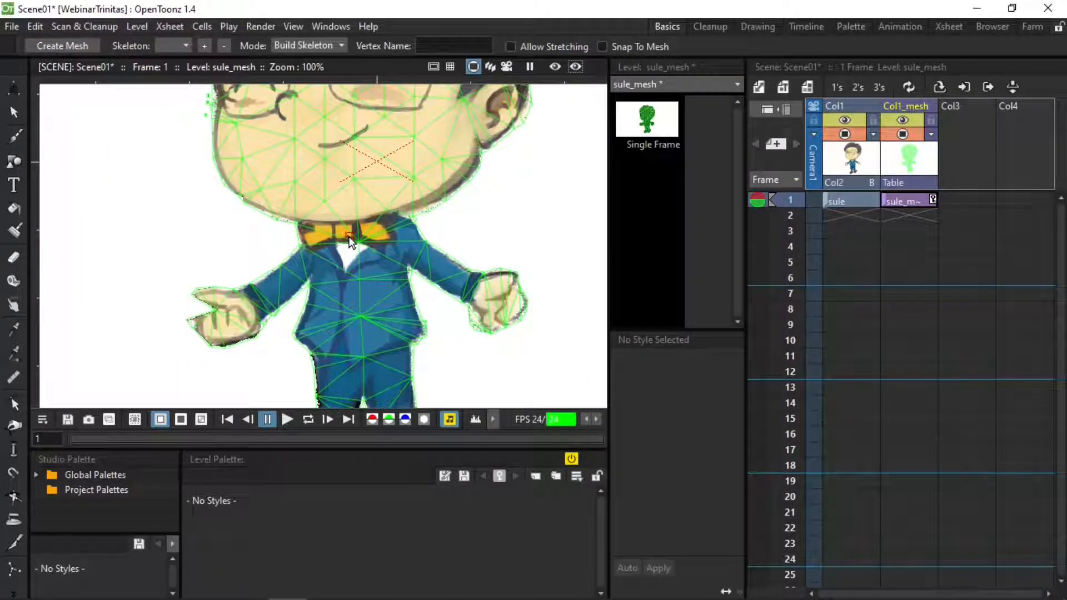
{"action": "left_click", "coordinate": [343, 234]}
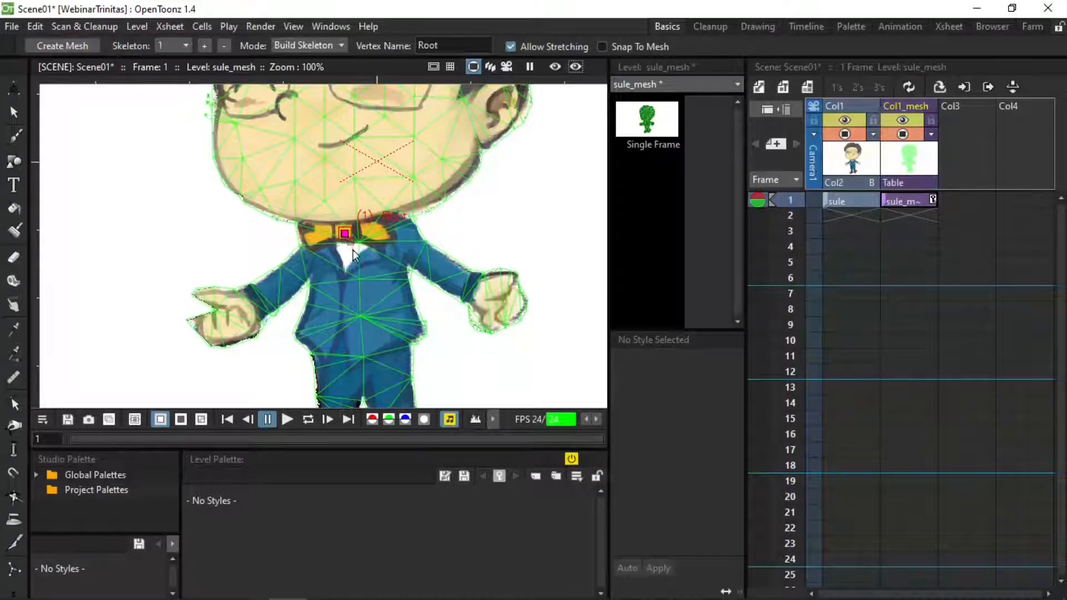
{"action": "left_click", "coordinate": [398, 226]}
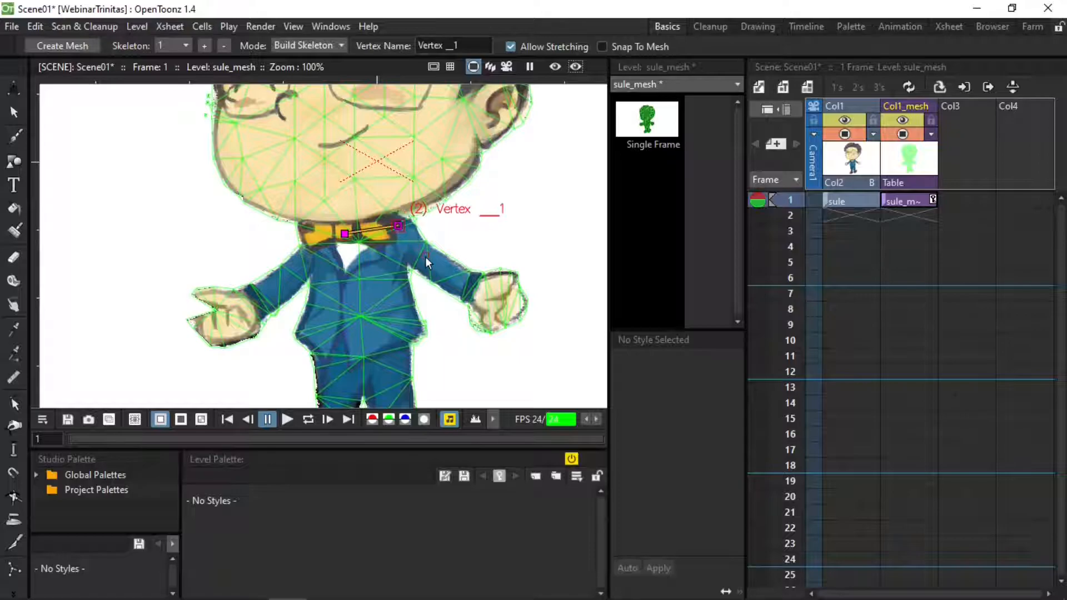
{"action": "left_click", "coordinate": [429, 262]}
{"action": "left_click", "coordinate": [500, 297]}
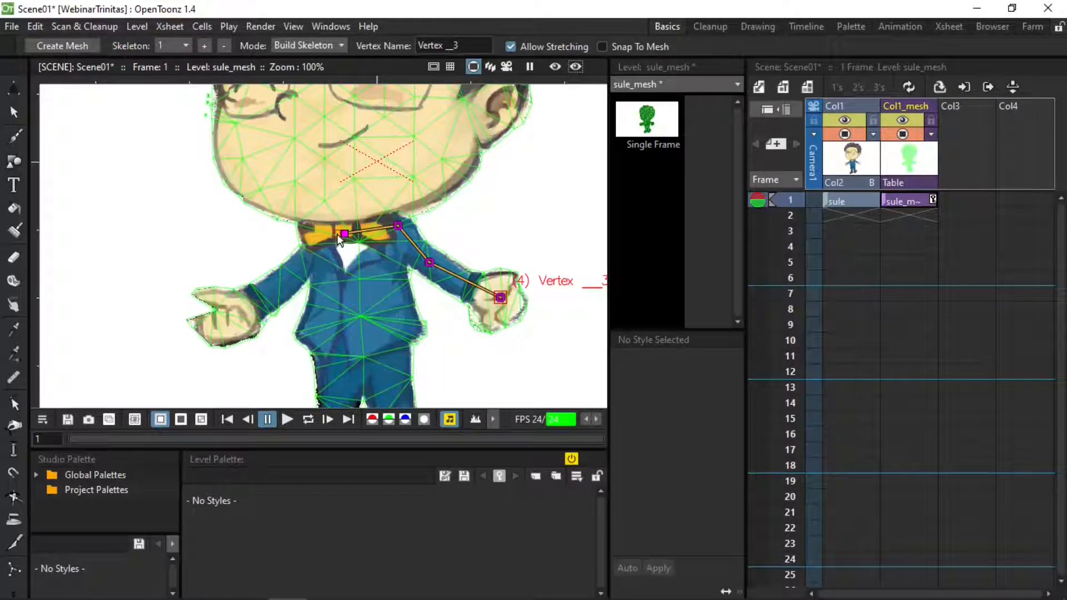
Branch the skeleton from the root through the shoulder, elbow and hand on the viewer's left.
{"action": "left_click", "coordinate": [345, 234]}
{"action": "left_click", "coordinate": [314, 231]}
{"action": "left_click", "coordinate": [287, 277]}
{"action": "left_click", "coordinate": [234, 305]}
Extend the skeleton from the root down to the lower torso and through the hip, knee and foot on the viewer's left.
{"action": "left_click", "coordinate": [345, 235]}
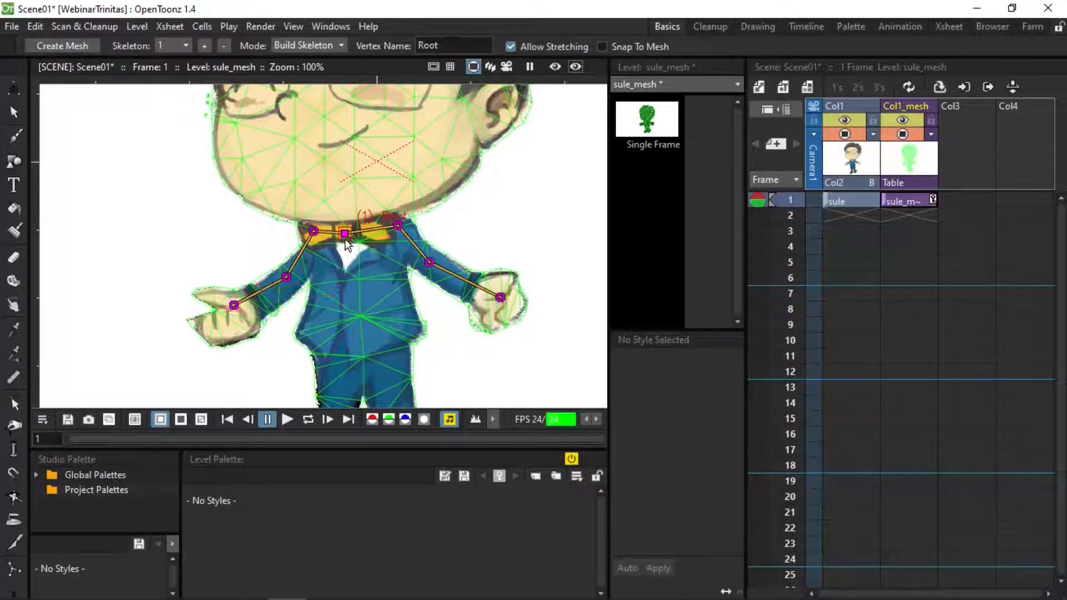
{"action": "left_click", "coordinate": [349, 309]}
{"action": "left_click_drag", "start_coordinate": [362, 309], "coordinate": [348, 166]}
{"action": "left_click", "coordinate": [312, 194]}
{"action": "left_click", "coordinate": [322, 271]}
{"action": "left_click", "coordinate": [316, 350]}
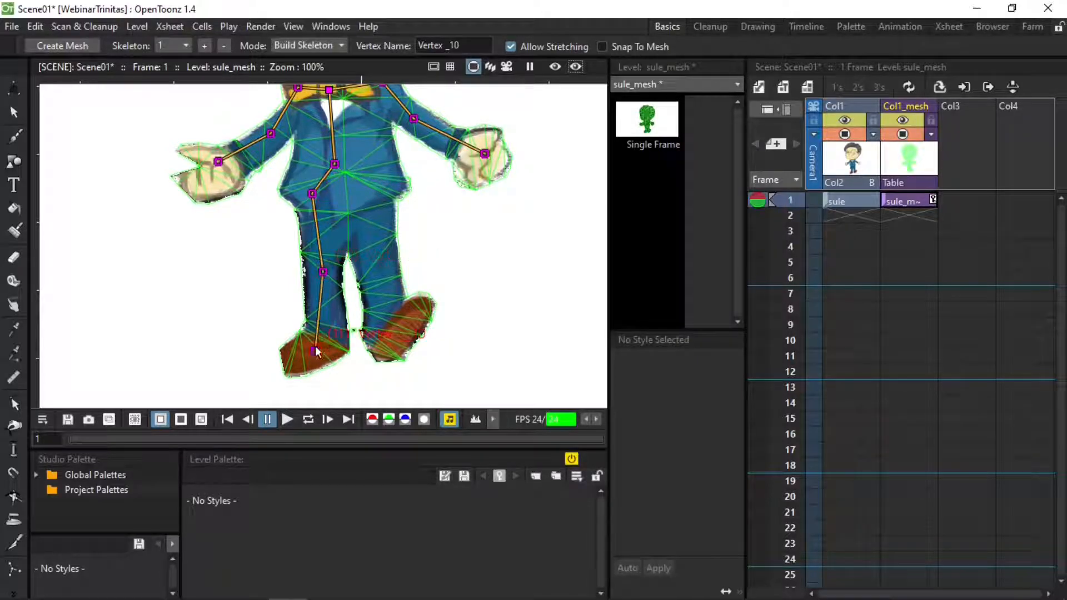
Branch the skeleton from the lower torso vertex through the hip, knee and foot on the viewer's right.
{"action": "left_click", "coordinate": [337, 165]}
{"action": "left_click", "coordinate": [375, 194]}
{"action": "left_click", "coordinate": [381, 271]}
{"action": "left_click", "coordinate": [394, 337]}
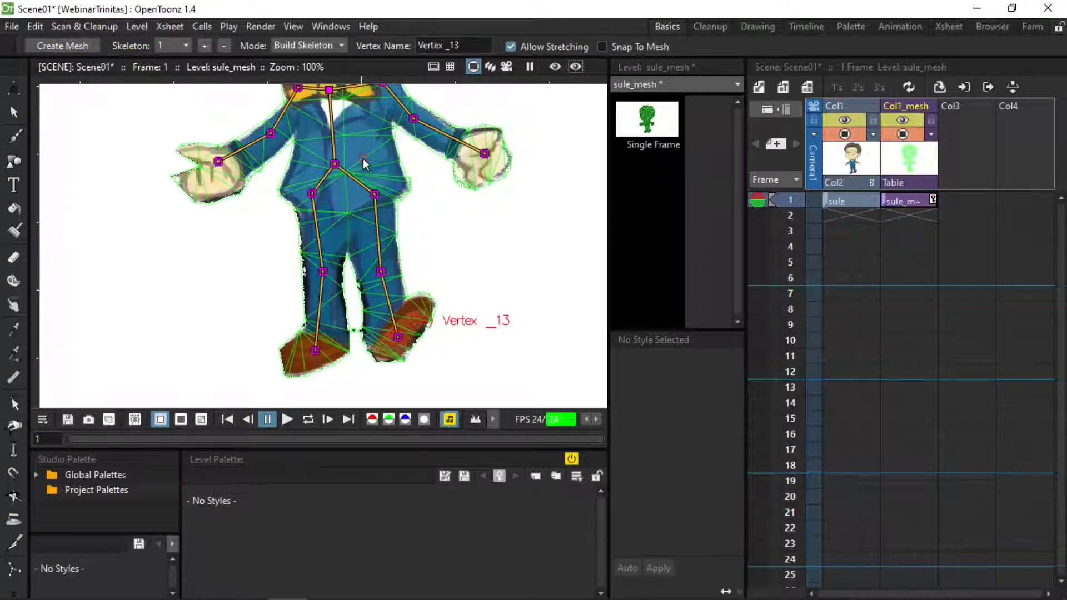
Add a head vertex to the skeleton, branching upward from the root at the bow tie.
{"action": "left_click_drag", "start_coordinate": [360, 147], "coordinate": [399, 302]}
{"action": "left_click_drag", "start_coordinate": [390, 257], "coordinate": [393, 305]}
{"action": "left_click", "coordinate": [372, 293]}
{"action": "left_click", "coordinate": [371, 245]}
{"action": "scroll", "coordinate": [371, 248], "scroll_direction": "down", "scroll_amount": 4}
{"action": "left_click_drag", "start_coordinate": [395, 208], "coordinate": [289, 198]}
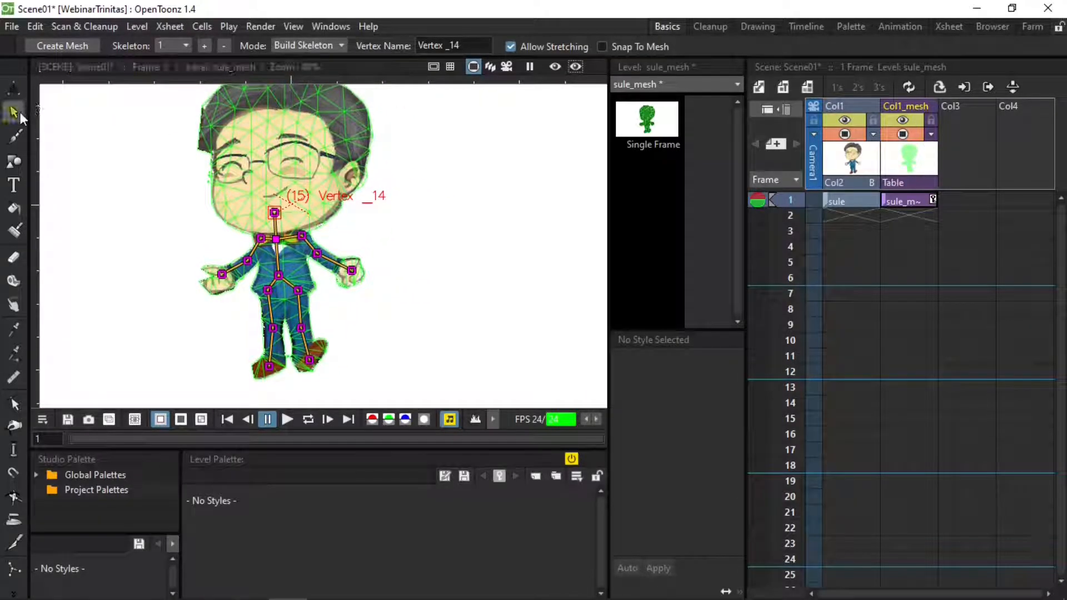
Switch the skeleton to Animate mode and pose frame 1 with the viewer's-right hand slightly raised and the head vertex at about -2.03°.
{"action": "left_click", "coordinate": [325, 46]}
{"action": "left_click", "coordinate": [322, 95]}
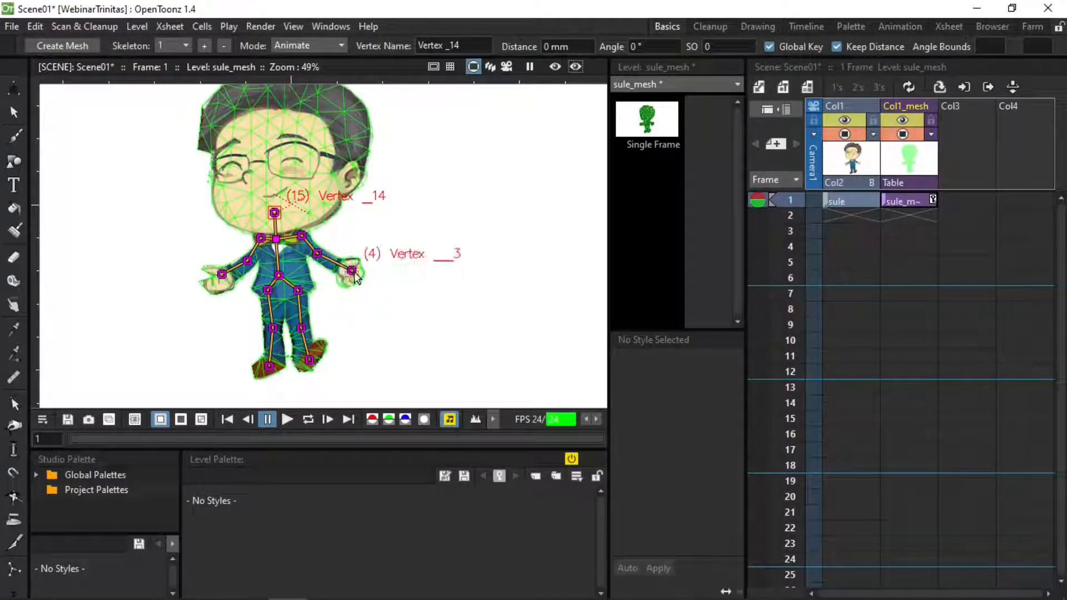
{"action": "mouse_move", "coordinate": [354, 277]}
{"action": "left_mouse_down"}
{"action": "mouse_move", "coordinate": [384, 246]}
{"action": "mouse_move", "coordinate": [394, 261]}
{"action": "mouse_move", "coordinate": [389, 272]}
{"action": "mouse_move", "coordinate": [384, 234]}
{"action": "mouse_move", "coordinate": [371, 260]}
{"action": "mouse_move", "coordinate": [362, 220]}
{"action": "mouse_move", "coordinate": [353, 295]}
{"action": "mouse_move", "coordinate": [339, 289]}
{"action": "left_mouse_up"}
{"action": "mouse_move", "coordinate": [266, 209]}
{"action": "left_mouse_down"}
{"action": "mouse_move", "coordinate": [283, 197]}
{"action": "mouse_move", "coordinate": [270, 206]}
{"action": "mouse_move", "coordinate": [316, 225]}
{"action": "mouse_move", "coordinate": [280, 225]}
{"action": "mouse_move", "coordinate": [322, 270]}
{"action": "mouse_move", "coordinate": [293, 202]}
{"action": "mouse_move", "coordinate": [275, 230]}
{"action": "mouse_move", "coordinate": [280, 193]}
{"action": "mouse_move", "coordinate": [270, 195]}
{"action": "mouse_move", "coordinate": [283, 210]}
{"action": "mouse_move", "coordinate": [276, 217]}
{"action": "left_mouse_up"}
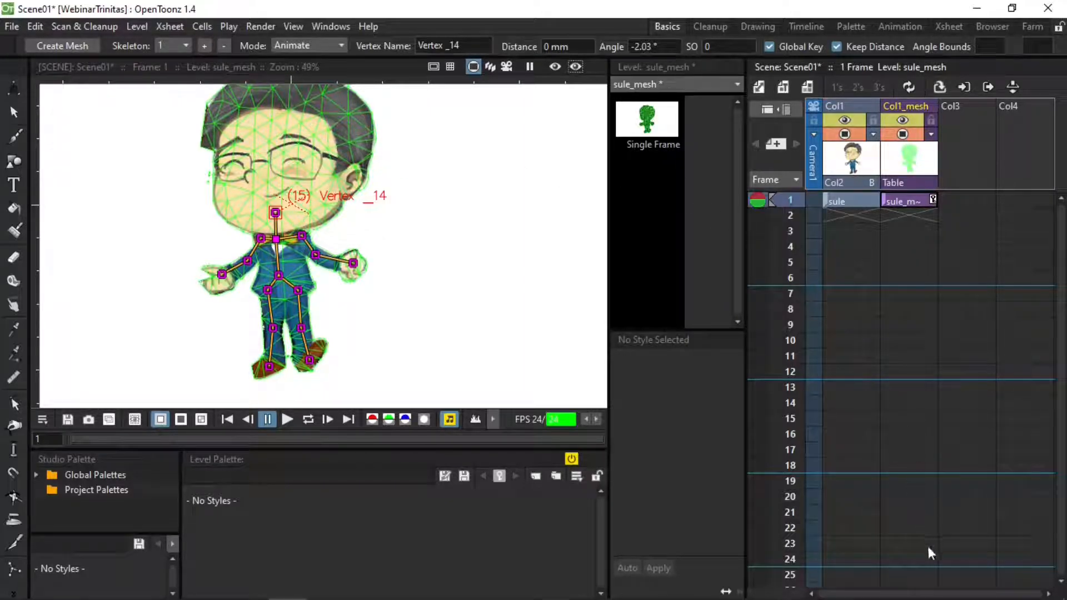
Extend the exposure of both the mesh column and the character's image column to frame 24.
{"action": "right_click", "coordinate": [923, 560]}
{"action": "left_click", "coordinate": [952, 525]}
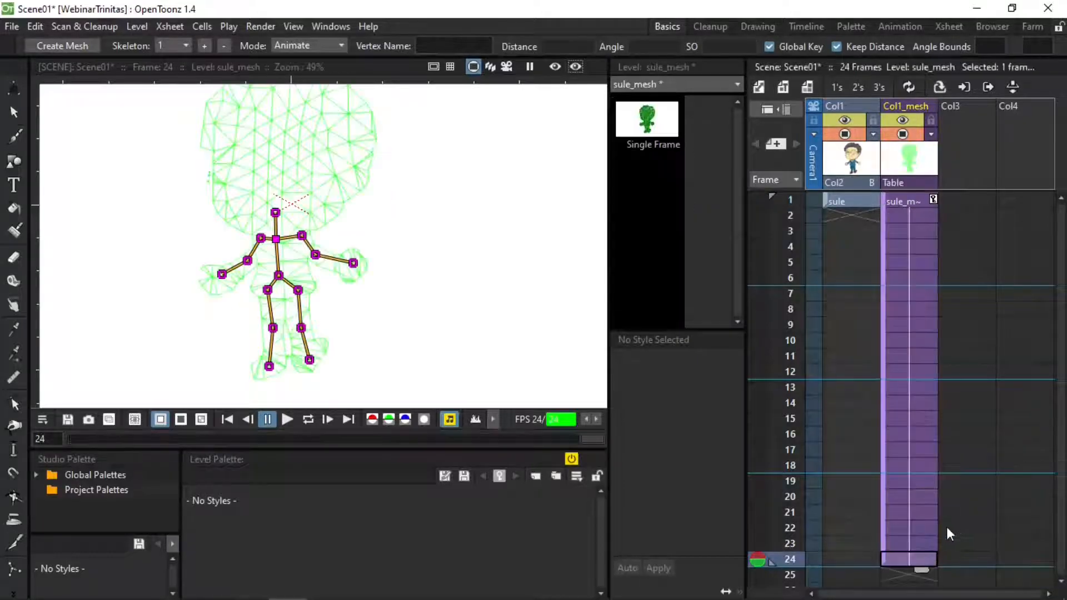
{"action": "right_click", "coordinate": [841, 563]}
{"action": "left_click", "coordinate": [889, 529]}
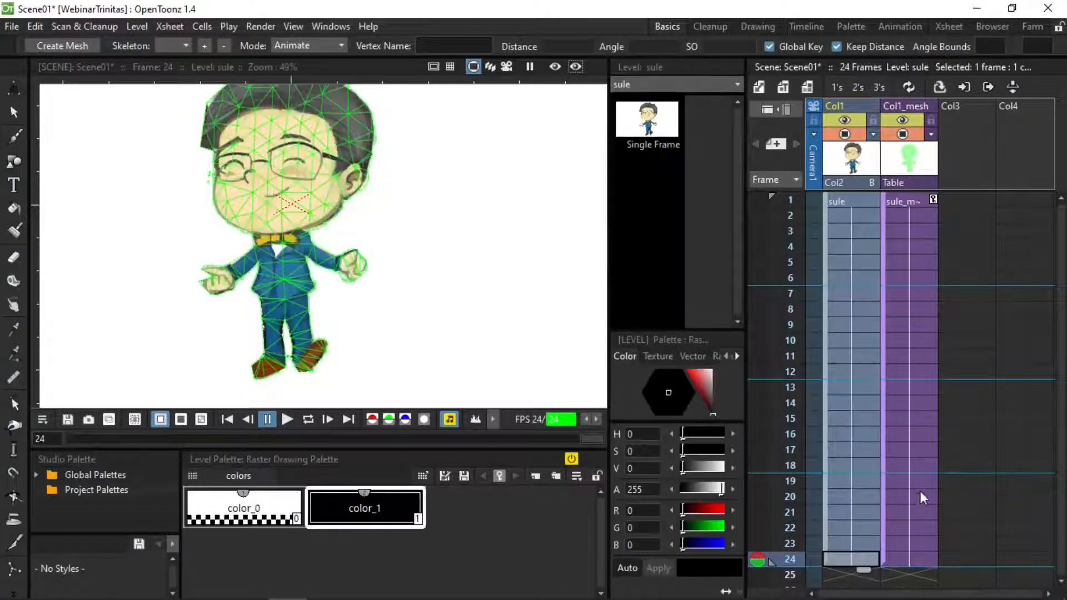
{"action": "left_click", "coordinate": [905, 561]}
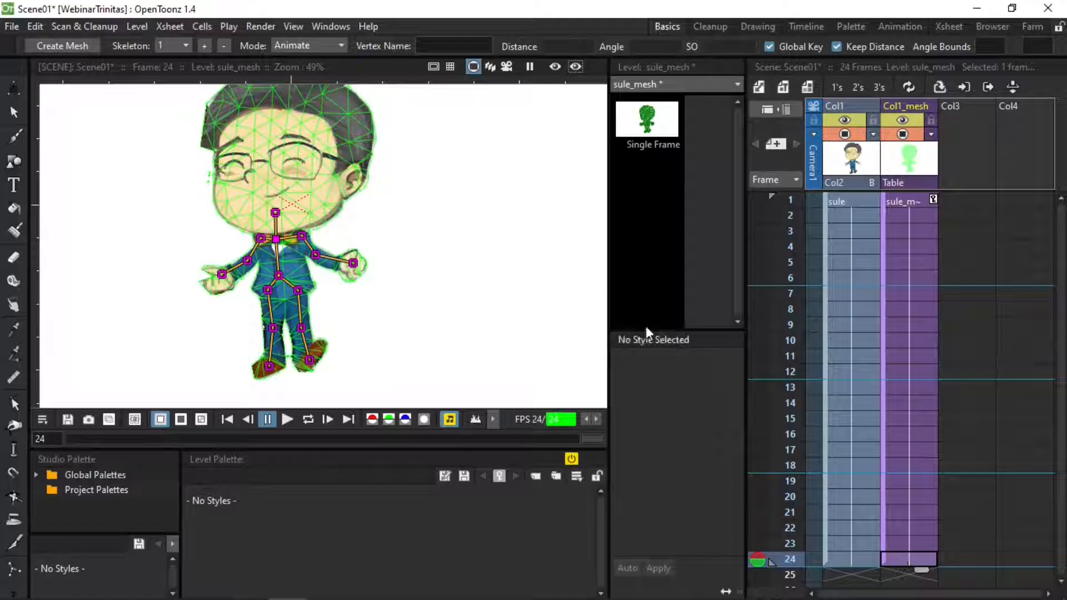
At frame 12, pose the character with both arms raised, the head tilted to about -14.07° and the legs spread wide.
{"action": "left_click", "coordinate": [904, 373]}
{"action": "scroll", "coordinate": [391, 268], "scroll_direction": "down", "scroll_amount": 2}
{"action": "mouse_move", "coordinate": [425, 273]}
{"action": "left_mouse_down"}
{"action": "mouse_move", "coordinate": [477, 284]}
{"action": "mouse_move", "coordinate": [437, 264]}
{"action": "left_mouse_up"}
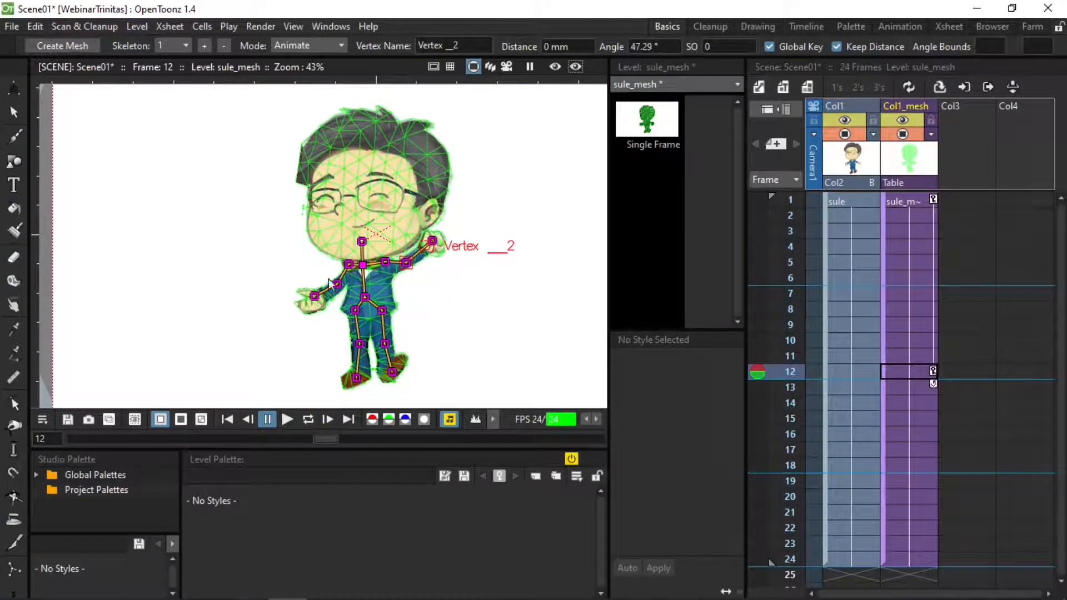
{"action": "left_click_drag", "start_coordinate": [314, 297], "coordinate": [278, 264]}
{"action": "left_click_drag", "start_coordinate": [331, 287], "coordinate": [295, 238]}
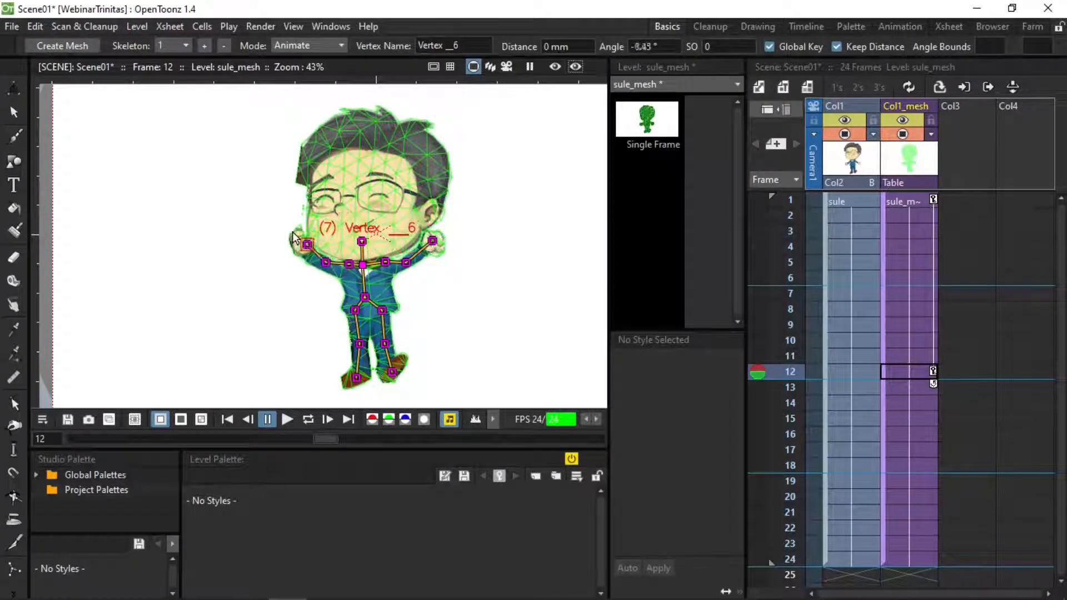
{"action": "left_click_drag", "start_coordinate": [363, 244], "coordinate": [369, 249]}
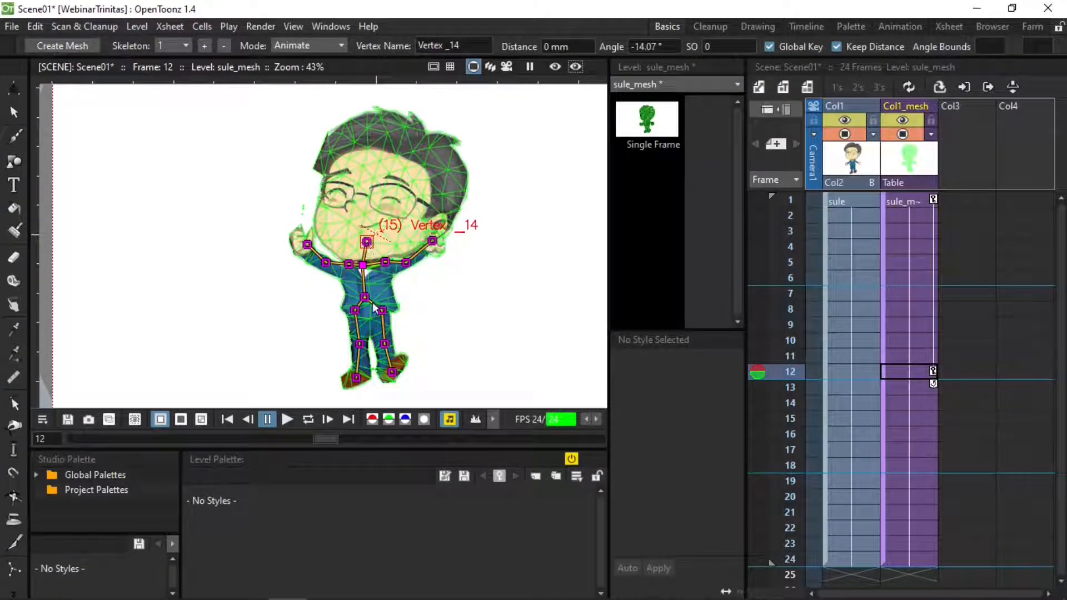
{"action": "left_click_drag", "start_coordinate": [382, 310], "coordinate": [328, 298]}
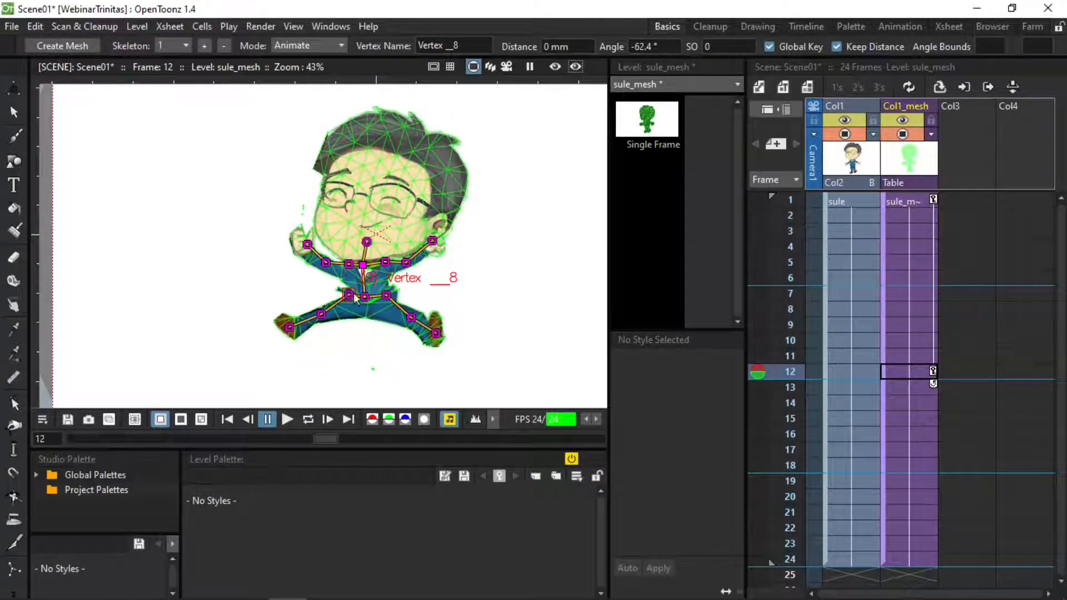
At frame 24, pose the character standing with legs and arms lowered and the head vertex at about 2.24°.
{"action": "left_click", "coordinate": [921, 558]}
{"action": "mouse_move", "coordinate": [386, 296]}
{"action": "left_mouse_down"}
{"action": "mouse_move", "coordinate": [385, 323]}
{"action": "mouse_move", "coordinate": [390, 313]}
{"action": "left_mouse_up"}
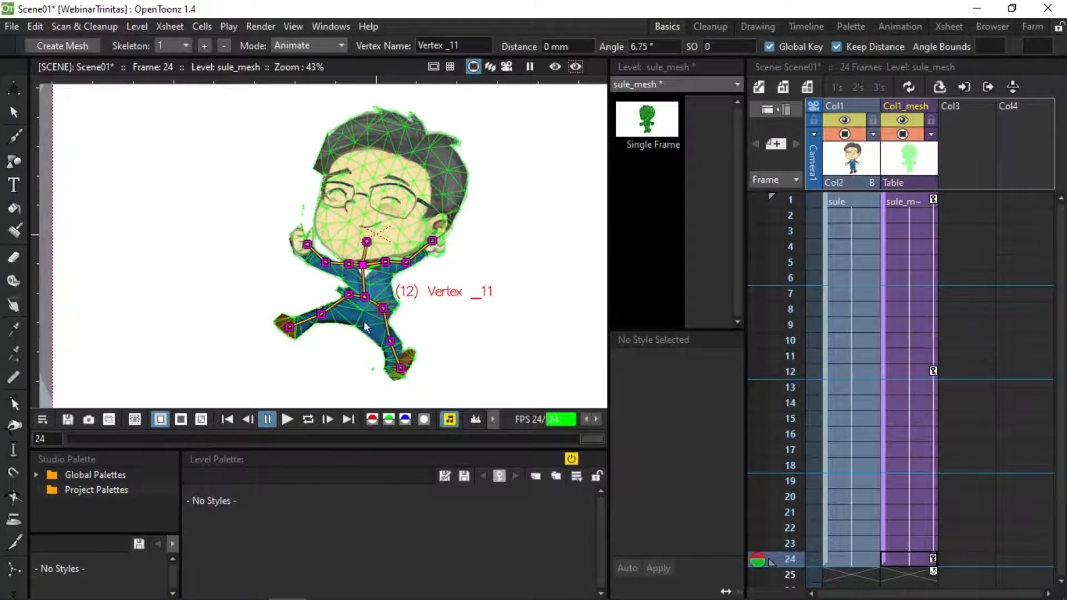
{"action": "left_click_drag", "start_coordinate": [287, 330], "coordinate": [323, 365]}
{"action": "left_click_drag", "start_coordinate": [391, 341], "coordinate": [396, 339]}
{"action": "left_click_drag", "start_coordinate": [349, 295], "coordinate": [383, 347]}
{"action": "left_click_drag", "start_coordinate": [407, 263], "coordinate": [412, 311]}
{"action": "left_click_drag", "start_coordinate": [308, 245], "coordinate": [334, 303]}
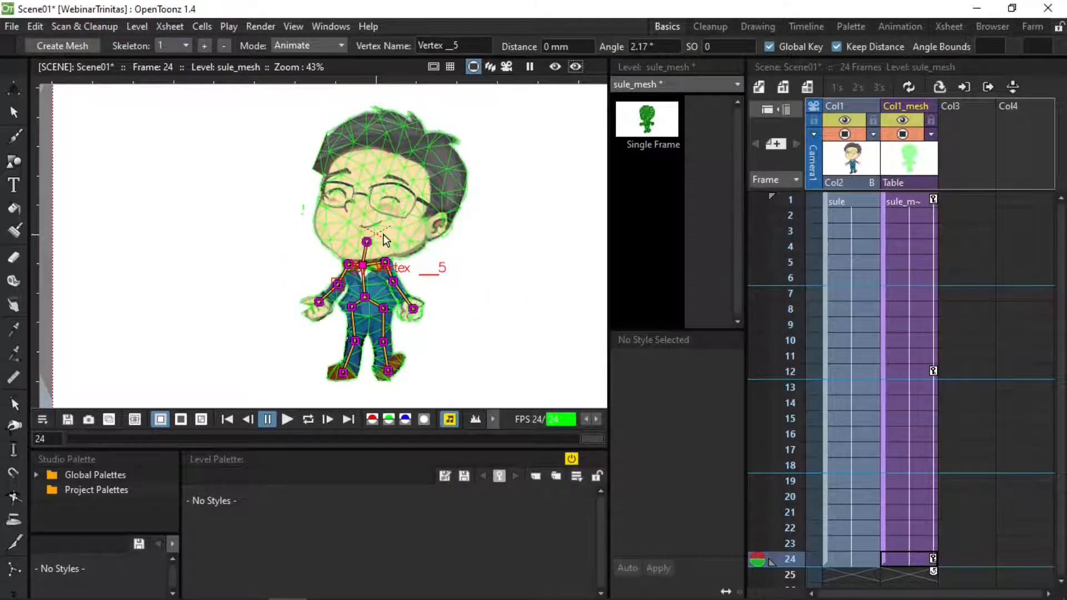
{"action": "left_click_drag", "start_coordinate": [366, 241], "coordinate": [361, 243]}
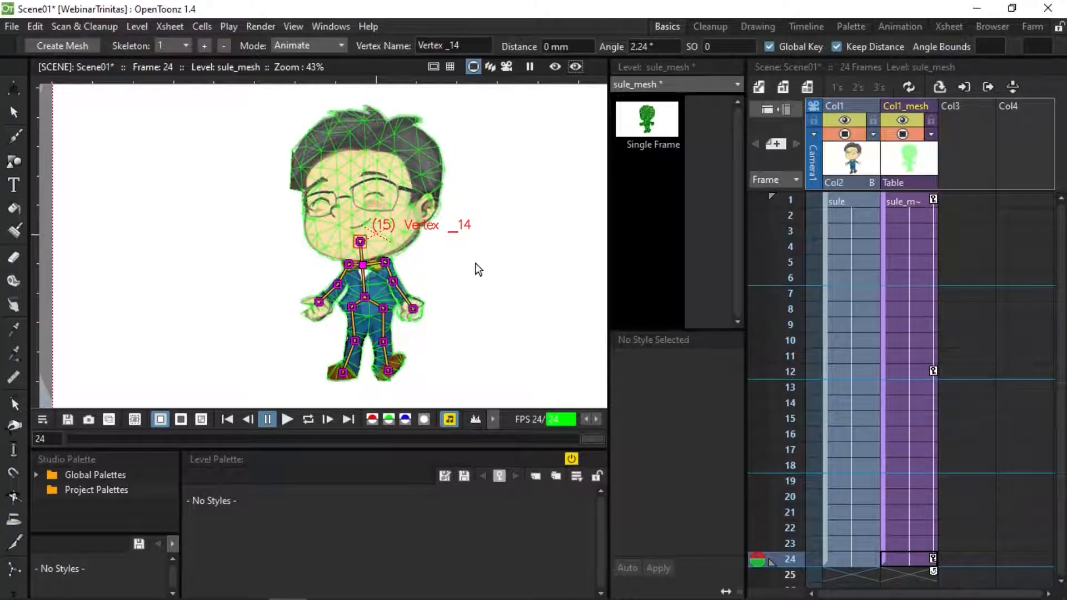
Play the skeleton animation from frame 1 to review the character's poses.
{"action": "left_click", "coordinate": [905, 202]}
{"action": "left_click", "coordinate": [292, 418]}
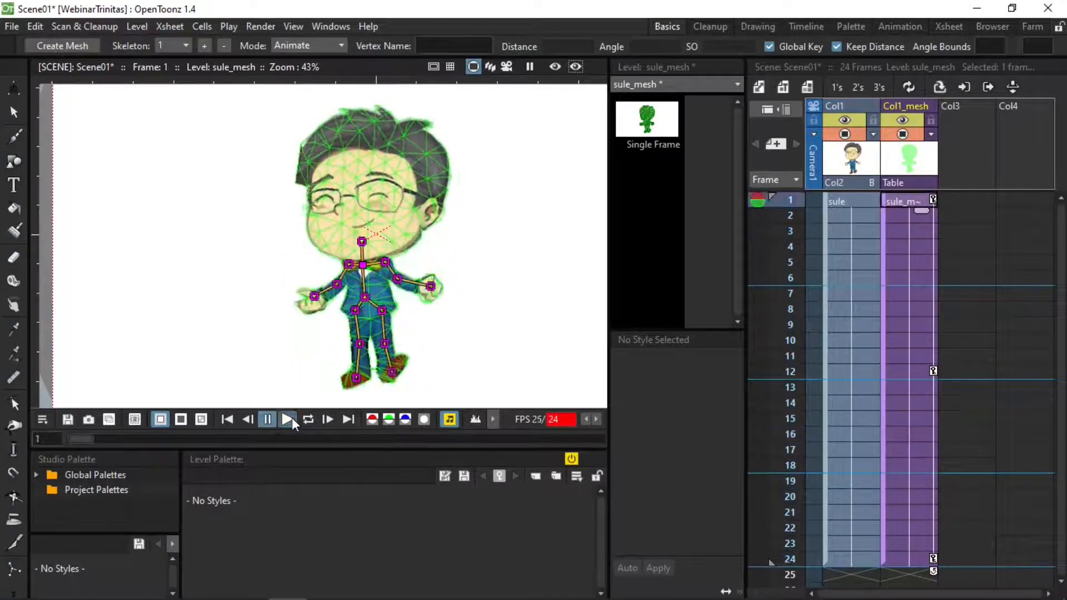
{"action": "left_click", "coordinate": [288, 419]}
With the Animate tool, raise the mesh column to about -15.39 mm E/W and 27.93 mm N/S for the jump pose at frame 12.
{"action": "scroll", "coordinate": [413, 295], "scroll_direction": "down", "scroll_amount": 4}
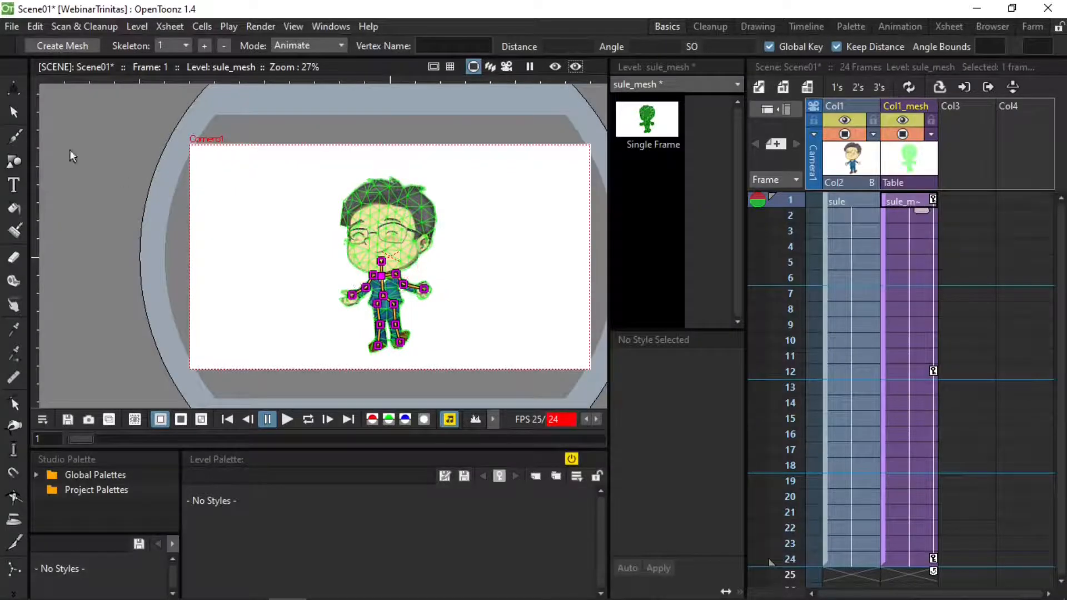
{"action": "left_click", "coordinate": [14, 87]}
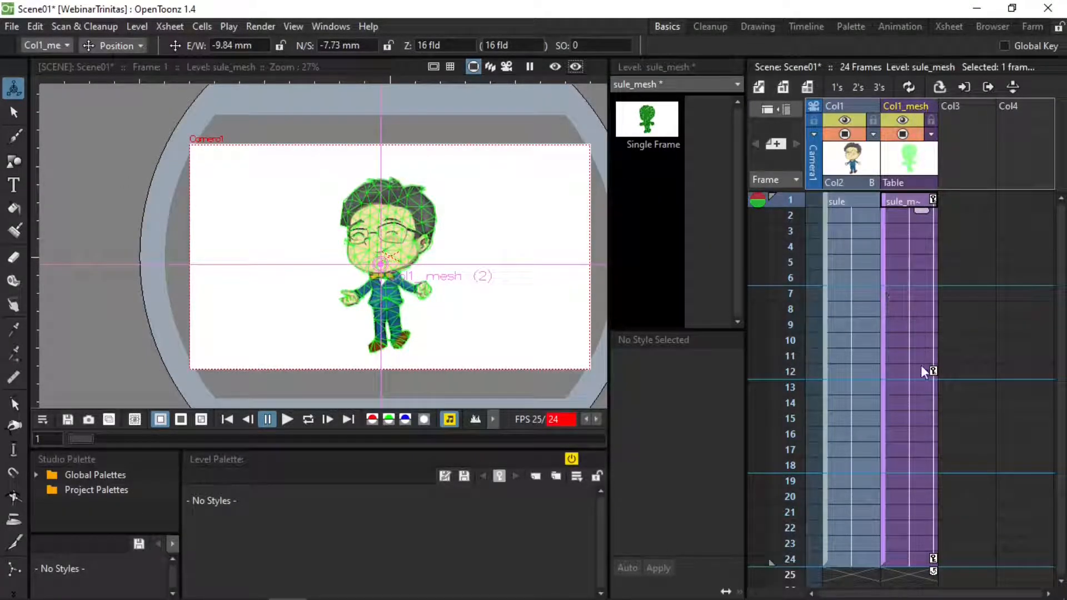
{"action": "left_click", "coordinate": [920, 367]}
{"action": "left_click", "coordinate": [913, 202]}
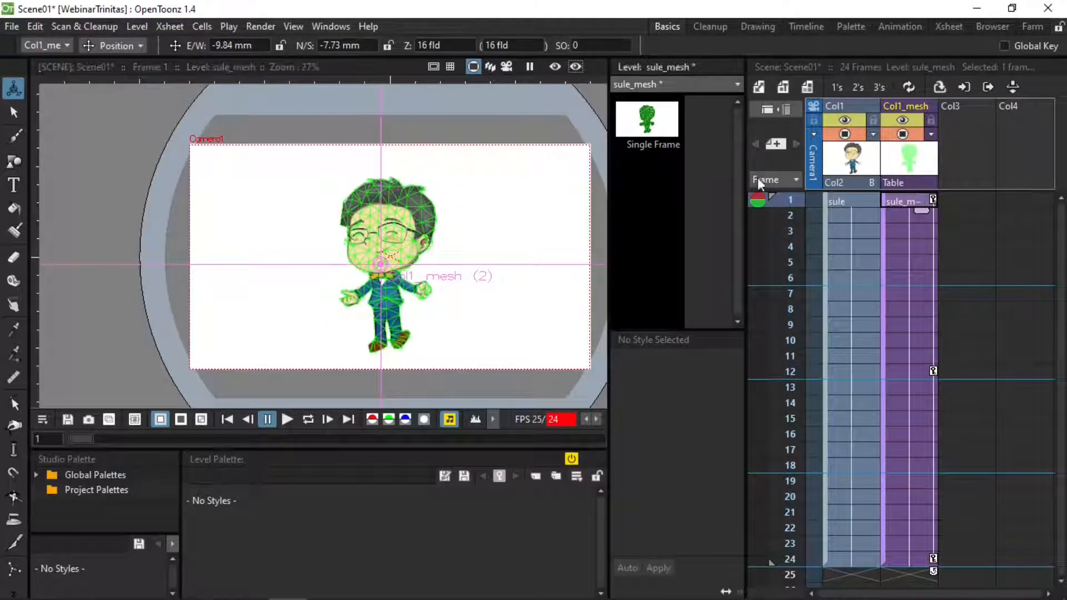
{"action": "left_click_drag", "start_coordinate": [382, 265], "coordinate": [377, 230]}
{"action": "left_click", "coordinate": [916, 371]}
Lower the mesh column to about -18.55 mm E/W and -23.58 mm N/S for the standing pose, and check frames 1 and 24.
{"action": "left_click", "coordinate": [912, 561]}
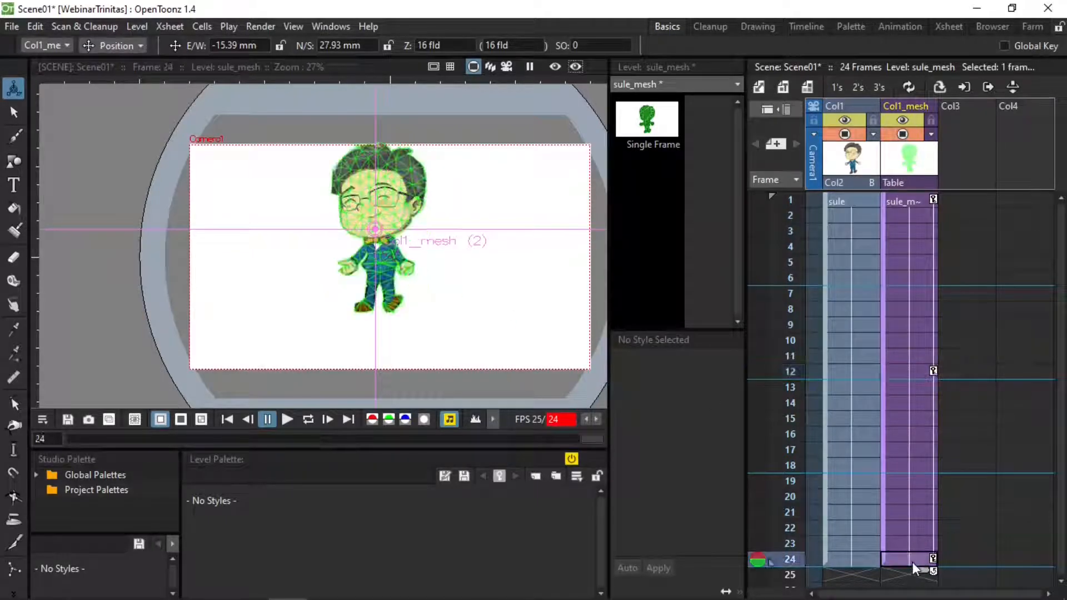
{"action": "left_click_drag", "start_coordinate": [375, 226], "coordinate": [373, 280]}
{"action": "left_click", "coordinate": [907, 202]}
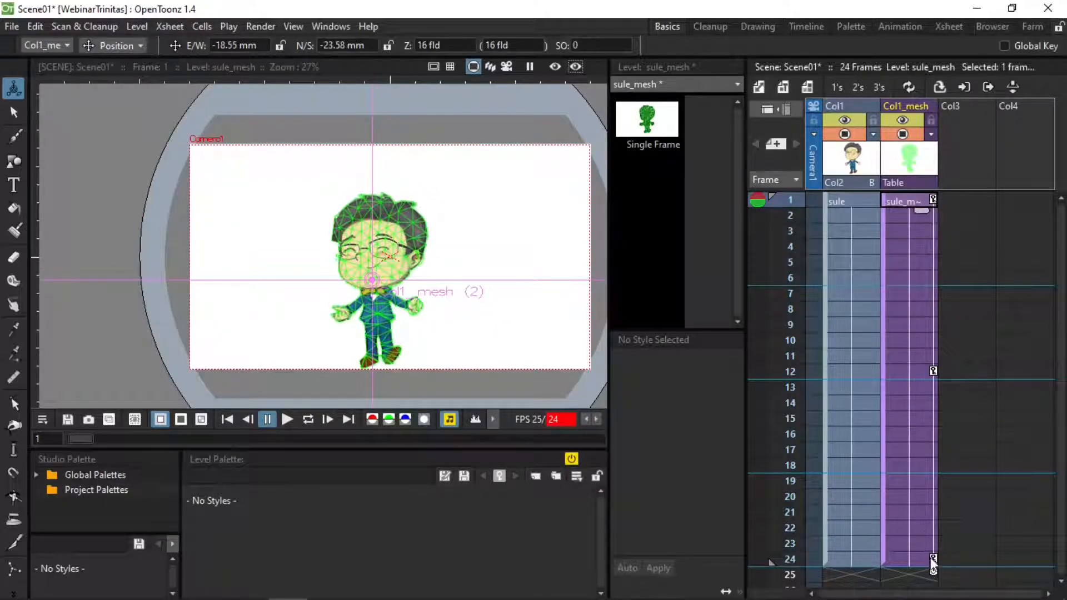
{"action": "left_click", "coordinate": [915, 559]}
Play the jump animation from frame 1 to review the combined pose and position changes.
{"action": "left_click", "coordinate": [897, 200]}
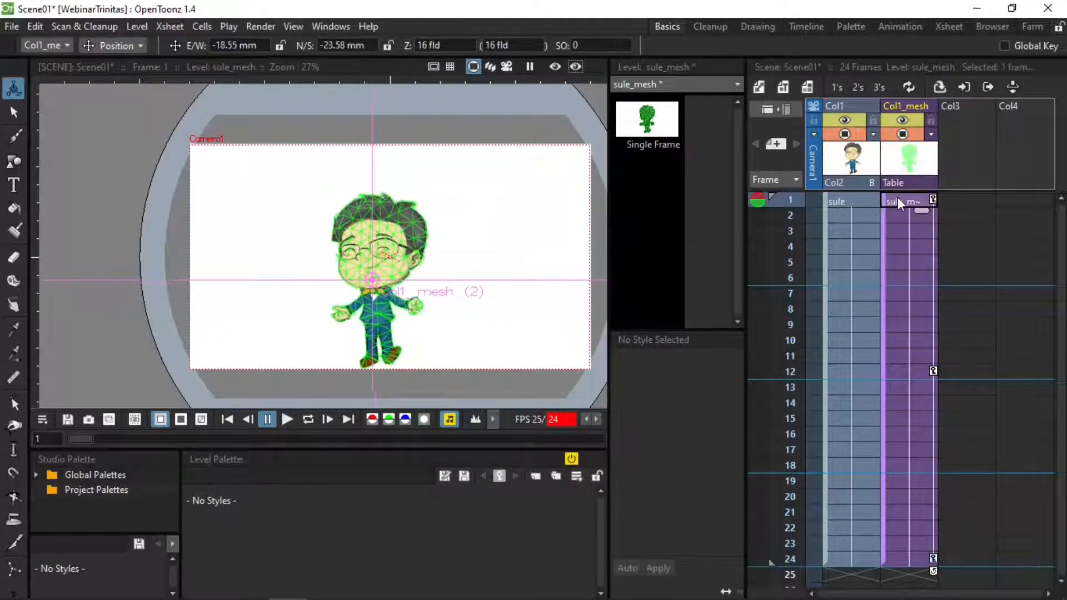
{"action": "left_click", "coordinate": [284, 420]}
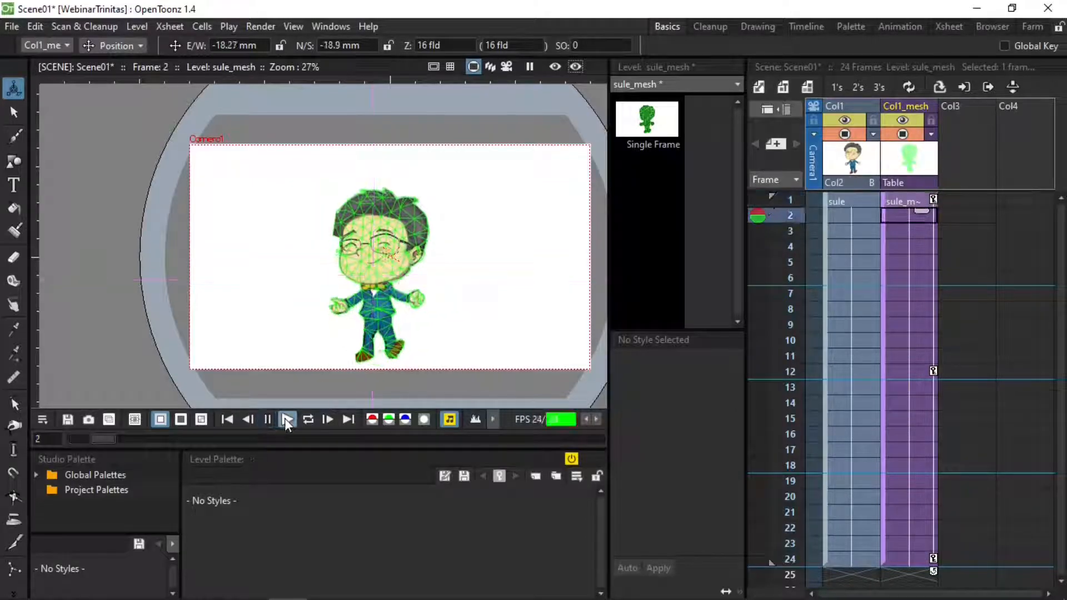
{"action": "left_click", "coordinate": [287, 419]}
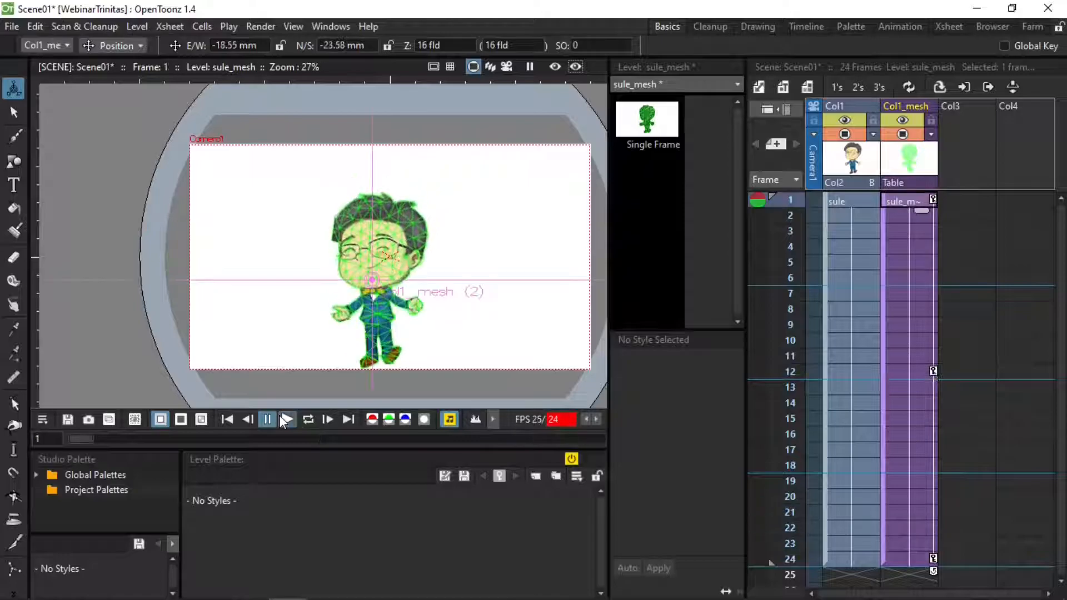
{"action": "left_click", "coordinate": [284, 420]}
Render frames 1 to 24 of the jump animation as a GIF named Scene02 in the project's outputs folder.
{"action": "left_click_drag", "start_coordinate": [442, 283], "coordinate": [374, 284]}
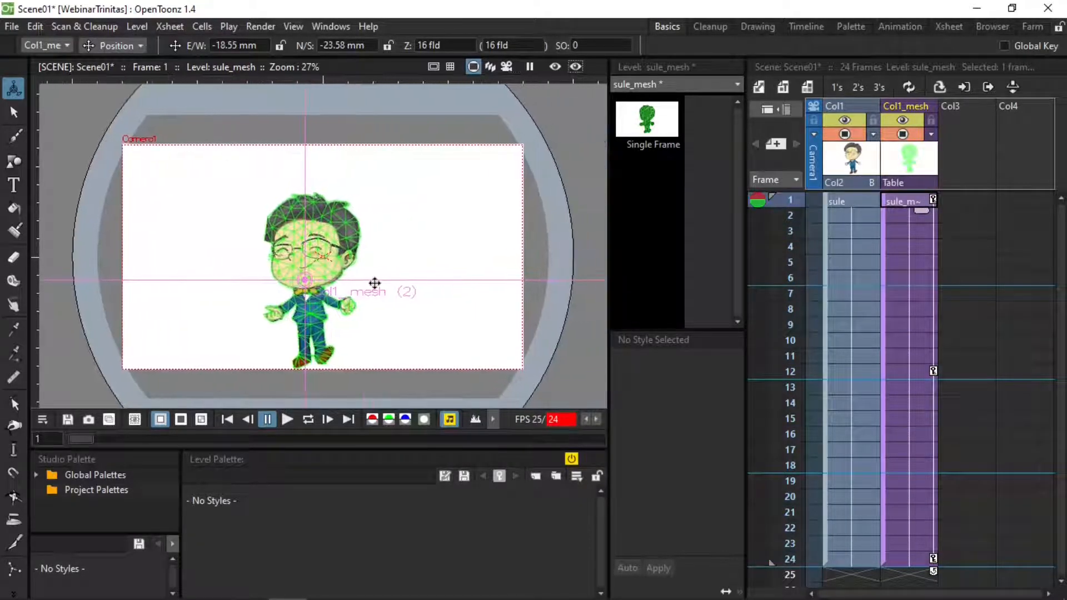
{"action": "left_click", "coordinate": [266, 28]}
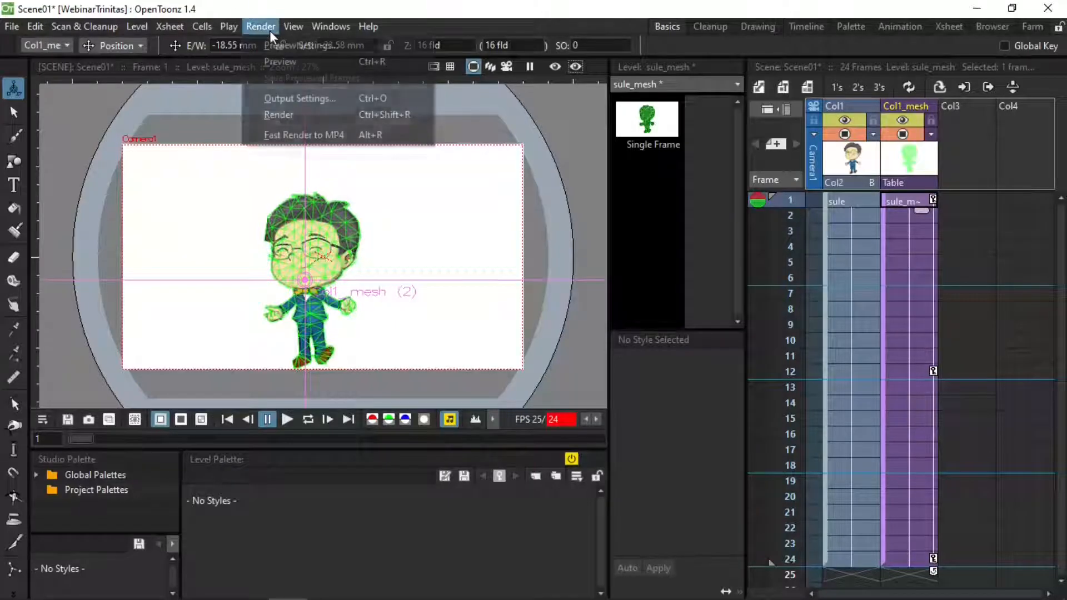
{"action": "left_click", "coordinate": [295, 115]}
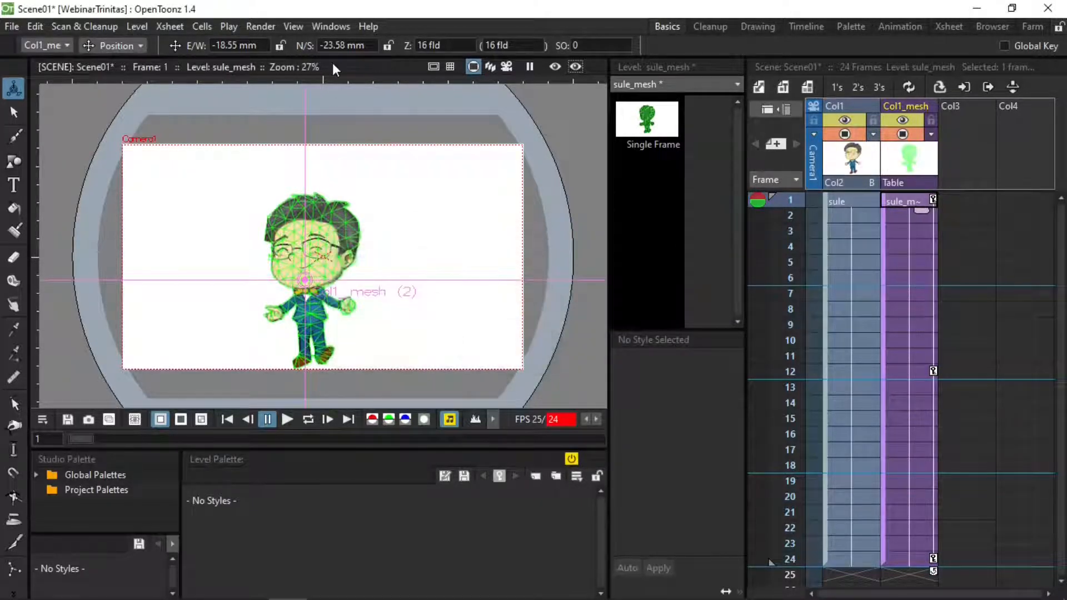
{"action": "left_click", "coordinate": [262, 25]}
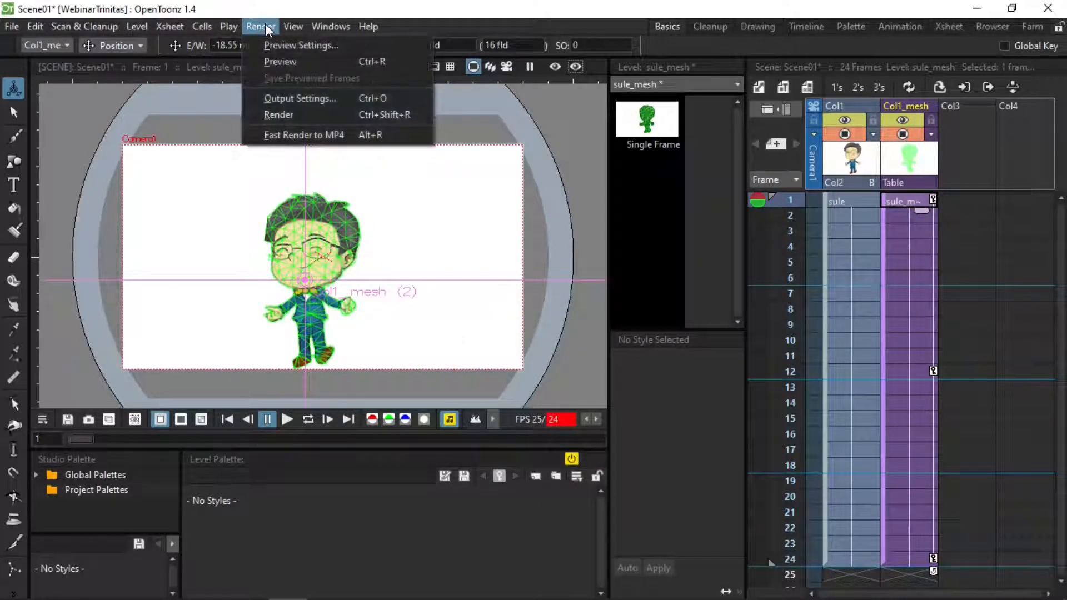
{"action": "left_click", "coordinate": [301, 99]}
{"action": "left_click", "coordinate": [436, 395]}
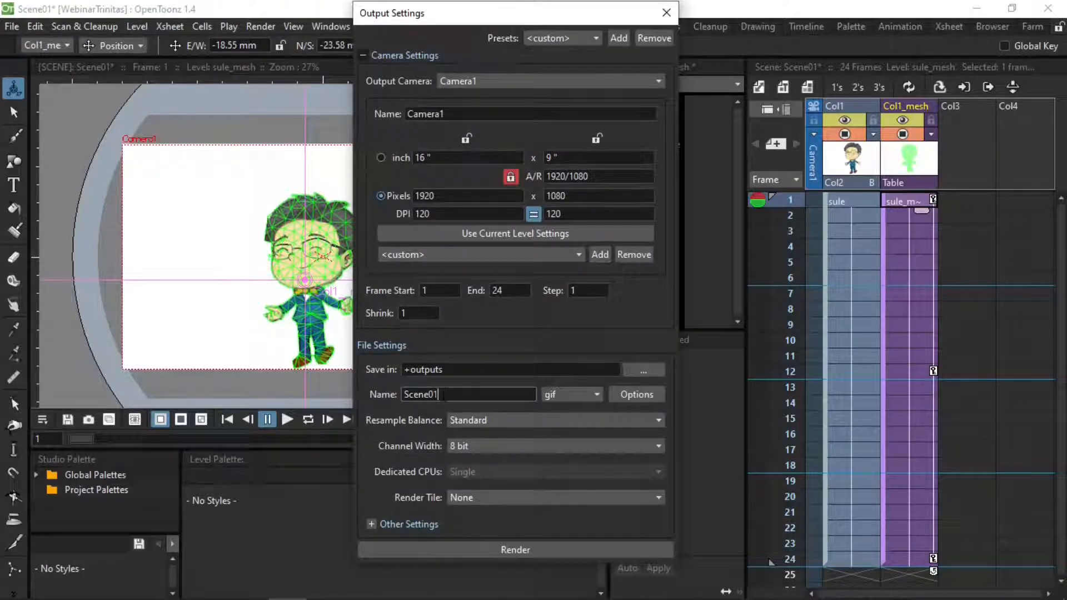
{"action": "key", "text": "BackSpace"}
{"action": "type", "text": "2"}
{"action": "left_click", "coordinate": [508, 546]}
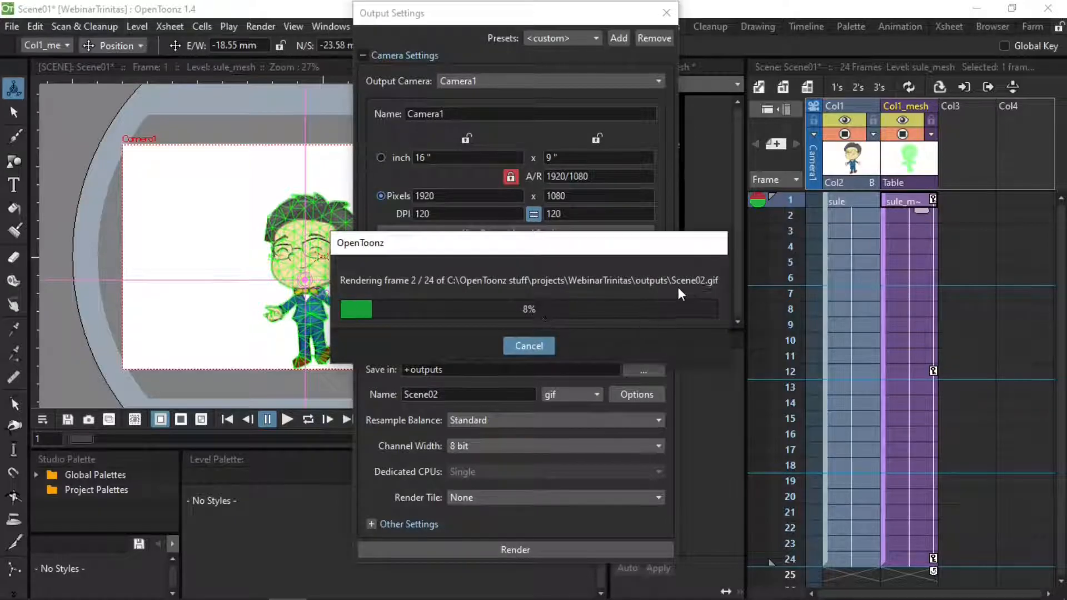
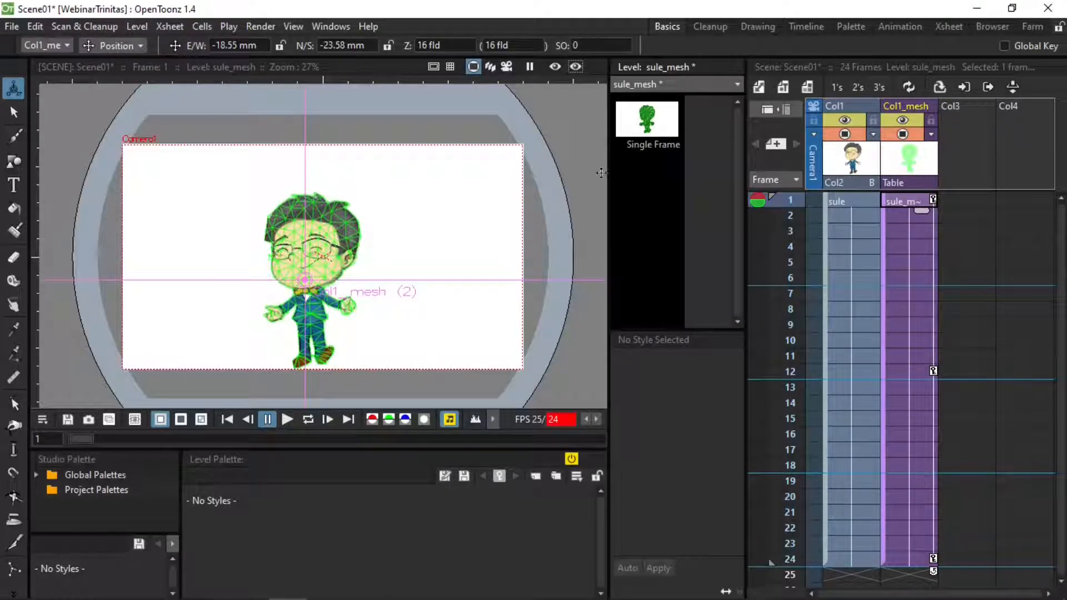
Delete the character column and its mesh column from the scene.
{"action": "left_click", "coordinate": [906, 105]}
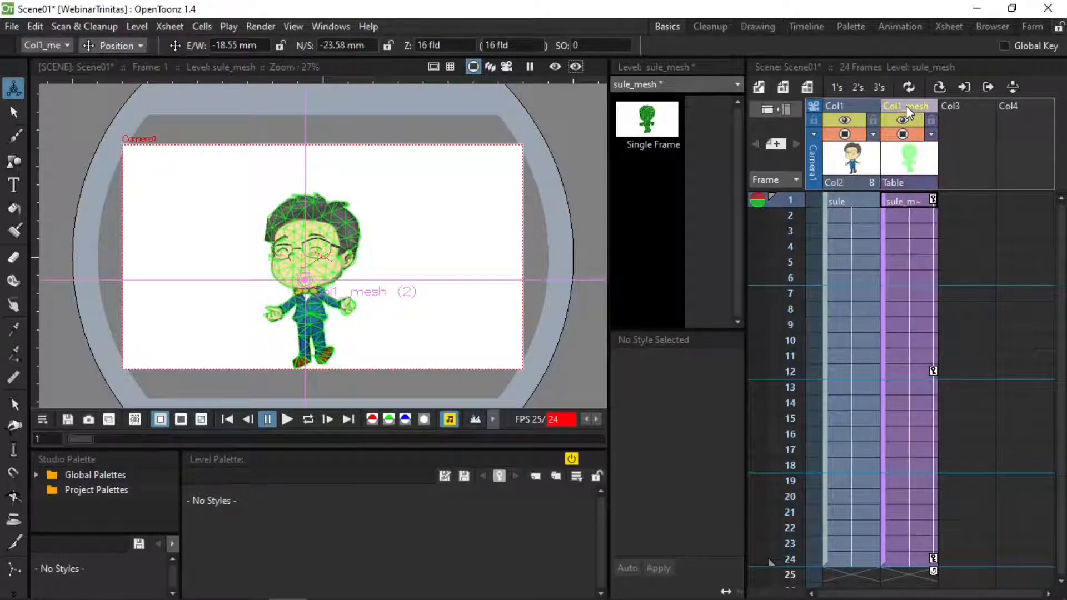
{"action": "left_click", "coordinate": [830, 104]}
{"action": "key", "text": "Delete"}
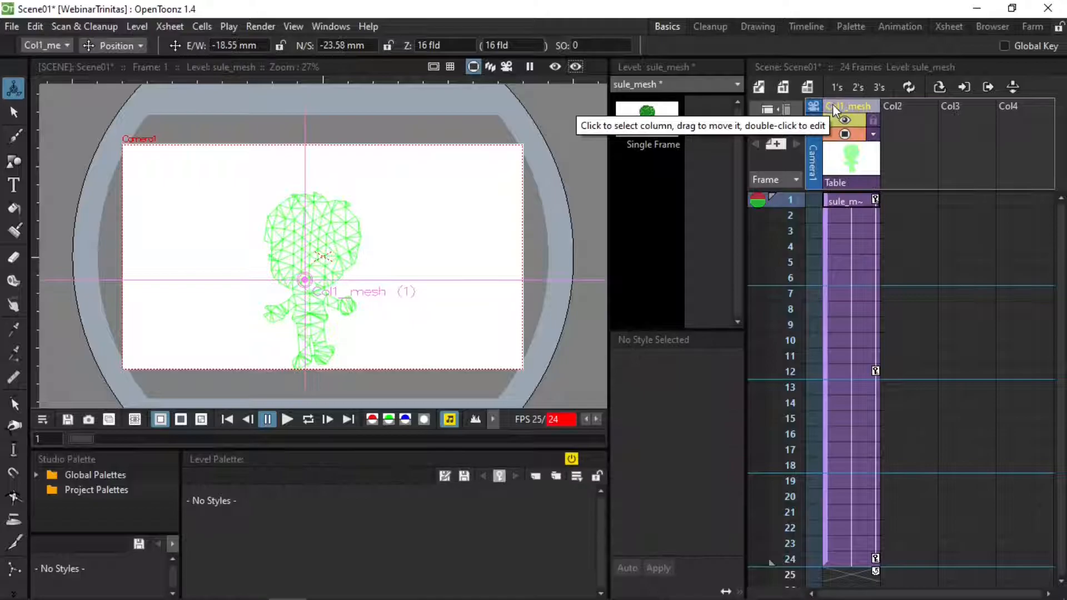
{"action": "left_click", "coordinate": [862, 112]}
{"action": "key", "text": "Delete"}
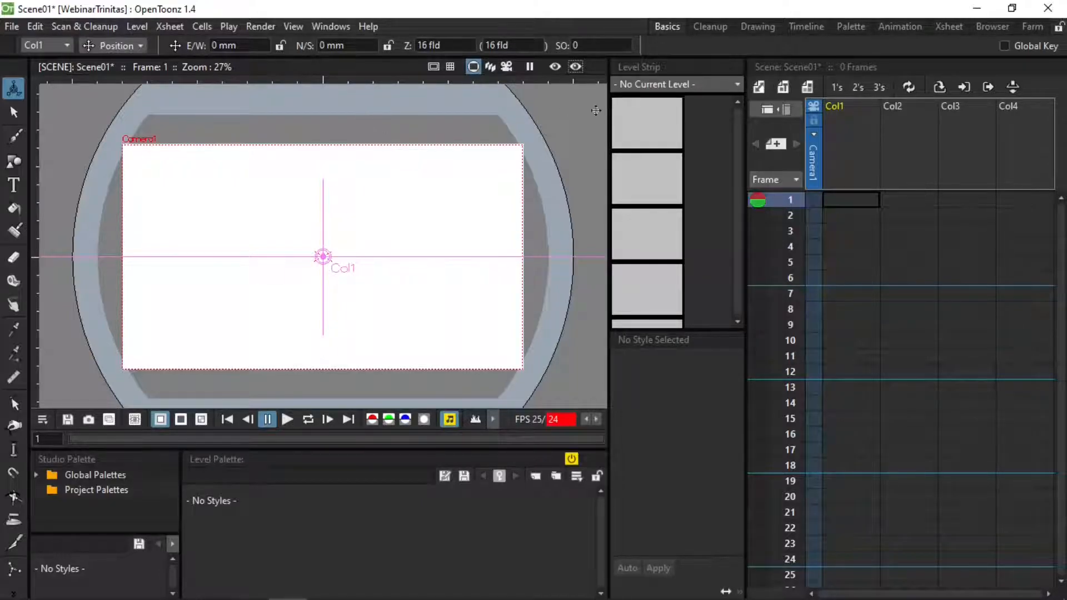
With the Brush tool, draw a black heart outline near the canvas centre on frame 1 of Col1.
{"action": "left_click", "coordinate": [16, 136]}
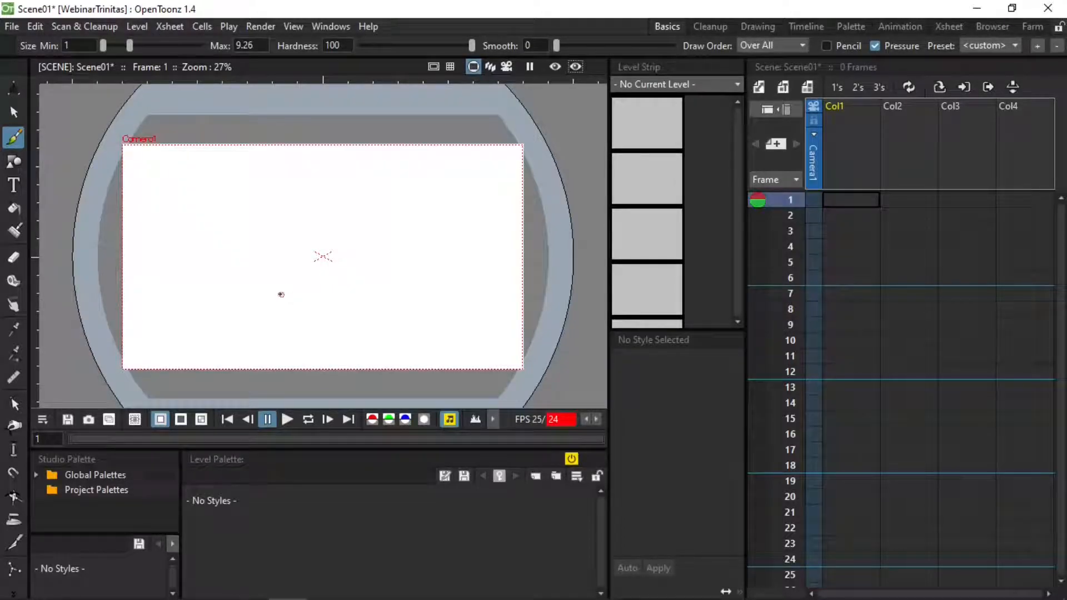
{"action": "mouse_move", "coordinate": [270, 250]}
{"action": "left_mouse_down"}
{"action": "mouse_move", "coordinate": [294, 248]}
{"action": "mouse_move", "coordinate": [303, 288]}
{"action": "mouse_move", "coordinate": [322, 252]}
{"action": "mouse_move", "coordinate": [315, 237]}
{"action": "mouse_move", "coordinate": [293, 249]}
{"action": "left_mouse_up"}
{"action": "scroll", "coordinate": [309, 267], "scroll_direction": "up", "scroll_amount": 2}
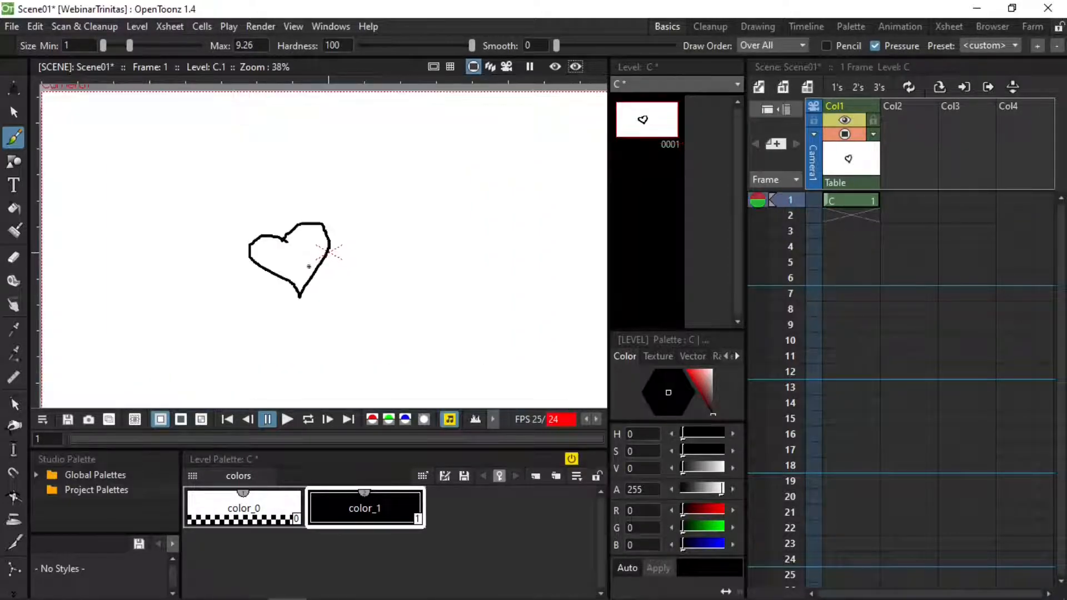
{"action": "scroll", "coordinate": [304, 255], "scroll_direction": "up", "scroll_amount": 1}
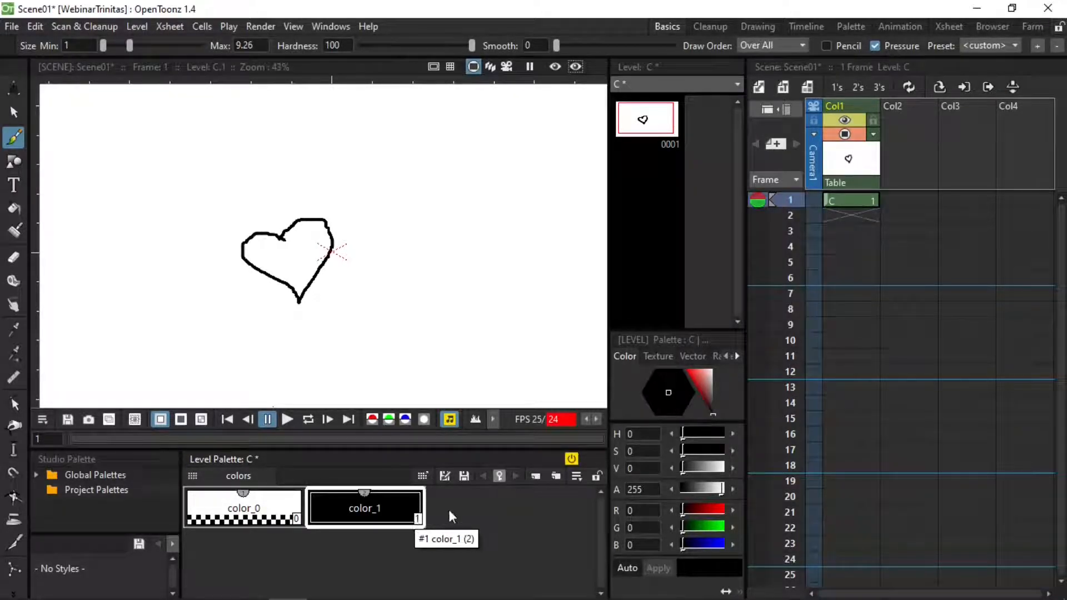
Add a red style (RGB 198, 44, 44) to the level palette and fill the heart with it.
{"action": "right_click", "coordinate": [483, 503]}
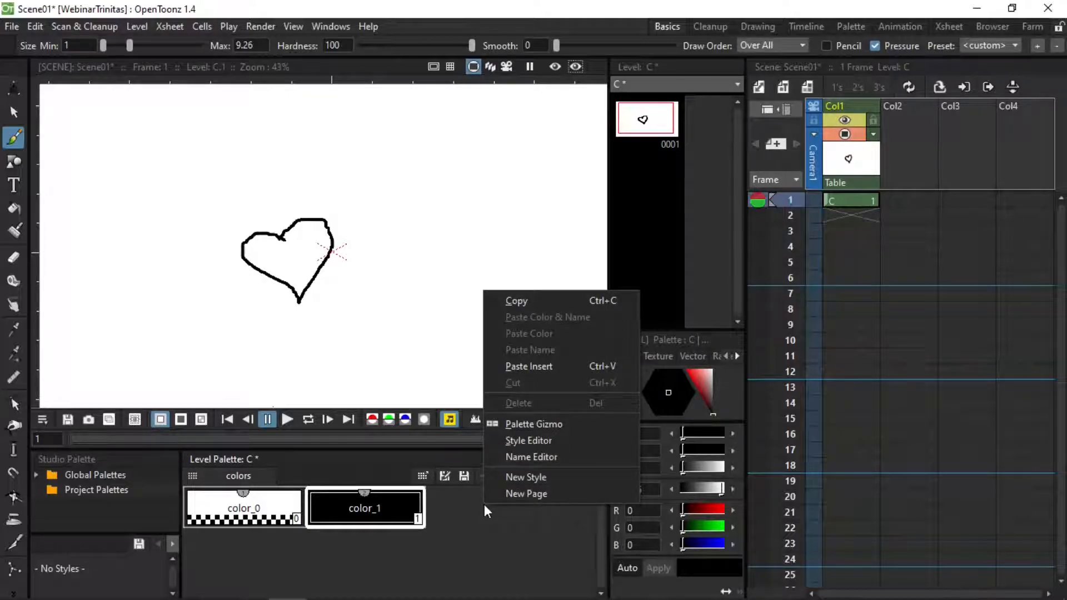
{"action": "right_click", "coordinate": [498, 492]}
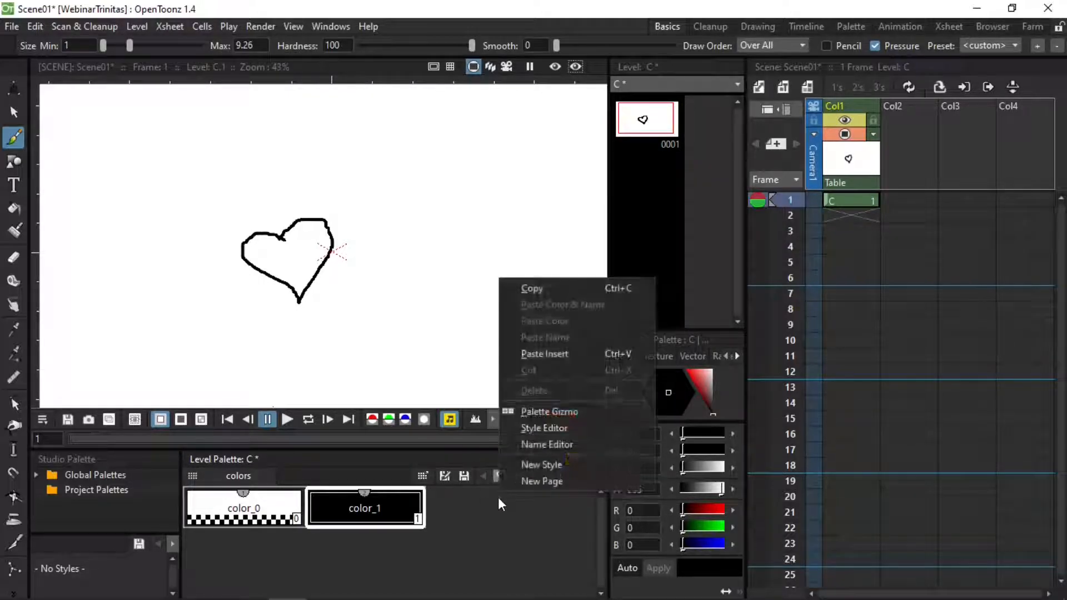
{"action": "left_click", "coordinate": [542, 466]}
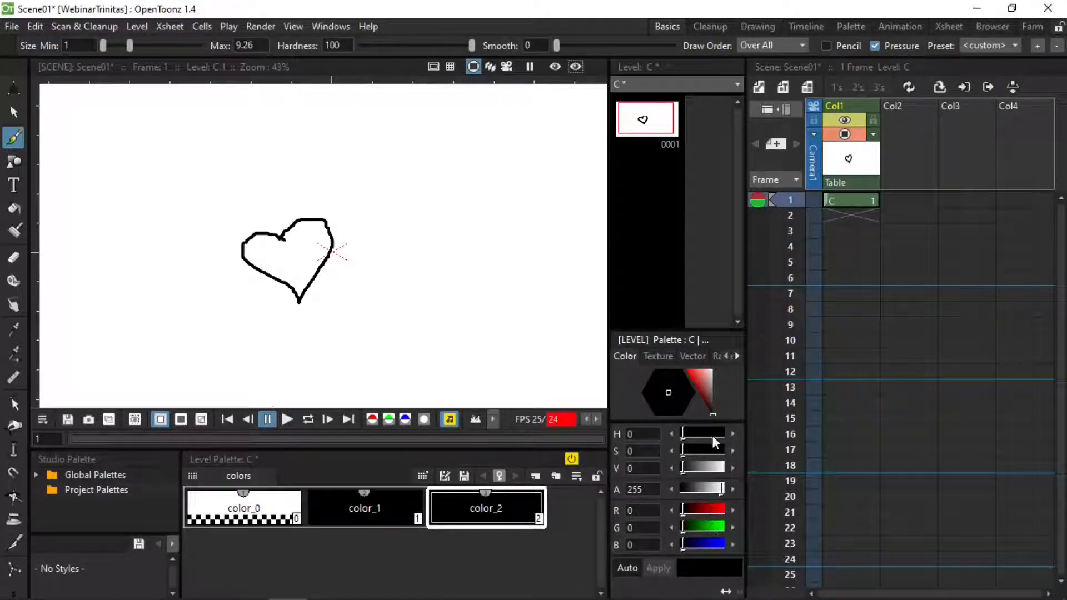
{"action": "left_click_drag", "start_coordinate": [708, 391], "coordinate": [695, 379]}
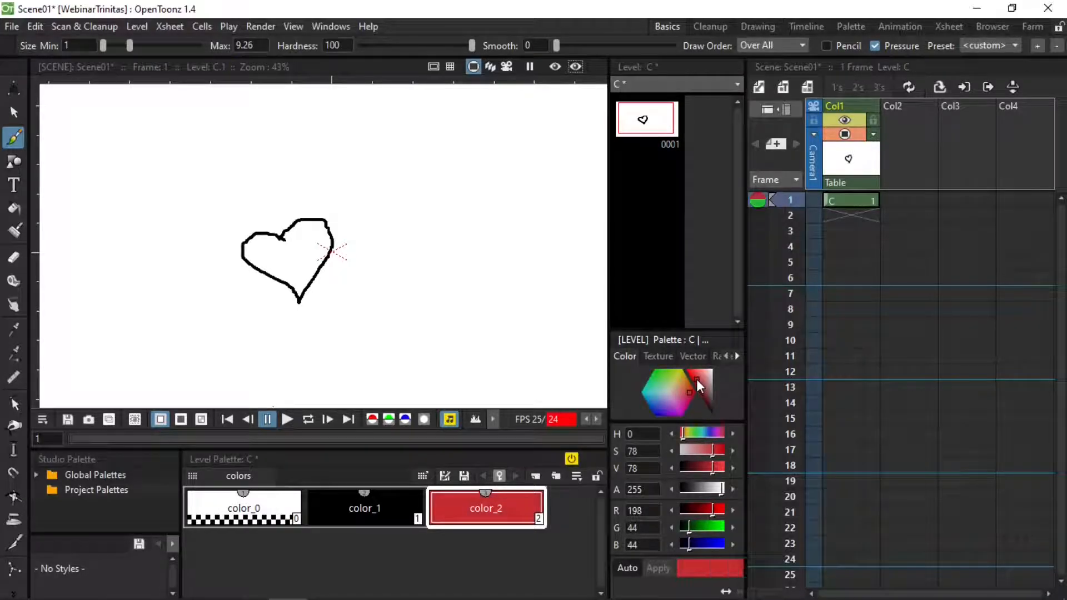
{"action": "left_click", "coordinate": [14, 207]}
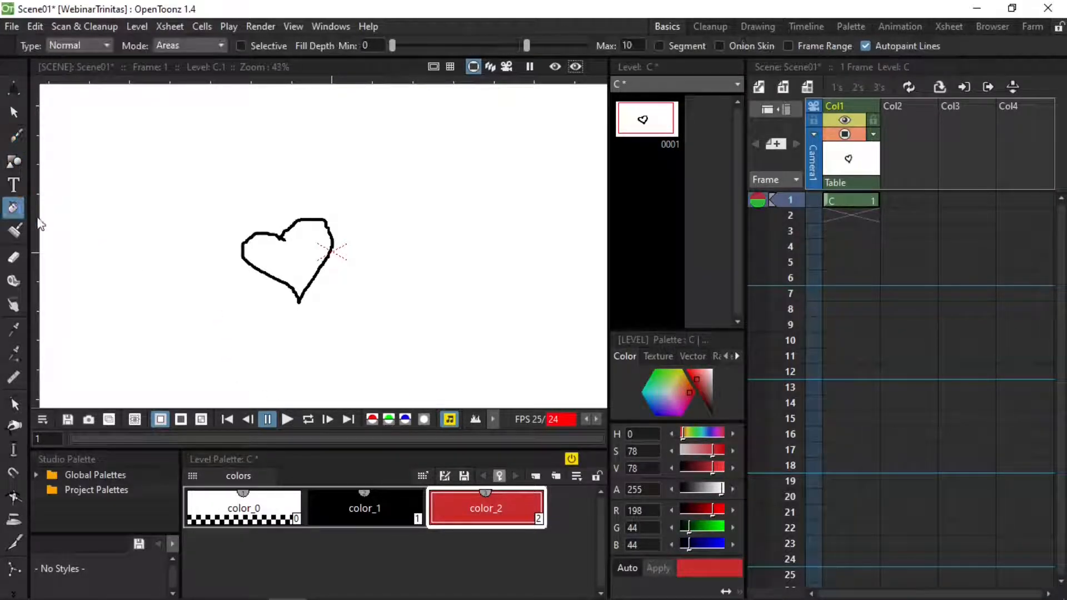
{"action": "left_click", "coordinate": [264, 260]}
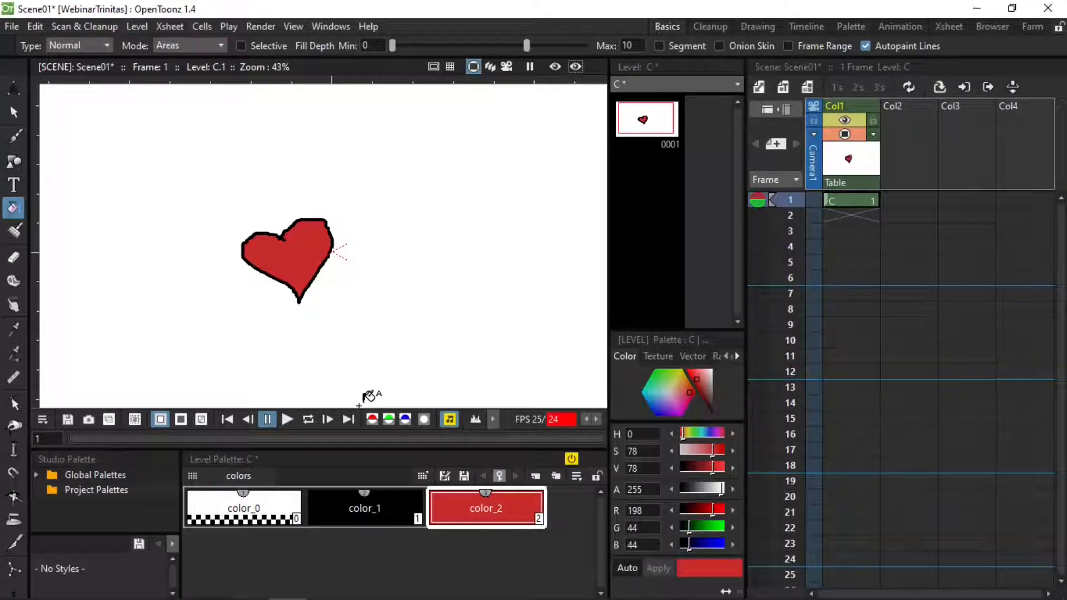
Draw two small hearts in black below the large heart and fill both with the red style.
{"action": "left_click", "coordinate": [17, 138]}
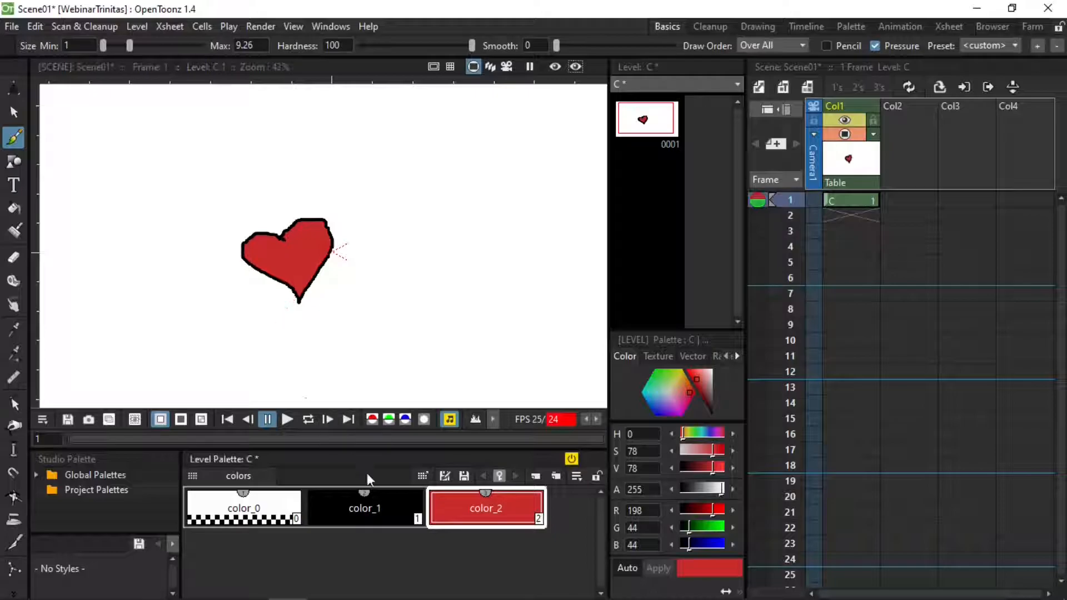
{"action": "left_click", "coordinate": [364, 506]}
{"action": "mouse_move", "coordinate": [314, 307]}
{"action": "left_mouse_down"}
{"action": "mouse_move", "coordinate": [318, 288]}
{"action": "mouse_move", "coordinate": [337, 300]}
{"action": "mouse_move", "coordinate": [260, 309]}
{"action": "mouse_move", "coordinate": [264, 318]}
{"action": "mouse_move", "coordinate": [278, 304]}
{"action": "left_mouse_up"}
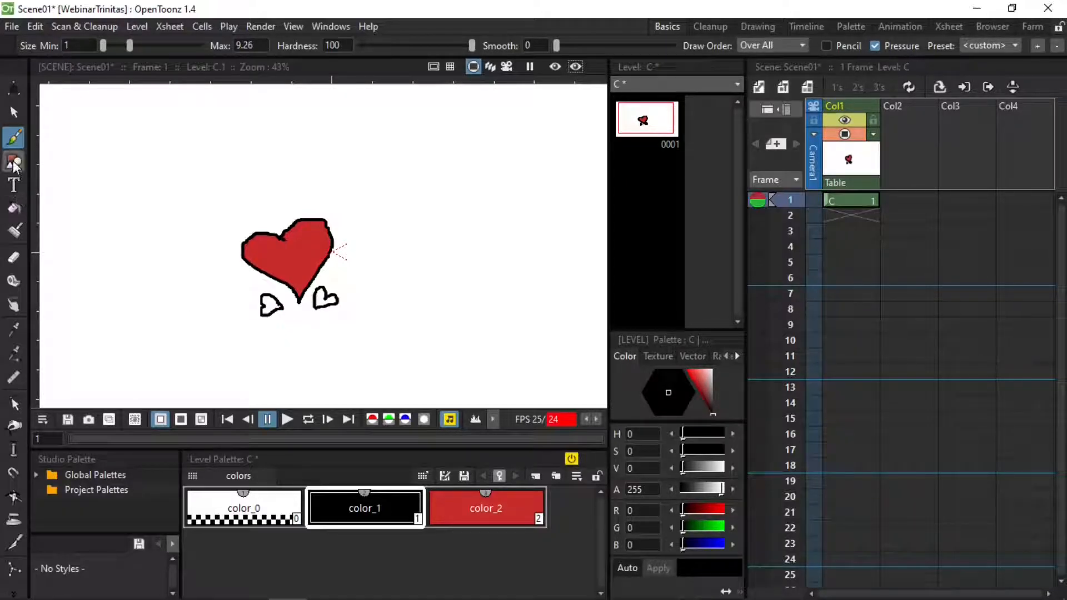
{"action": "left_click", "coordinate": [14, 208]}
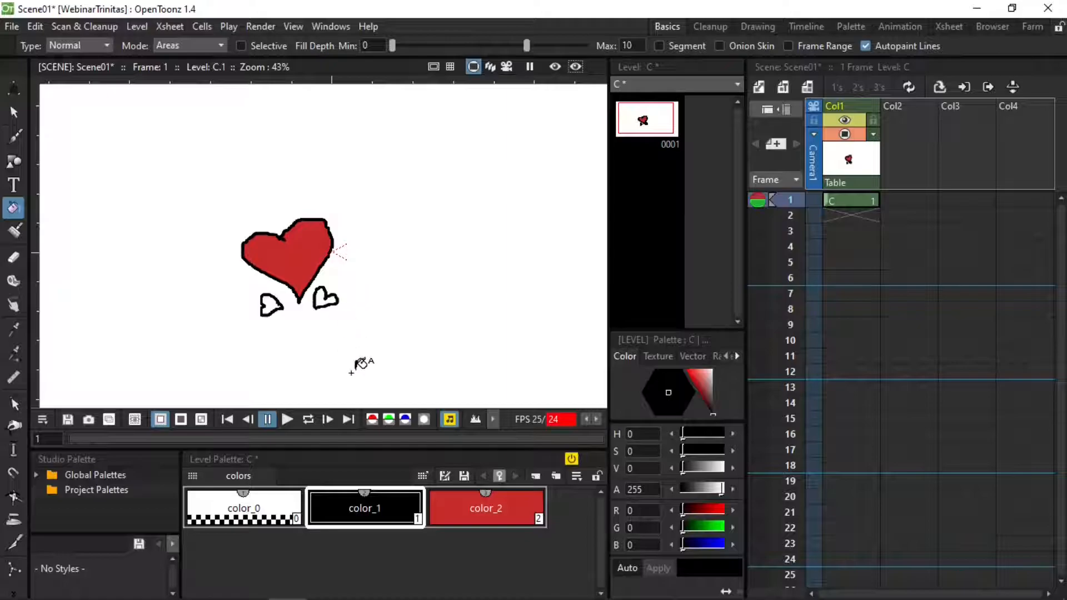
{"action": "left_click", "coordinate": [486, 508]}
{"action": "left_click", "coordinate": [332, 289]}
{"action": "left_click", "coordinate": [271, 305]}
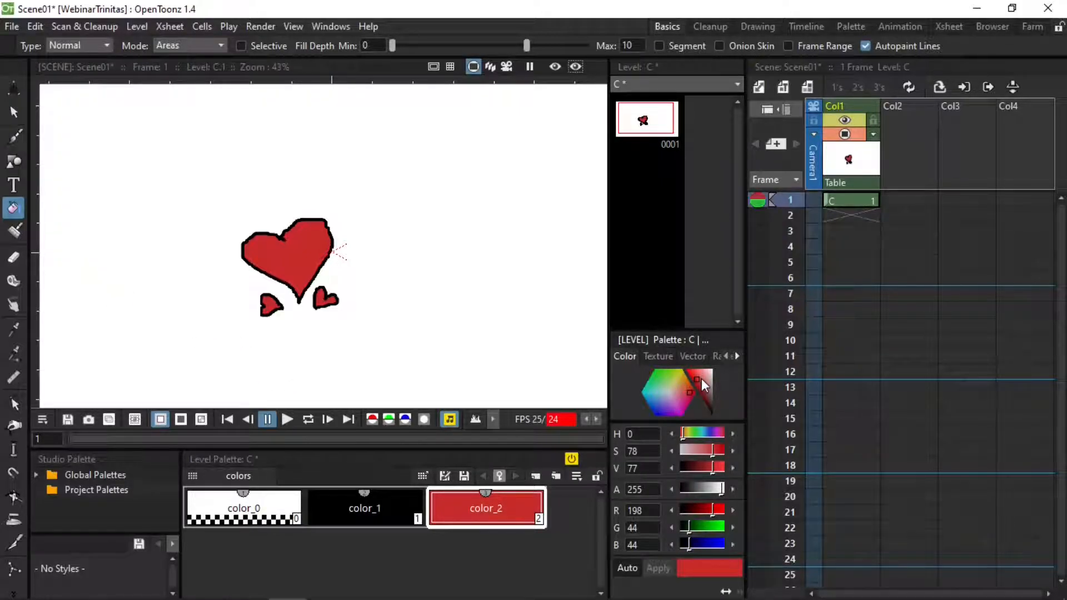
Lighten the fill style color_2 to a pinkish red and set the outline style color_1 to dark red (RGB 63, 3, 3).
{"action": "left_click_drag", "start_coordinate": [702, 378], "coordinate": [699, 385]}
{"action": "left_click", "coordinate": [380, 501]}
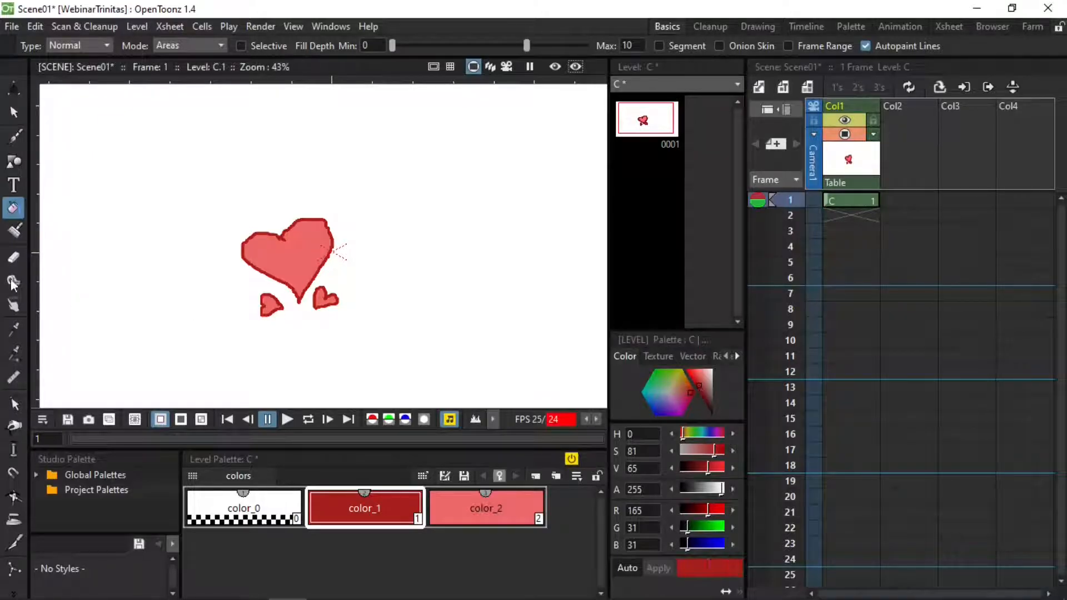
{"action": "left_click_drag", "start_coordinate": [706, 379], "coordinate": [707, 404]}
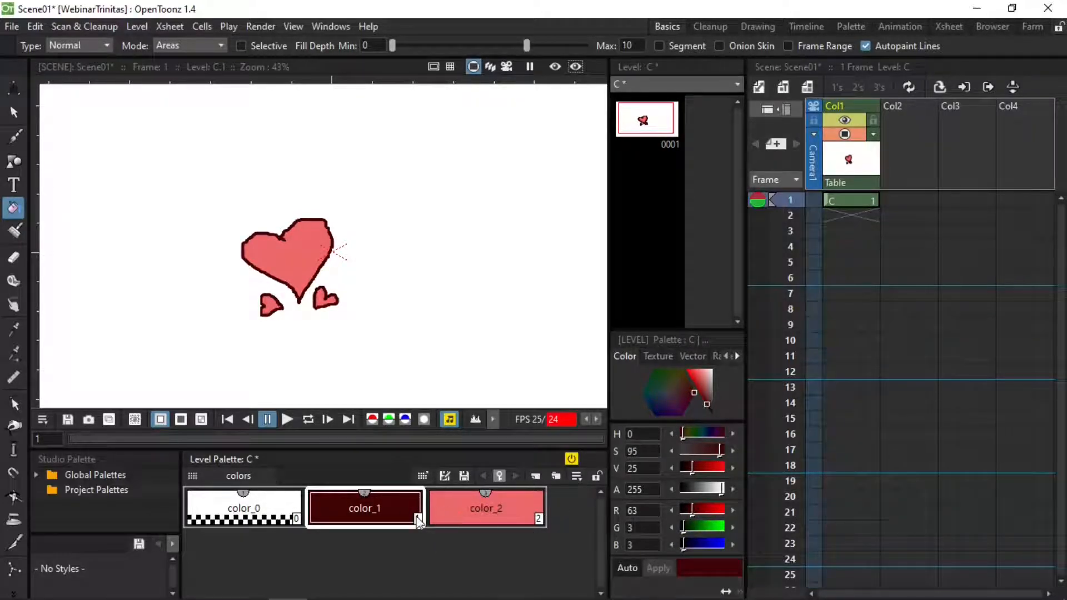
Create a Toonz Vector Level named D on frame 1 of Col2.
{"action": "left_click", "coordinate": [923, 128]}
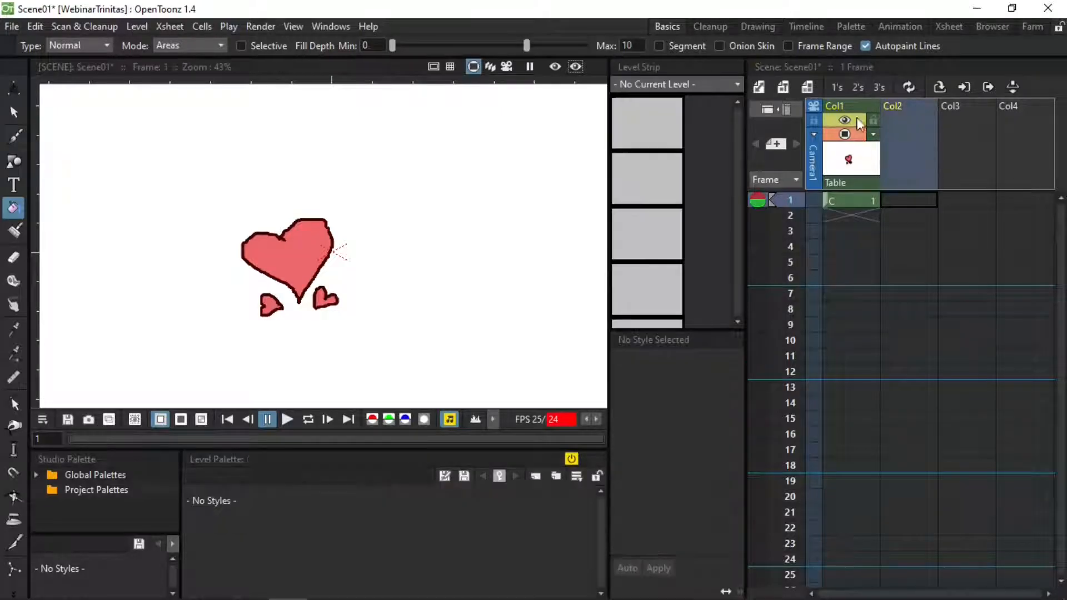
{"action": "left_click", "coordinate": [759, 87]}
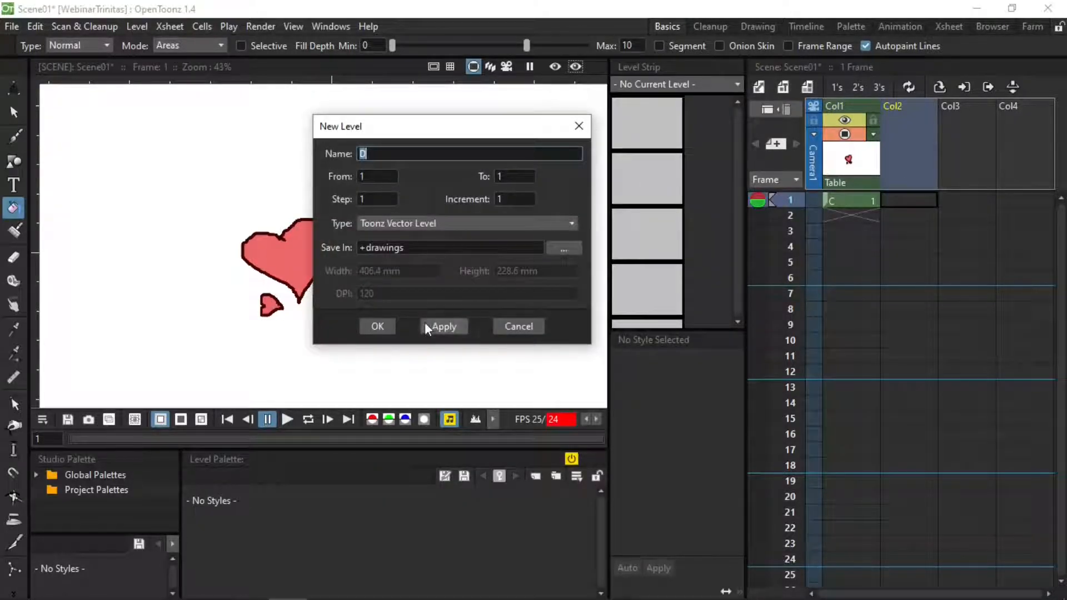
{"action": "left_click", "coordinate": [374, 328]}
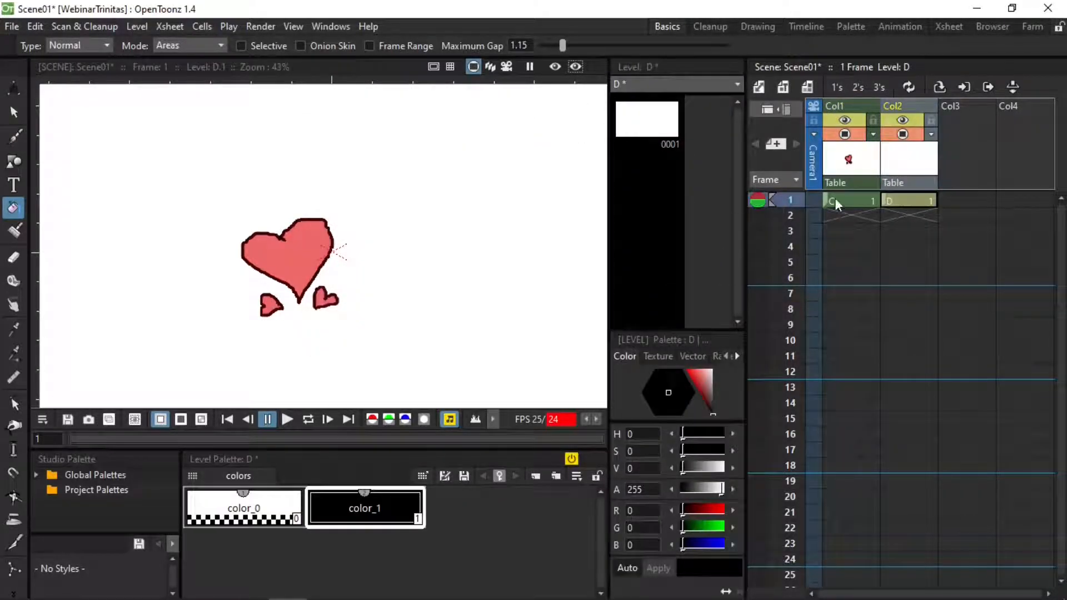
Alternate between Col1 and Col2 to compare the separate palettes of levels C and D.
{"action": "left_click", "coordinate": [857, 179]}
{"action": "left_click", "coordinate": [906, 165]}
{"action": "left_click", "coordinate": [841, 162]}
{"action": "left_click", "coordinate": [915, 164]}
{"action": "left_click", "coordinate": [834, 164]}
{"action": "left_click", "coordinate": [917, 164]}
{"action": "left_click", "coordinate": [861, 162]}
{"action": "left_click", "coordinate": [918, 166]}
{"action": "left_click", "coordinate": [846, 169]}
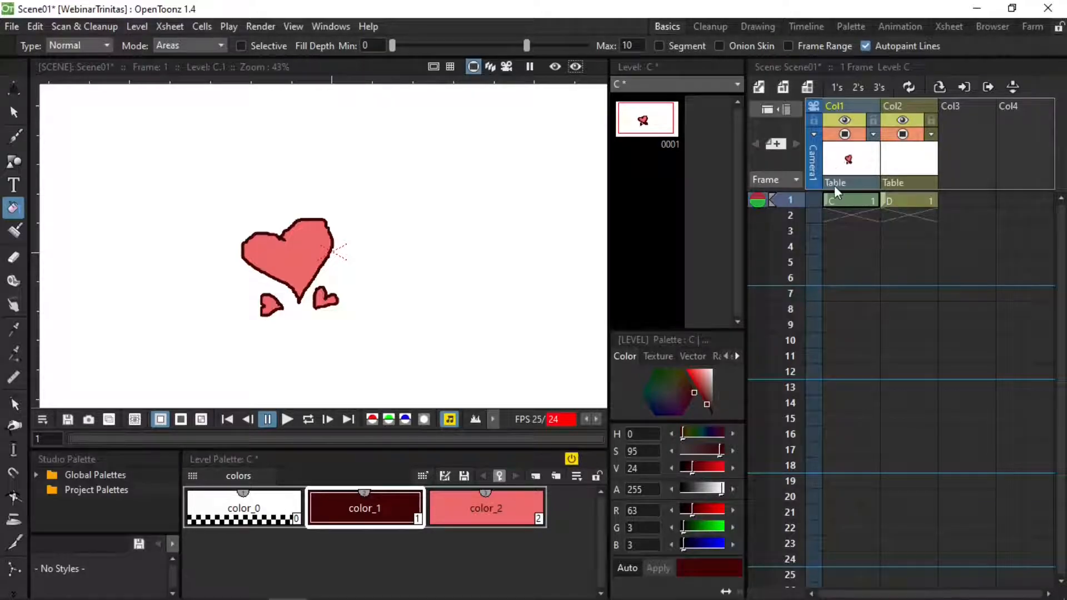
On frame 2 of Col1, show frame 1 as onion skin and brush a shifted large heart with two small hearts in dark red.
{"action": "left_click", "coordinate": [854, 215]}
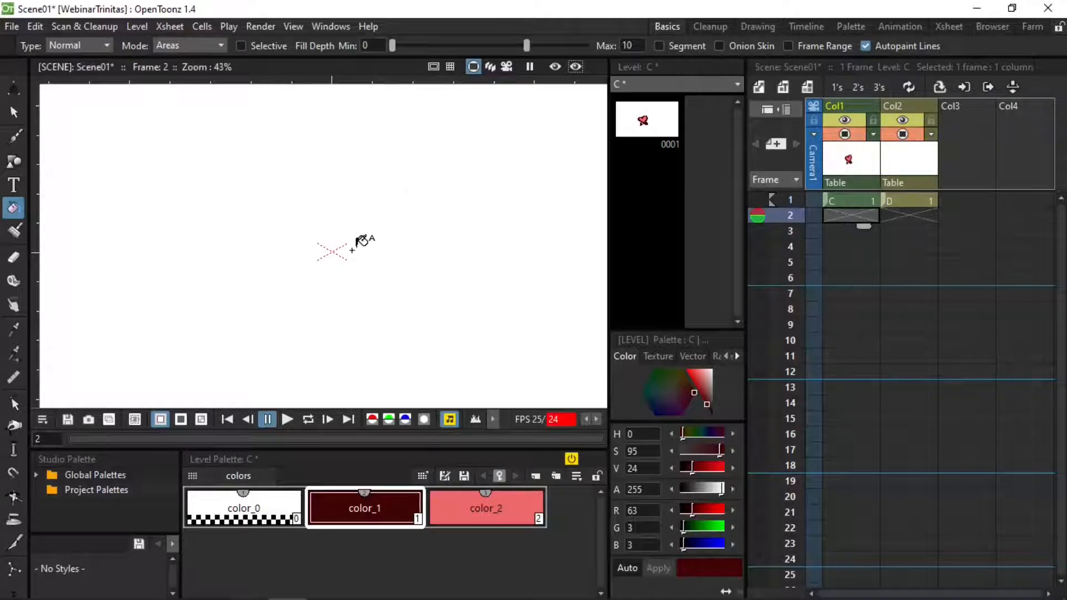
{"action": "left_click", "coordinate": [13, 137]}
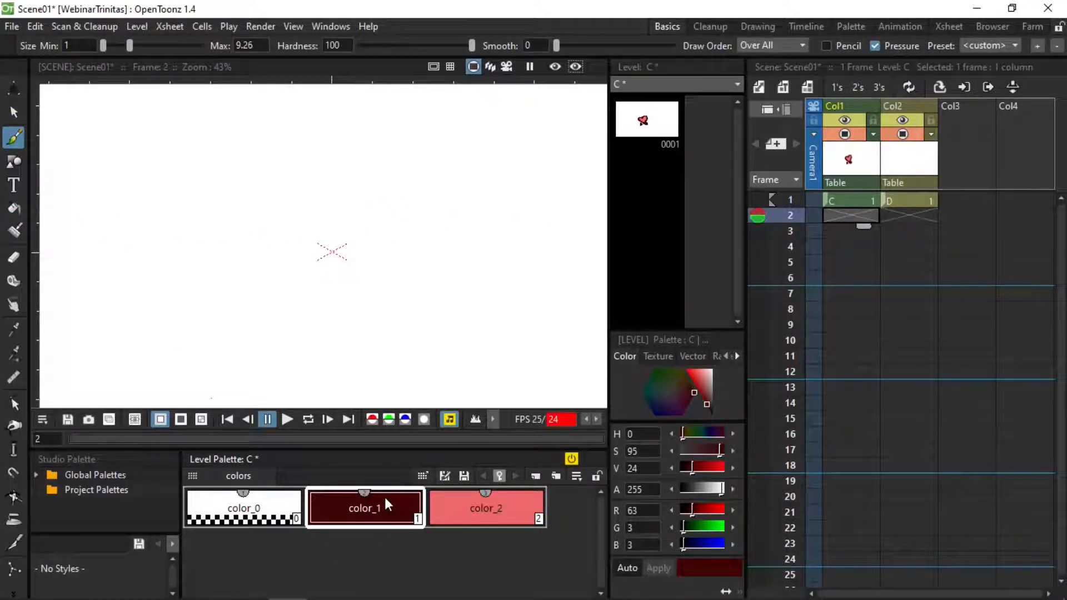
{"action": "left_click", "coordinate": [757, 200]}
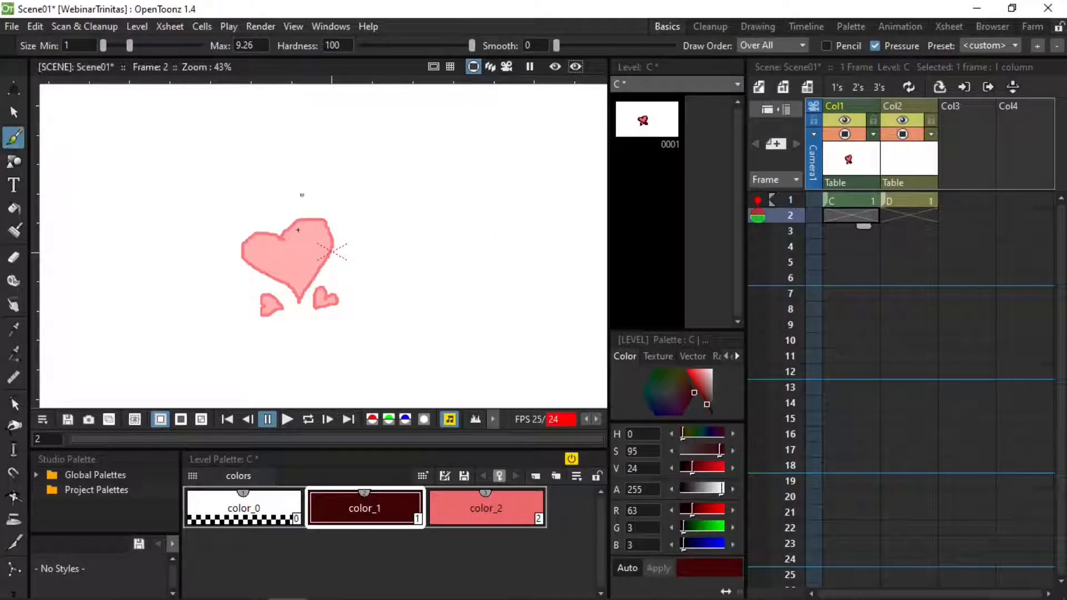
{"action": "mouse_move", "coordinate": [284, 235]}
{"action": "left_mouse_down"}
{"action": "mouse_move", "coordinate": [256, 224]}
{"action": "mouse_move", "coordinate": [256, 262]}
{"action": "mouse_move", "coordinate": [304, 297]}
{"action": "mouse_move", "coordinate": [343, 243]}
{"action": "mouse_move", "coordinate": [318, 214]}
{"action": "mouse_move", "coordinate": [283, 232]}
{"action": "left_mouse_up"}
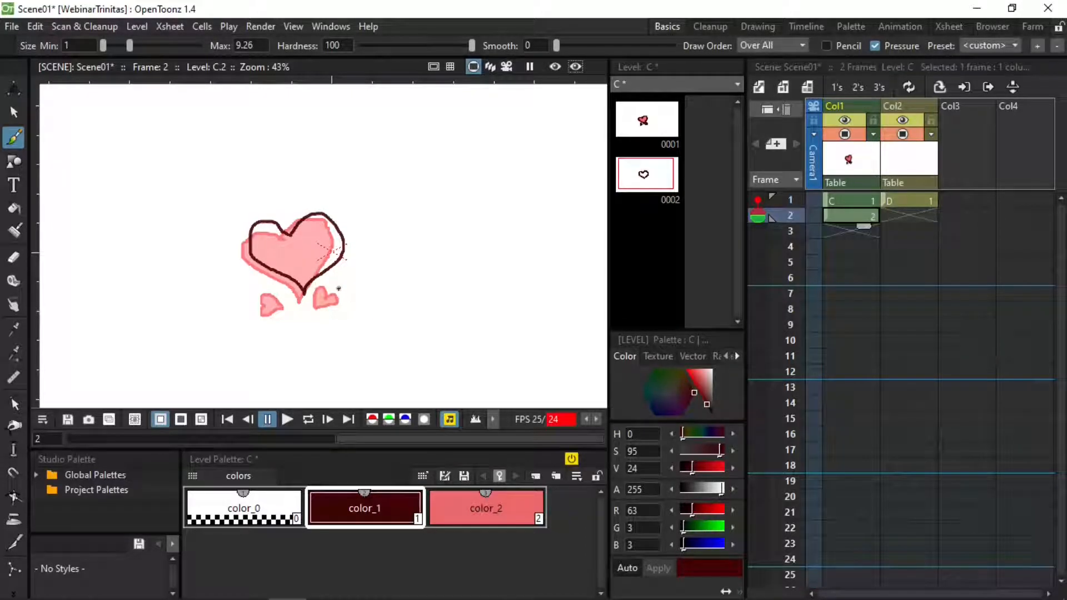
{"action": "mouse_move", "coordinate": [331, 275]}
{"action": "left_mouse_down"}
{"action": "mouse_move", "coordinate": [326, 287]}
{"action": "mouse_move", "coordinate": [338, 295]}
{"action": "mouse_move", "coordinate": [341, 281]}
{"action": "mouse_move", "coordinate": [331, 282]}
{"action": "left_mouse_up"}
{"action": "mouse_move", "coordinate": [278, 310]}
{"action": "left_mouse_down"}
{"action": "mouse_move", "coordinate": [263, 286]}
{"action": "mouse_move", "coordinate": [262, 312]}
{"action": "mouse_move", "coordinate": [275, 310]}
{"action": "left_mouse_up"}
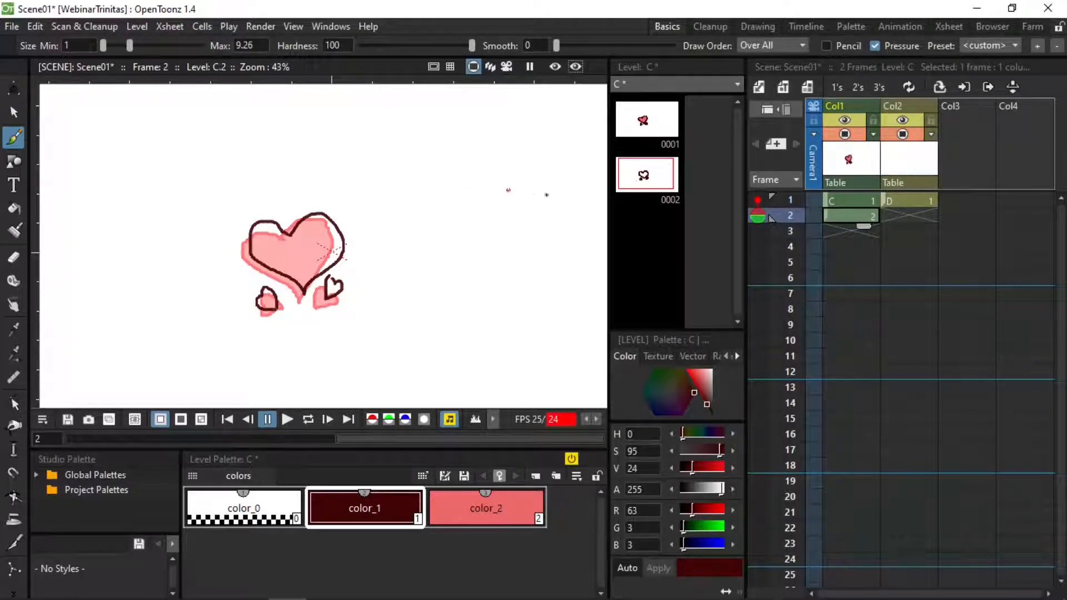
On frame 3 of Col1, show frames 1 and 2 as onion skin and brush a large heart with two small hearts slightly higher.
{"action": "left_click", "coordinate": [837, 227]}
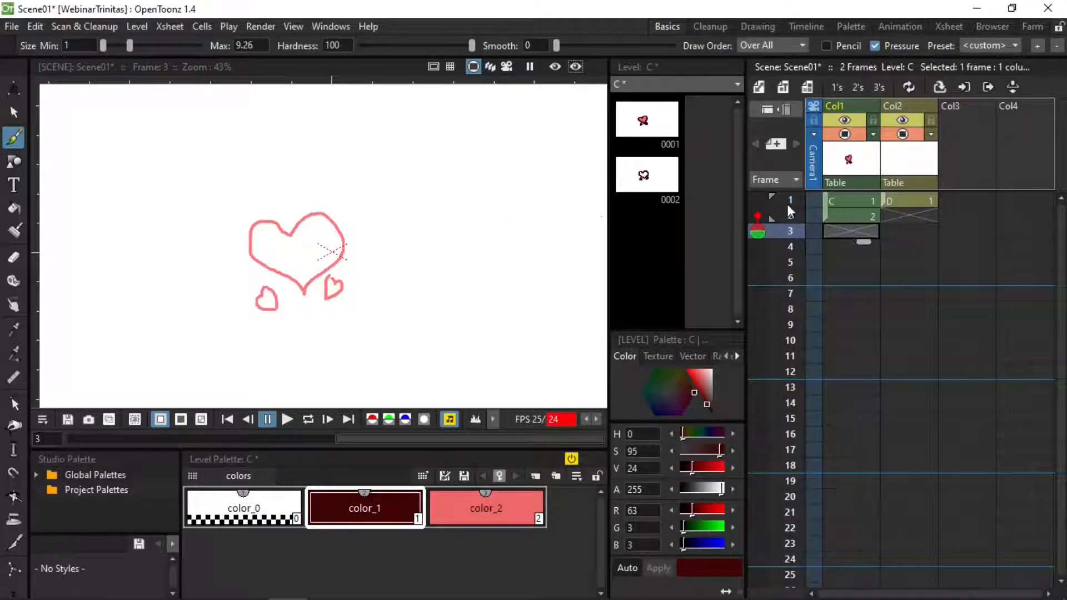
{"action": "left_click", "coordinate": [757, 217]}
{"action": "left_click", "coordinate": [758, 215]}
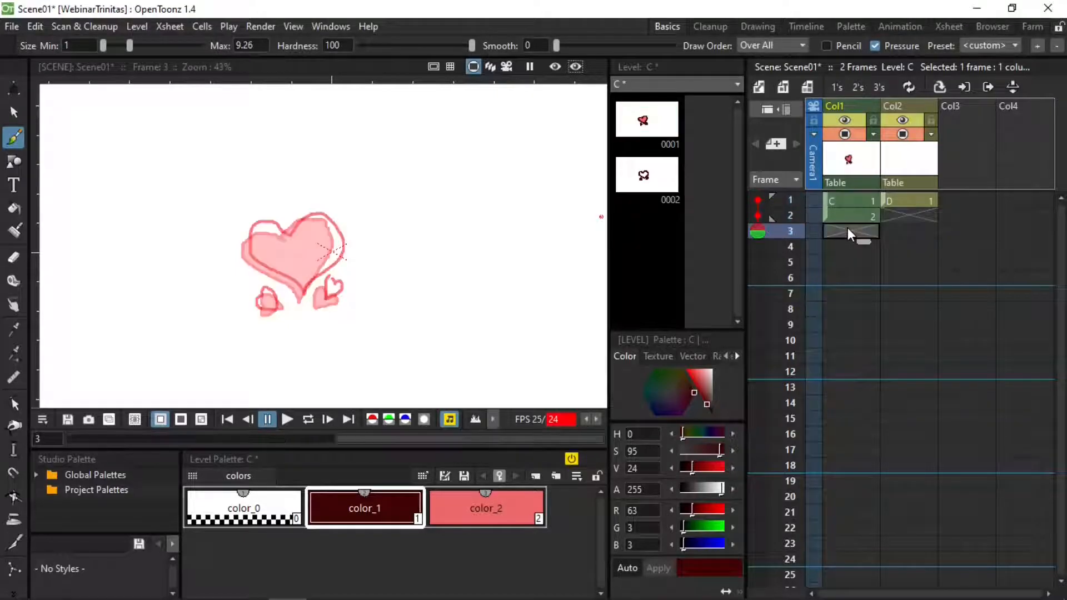
{"action": "mouse_move", "coordinate": [289, 231]}
{"action": "left_mouse_down"}
{"action": "mouse_move", "coordinate": [260, 214]}
{"action": "mouse_move", "coordinate": [259, 230]}
{"action": "mouse_move", "coordinate": [296, 283]}
{"action": "mouse_move", "coordinate": [323, 258]}
{"action": "left_mouse_up"}
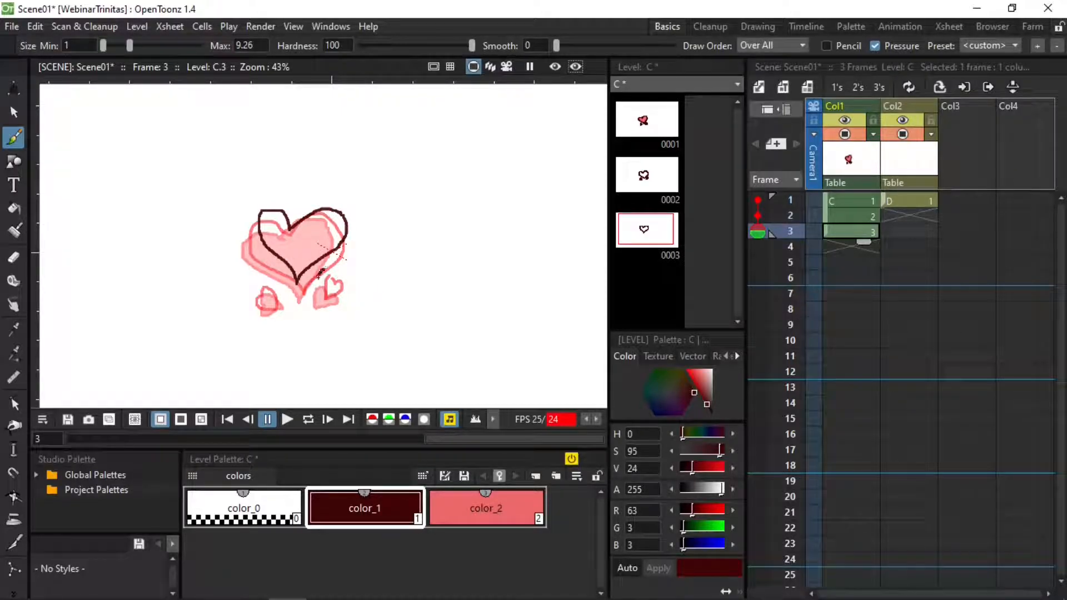
{"action": "left_click_drag", "start_coordinate": [335, 280], "coordinate": [333, 272]}
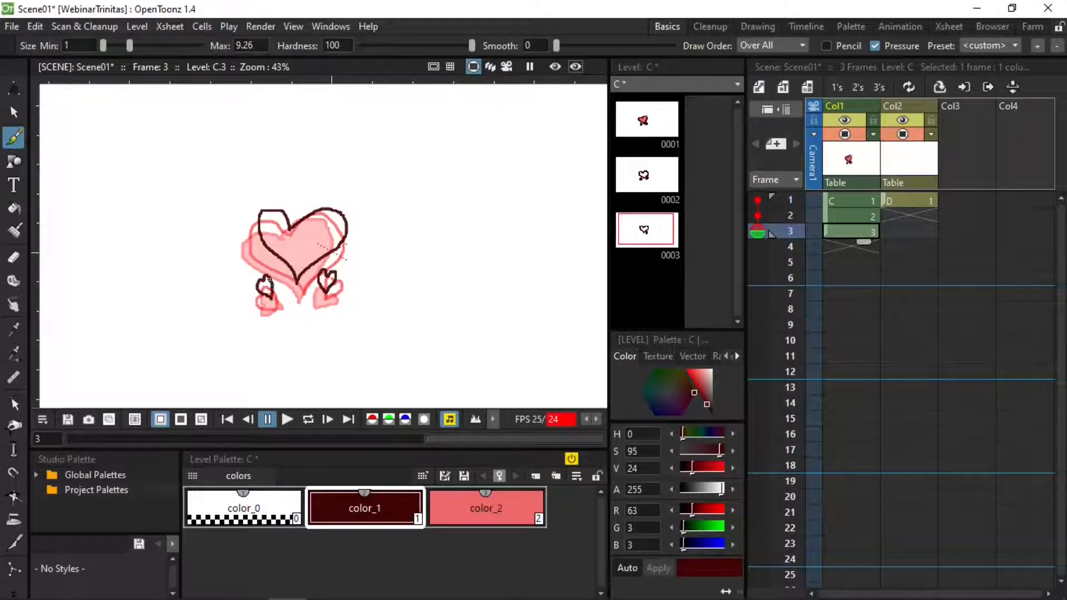
Brush the raised large heart and its two small hearts in dark red on frame 4 of Col1.
{"action": "left_click", "coordinate": [841, 248]}
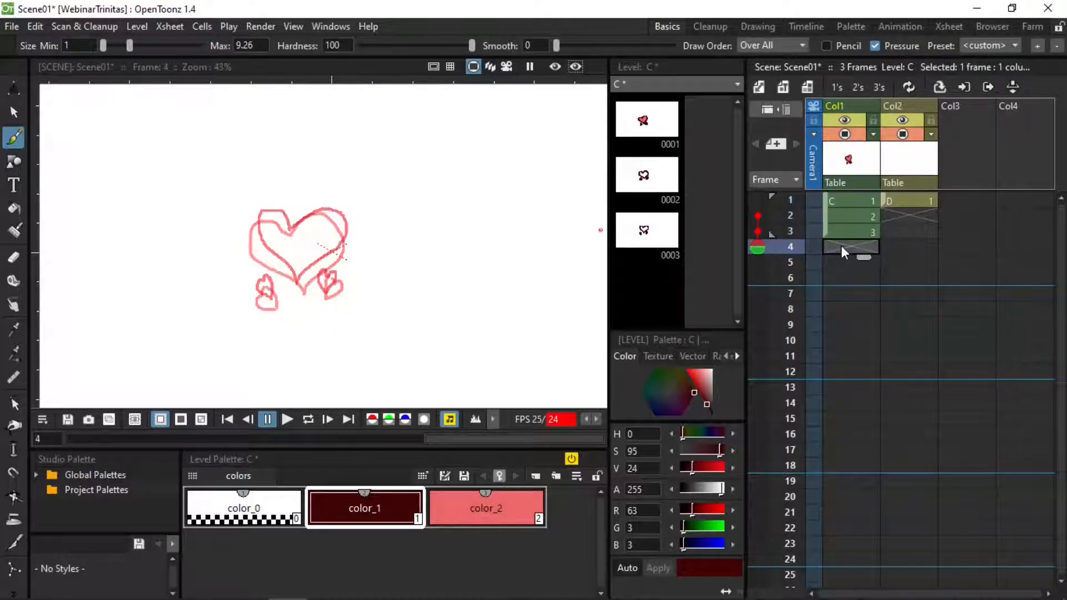
{"action": "left_click", "coordinate": [289, 214]}
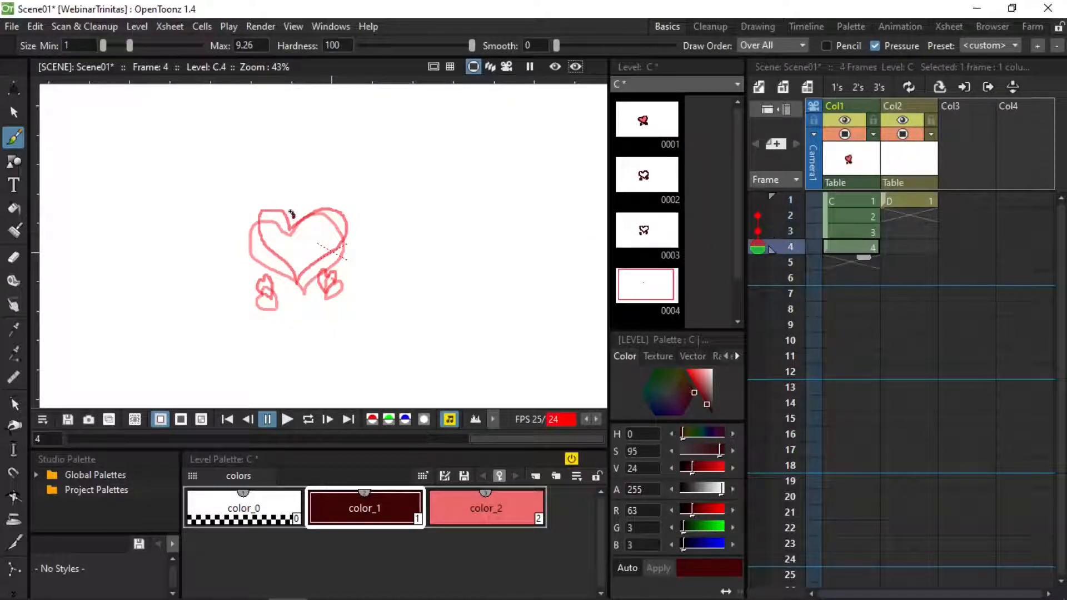
{"action": "mouse_move", "coordinate": [256, 207]}
{"action": "left_mouse_down"}
{"action": "mouse_move", "coordinate": [262, 239]}
{"action": "mouse_move", "coordinate": [289, 266]}
{"action": "mouse_move", "coordinate": [326, 239]}
{"action": "mouse_move", "coordinate": [327, 206]}
{"action": "left_mouse_up"}
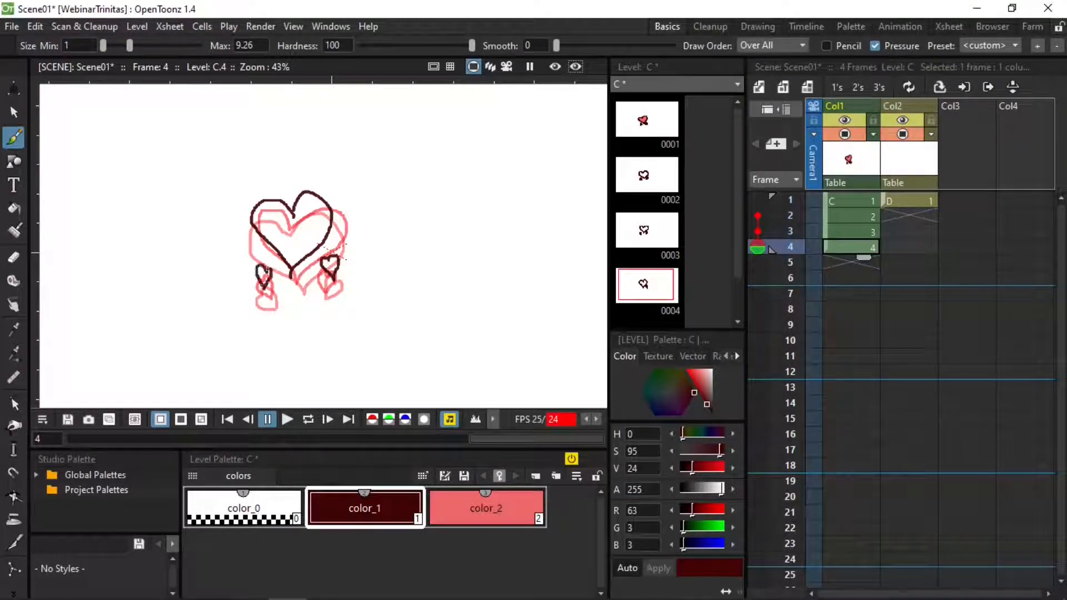
Flip through the four drawings in Col1 and play back the animation.
{"action": "key", "text": "Up"}
{"action": "key", "text": "Up"}
{"action": "key", "text": "Up"}
{"action": "key", "text": "Down"}
{"action": "key", "text": "Down"}
{"action": "key", "text": "Down"}
{"action": "left_click", "coordinate": [859, 202]}
{"action": "left_click", "coordinate": [285, 421]}
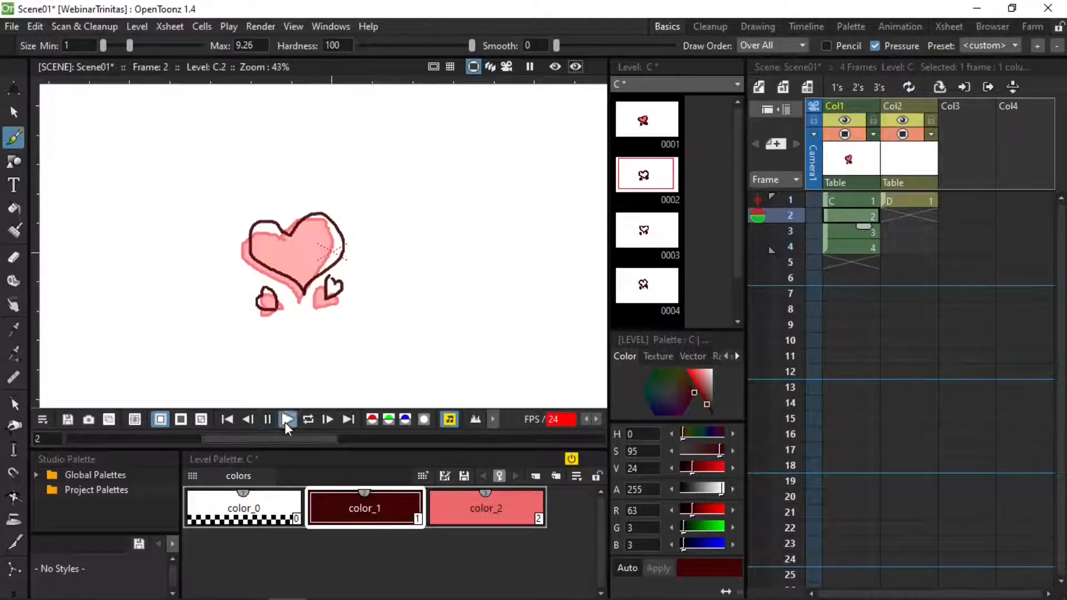
Draw the rising large heart and two small hearts on frames 5 and 6 of Col1, using the onion skin as guide.
{"action": "left_click", "coordinate": [844, 279]}
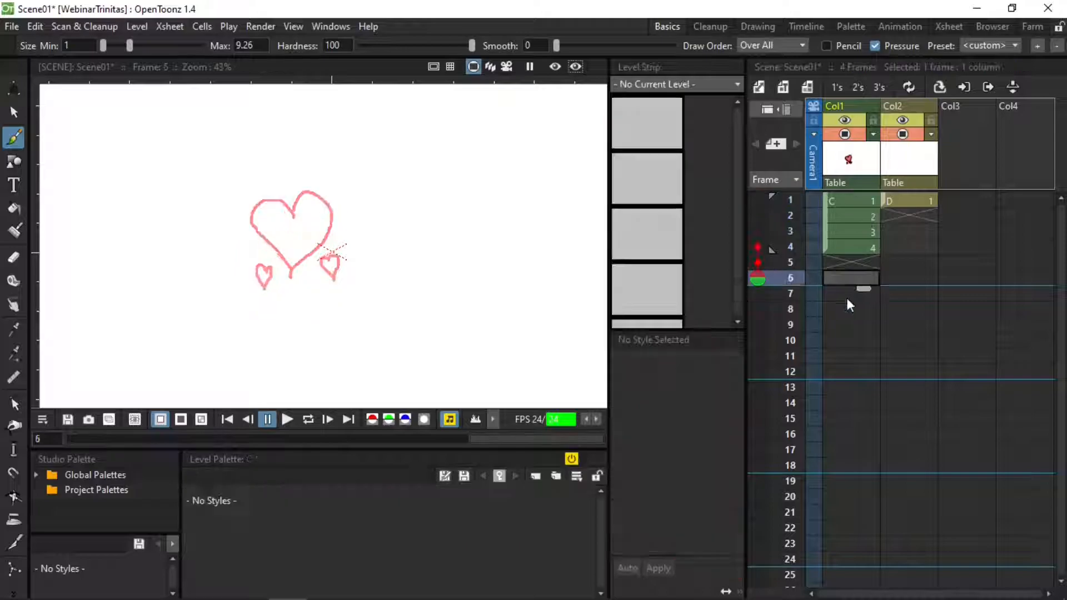
{"action": "left_click", "coordinate": [849, 263]}
{"action": "mouse_move", "coordinate": [296, 207]}
{"action": "left_mouse_down"}
{"action": "mouse_move", "coordinate": [262, 195]}
{"action": "mouse_move", "coordinate": [292, 253]}
{"action": "mouse_move", "coordinate": [334, 219]}
{"action": "mouse_move", "coordinate": [296, 207]}
{"action": "left_mouse_up"}
{"action": "left_click_drag", "start_coordinate": [253, 260], "coordinate": [262, 259]}
{"action": "left_click_drag", "start_coordinate": [332, 268], "coordinate": [336, 249]}
{"action": "left_click", "coordinate": [850, 278]}
{"action": "mouse_move", "coordinate": [301, 172]}
{"action": "left_mouse_down"}
{"action": "mouse_move", "coordinate": [283, 218]}
{"action": "mouse_move", "coordinate": [319, 213]}
{"action": "mouse_move", "coordinate": [296, 182]}
{"action": "left_mouse_up"}
{"action": "left_click", "coordinate": [844, 296]}
{"action": "left_click", "coordinate": [832, 280]}
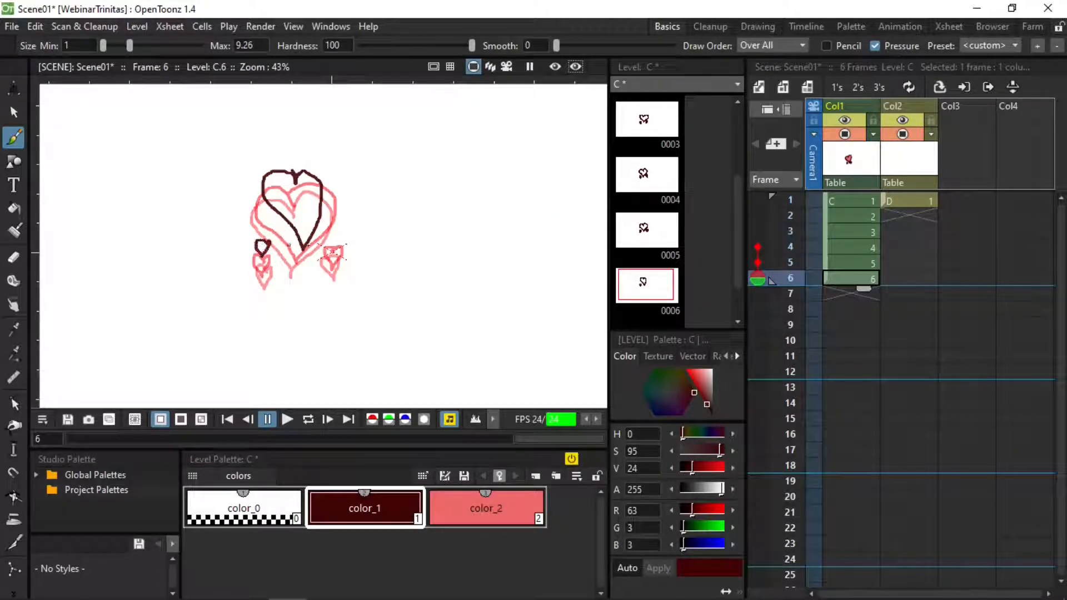
Brush the large heart and two small hearts slightly higher on frame 7 of Col1, and play the animation.
{"action": "left_click", "coordinate": [851, 294]}
{"action": "mouse_move", "coordinate": [300, 165]}
{"action": "left_mouse_down"}
{"action": "mouse_move", "coordinate": [295, 225]}
{"action": "mouse_move", "coordinate": [262, 172]}
{"action": "mouse_move", "coordinate": [300, 165]}
{"action": "left_mouse_up"}
{"action": "left_click_drag", "start_coordinate": [265, 228], "coordinate": [265, 245]}
{"action": "left_click_drag", "start_coordinate": [332, 250], "coordinate": [333, 228]}
{"action": "left_click", "coordinate": [287, 419]}
{"action": "left_click", "coordinate": [287, 422]}
Continue the upward motion by brushing the large heart and two small hearts on frames 8 and 9 of Col1.
{"action": "left_click", "coordinate": [851, 310]}
{"action": "mouse_move", "coordinate": [303, 159]}
{"action": "left_mouse_down"}
{"action": "mouse_move", "coordinate": [269, 161]}
{"action": "mouse_move", "coordinate": [335, 146]}
{"action": "mouse_move", "coordinate": [303, 159]}
{"action": "left_mouse_up"}
{"action": "left_click_drag", "start_coordinate": [267, 207], "coordinate": [271, 211]}
{"action": "mouse_move", "coordinate": [335, 215]}
{"action": "left_mouse_down"}
{"action": "mouse_move", "coordinate": [337, 227]}
{"action": "mouse_move", "coordinate": [336, 215]}
{"action": "left_mouse_up"}
{"action": "left_click", "coordinate": [845, 327]}
{"action": "mouse_move", "coordinate": [311, 129]}
{"action": "left_mouse_down"}
{"action": "mouse_move", "coordinate": [295, 113]}
{"action": "mouse_move", "coordinate": [344, 131]}
{"action": "mouse_move", "coordinate": [311, 129]}
{"action": "left_mouse_up"}
{"action": "mouse_move", "coordinate": [272, 192]}
{"action": "left_mouse_down"}
{"action": "mouse_move", "coordinate": [344, 130]}
{"action": "mouse_move", "coordinate": [281, 194]}
{"action": "mouse_move", "coordinate": [333, 198]}
{"action": "left_mouse_up"}
Play back the nine-frame heart animation repeatedly from frame 1.
{"action": "left_click", "coordinate": [843, 204]}
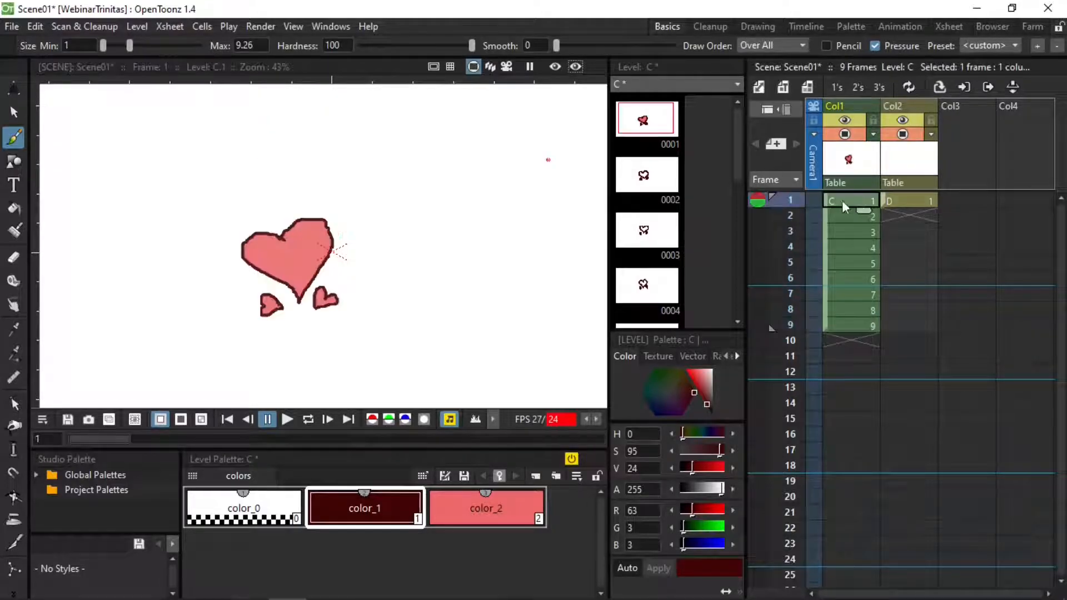
{"action": "left_click", "coordinate": [287, 419]}
{"action": "left_click", "coordinate": [288, 418]}
{"action": "left_click", "coordinate": [288, 418]}
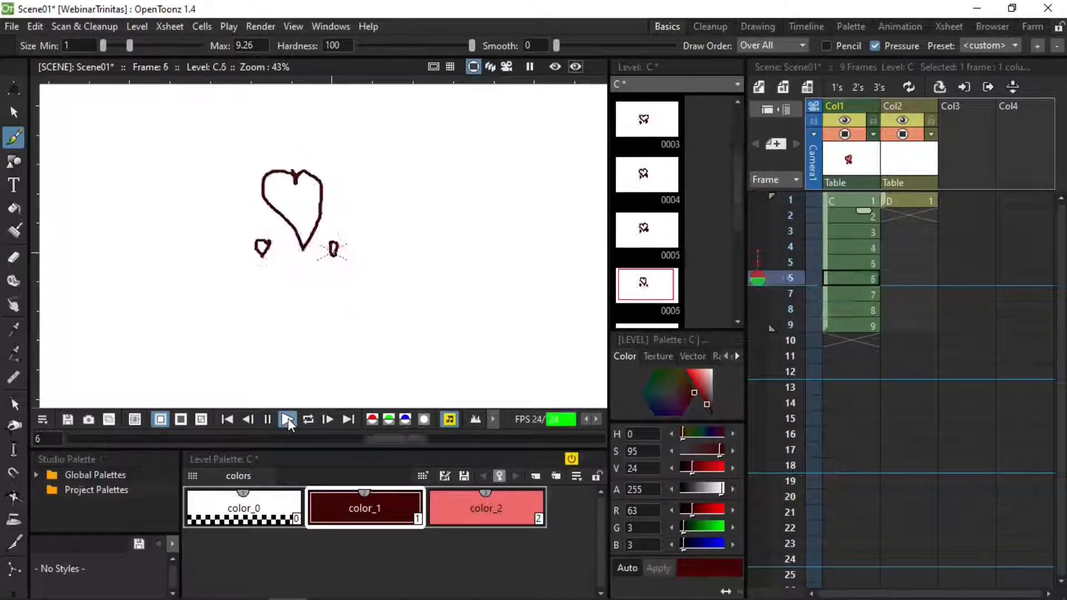
{"action": "left_click", "coordinate": [288, 418]}
{"action": "left_click", "coordinate": [288, 419]}
{"action": "left_click", "coordinate": [287, 418]}
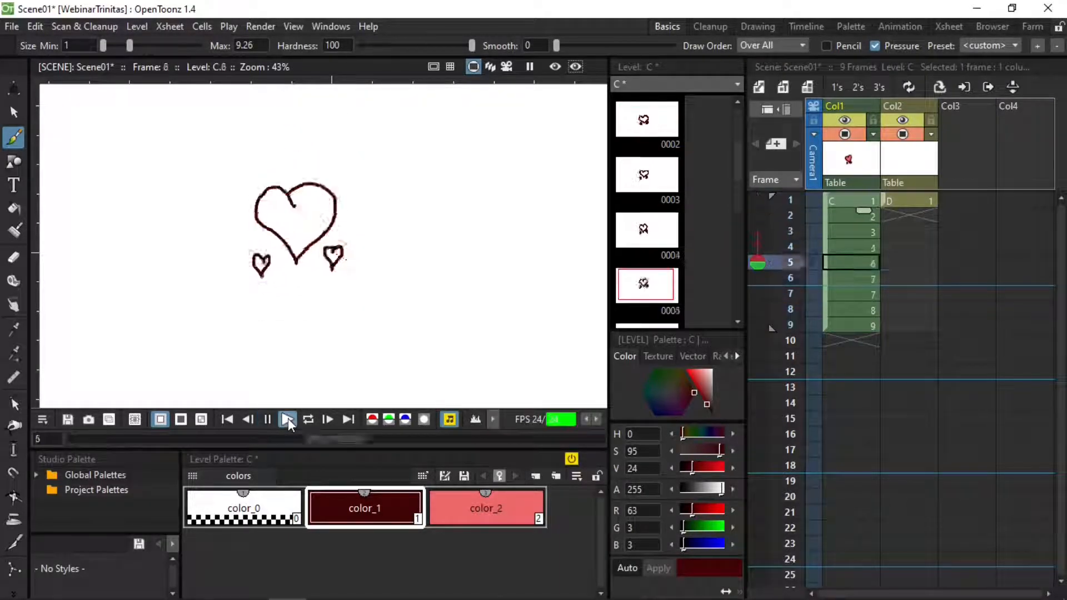
{"action": "left_click", "coordinate": [288, 419]}
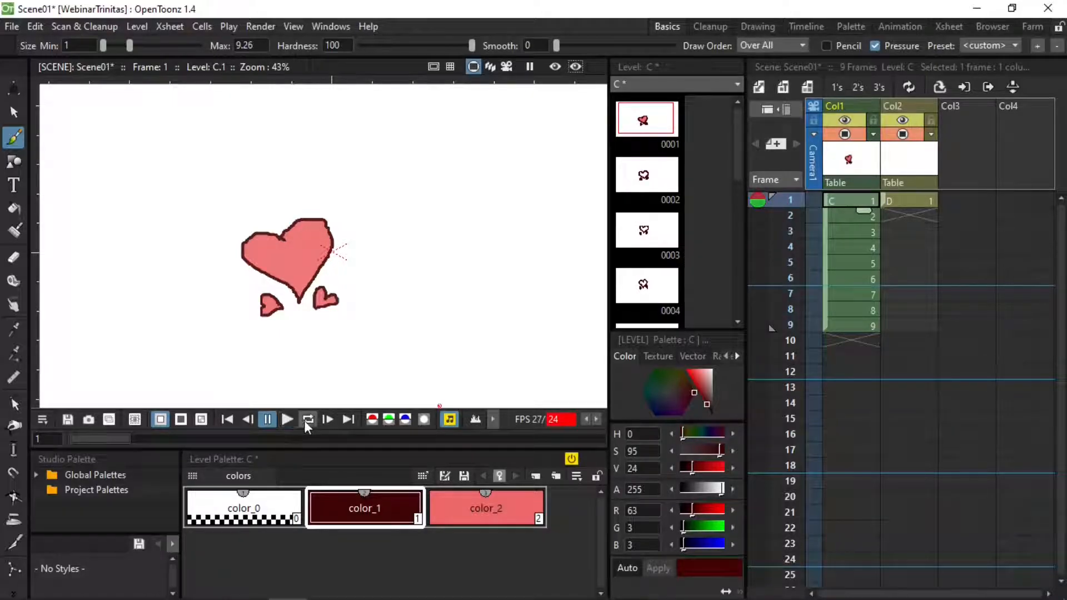
Set the playback frame rate to 8 FPS and play the animation.
{"action": "double_click", "coordinate": [568, 421]}
{"action": "key", "text": "Return"}
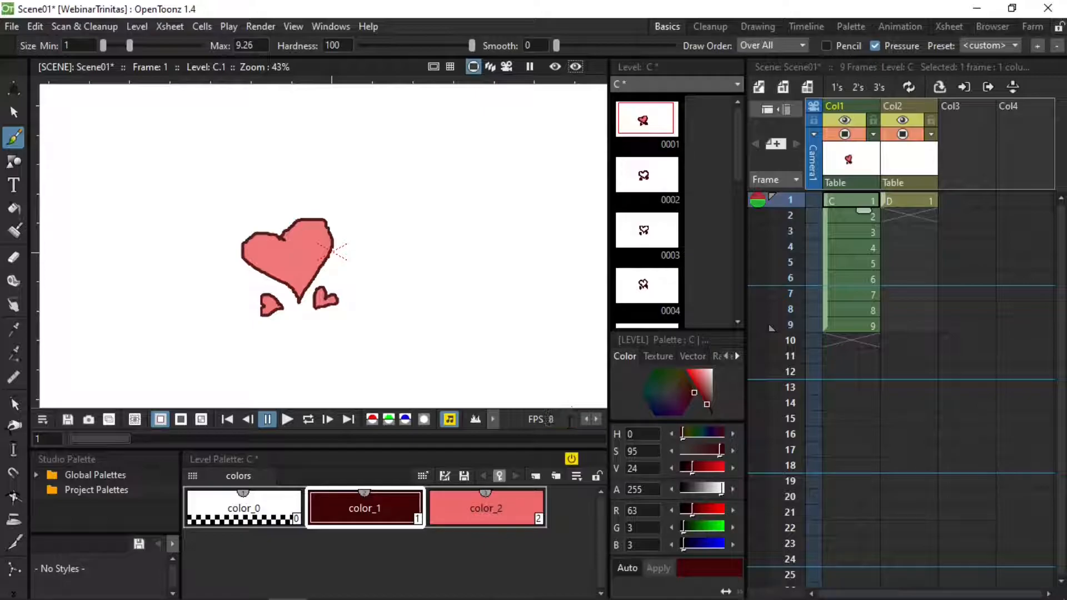
{"action": "left_click", "coordinate": [288, 421]}
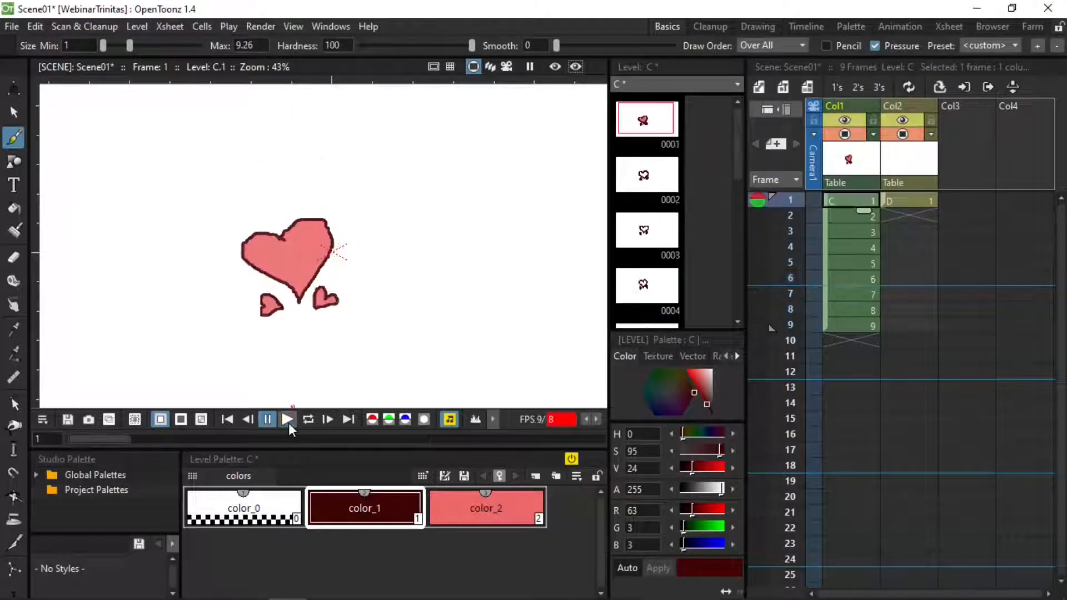
Open drawing 2 of level C and fill its hearts with the pinkish-red color_2 using the Fill tool.
{"action": "left_click", "coordinate": [673, 178]}
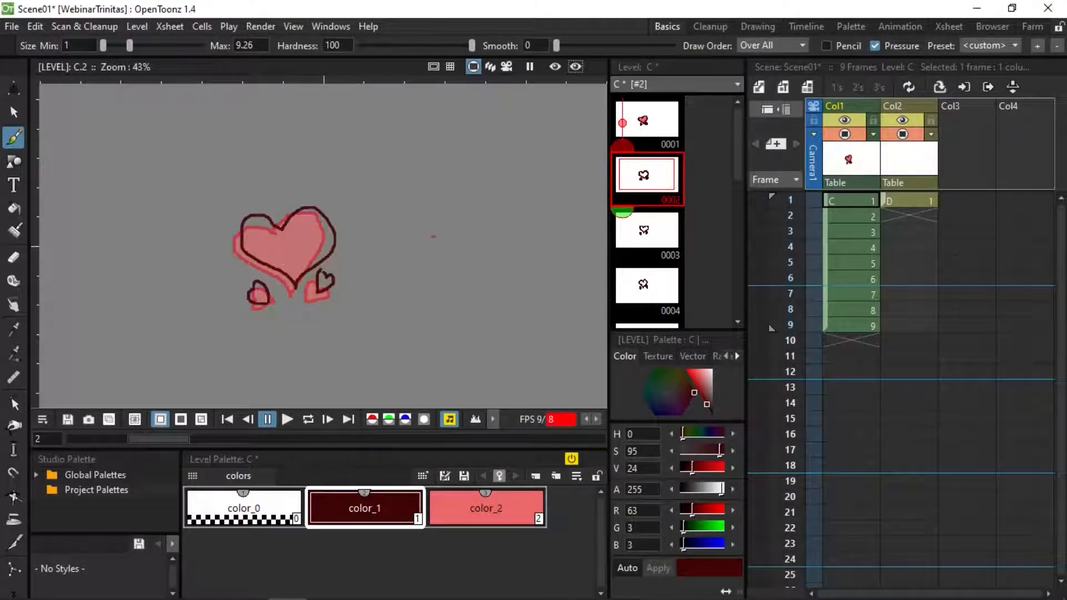
{"action": "left_click", "coordinate": [14, 209]}
{"action": "left_click", "coordinate": [486, 508]}
{"action": "left_click", "coordinate": [578, 176]}
{"action": "key", "text": "ctrl+z"}
{"action": "left_click", "coordinate": [289, 239]}
Fill the hearts in drawings 3 and 4 of level C with color_2.
{"action": "left_click", "coordinate": [640, 231]}
{"action": "left_click", "coordinate": [294, 233]}
{"action": "left_click", "coordinate": [260, 276]}
{"action": "left_click", "coordinate": [319, 275]}
{"action": "left_click", "coordinate": [631, 286]}
{"action": "left_click", "coordinate": [283, 225]}
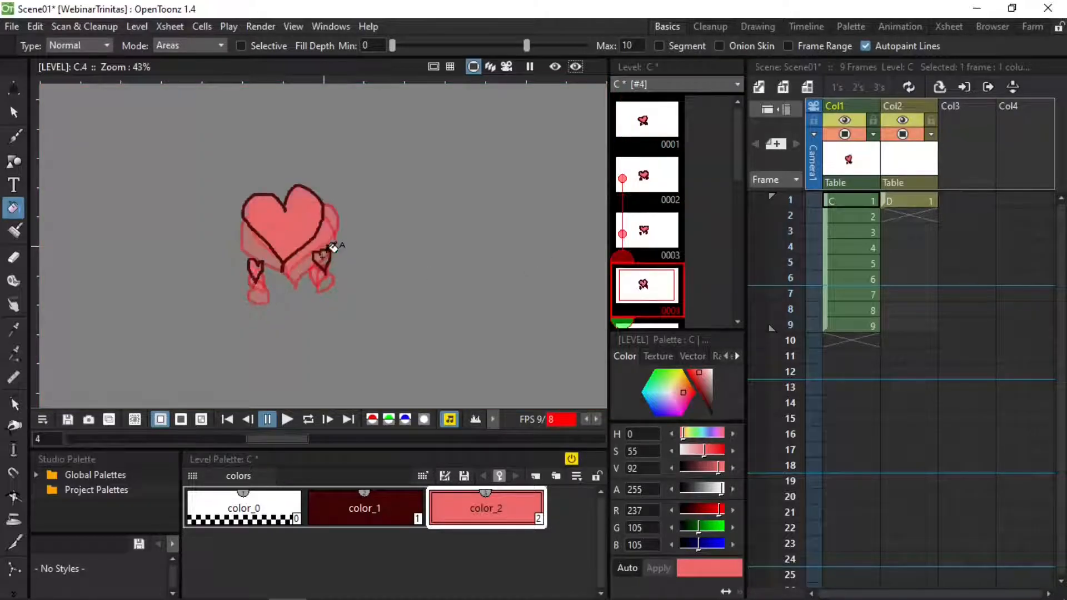
Fill the hearts in drawings 6 and 7 of level C with color_2, undoing the stray fill on drawing 7.
{"action": "scroll", "coordinate": [663, 222], "scroll_direction": "down", "scroll_amount": 5}
{"action": "left_click", "coordinate": [645, 125]}
{"action": "left_click", "coordinate": [286, 195]}
{"action": "left_click", "coordinate": [257, 236]}
{"action": "left_click", "coordinate": [325, 241]}
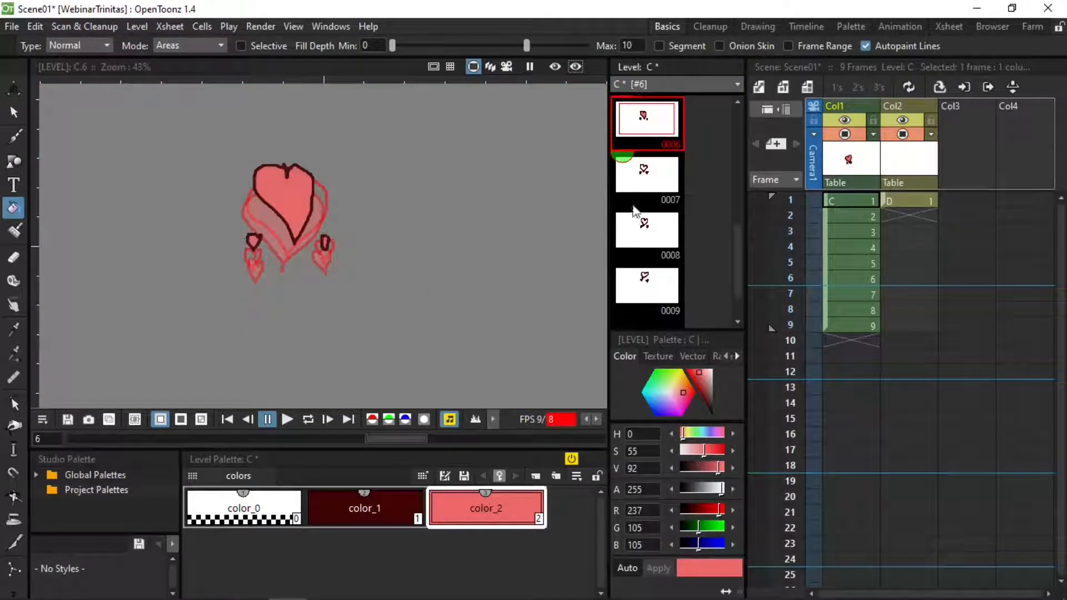
{"action": "left_click", "coordinate": [634, 180]}
{"action": "left_click", "coordinate": [289, 181]}
{"action": "left_click", "coordinate": [333, 217]}
{"action": "key", "text": "ctrl+z"}
Fill the hearts in drawings 8 and 9 of level C with color_2.
{"action": "left_click", "coordinate": [653, 230]}
{"action": "left_click", "coordinate": [311, 157]}
{"action": "left_click", "coordinate": [263, 207]}
{"action": "left_click", "coordinate": [329, 208]}
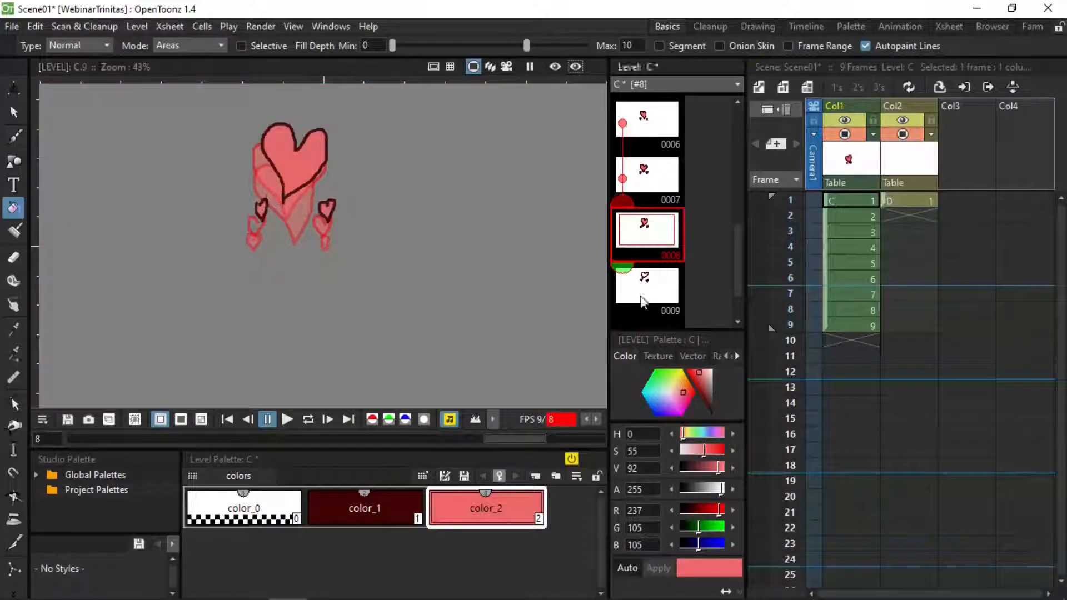
{"action": "left_click", "coordinate": [644, 293]}
{"action": "left_click", "coordinate": [281, 151]}
{"action": "left_click", "coordinate": [671, 245]}
{"action": "scroll", "coordinate": [672, 246], "scroll_direction": "up", "scroll_amount": 5}
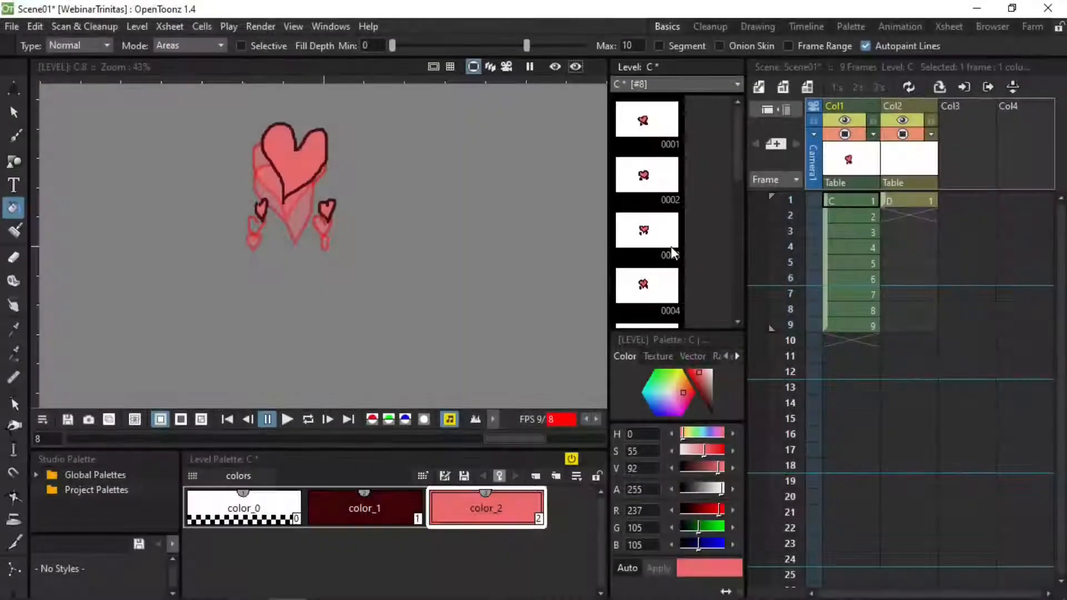
Step through the Col1 frames in the Xsheet to check the filled drawings.
{"action": "left_click", "coordinate": [852, 309]}
{"action": "left_click", "coordinate": [852, 281]}
{"action": "left_click", "coordinate": [854, 312]}
{"action": "left_click", "coordinate": [841, 328]}
{"action": "left_click", "coordinate": [838, 308]}
{"action": "left_click", "coordinate": [840, 266]}
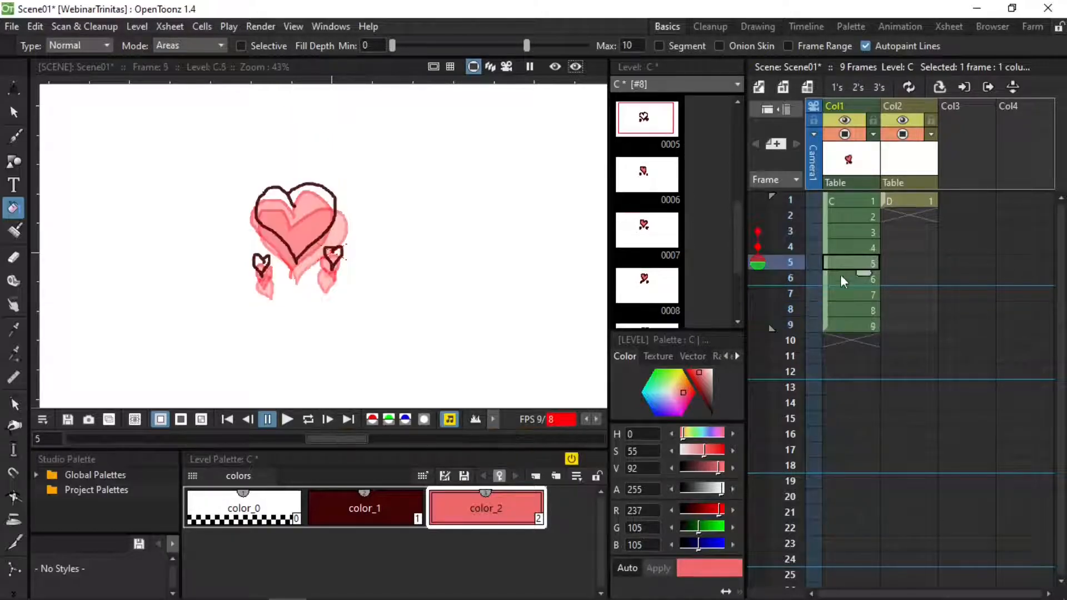
{"action": "left_click", "coordinate": [839, 328]}
{"action": "left_click", "coordinate": [838, 335]}
{"action": "scroll", "coordinate": [677, 263], "scroll_direction": "down", "scroll_amount": 1}
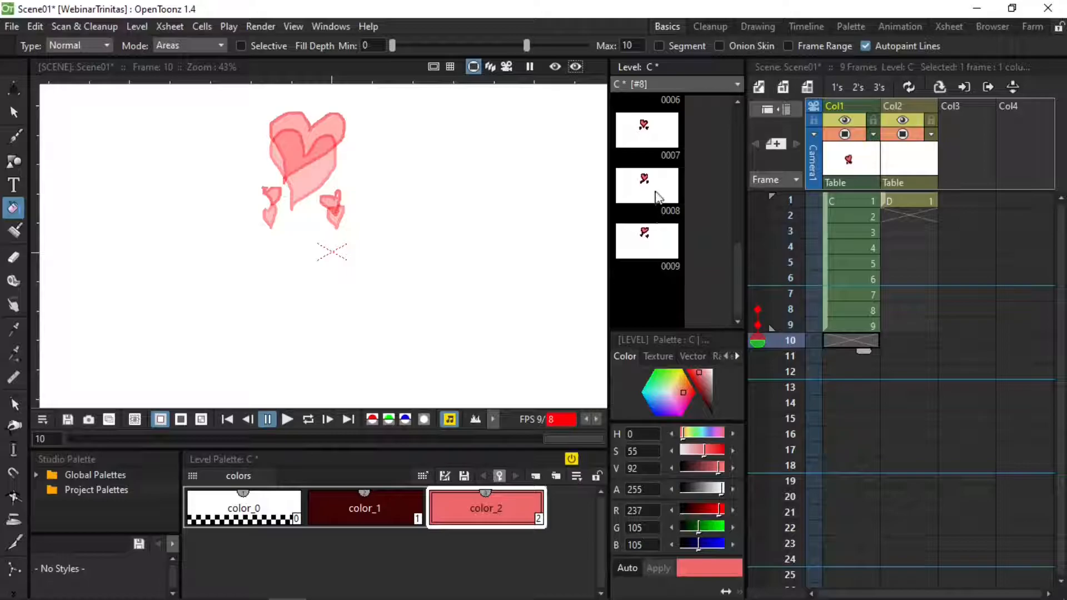
Extend Col1 with drawings 9, 8 and 7 of level C on frames 10, 11 and 12.
{"action": "left_click", "coordinate": [657, 196]}
{"action": "left_click", "coordinate": [662, 245]}
{"action": "left_click_drag", "start_coordinate": [659, 247], "coordinate": [837, 344]}
{"action": "left_click", "coordinate": [838, 305]}
{"action": "mouse_move", "coordinate": [645, 186]}
{"action": "left_mouse_down"}
{"action": "mouse_move", "coordinate": [784, 258]}
{"action": "mouse_move", "coordinate": [821, 354]}
{"action": "mouse_move", "coordinate": [842, 358]}
{"action": "left_mouse_up"}
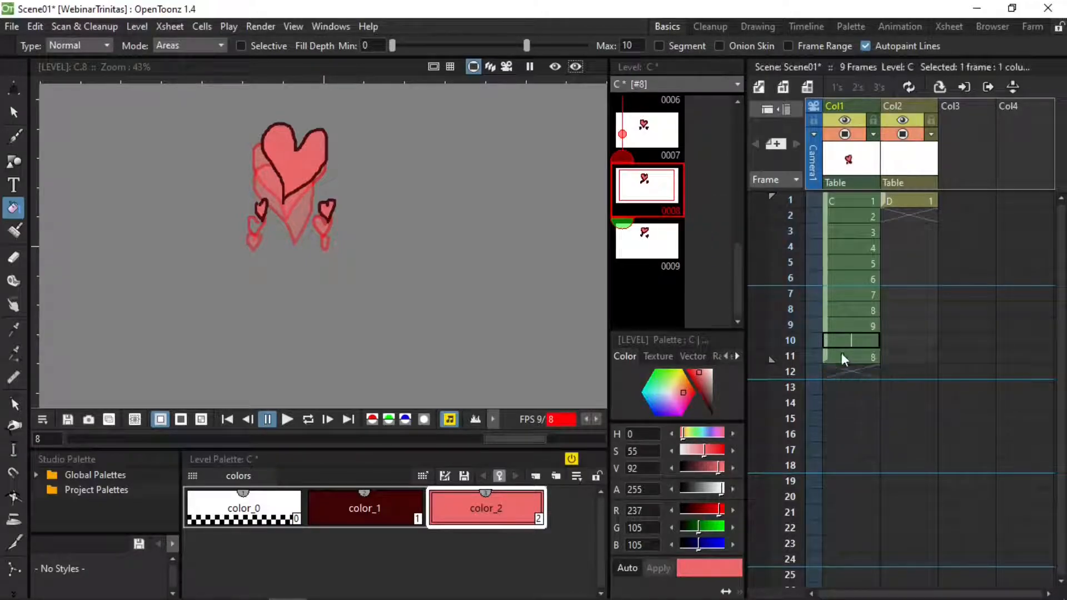
{"action": "mouse_move", "coordinate": [655, 135]}
{"action": "left_mouse_down"}
{"action": "mouse_move", "coordinate": [883, 359]}
{"action": "mouse_move", "coordinate": [828, 366]}
{"action": "mouse_move", "coordinate": [851, 370]}
{"action": "left_mouse_up"}
Review the sequence of drawings across the 12 frames of Col1.
{"action": "left_click", "coordinate": [866, 337]}
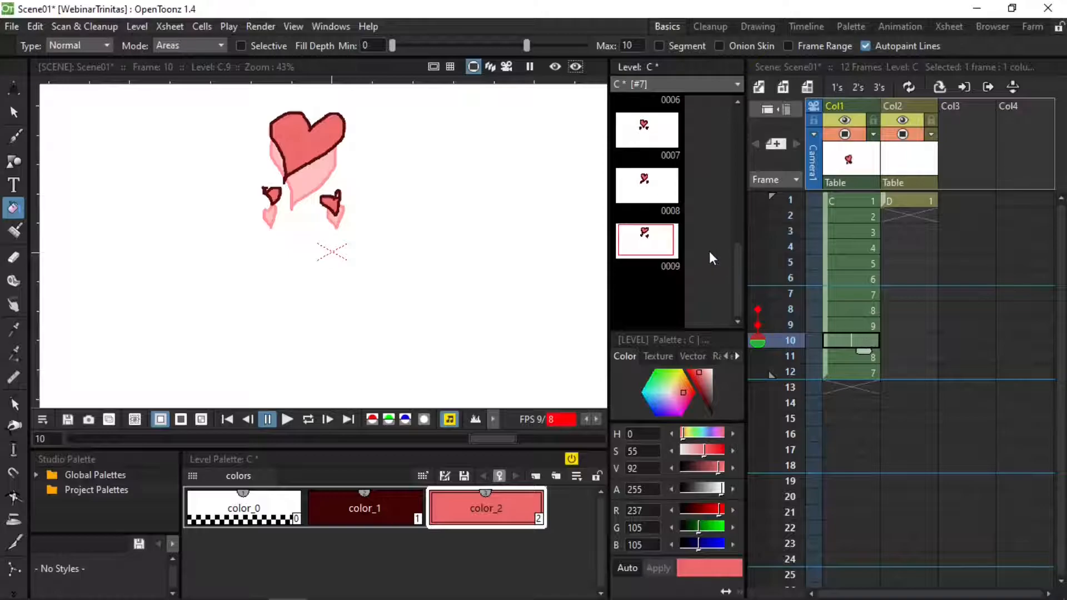
{"action": "left_click", "coordinate": [866, 245]}
{"action": "left_click", "coordinate": [861, 311]}
{"action": "left_click", "coordinate": [859, 328]}
{"action": "left_click", "coordinate": [865, 358]}
{"action": "left_click", "coordinate": [866, 374]}
{"action": "left_click", "coordinate": [868, 279]}
{"action": "left_click", "coordinate": [865, 232]}
{"action": "left_click", "coordinate": [864, 216]}
{"action": "left_click", "coordinate": [861, 264]}
{"action": "left_click", "coordinate": [863, 295]}
{"action": "left_click", "coordinate": [864, 342]}
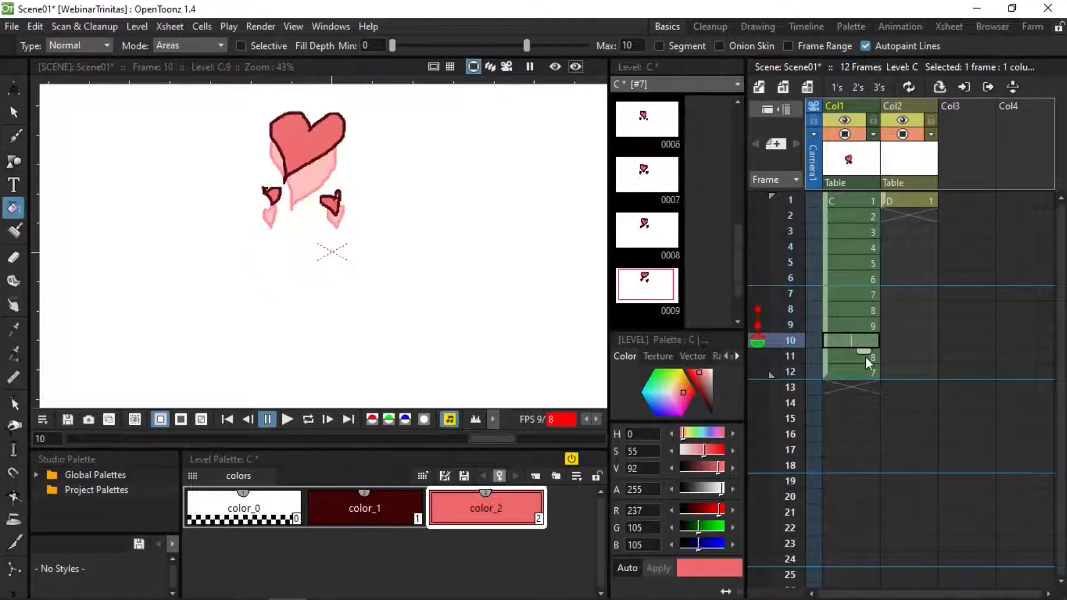
{"action": "left_click", "coordinate": [866, 372]}
Play back the extended heart animation and undo the accidental background fill on frame 1.
{"action": "left_click", "coordinate": [288, 420]}
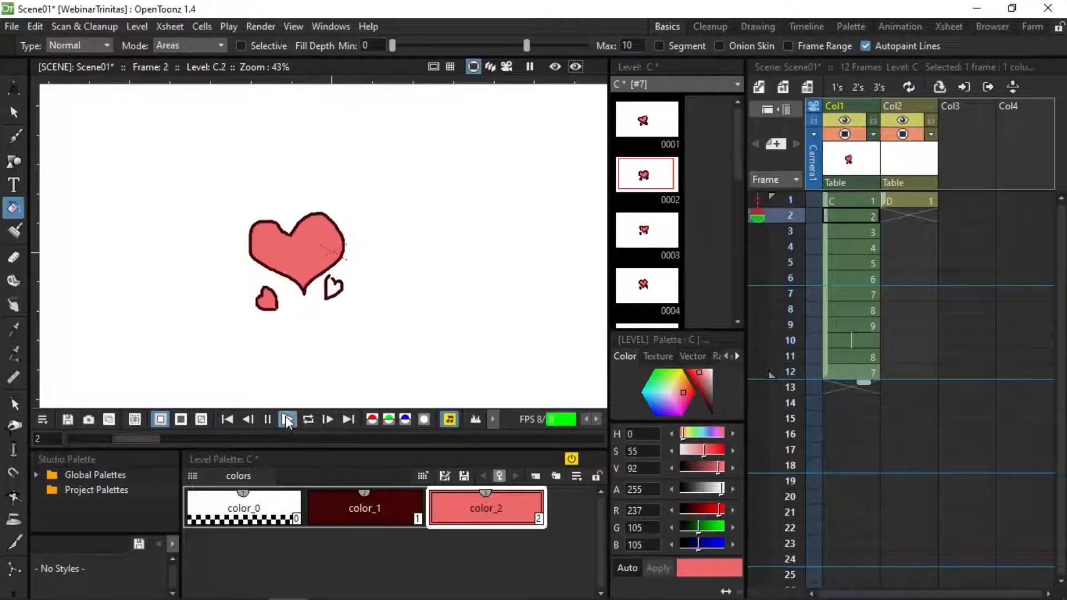
{"action": "left_click", "coordinate": [295, 396]}
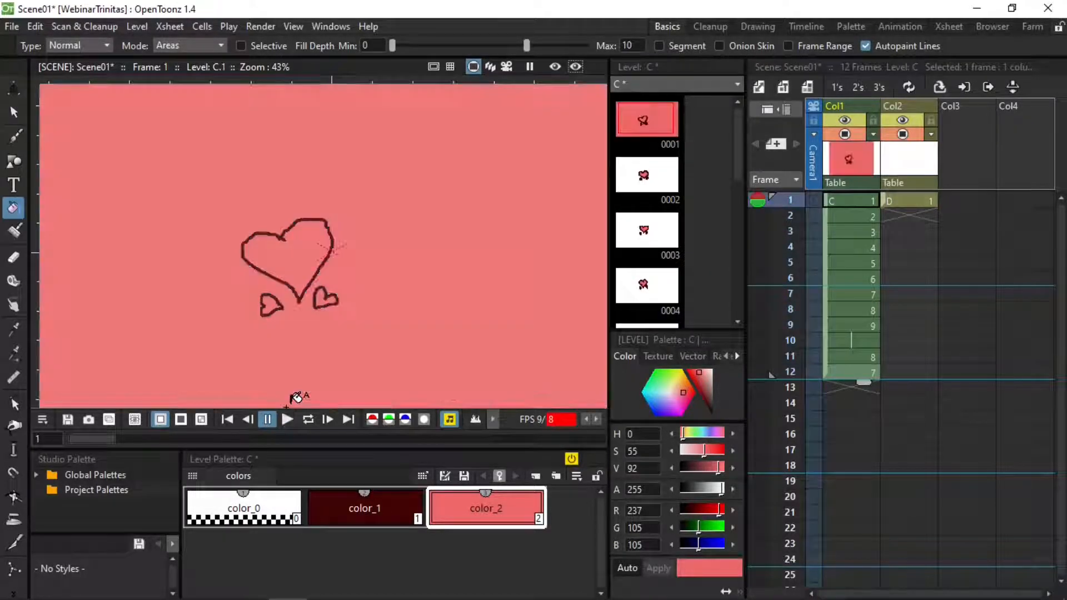
{"action": "key", "text": "ctrl+z"}
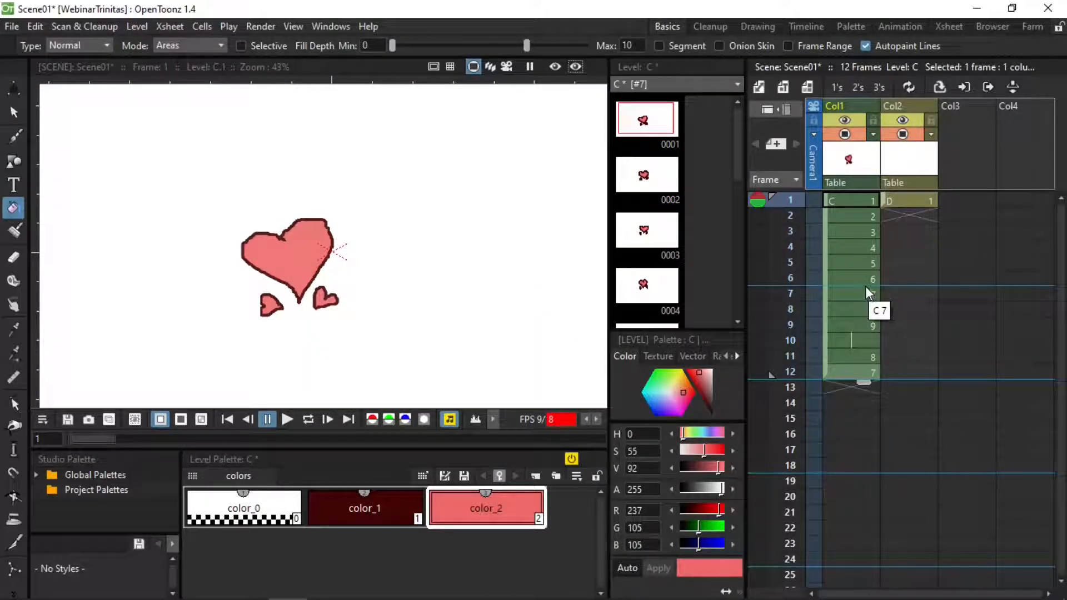
Render the scene as a GIF named Scene03 in the outputs folder at a frame rate of 8.
{"action": "left_click", "coordinate": [256, 28]}
{"action": "left_click", "coordinate": [298, 102]}
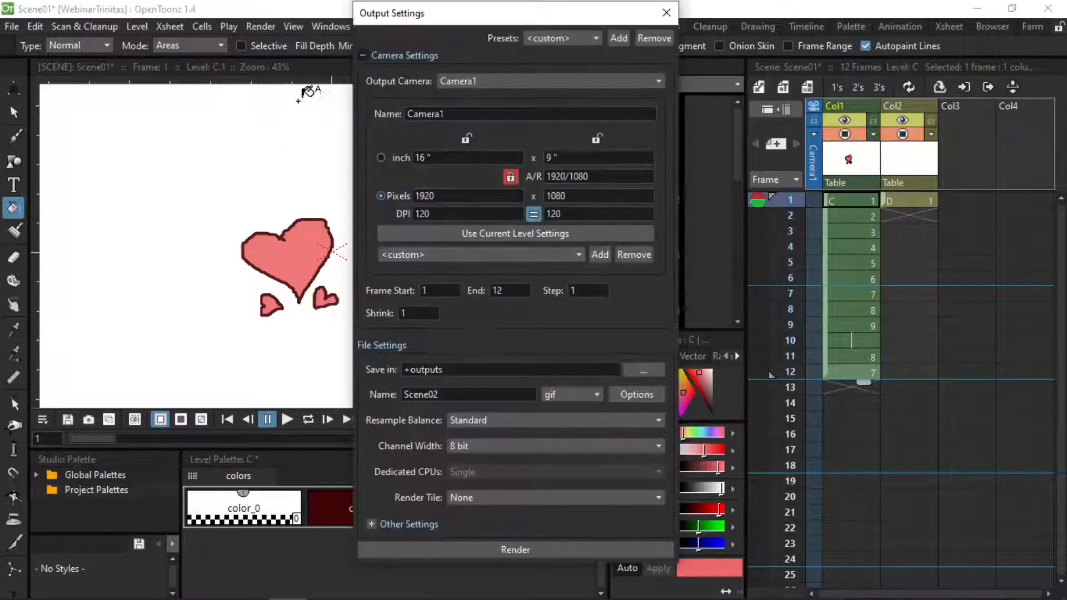
{"action": "left_click", "coordinate": [446, 395]}
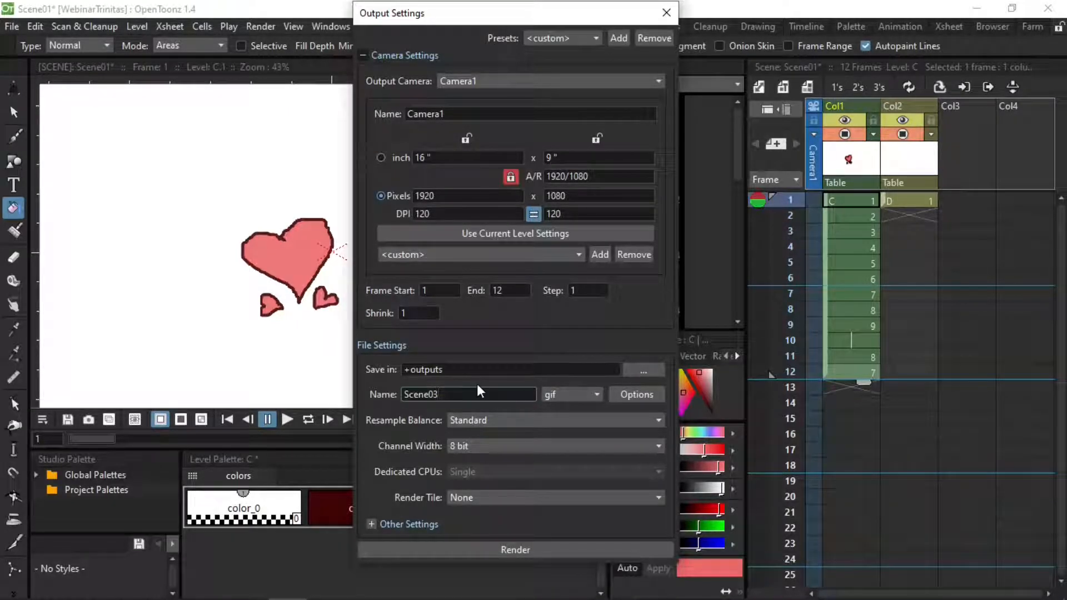
{"action": "left_click", "coordinate": [364, 55]}
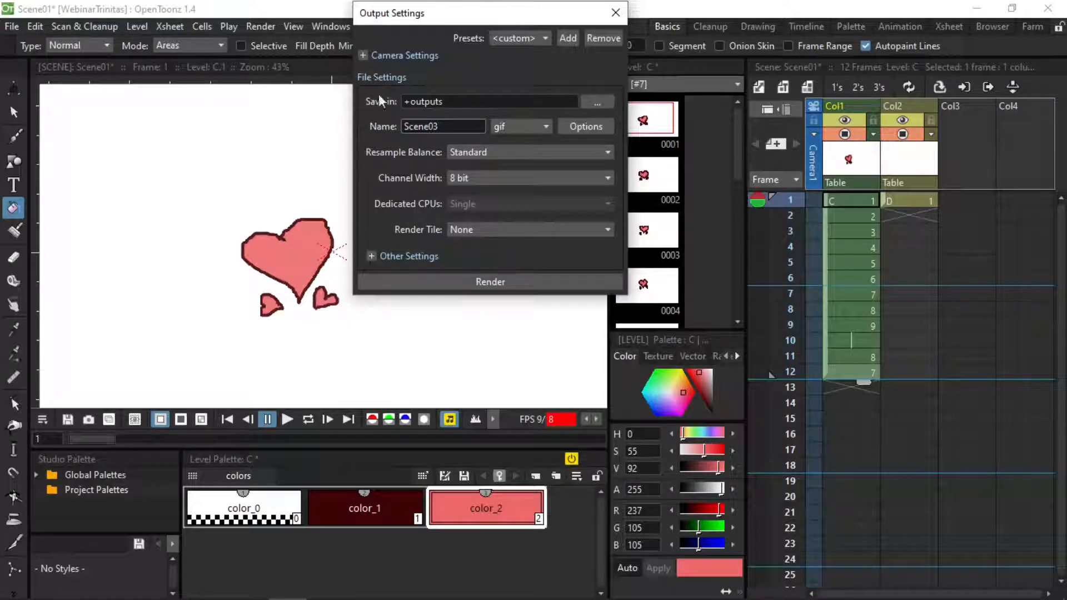
{"action": "left_click", "coordinate": [370, 256]}
{"action": "left_click", "coordinate": [561, 360]}
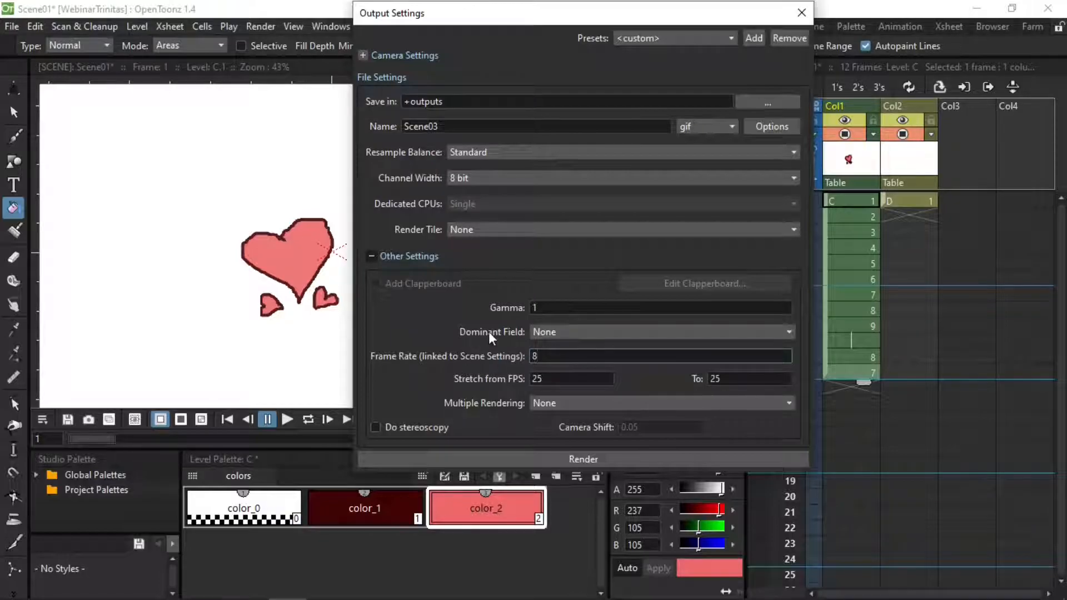
{"action": "left_click", "coordinate": [519, 458]}
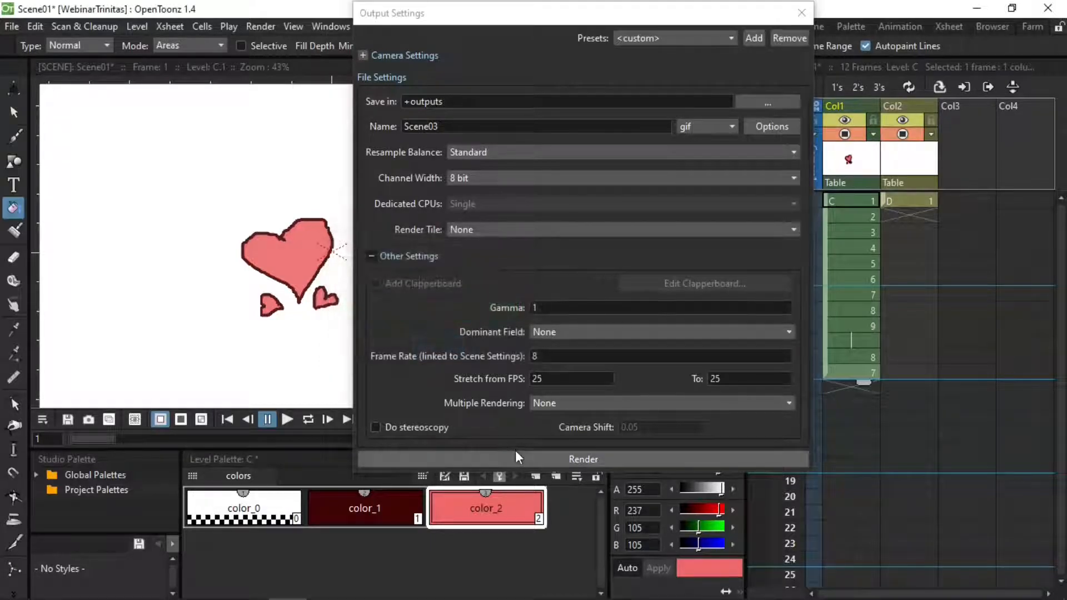
{"action": "key", "text": "grave"}
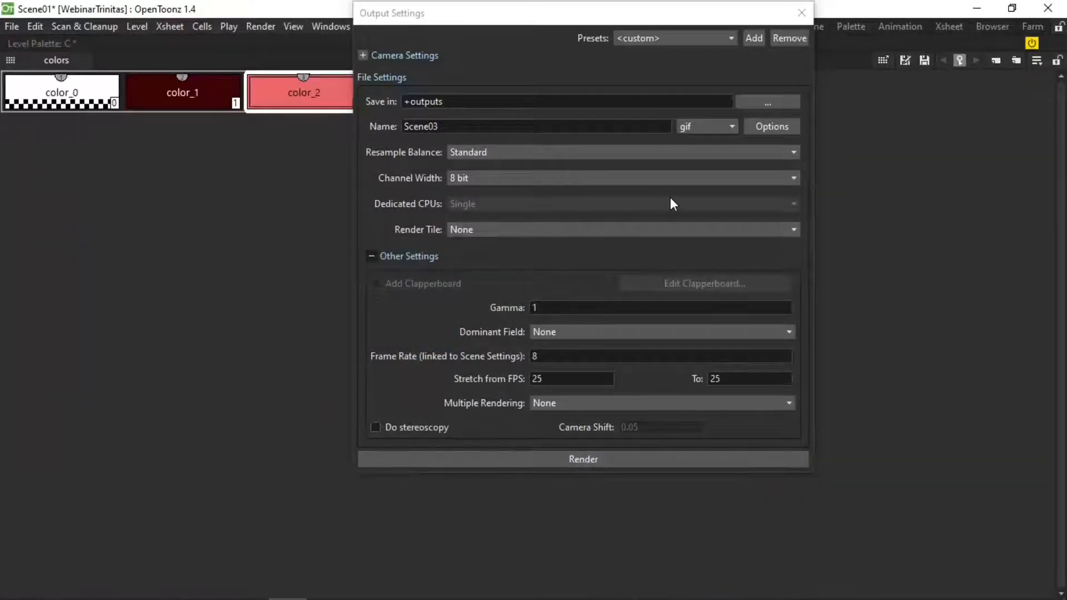
{"action": "left_click", "coordinate": [35, 27]}
{"action": "left_click", "coordinate": [35, 26]}
{"action": "key", "text": "grave"}
Switch to PowerPoint, bring the rendered heart GIF onto the slide and move it beside the cat.
{"action": "key", "text": "alt+Tab"}
{"action": "key", "text": "alt+Tab"}
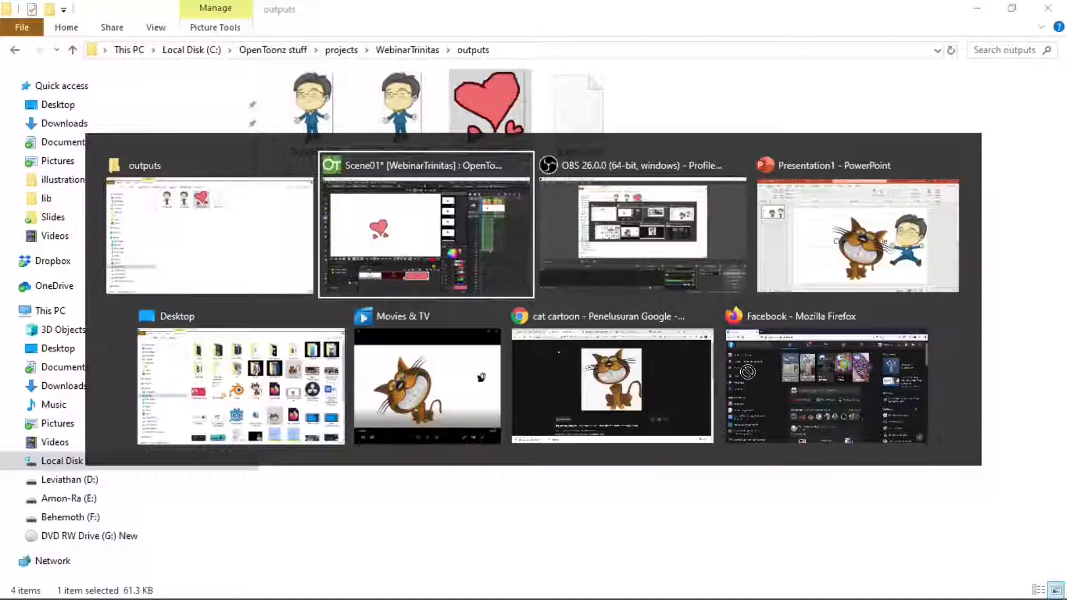
{"action": "key", "text": "alt+Tab"}
{"action": "key", "text": "alt+Tab"}
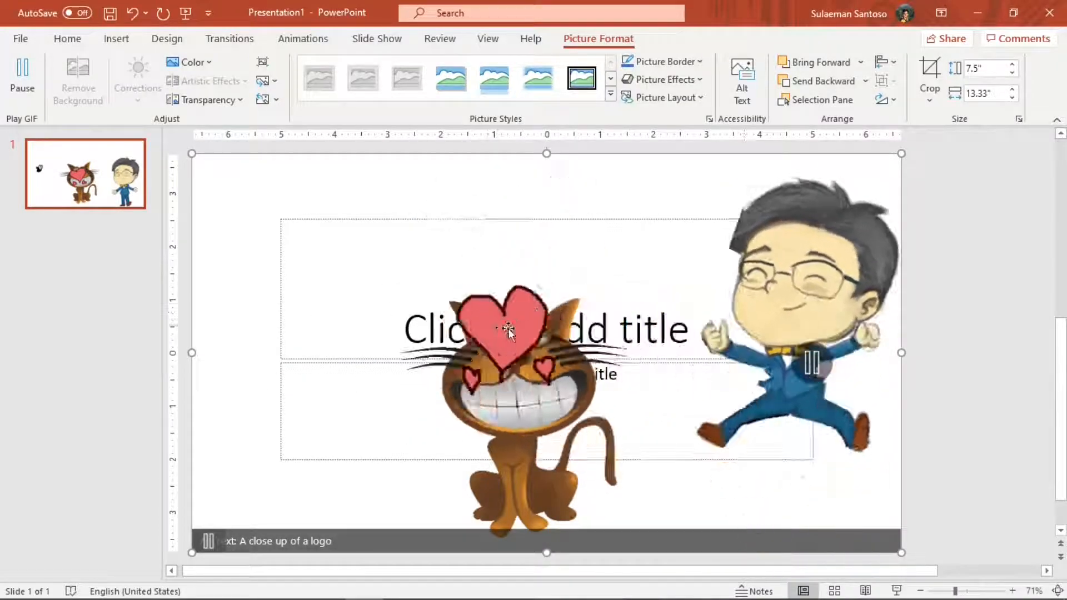
{"action": "left_click_drag", "start_coordinate": [377, 300], "coordinate": [360, 299]}
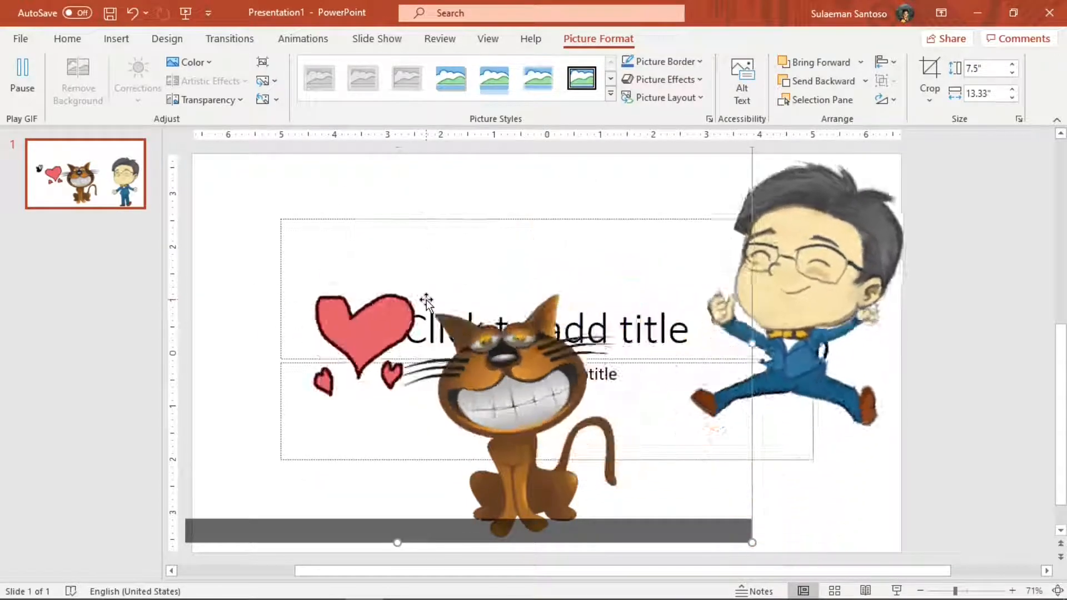
{"action": "left_click", "coordinate": [905, 273]}
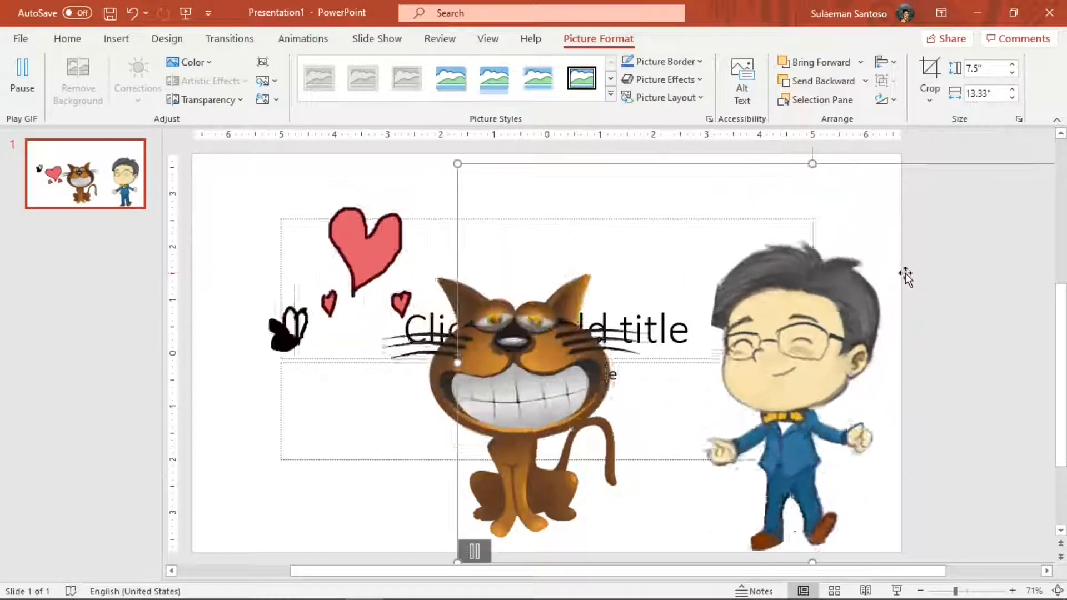